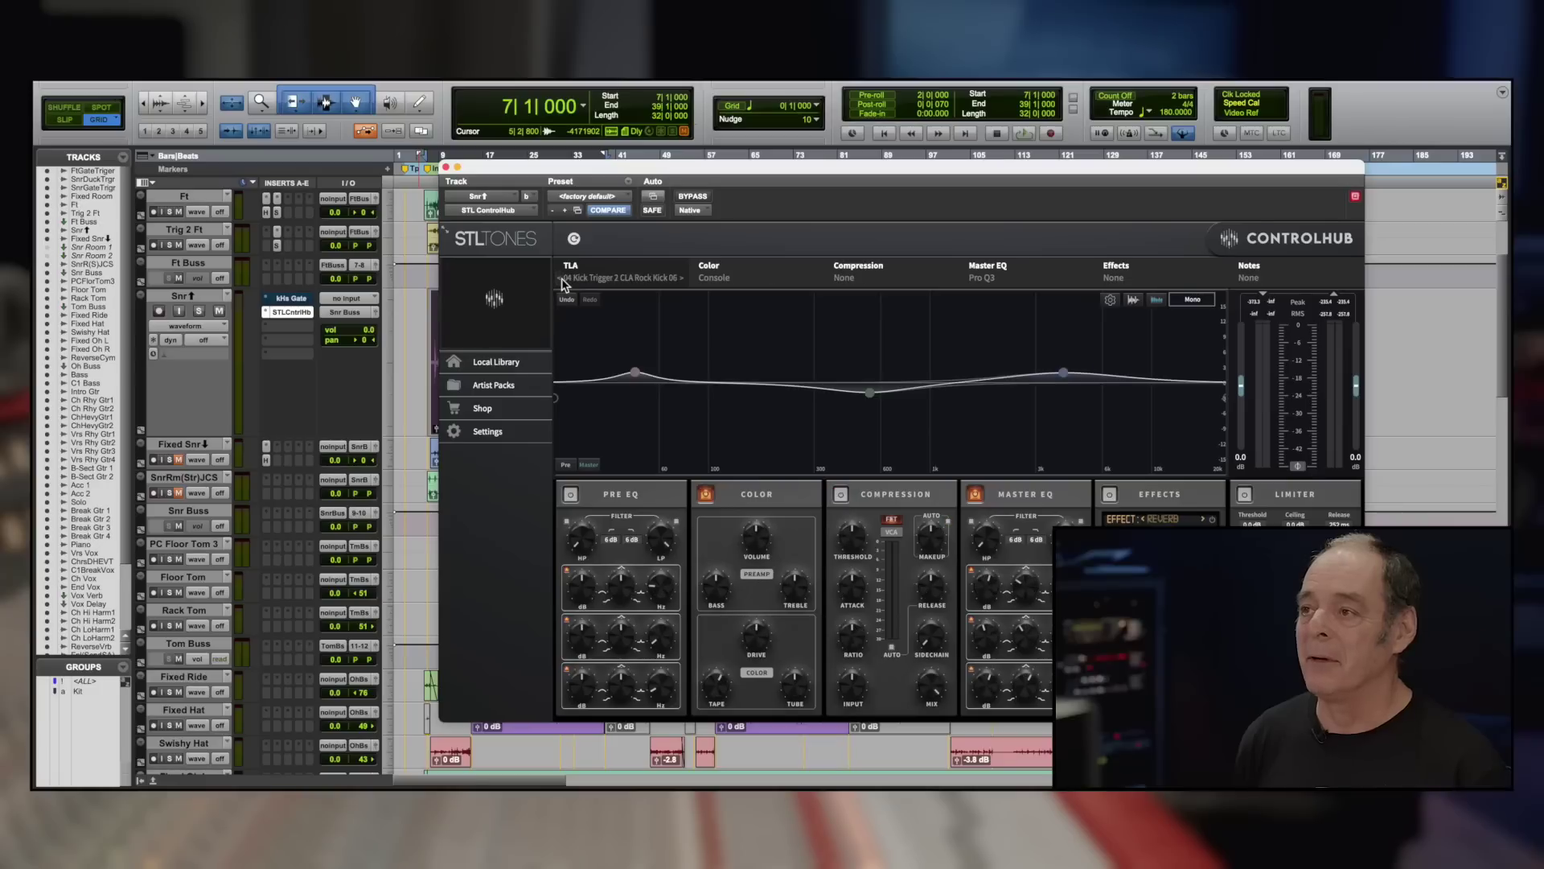
Step: Start playback and load the 05 Snare Top Rock preset in the snare top track's ControlHub
{"action": "key", "text": "space"}
{"action": "left_click", "coordinate": [681, 279]}
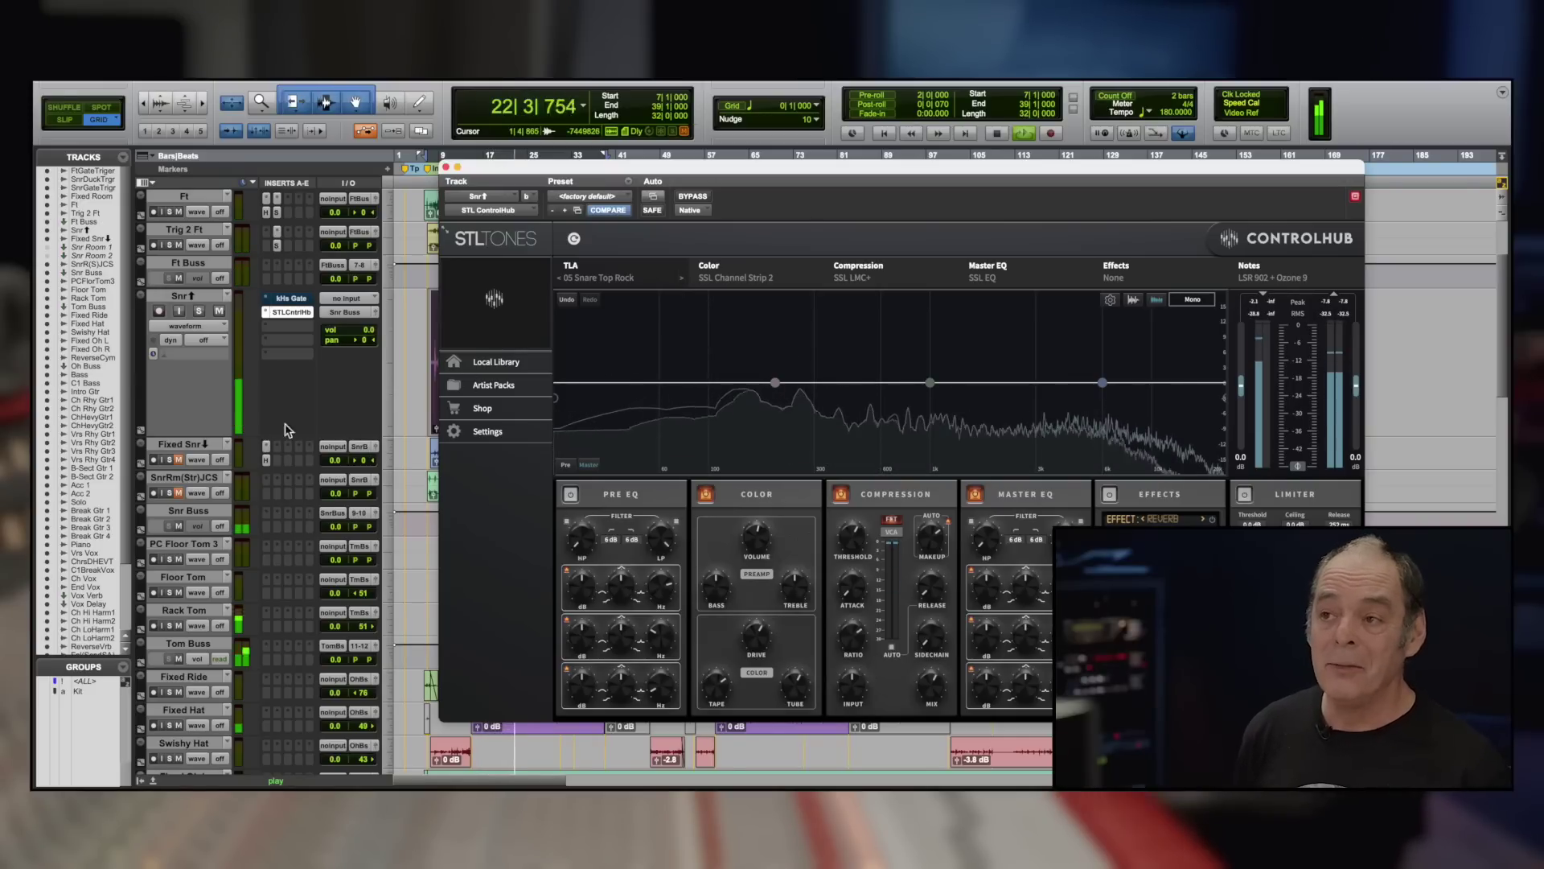
Step: Compare the snare top with its kHs Gate active and bypassed, leave it bypassed, and close the gate
{"action": "left_click", "coordinate": [308, 303]}
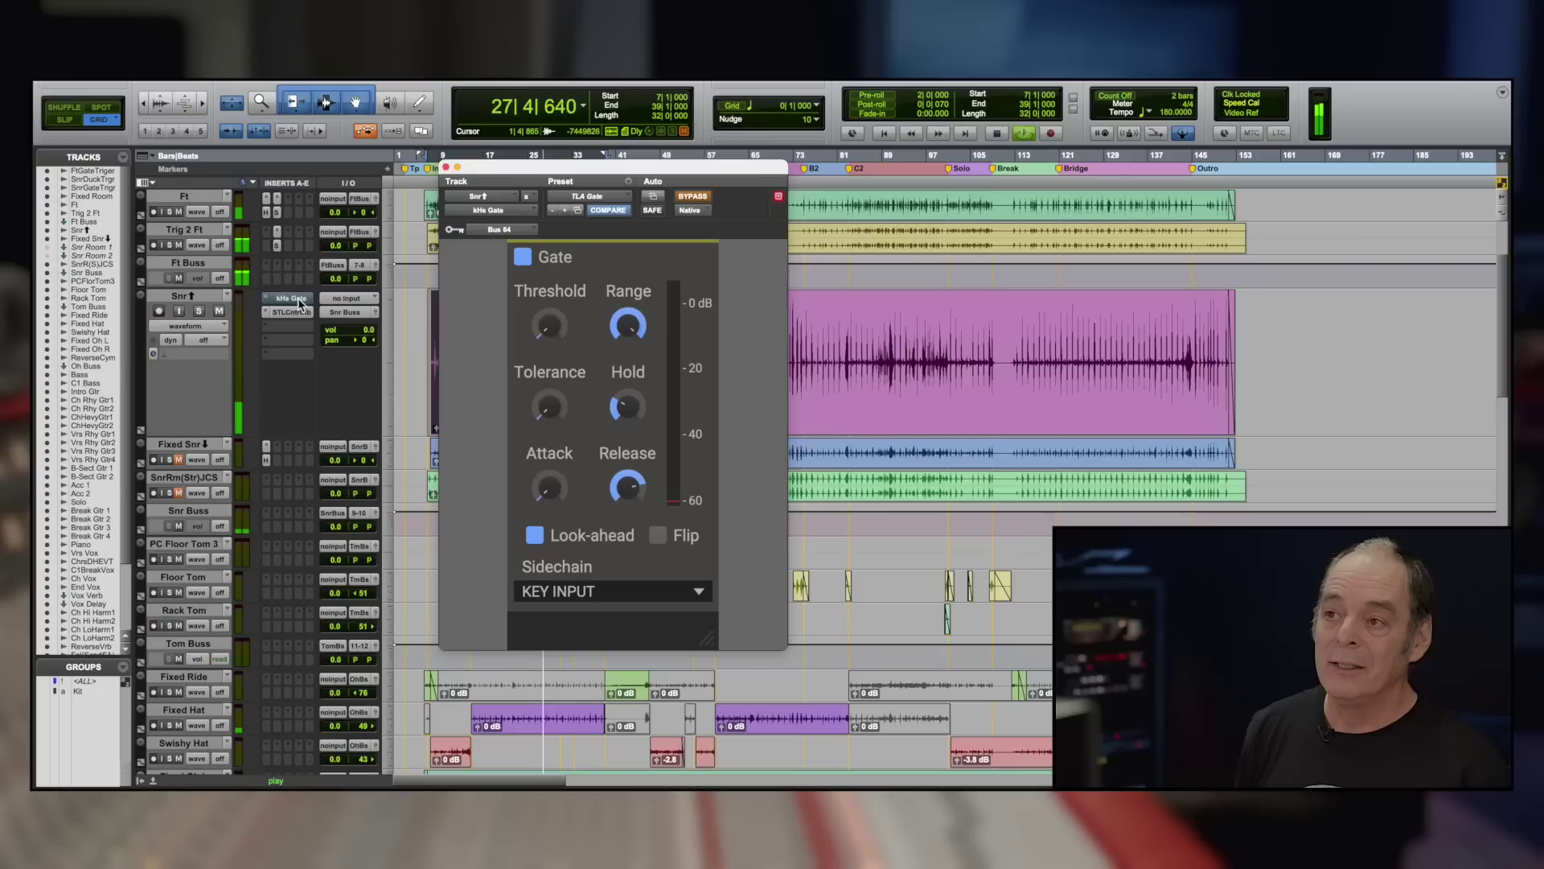
{"action": "left_click", "coordinate": [680, 202]}
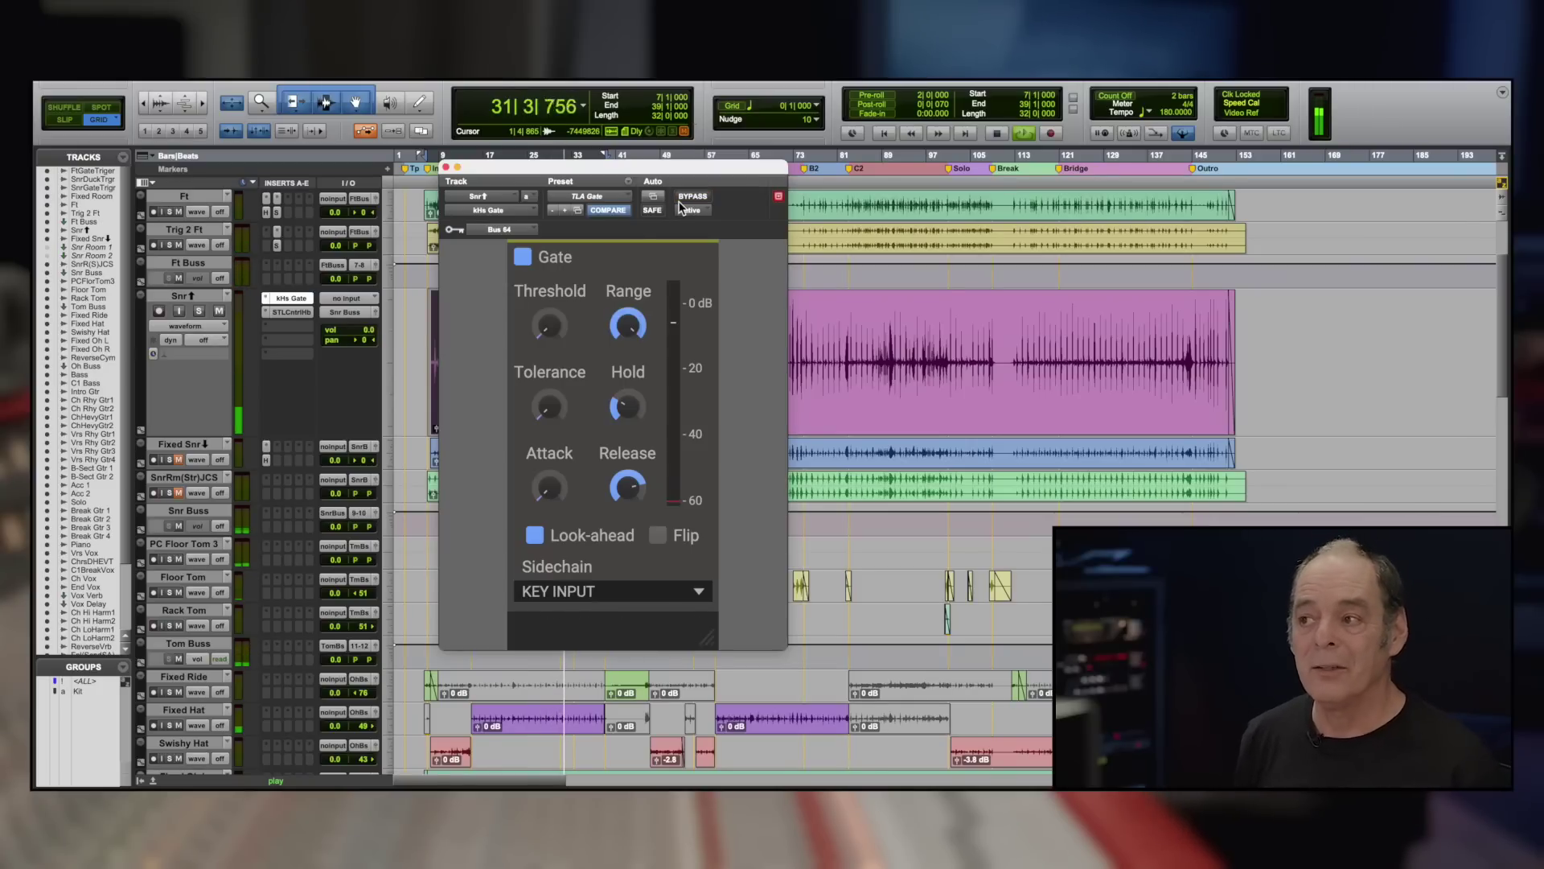
{"action": "mouse_move", "coordinate": [650, 473]}
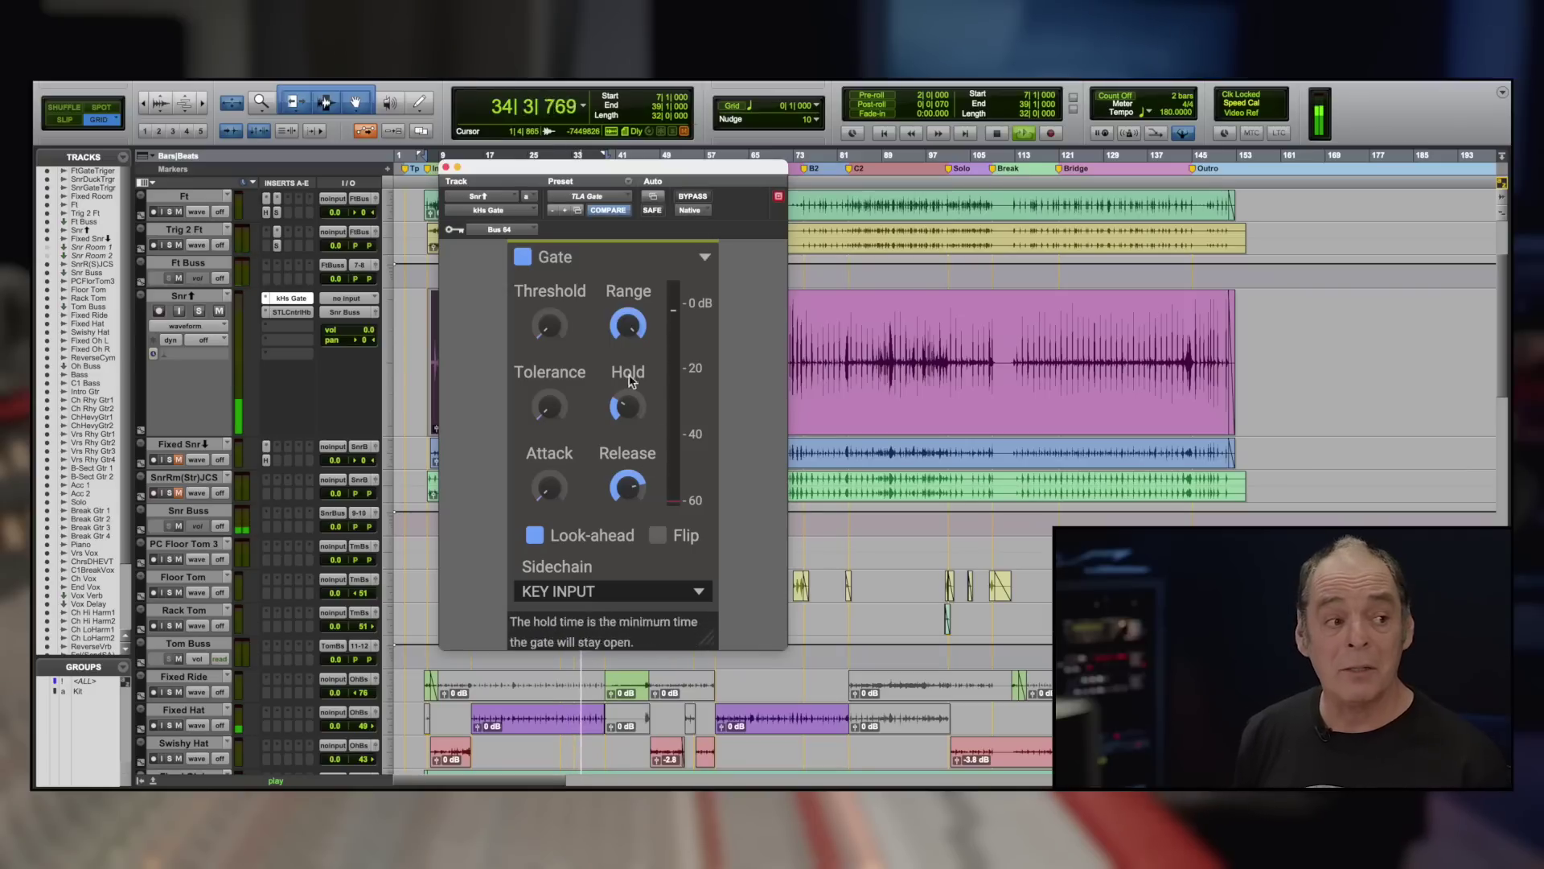
{"action": "left_click", "coordinate": [694, 197]}
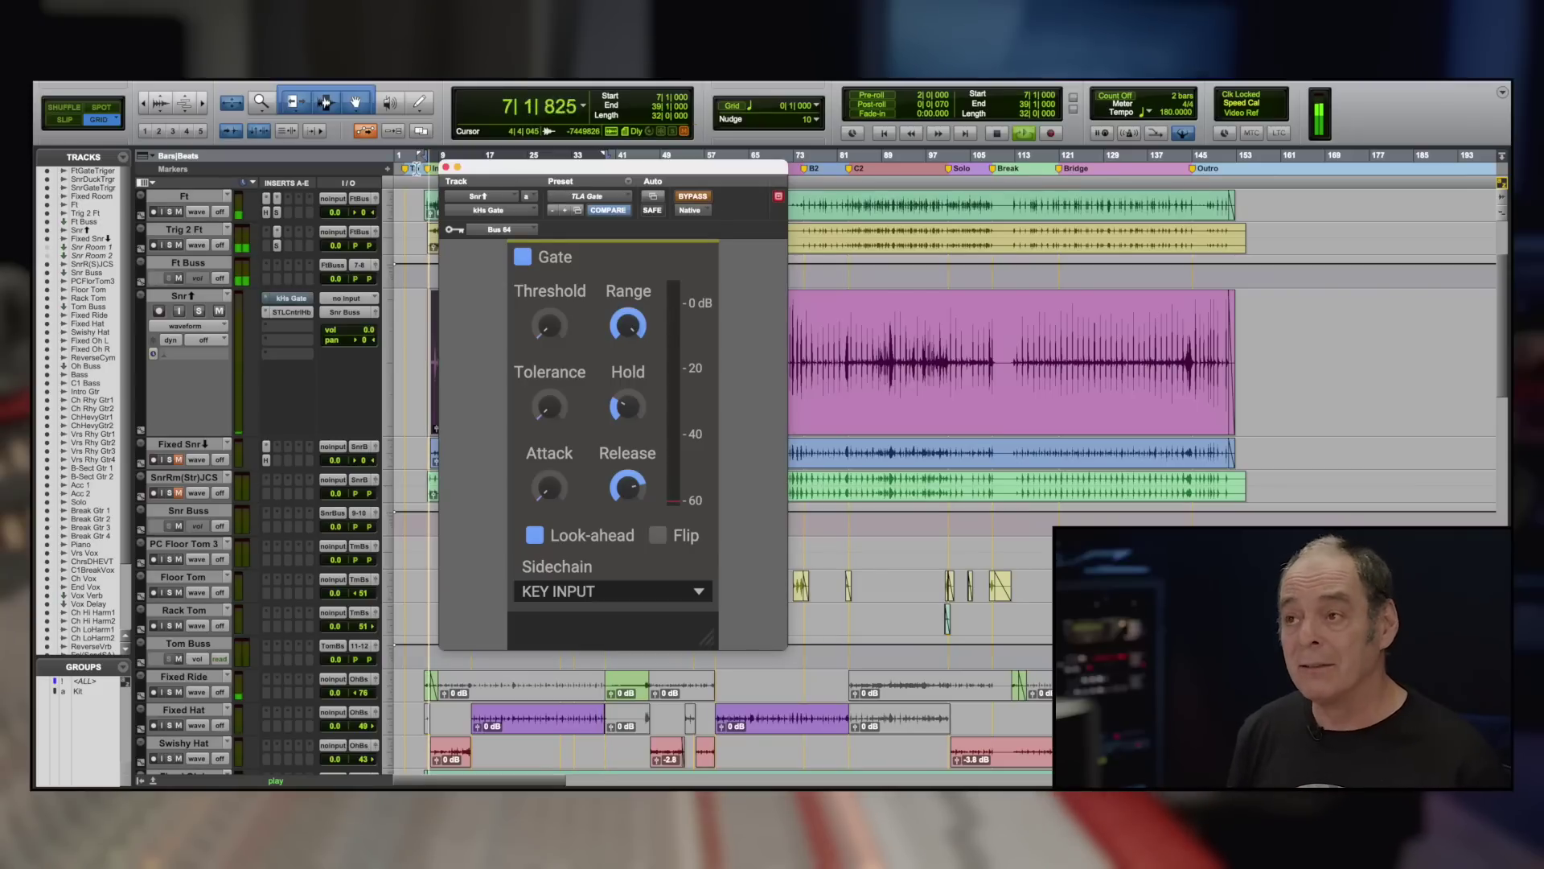
{"action": "left_click", "coordinate": [446, 167]}
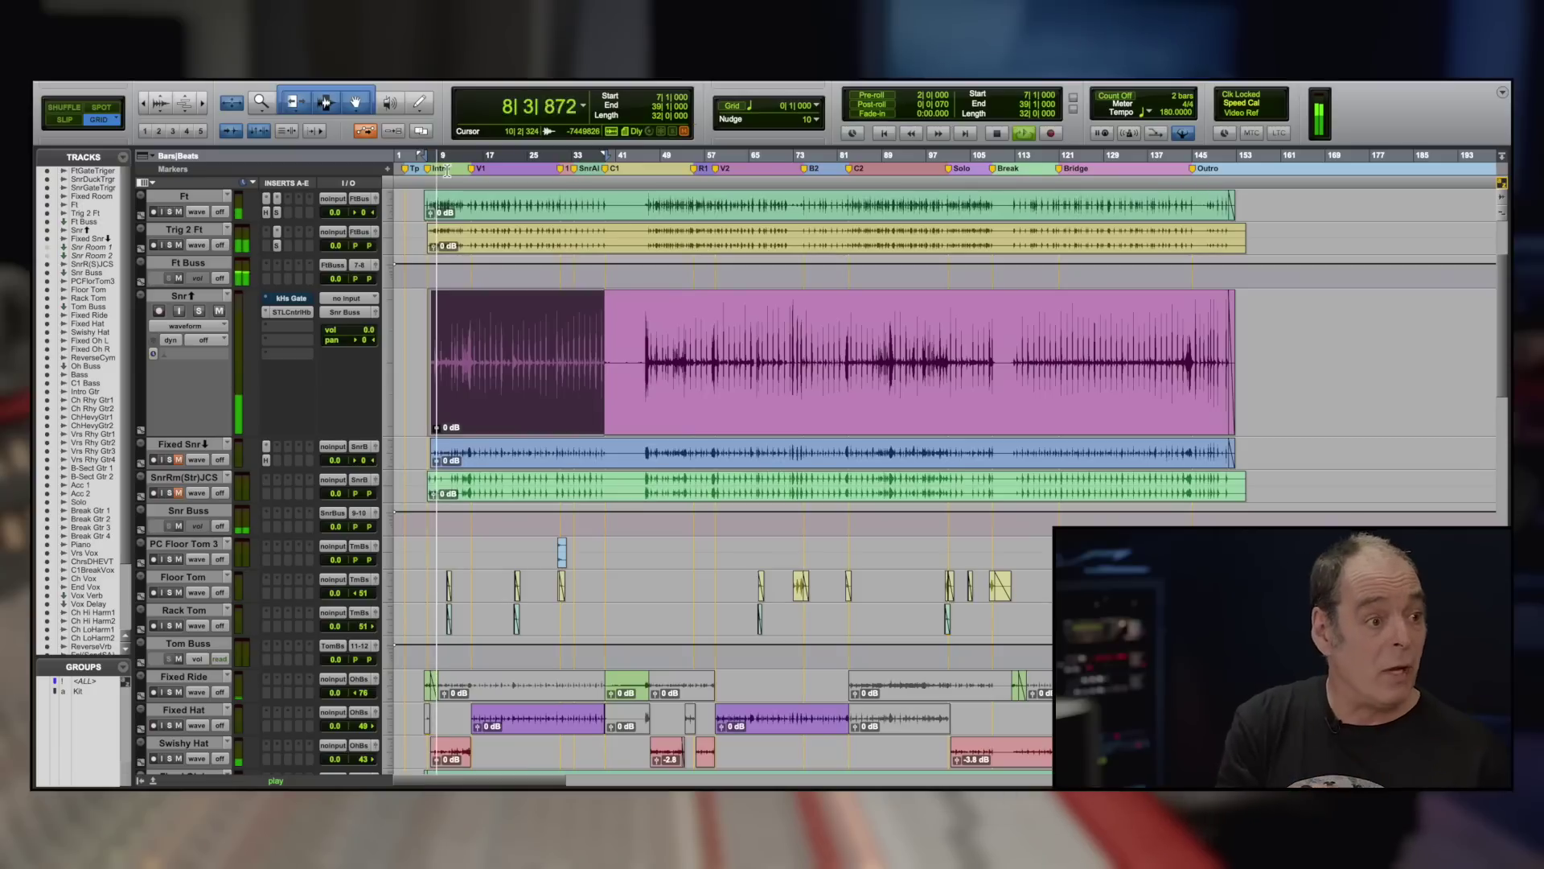
Step: Audition 06 Snare Top Fat on the snare top's ControlHub, and settle on the 07 Snare Top Fat With Distortion preset
{"action": "left_click", "coordinate": [298, 313]}
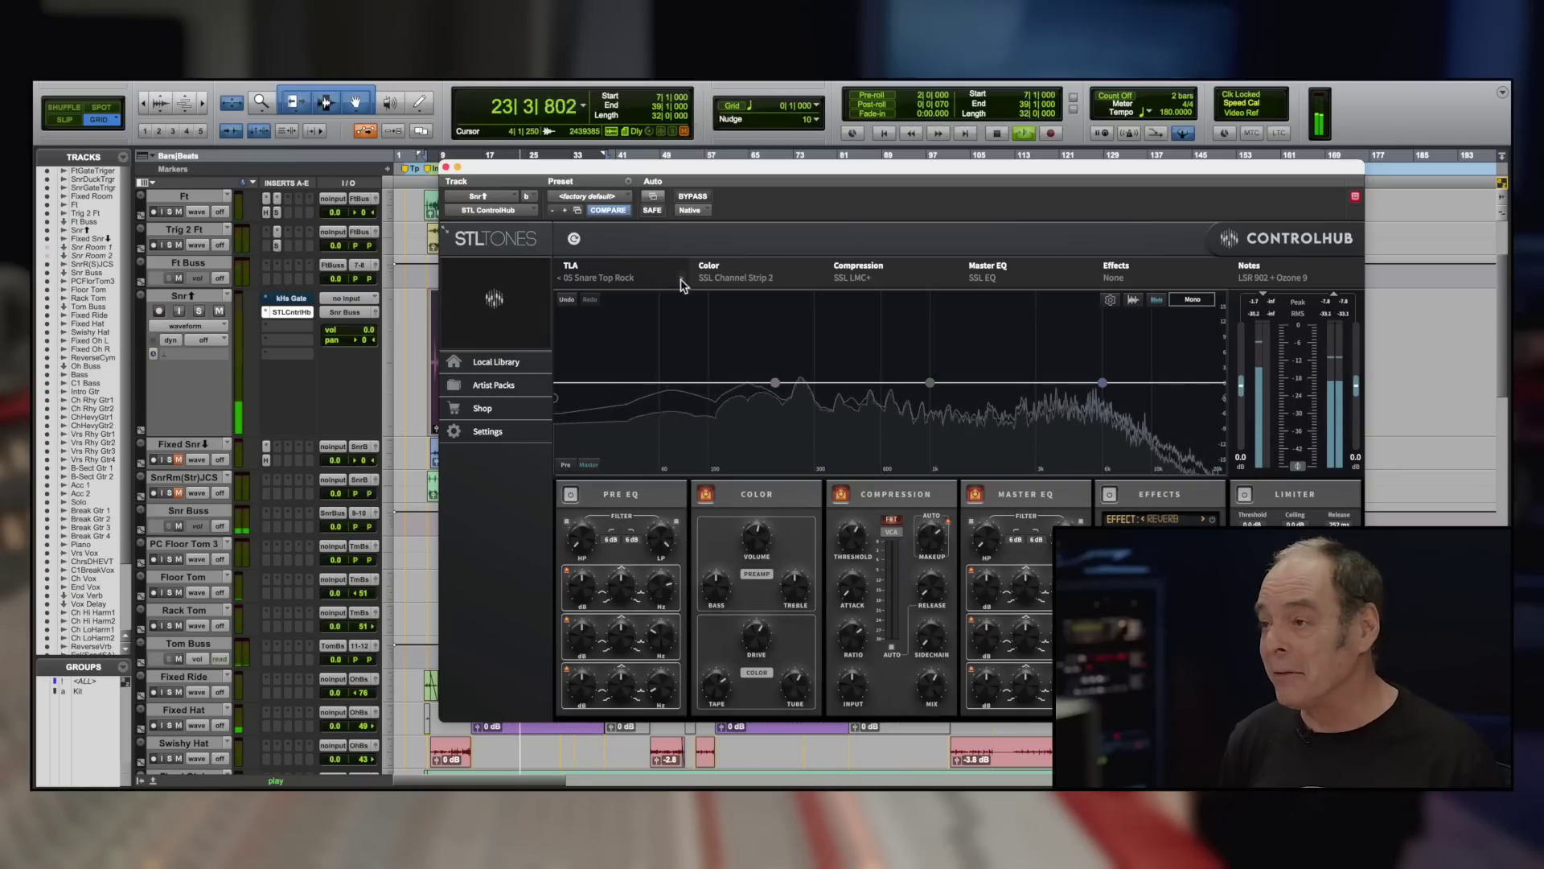
{"action": "left_click", "coordinate": [681, 280]}
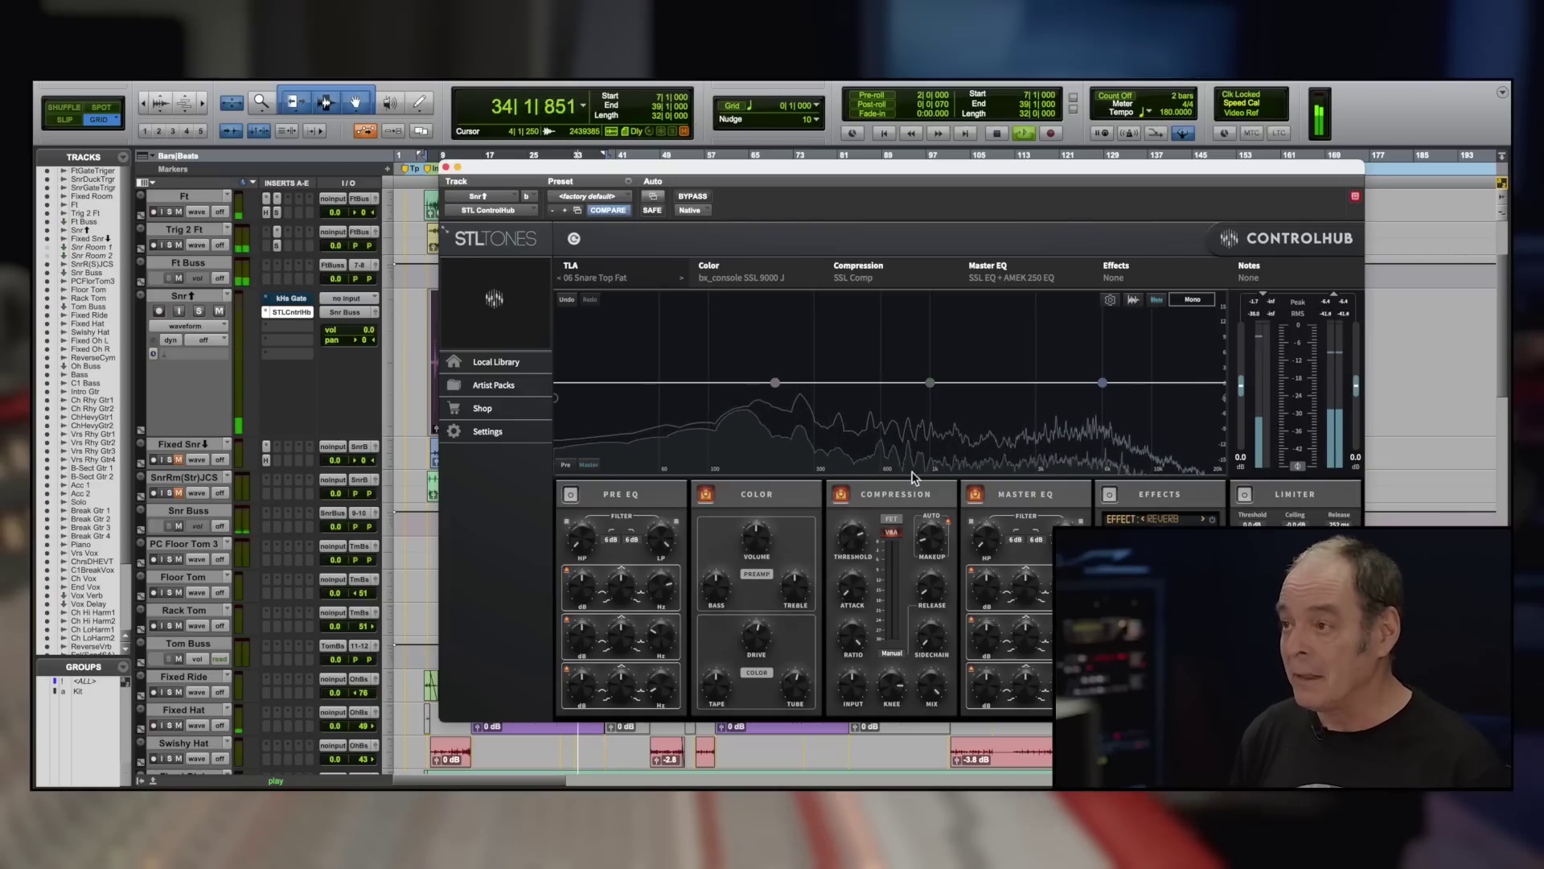
{"action": "left_click", "coordinate": [681, 280]}
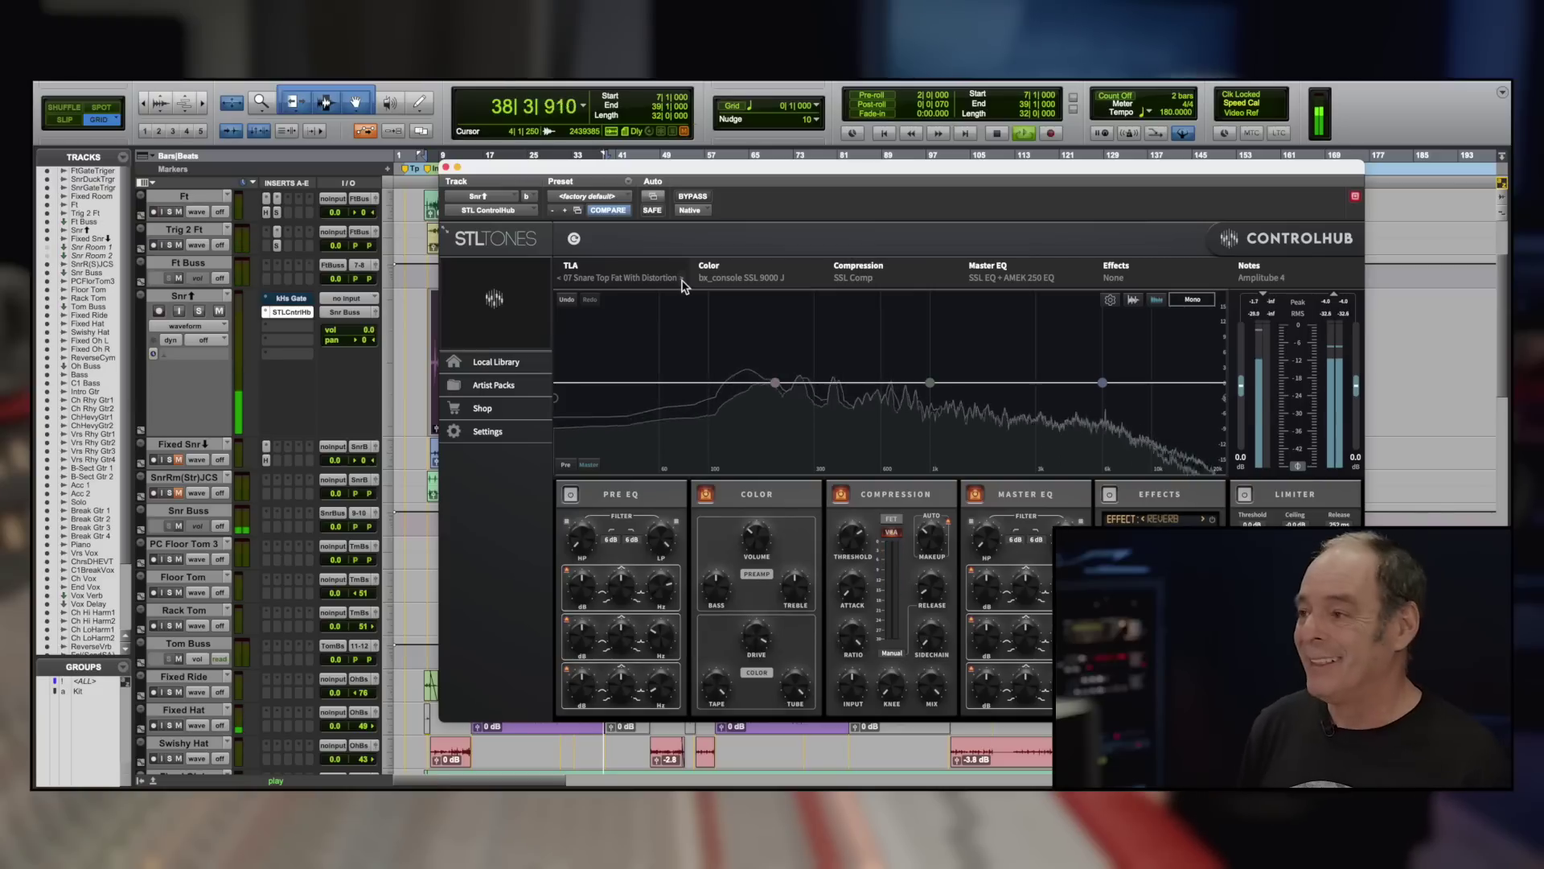
Step: Set the ControlHub compressor's threshold to about -8.0 dB and adjust its makeup gain
{"action": "left_click", "coordinate": [865, 544]}
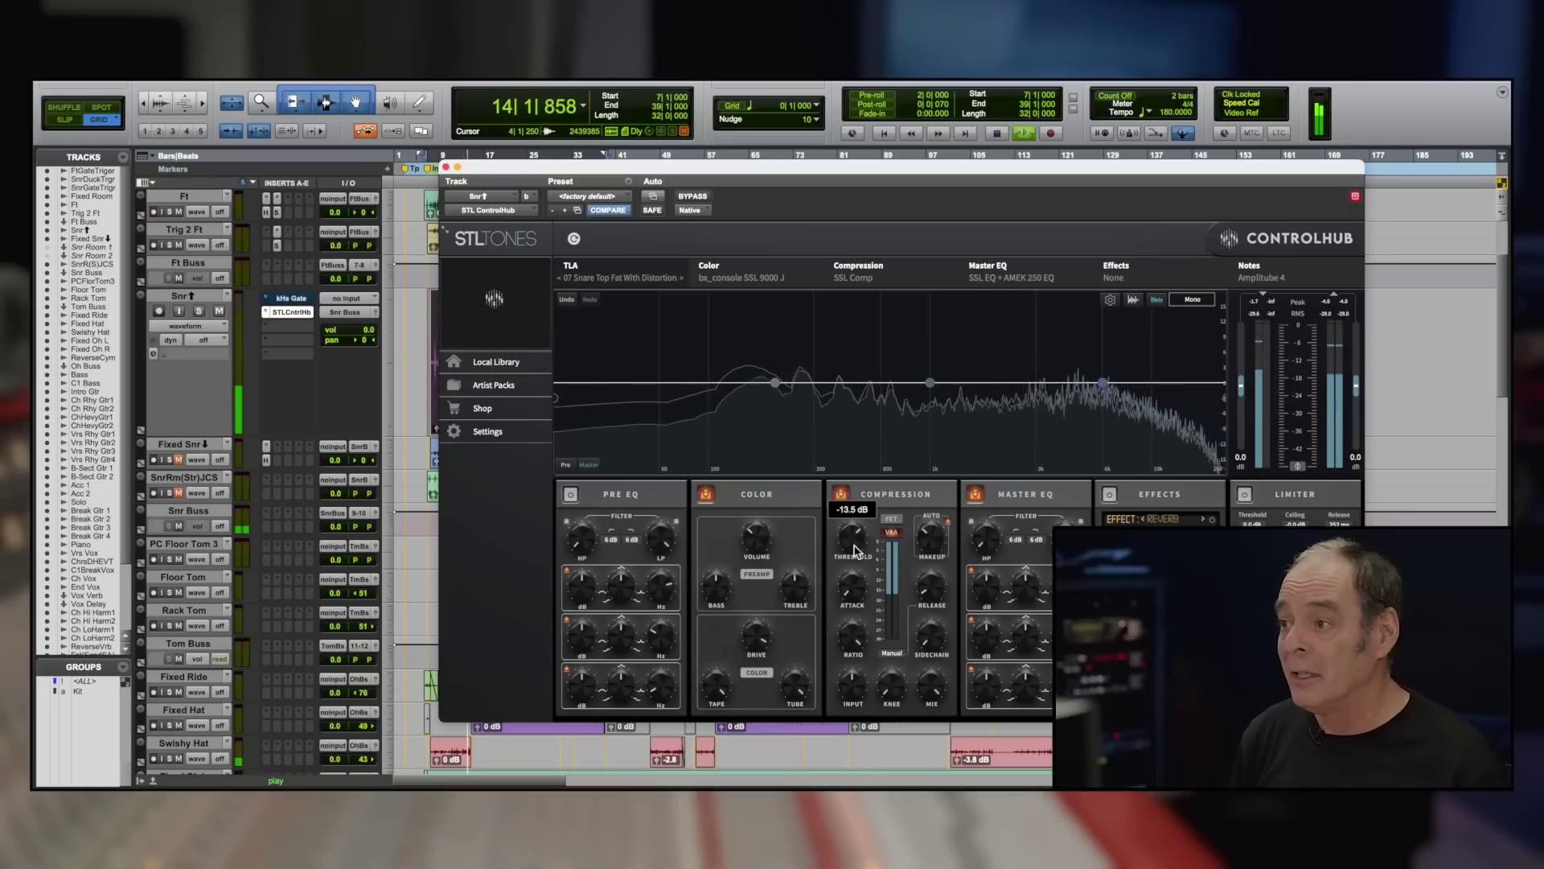
{"action": "left_click_drag", "start_coordinate": [852, 557], "coordinate": [931, 549]}
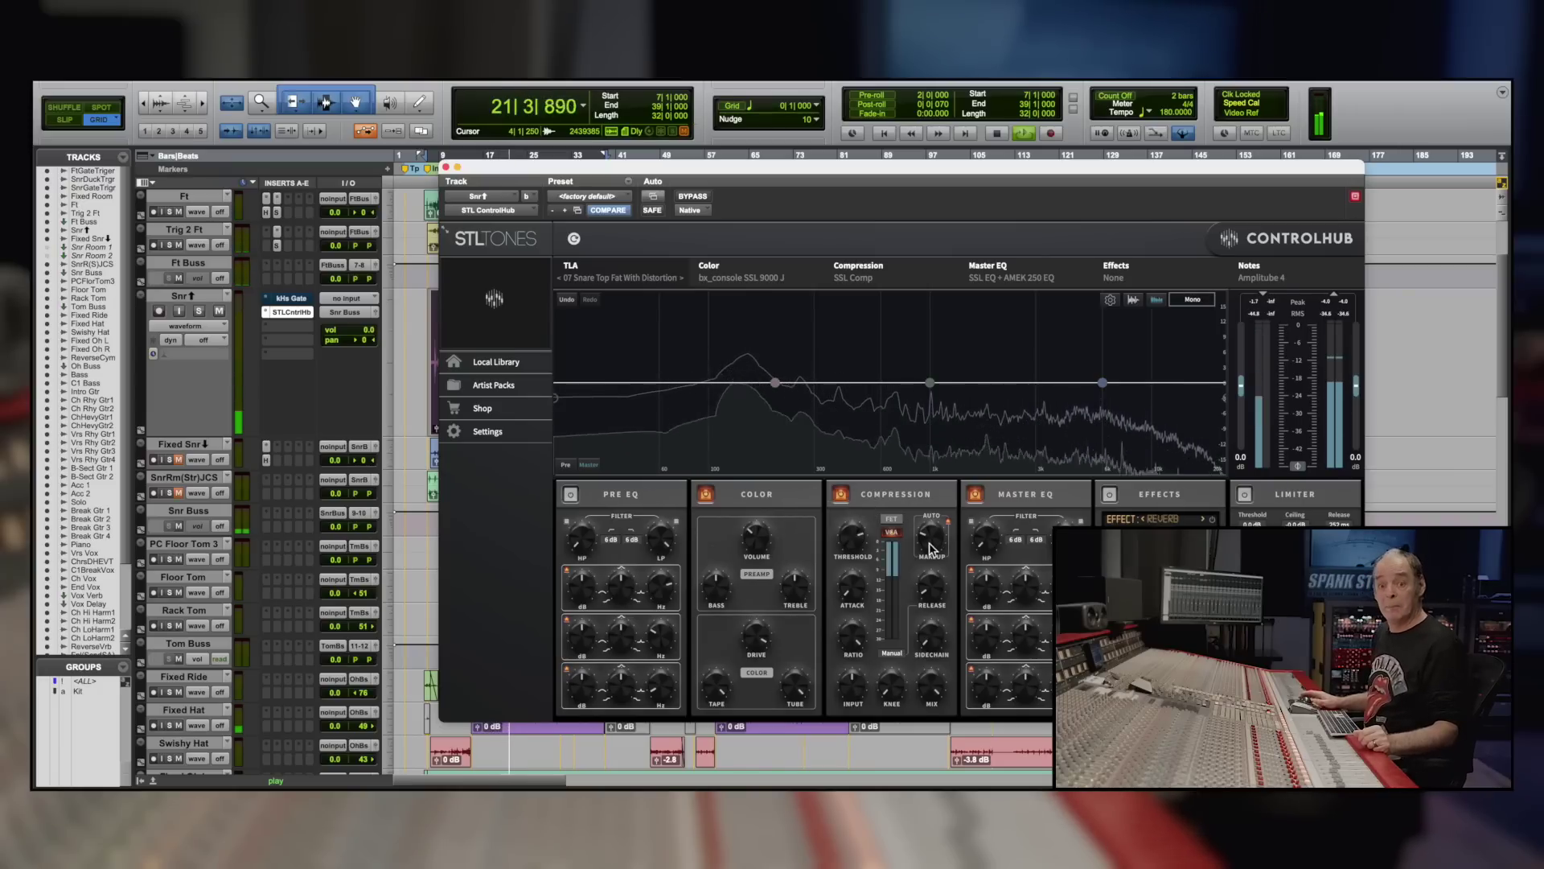
{"action": "left_click", "coordinate": [849, 544]}
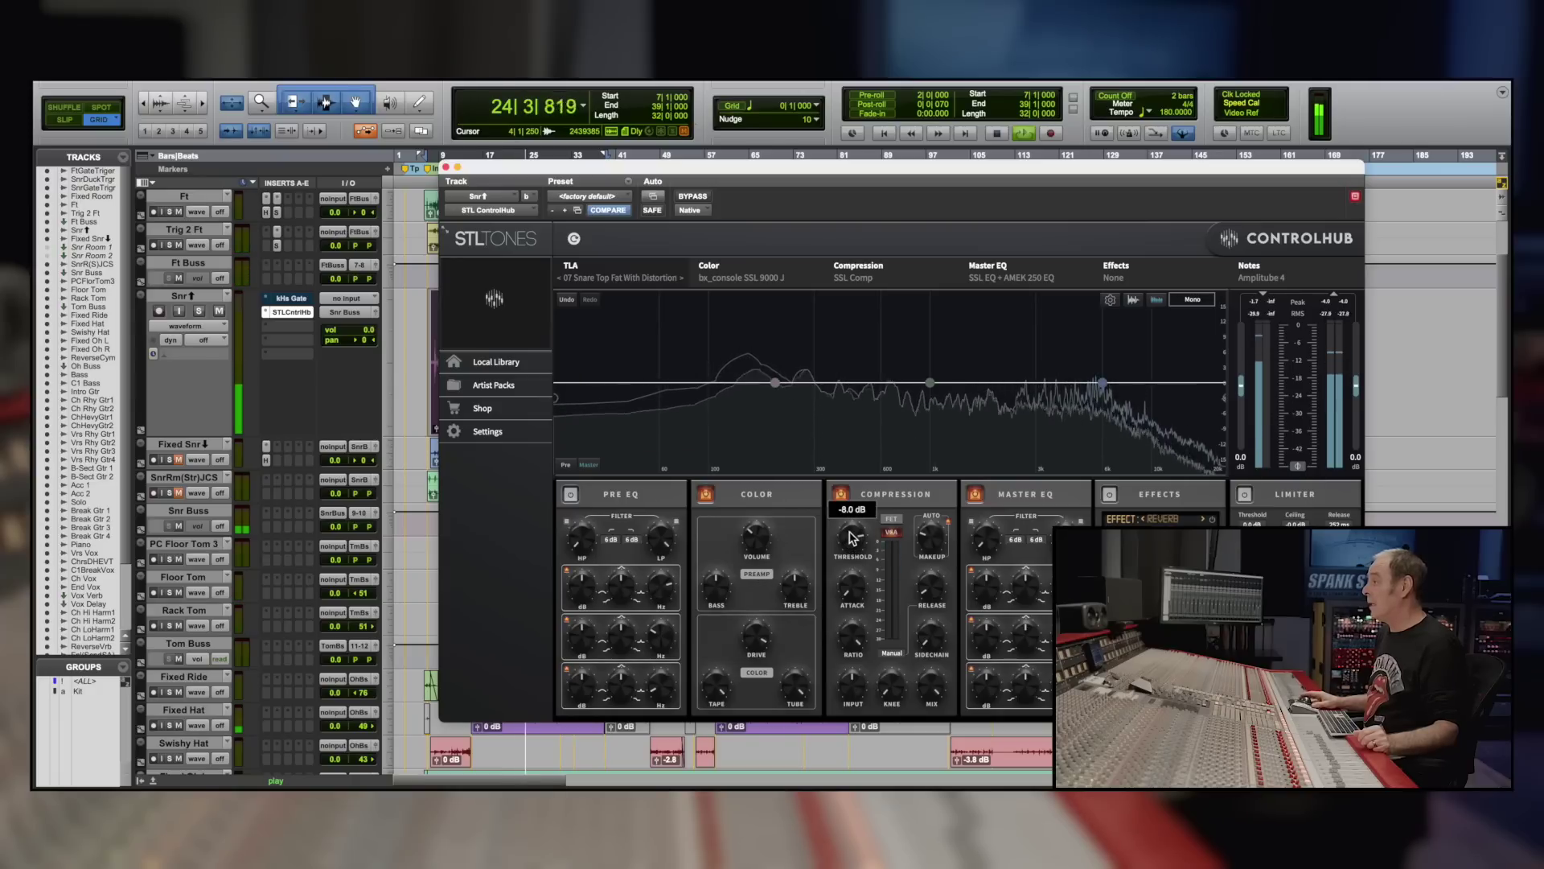
{"action": "left_click", "coordinate": [933, 535]}
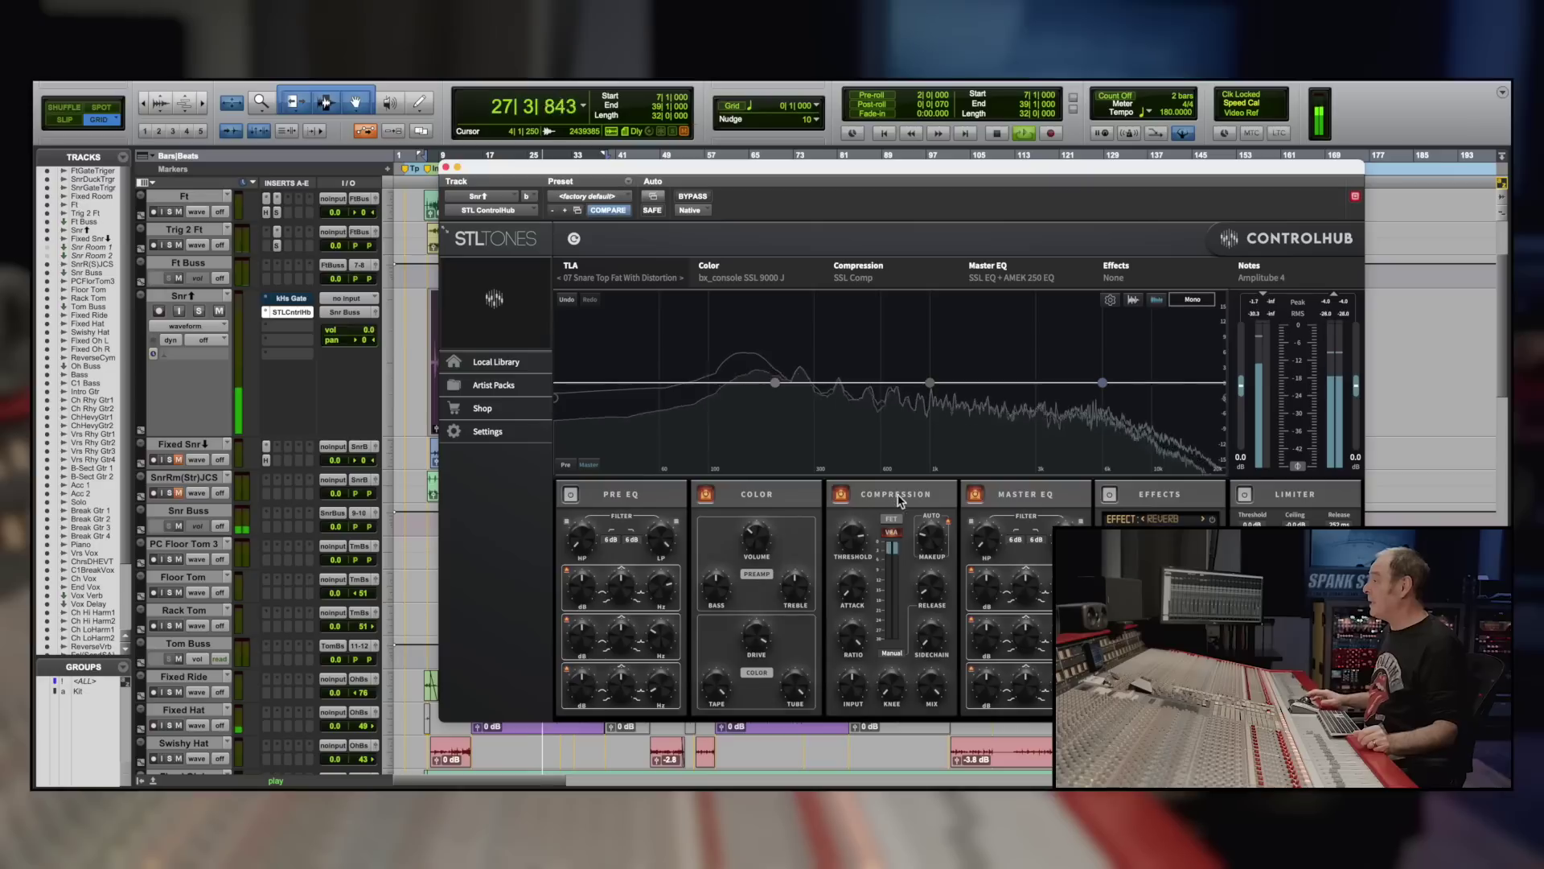
Step: Turn off ControlHub's Master EQ, turn on its Pre EQ, and stop playback
{"action": "left_click", "coordinate": [569, 495]}
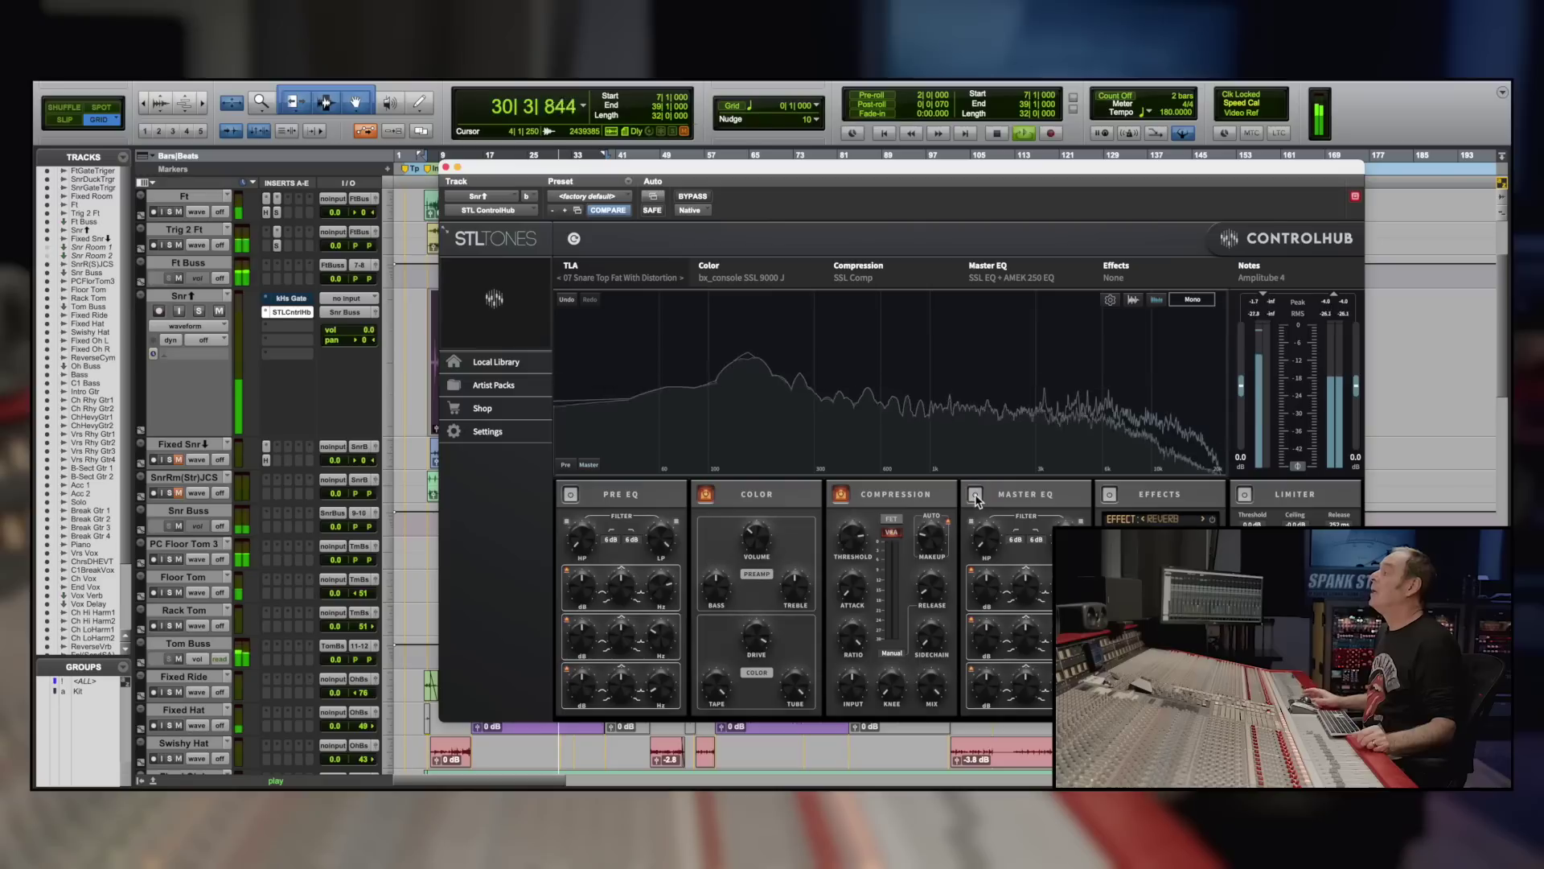
{"action": "left_click", "coordinate": [569, 495]}
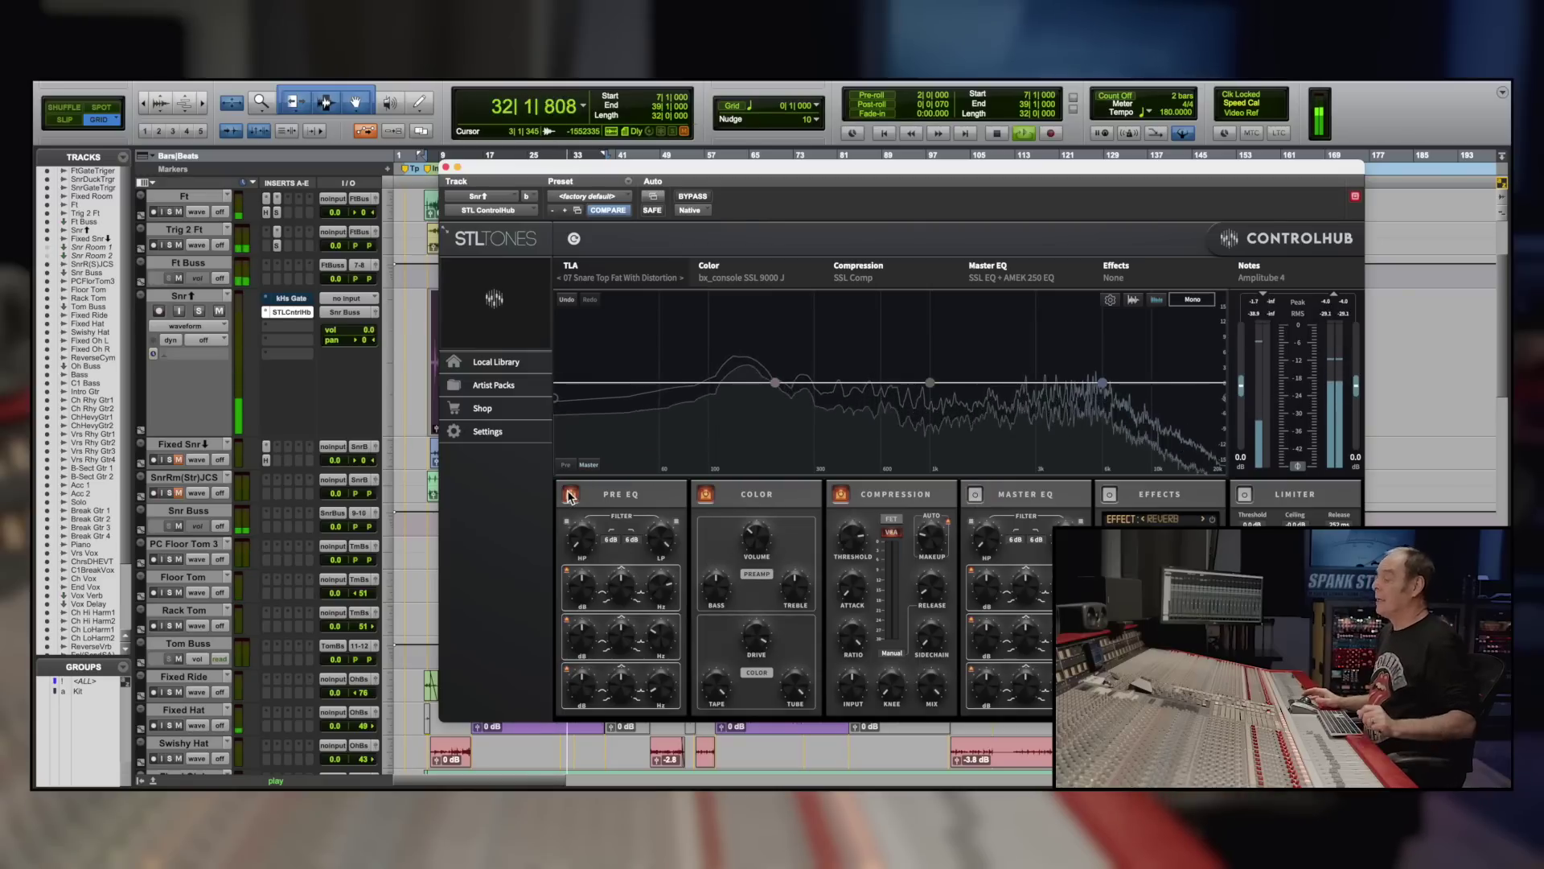
{"action": "key", "text": "space"}
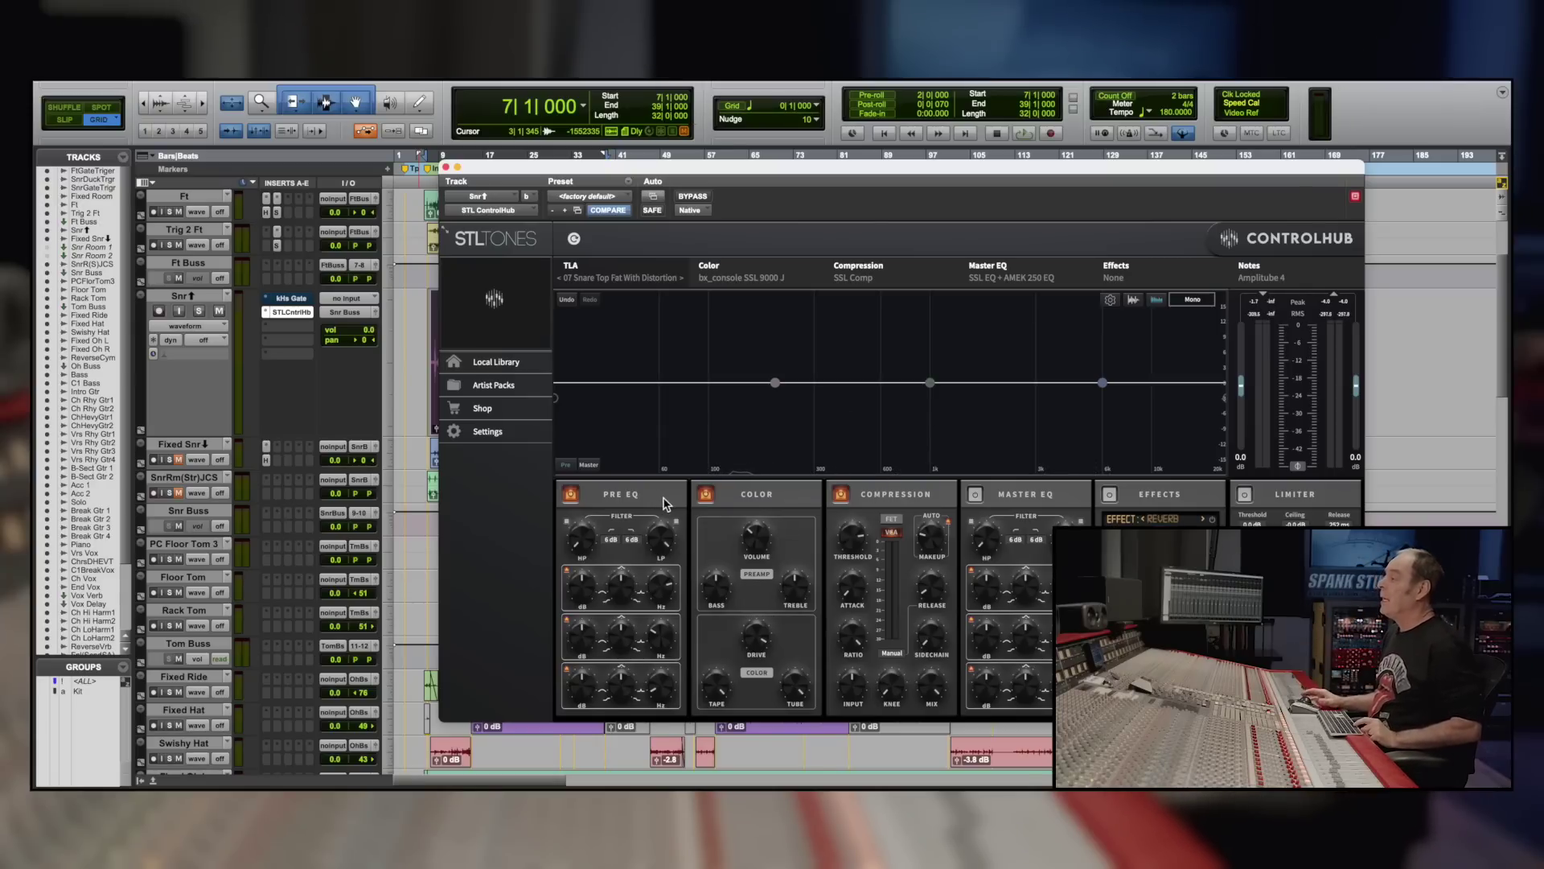
Step: Resume playback and boost the high and low bands of the snare top's Pre EQ
{"action": "key", "text": "space"}
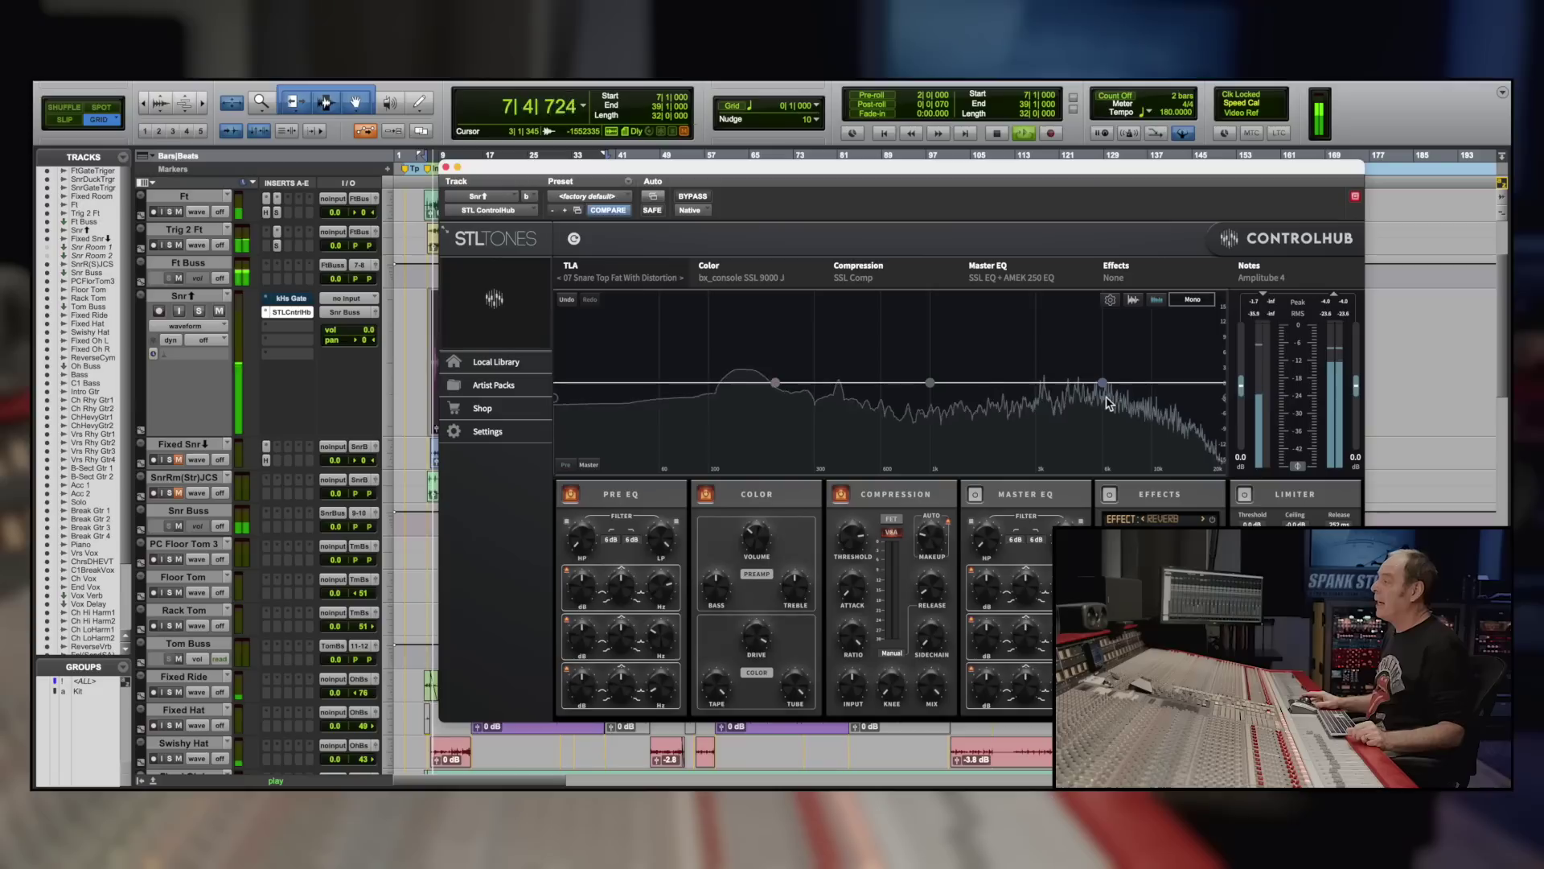
{"action": "left_click_drag", "start_coordinate": [1102, 389], "coordinate": [1088, 358]}
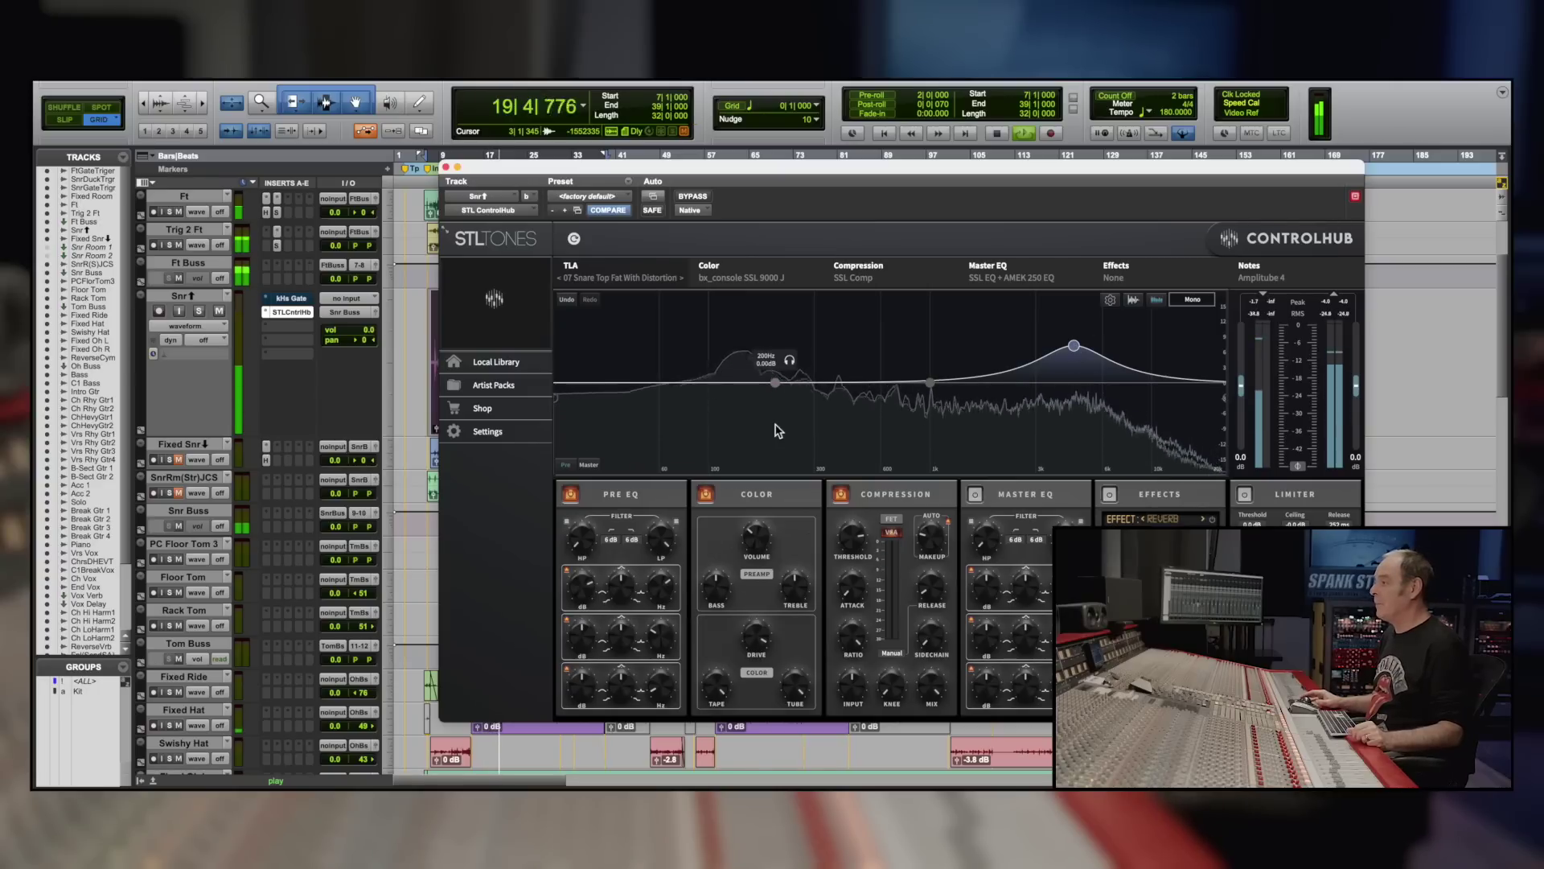
{"action": "left_click_drag", "start_coordinate": [775, 394], "coordinate": [739, 354]}
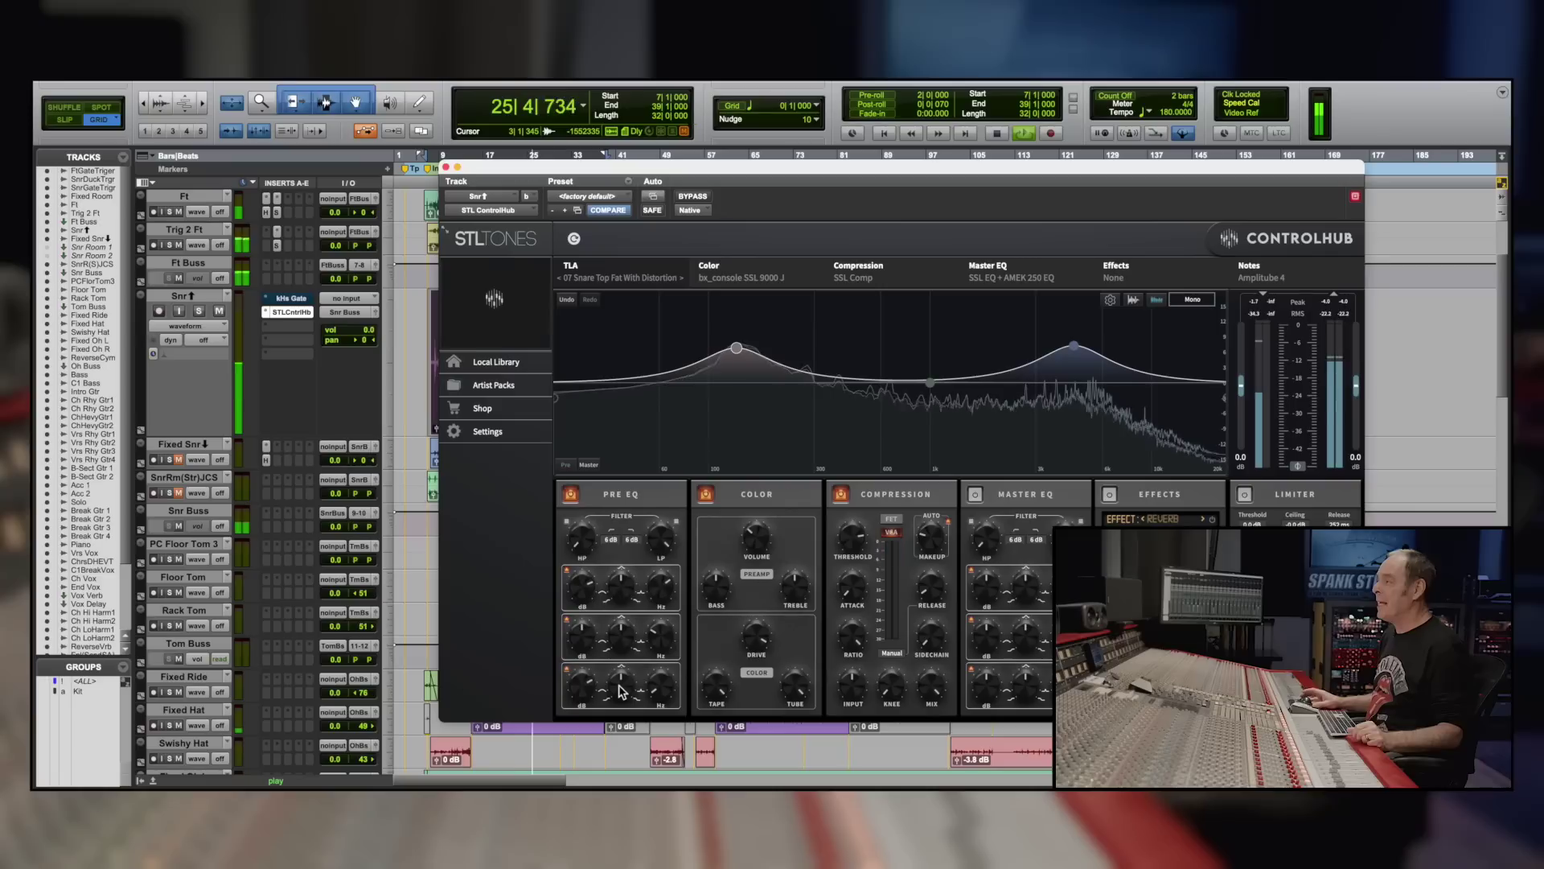
Step: Narrow the low Pre EQ band, tune it to about 160 Hz by ear, and reduce it to a moderate boost
{"action": "left_click_drag", "start_coordinate": [621, 690], "coordinate": [625, 661]}
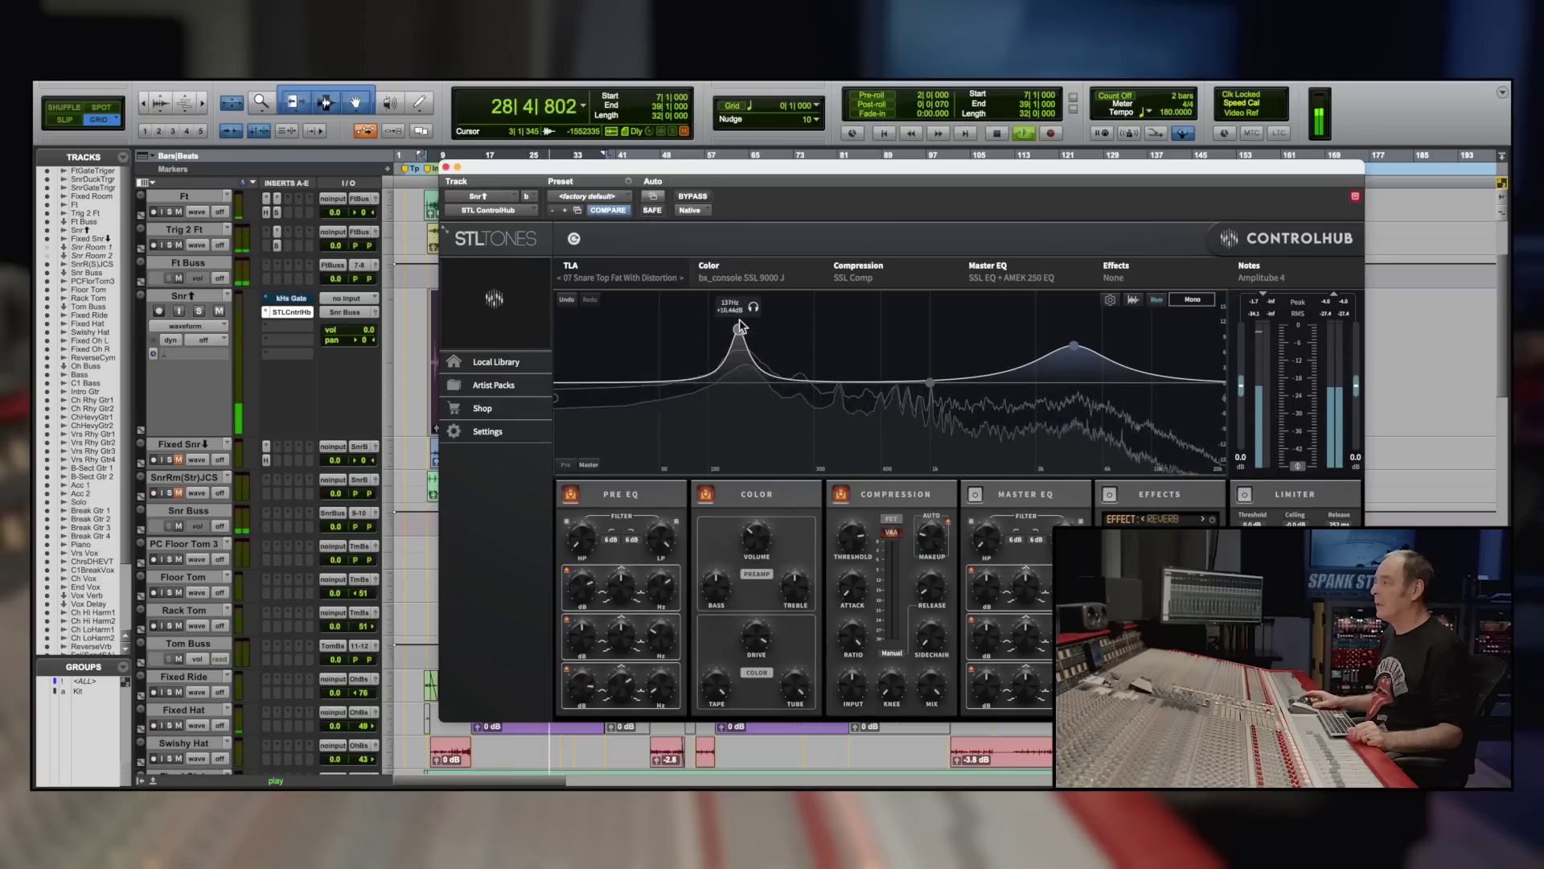
{"action": "left_click_drag", "start_coordinate": [749, 314], "coordinate": [747, 334]}
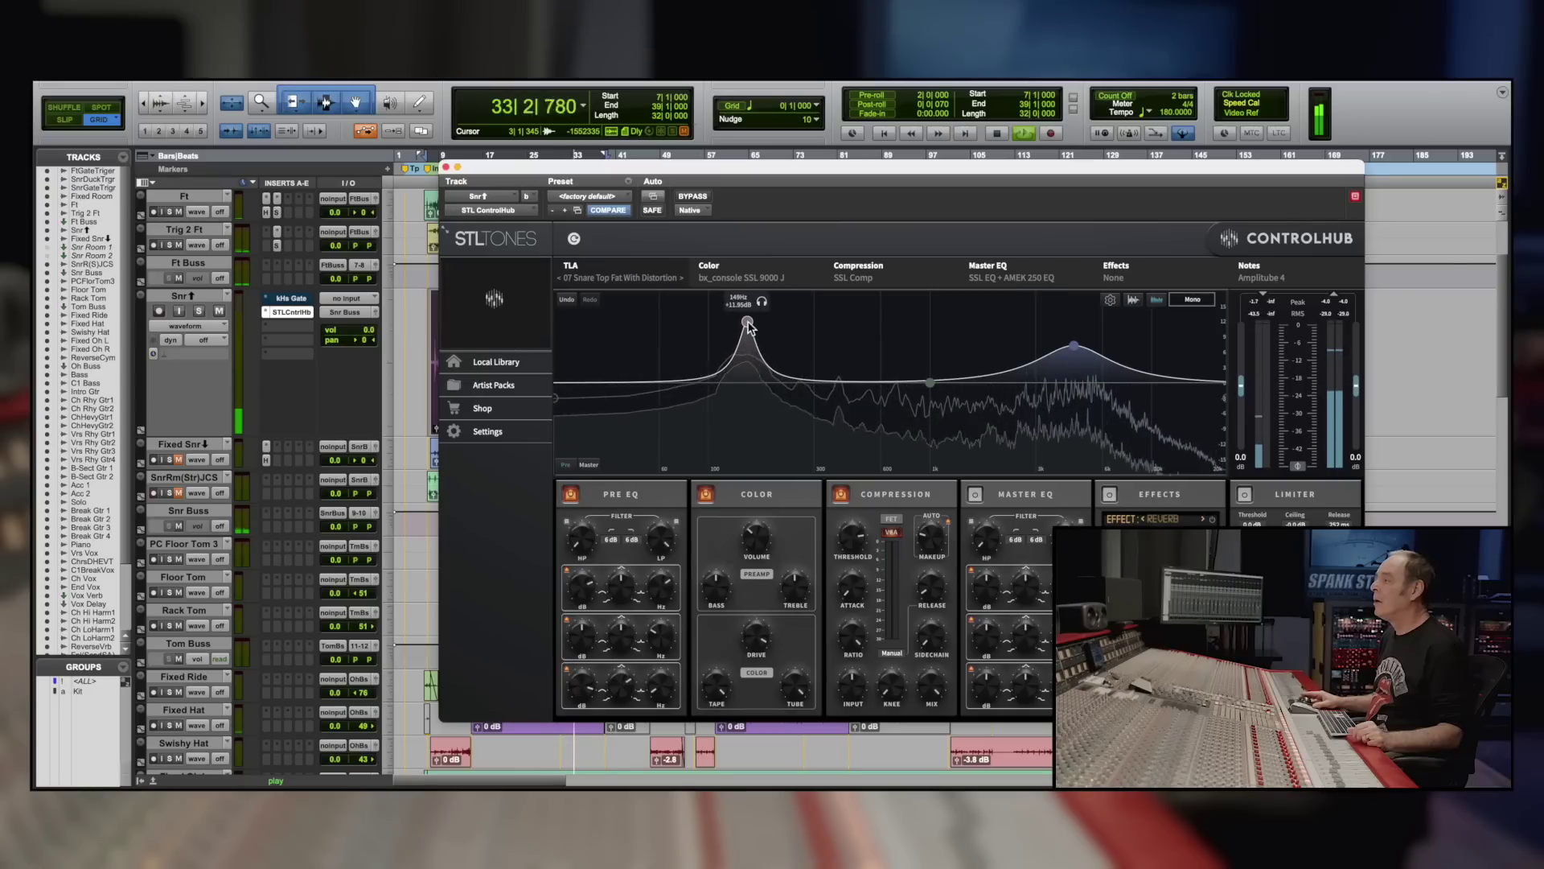
{"action": "left_click_drag", "start_coordinate": [591, 692], "coordinate": [583, 714]}
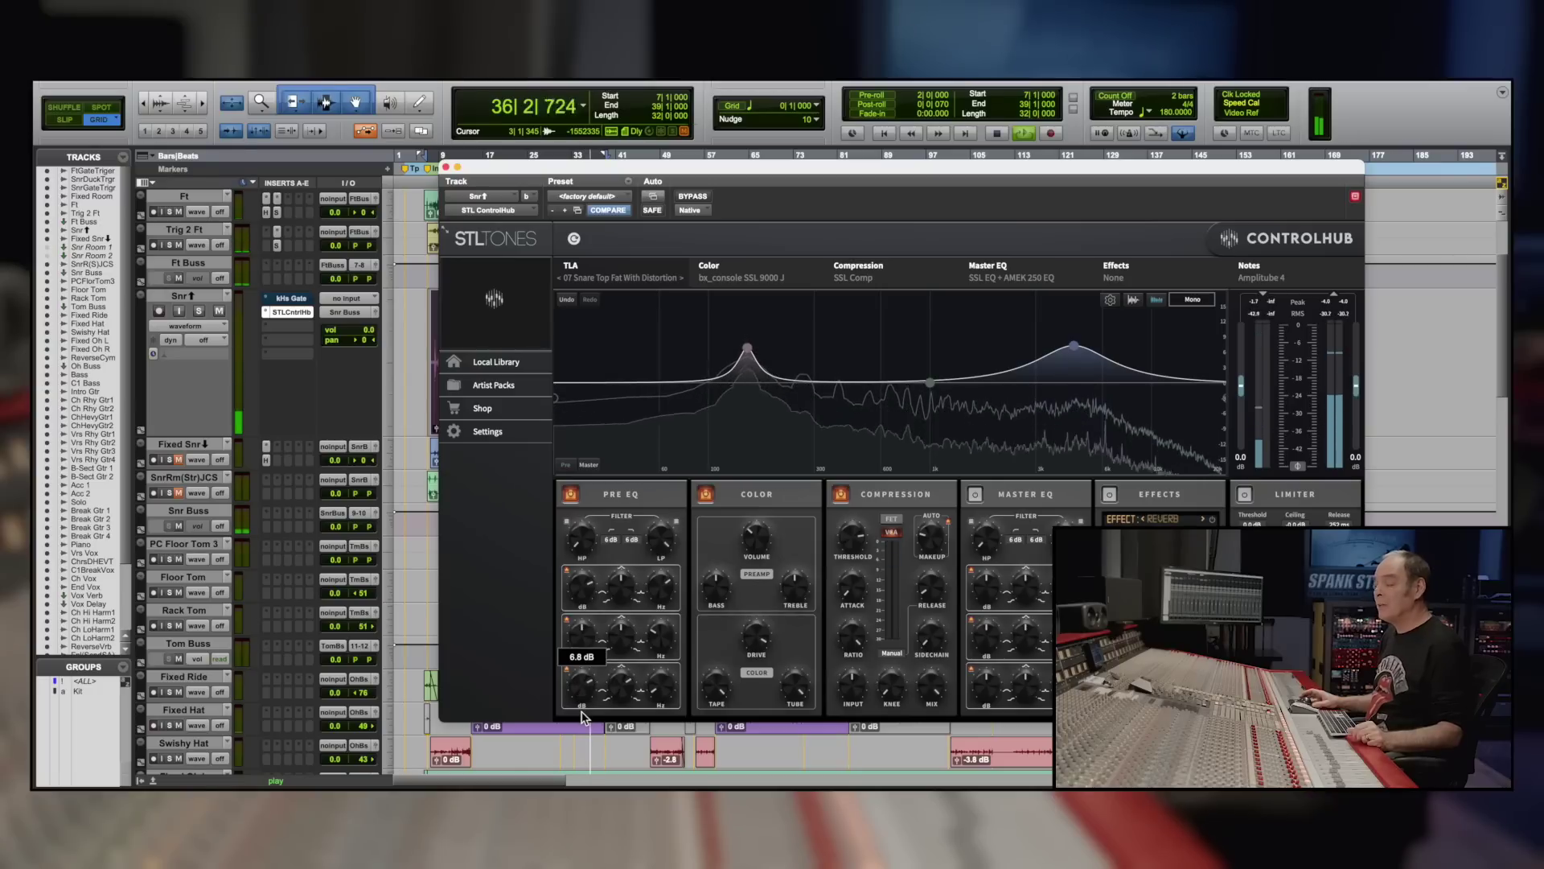
{"action": "left_click_drag", "start_coordinate": [583, 715], "coordinate": [587, 678]}
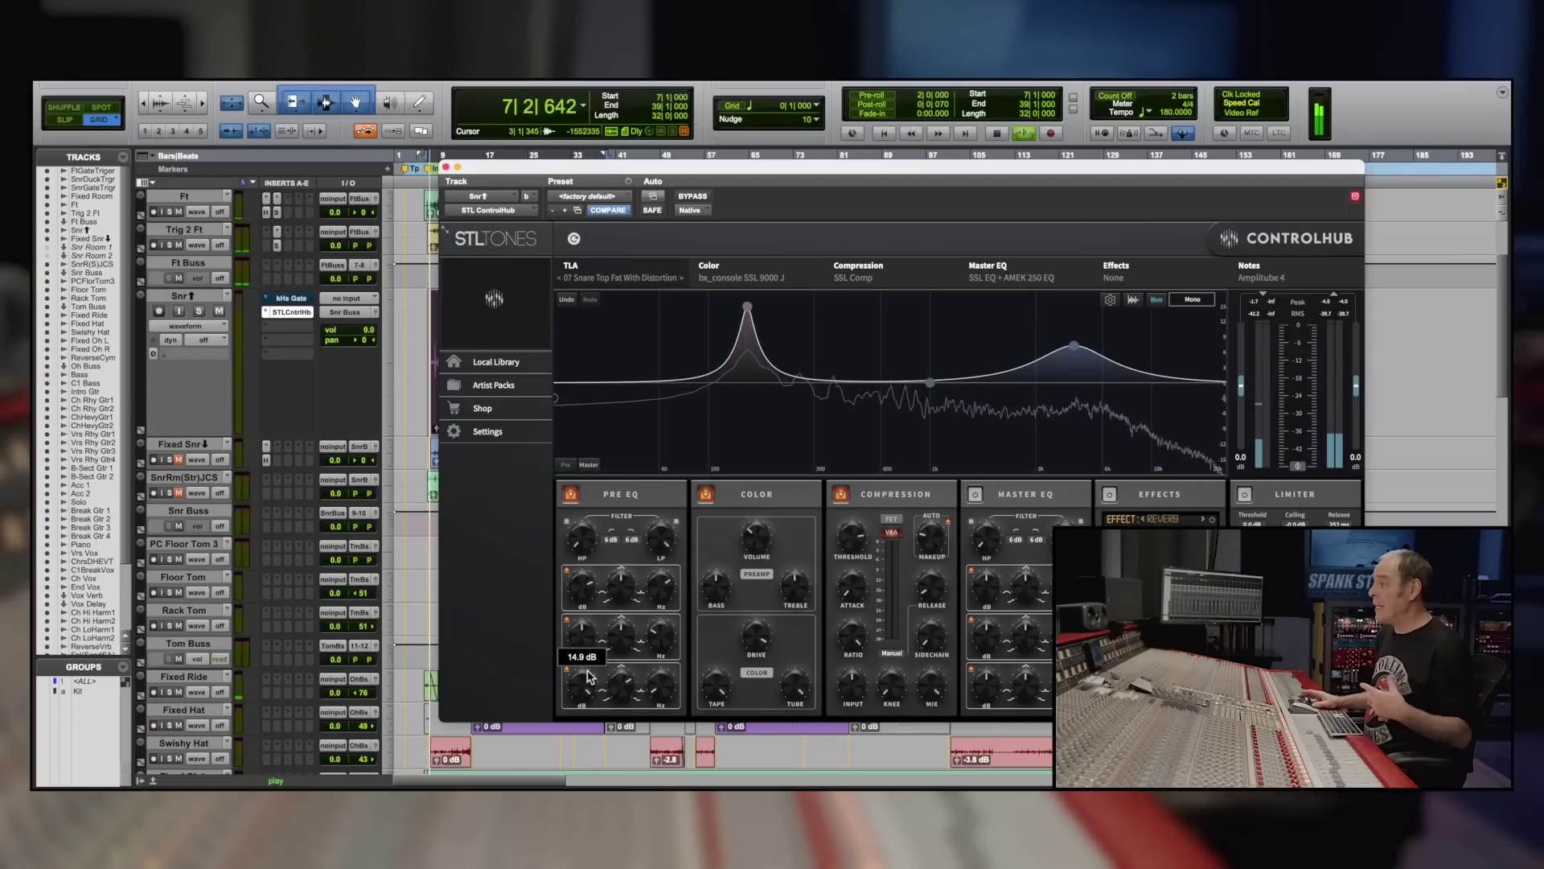
{"action": "mouse_move", "coordinate": [756, 313]}
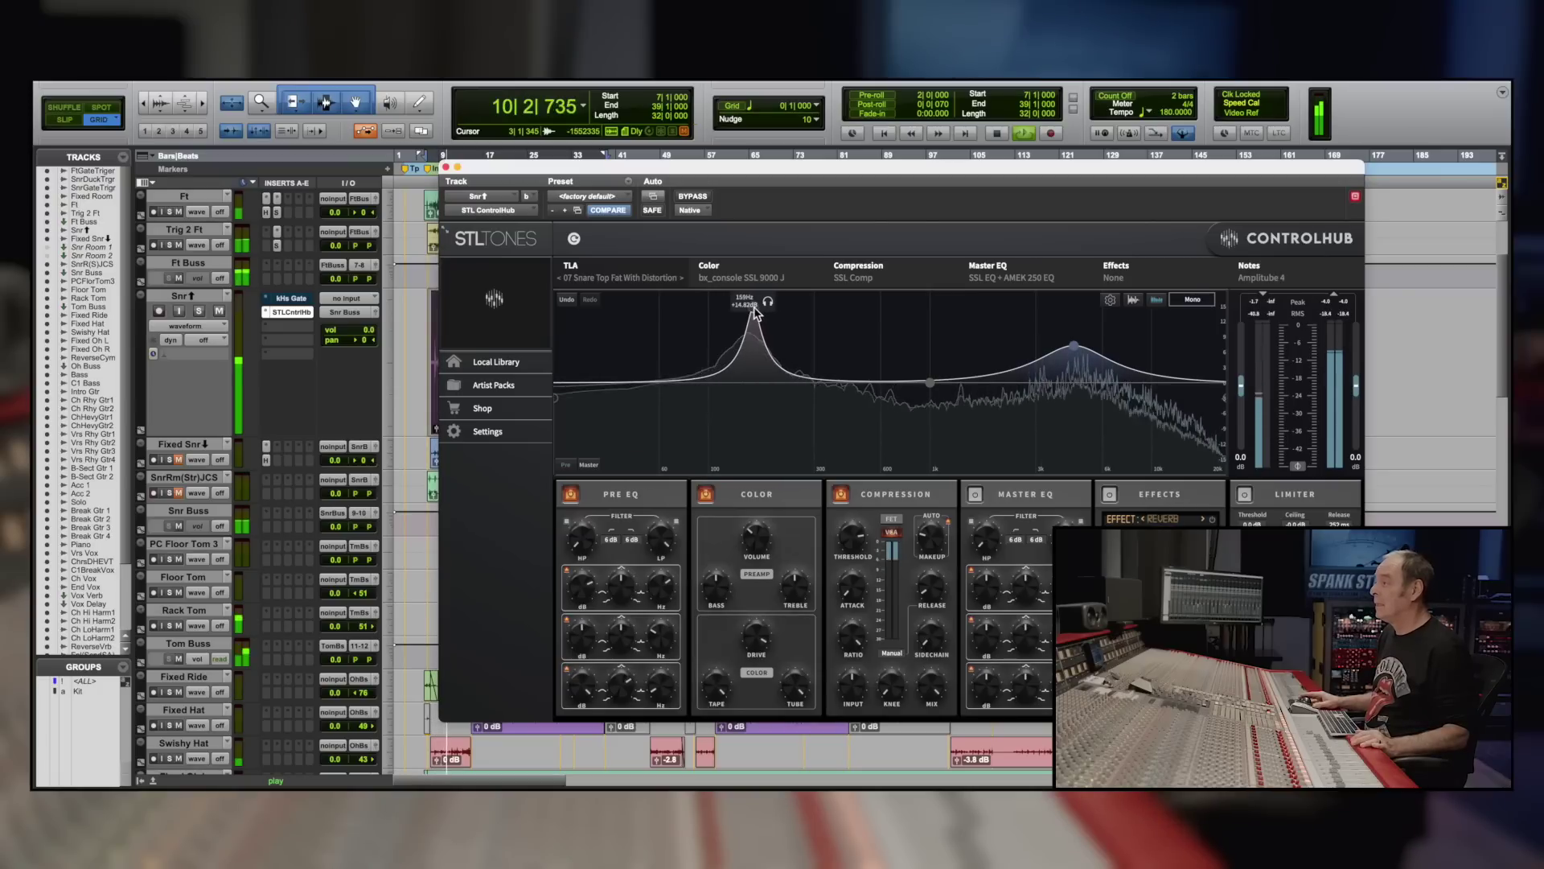
{"action": "left_click_drag", "start_coordinate": [585, 679], "coordinate": [571, 713]}
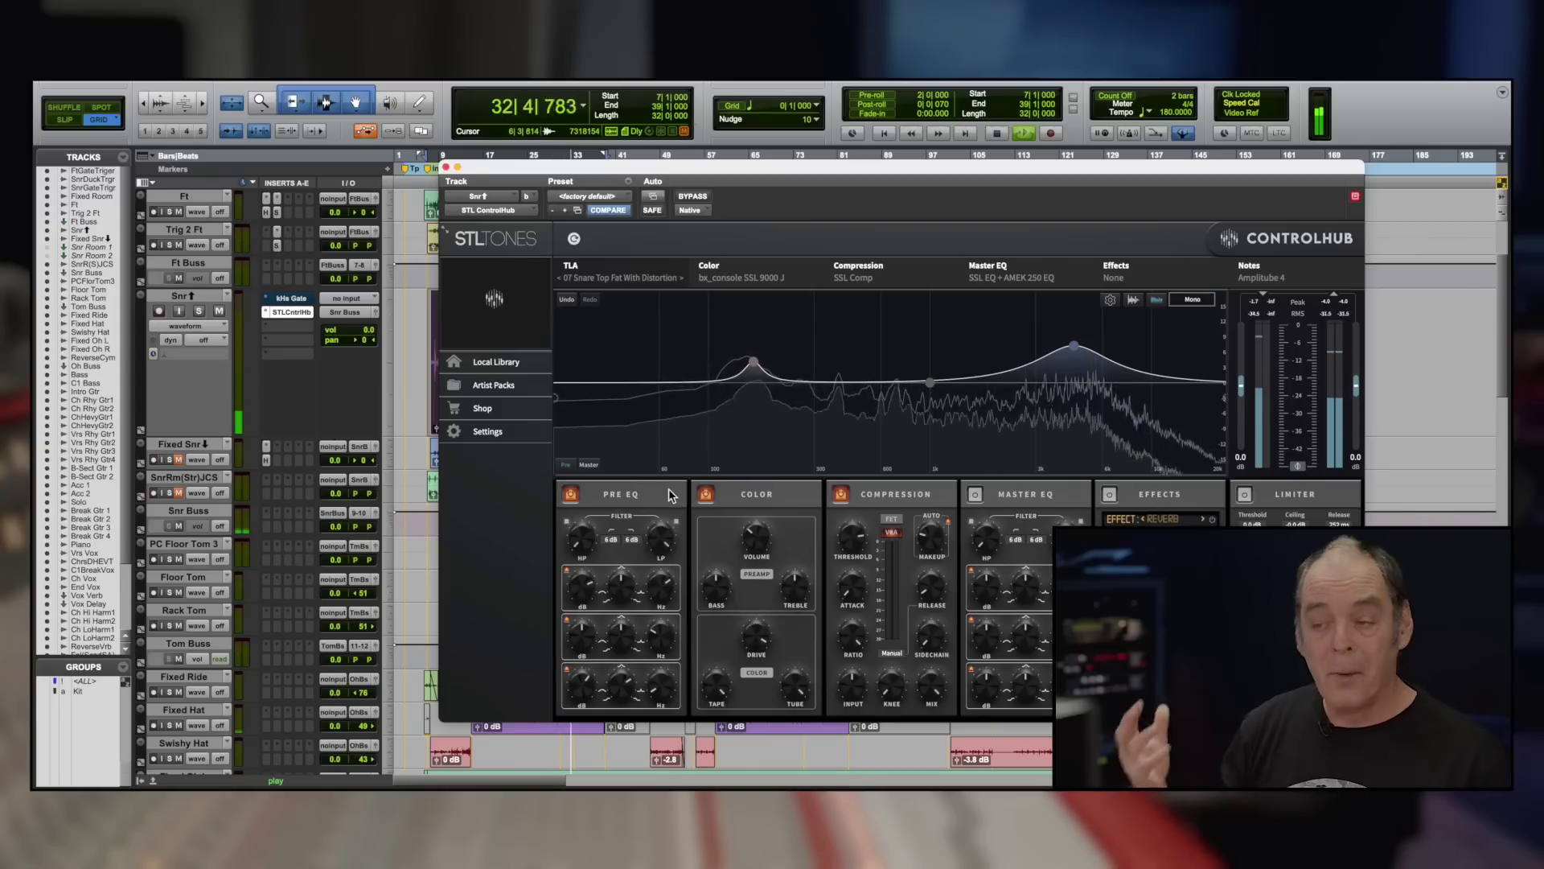
Step: Take the snare top's kHs Gate out of bypass and fine-tune its release time
{"action": "left_click", "coordinate": [291, 297]}
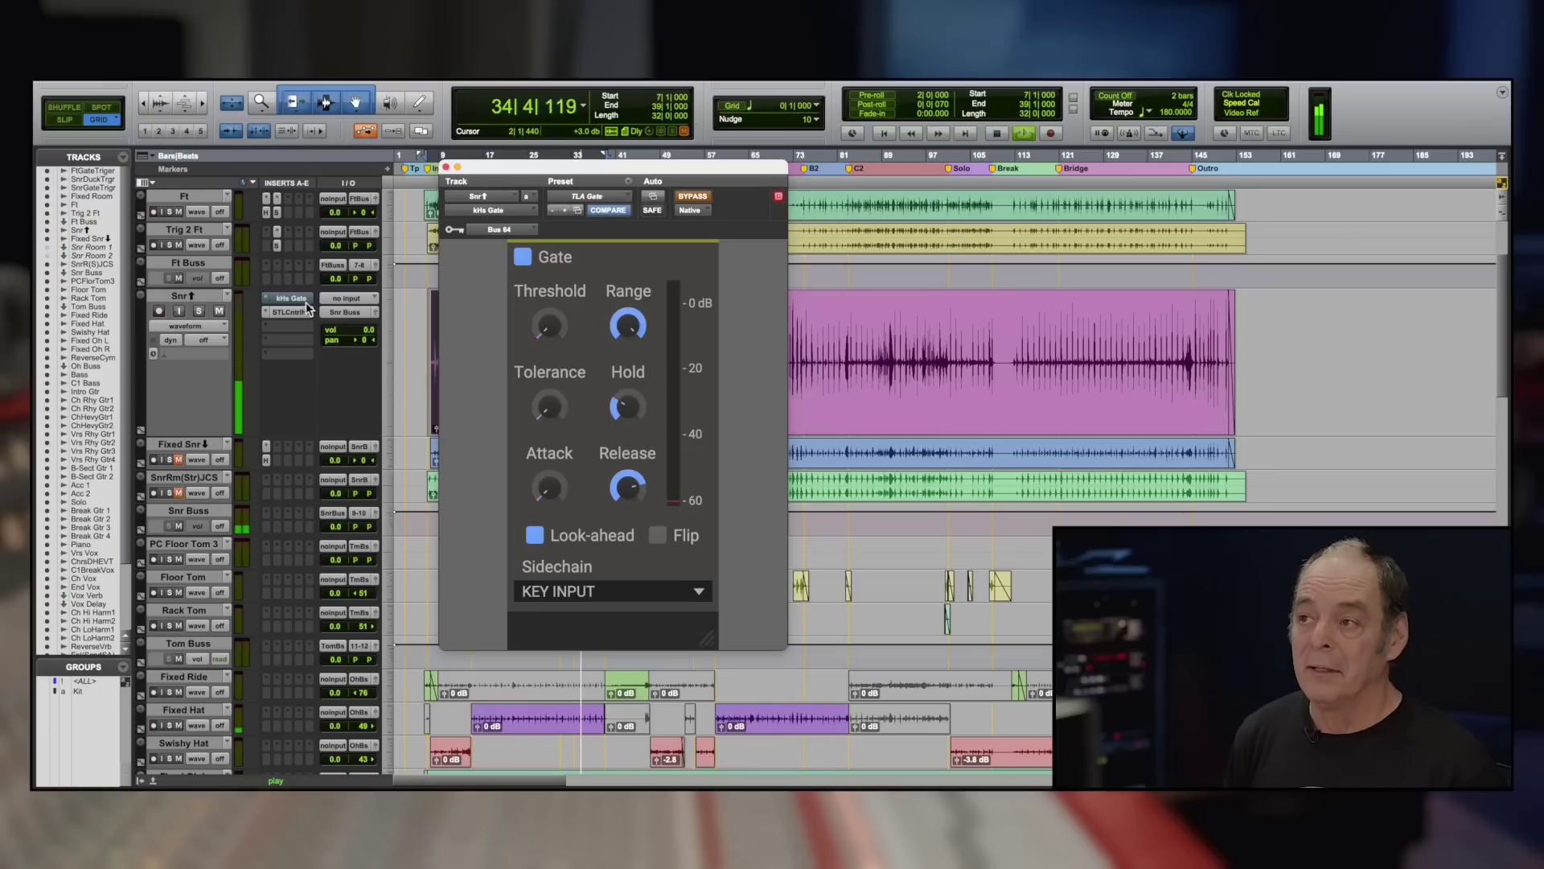
{"action": "left_click", "coordinate": [708, 196]}
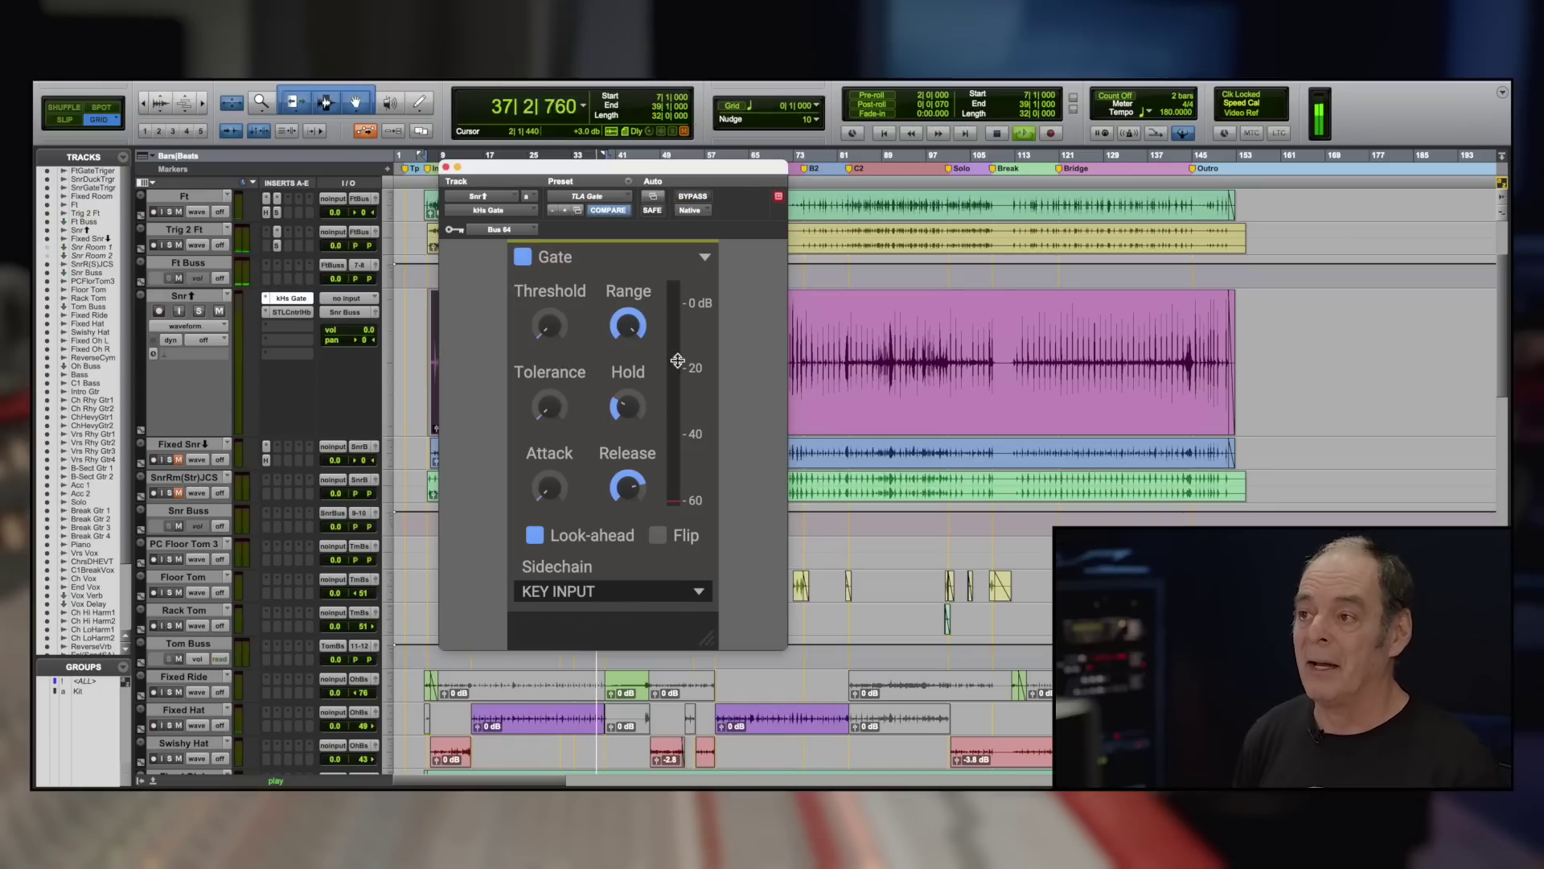
{"action": "mouse_move", "coordinate": [627, 486]}
{"action": "left_click_drag", "start_coordinate": [628, 487], "coordinate": [635, 487]}
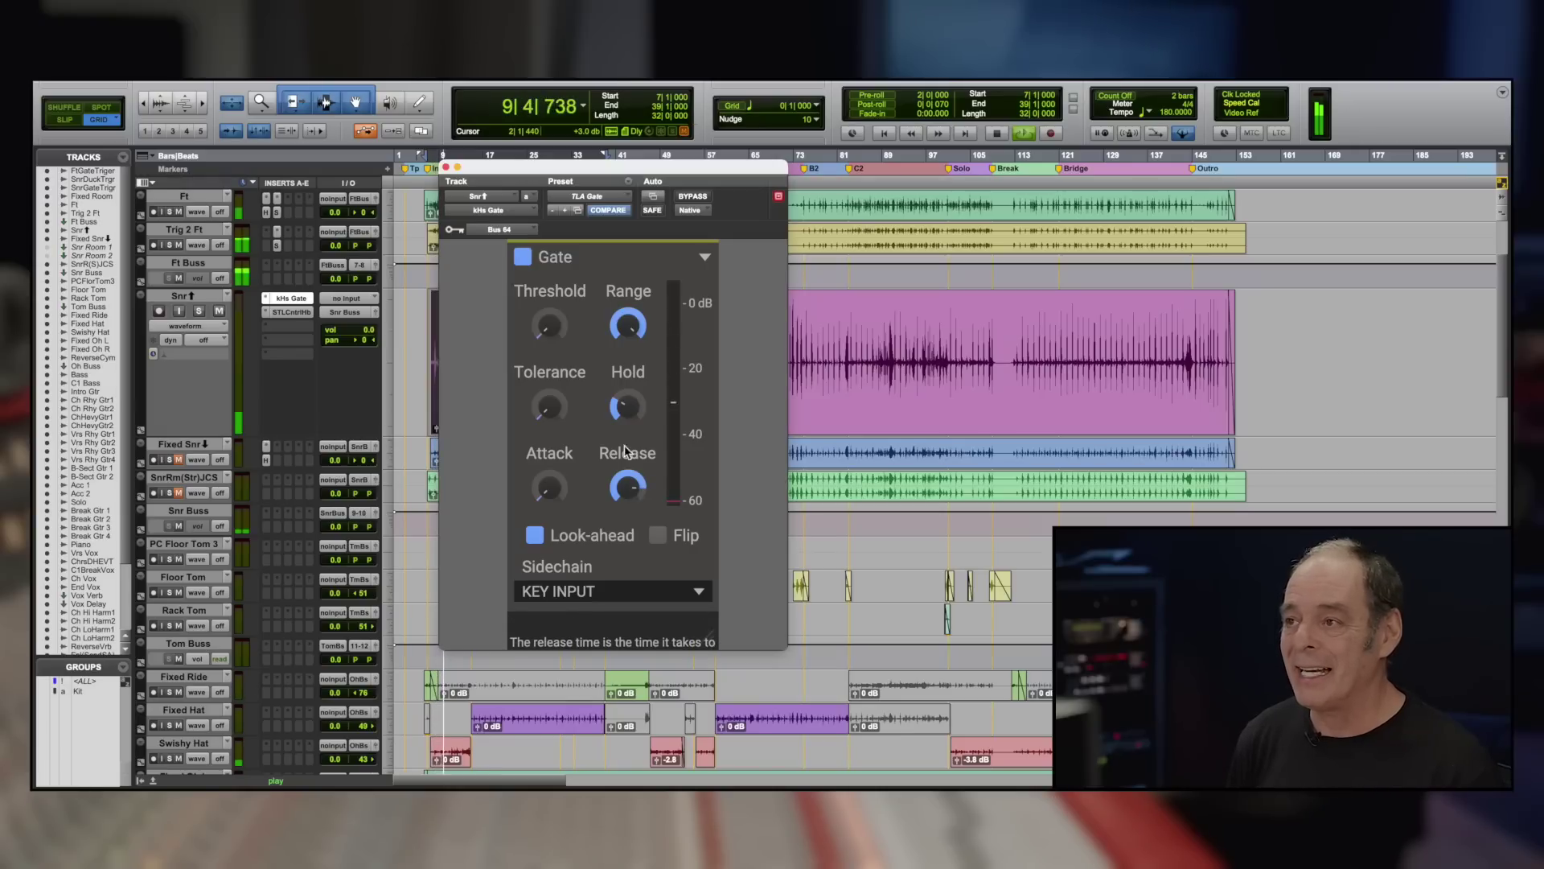
Step: Fine-tune the compressor attack in the snare top's ControlHub
{"action": "left_click", "coordinate": [292, 311]}
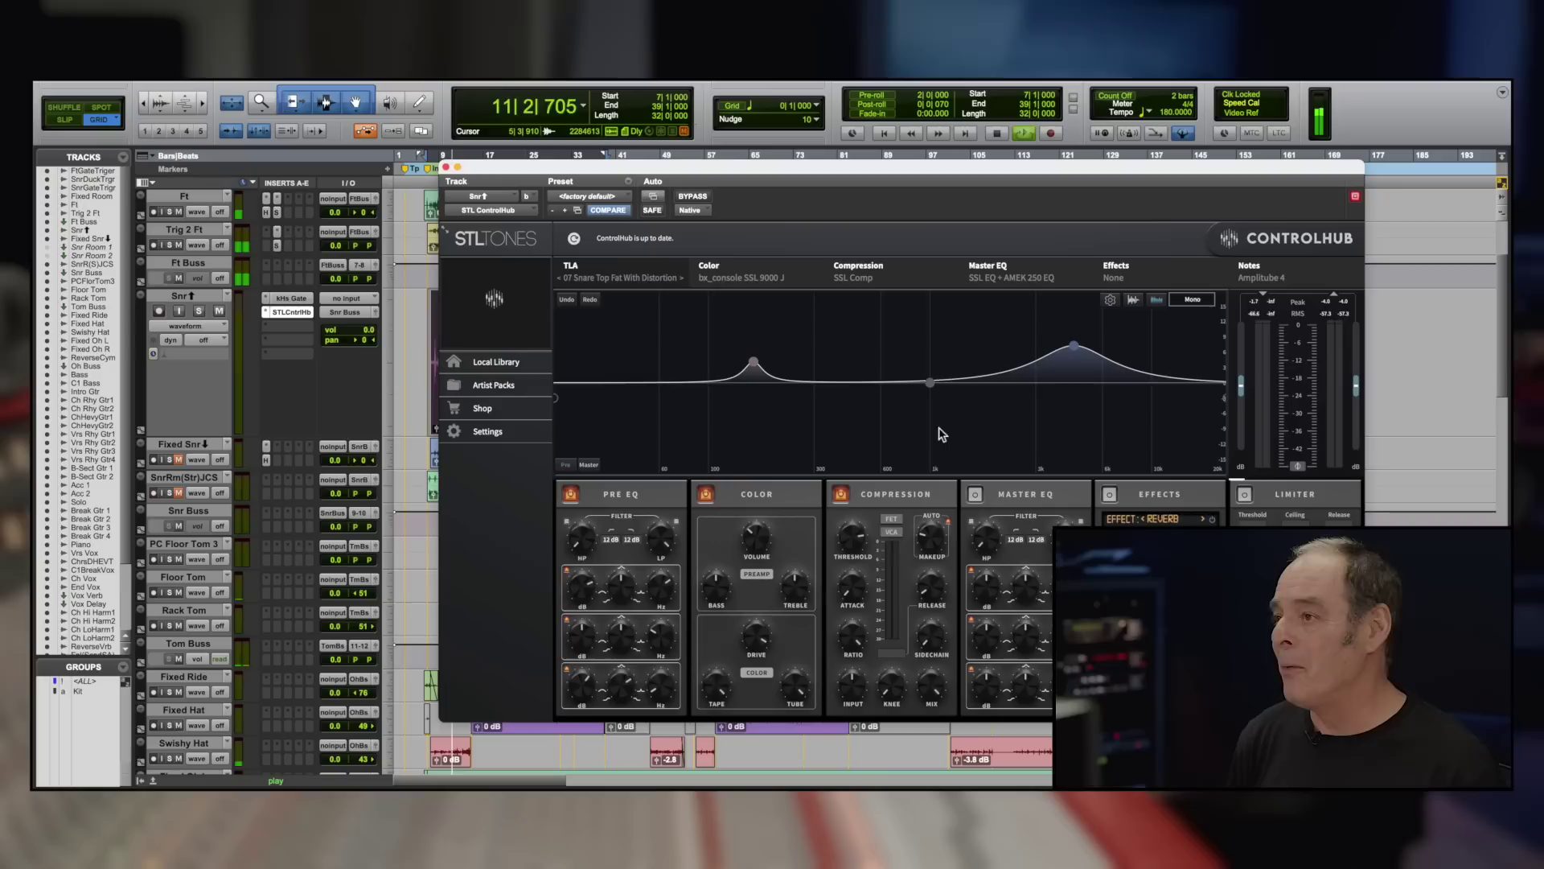
{"action": "mouse_move", "coordinate": [855, 593]}
{"action": "left_click_drag", "start_coordinate": [857, 598], "coordinate": [859, 592]}
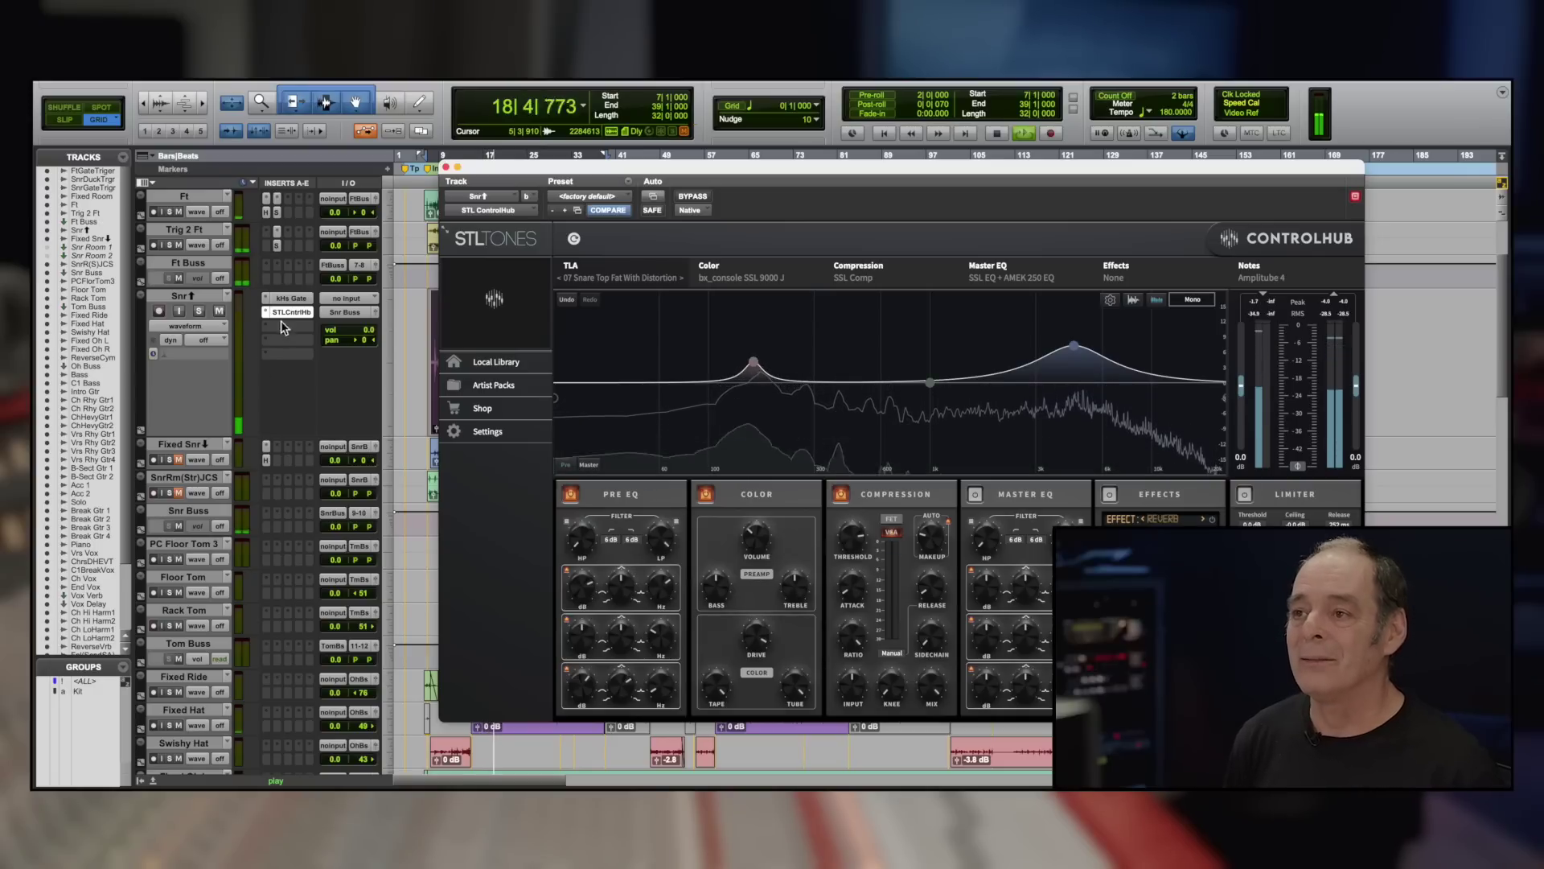
Step: Review the release setting of the snare top's gate, close the plugin, and stop playback
{"action": "left_click", "coordinate": [291, 297]}
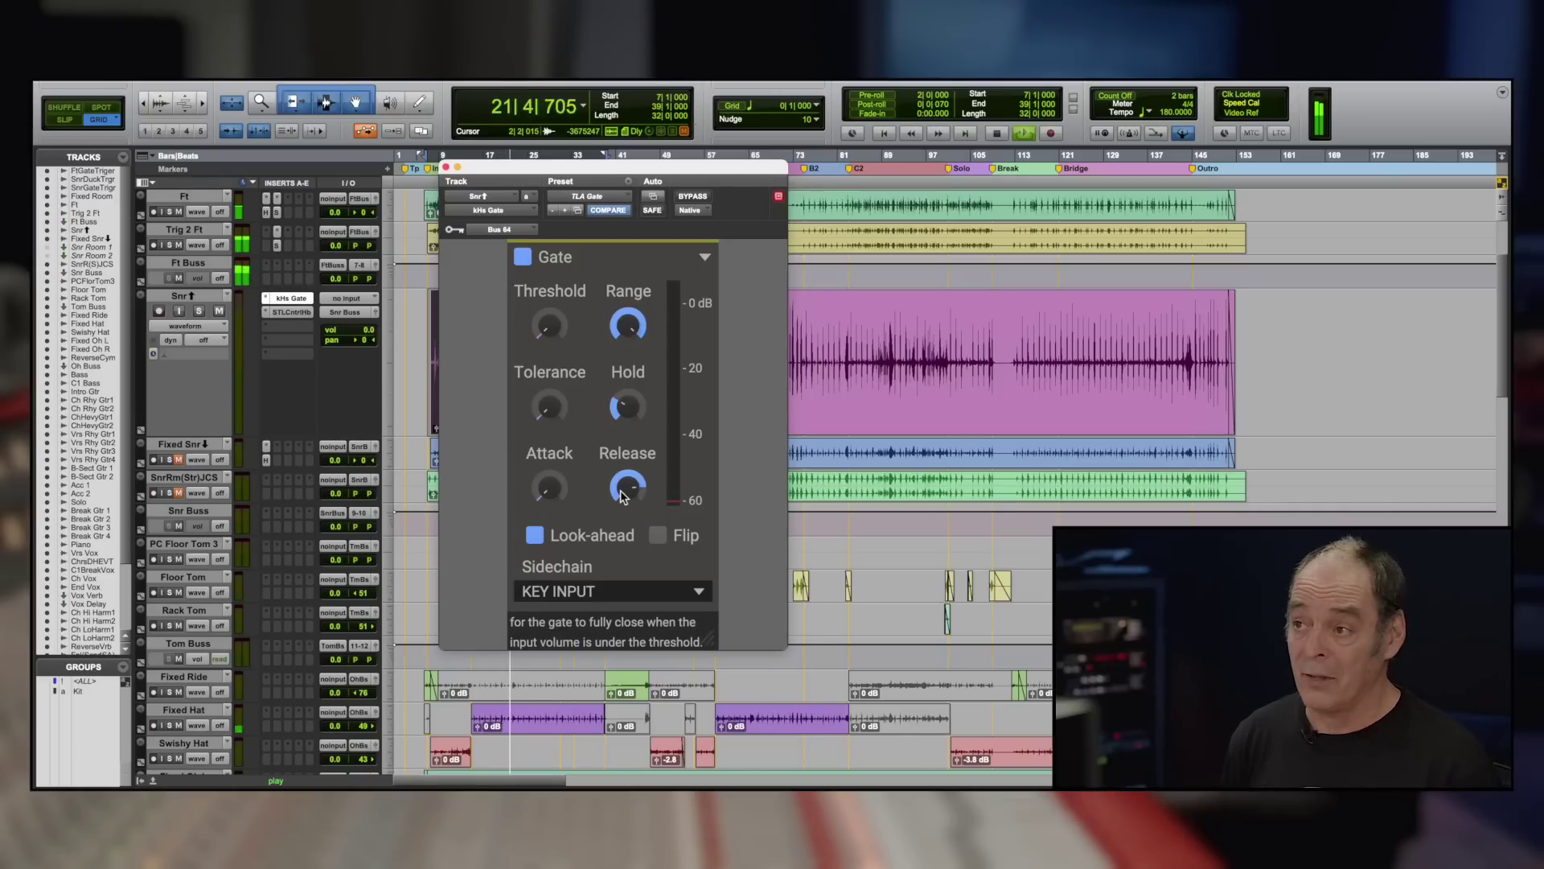
{"action": "key", "text": "super+w"}
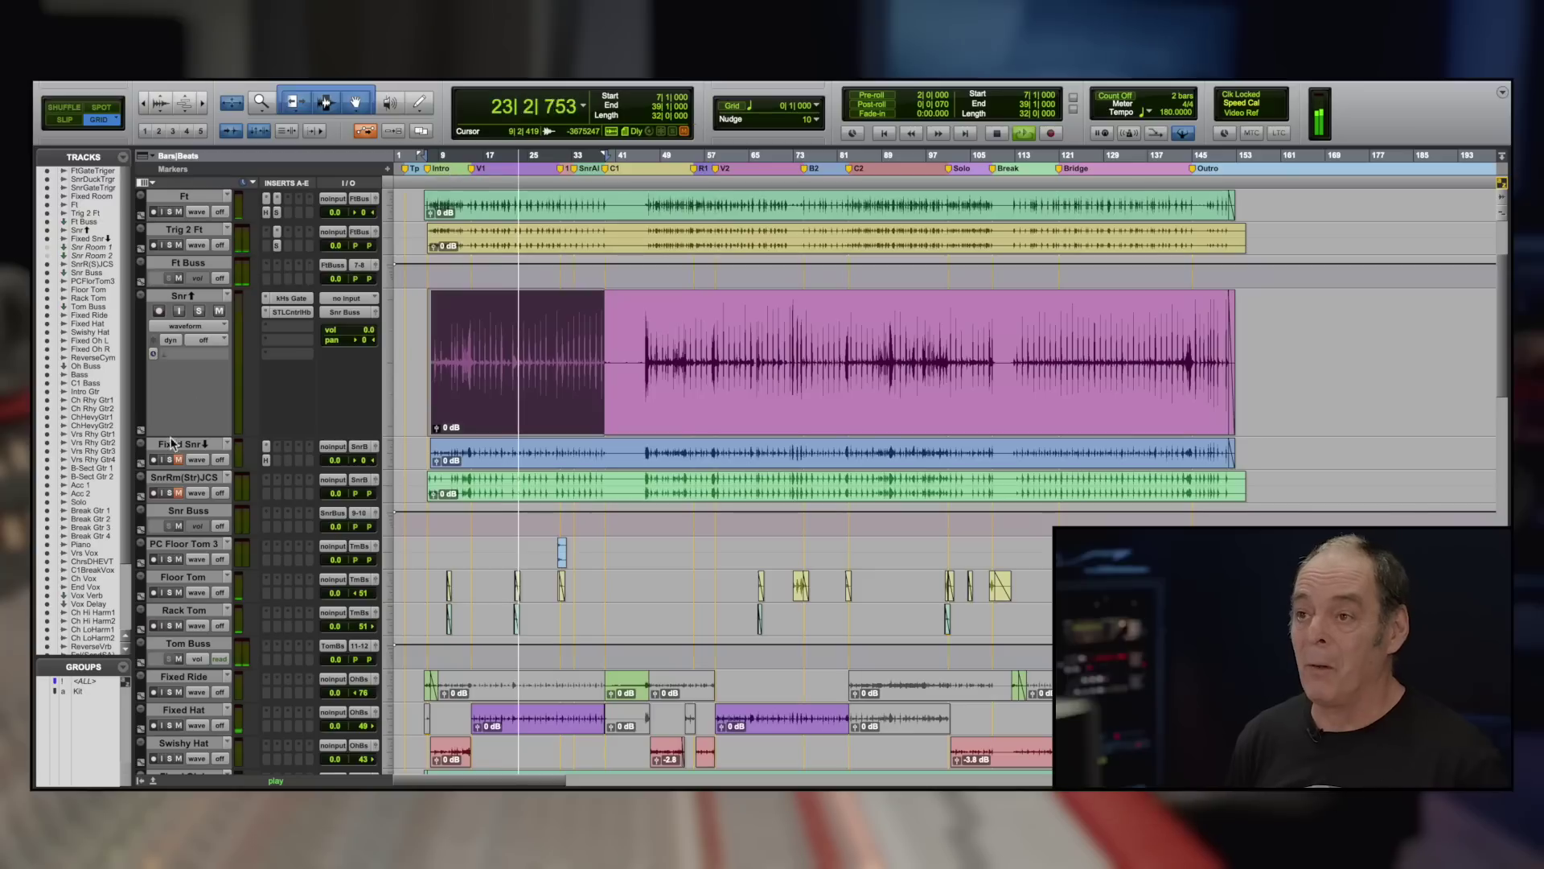
{"action": "key", "text": "space"}
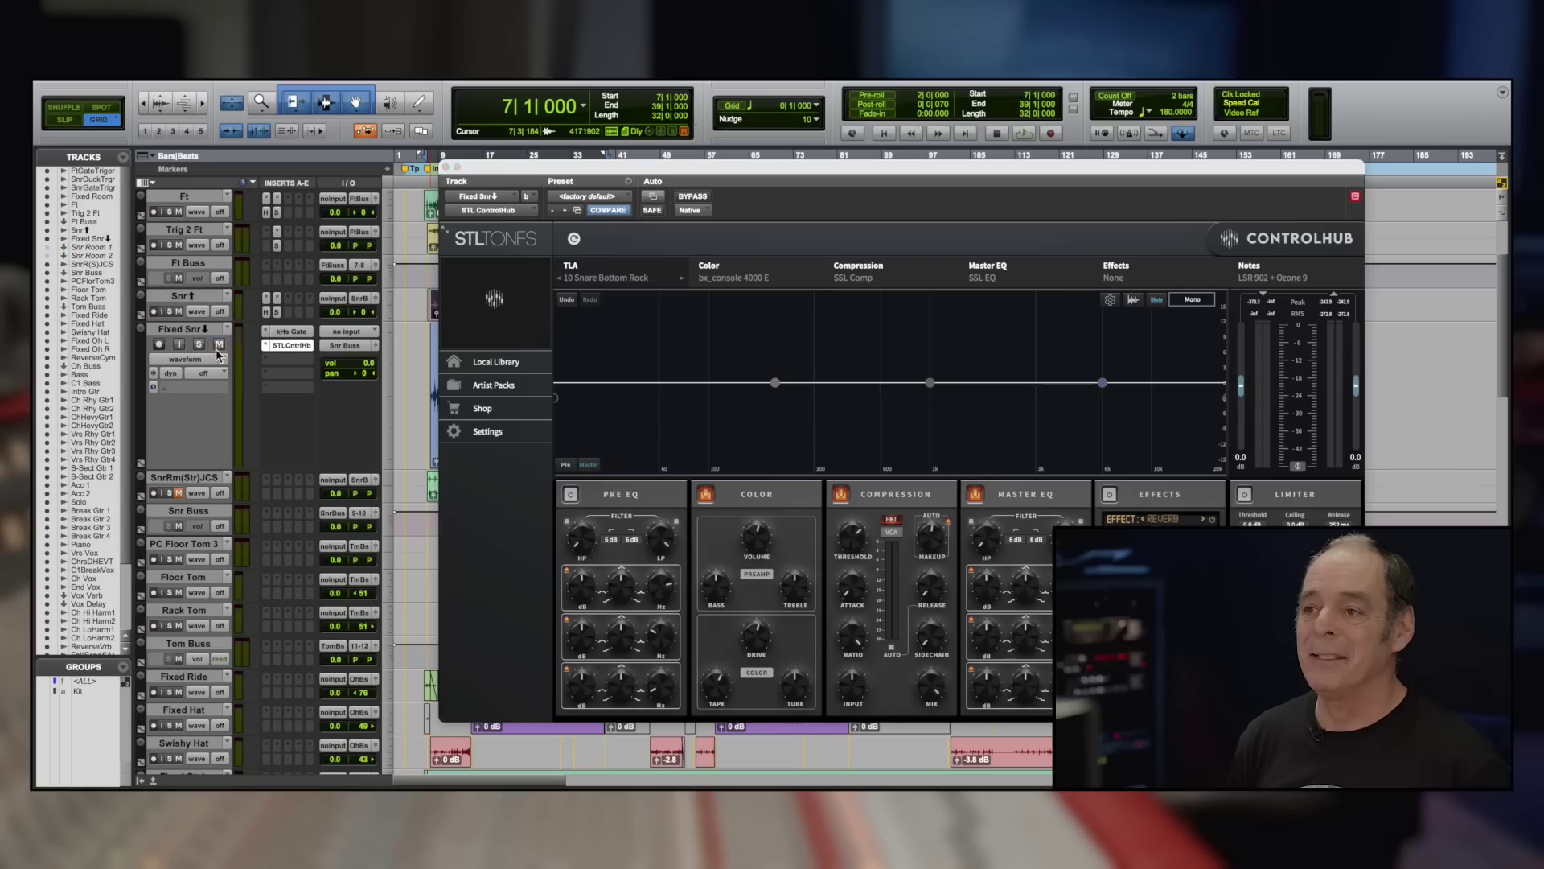
Step: Check the kHs Gate on the bottom snare track (Fixed Snr) and bypass that track's ControlHub
{"action": "left_click", "coordinate": [290, 333]}
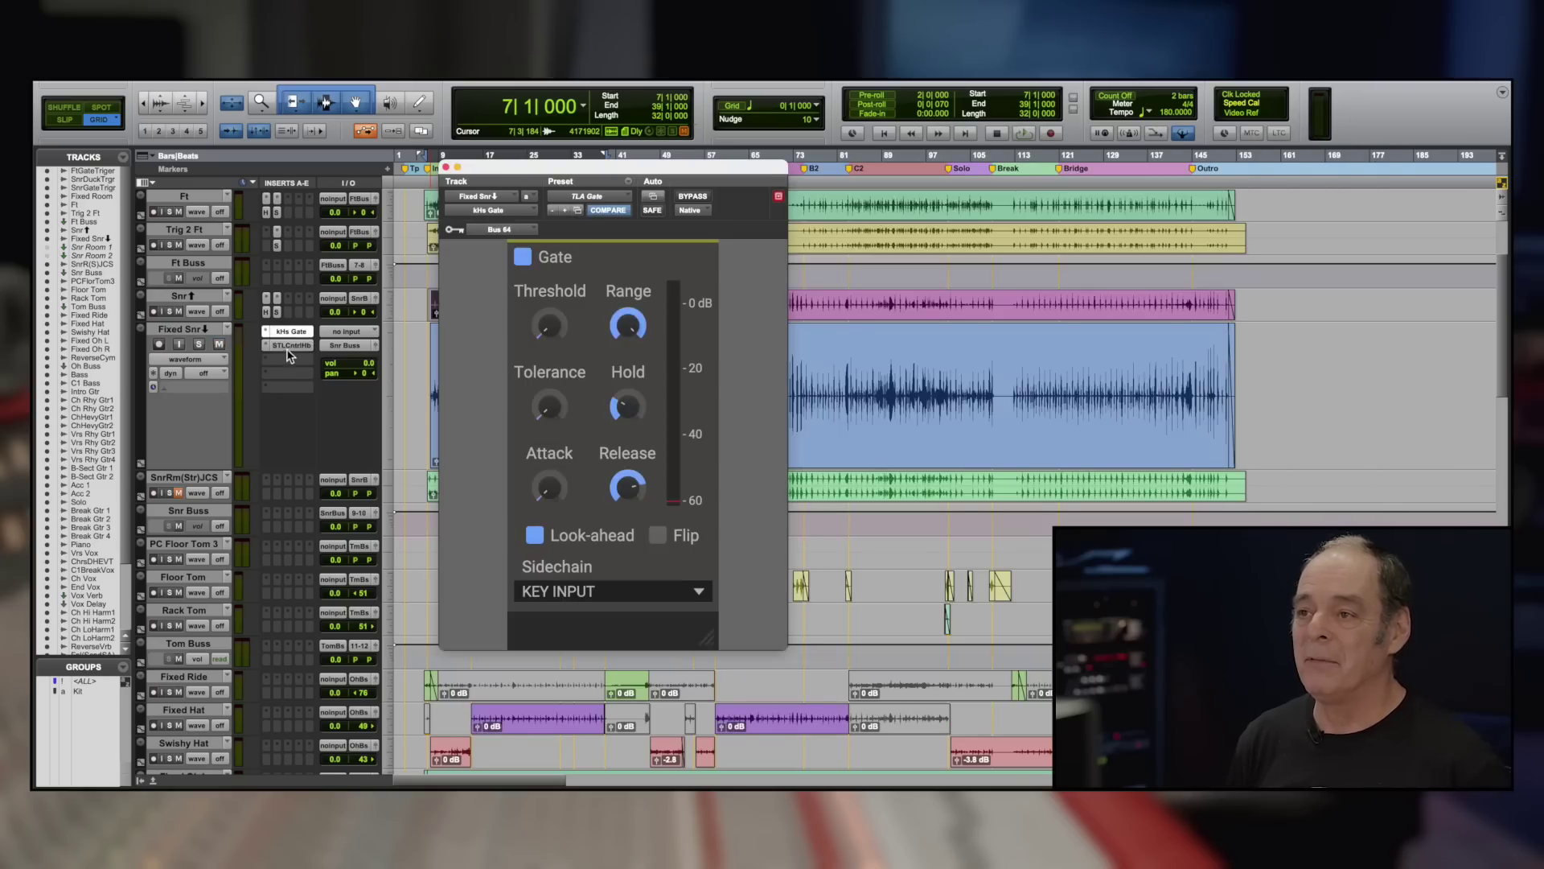
{"action": "left_click", "coordinate": [290, 346]}
{"action": "left_click", "coordinate": [690, 198]}
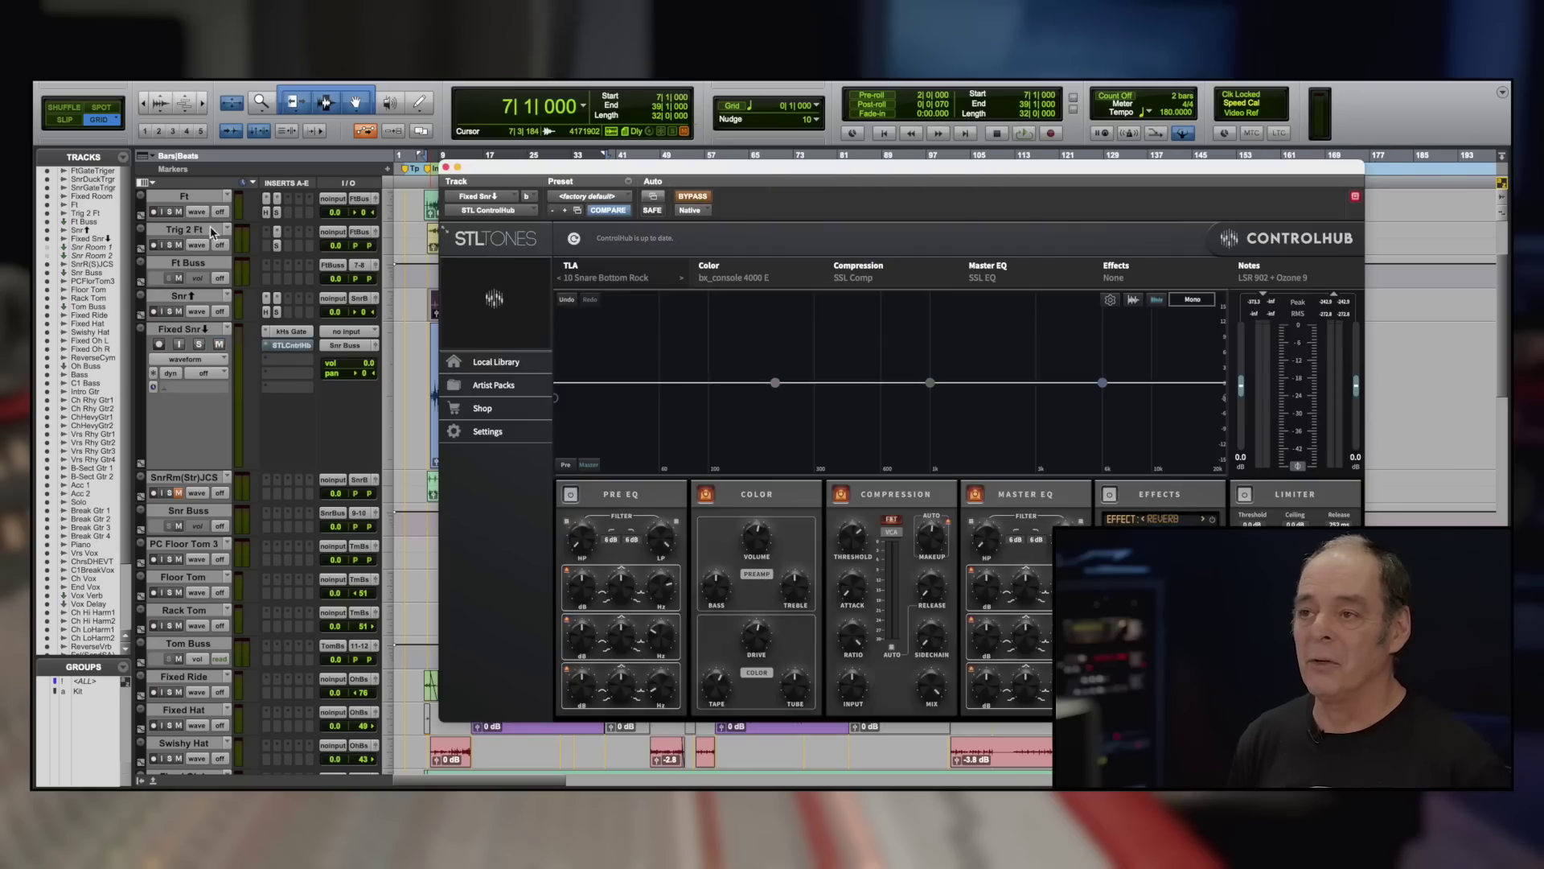
Step: Bypass the bottom snare's kHs Gate, start playback, and solo the Fixed Snr track
{"action": "left_click", "coordinate": [294, 332]}
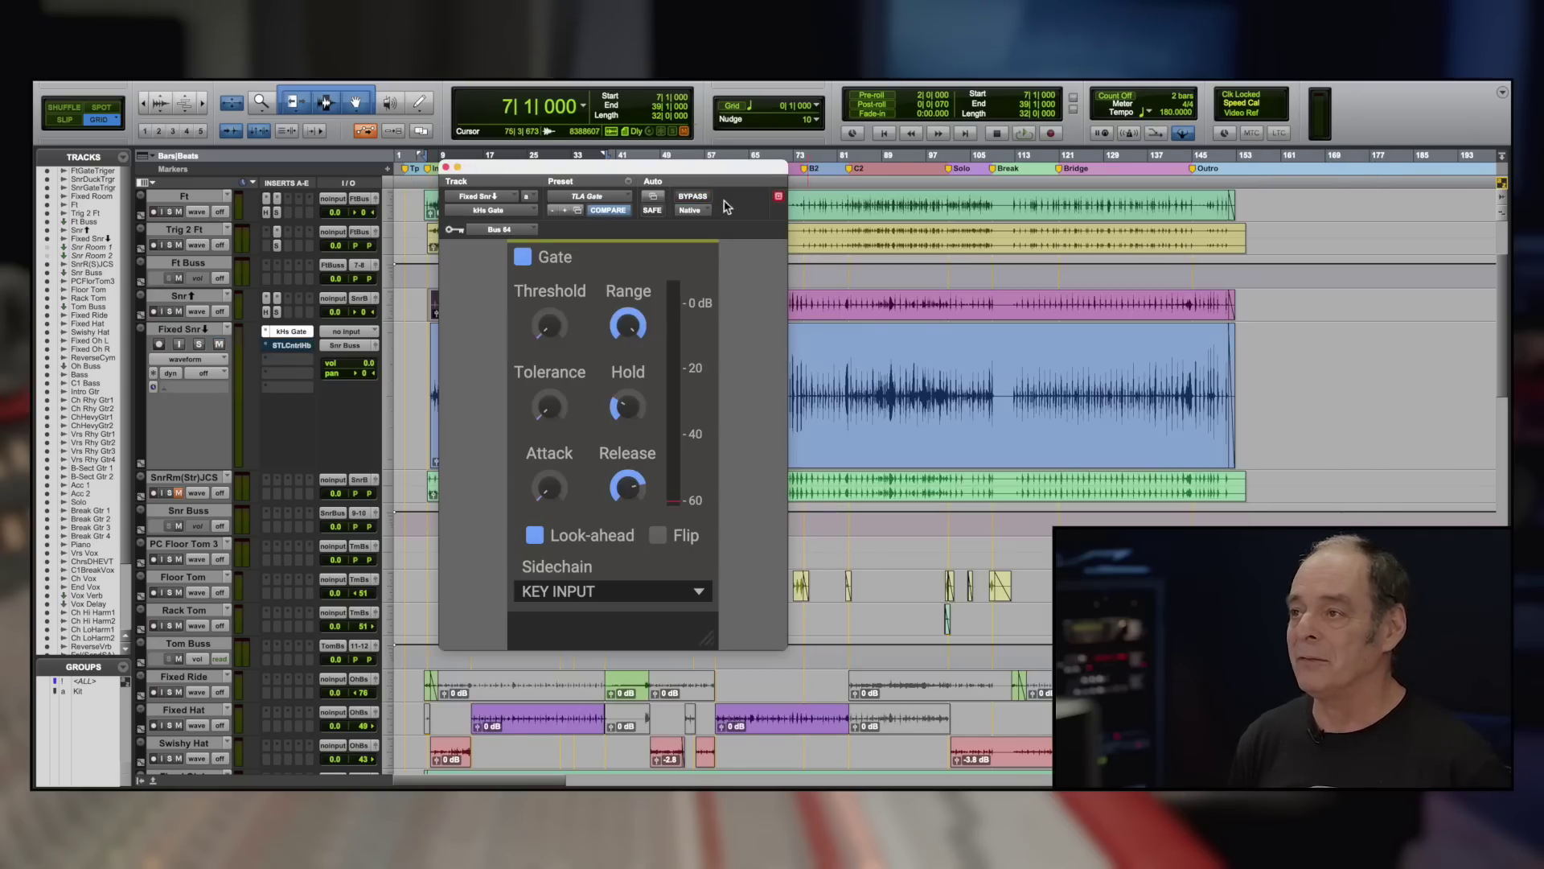
{"action": "left_click", "coordinate": [693, 198]}
{"action": "key", "text": "space"}
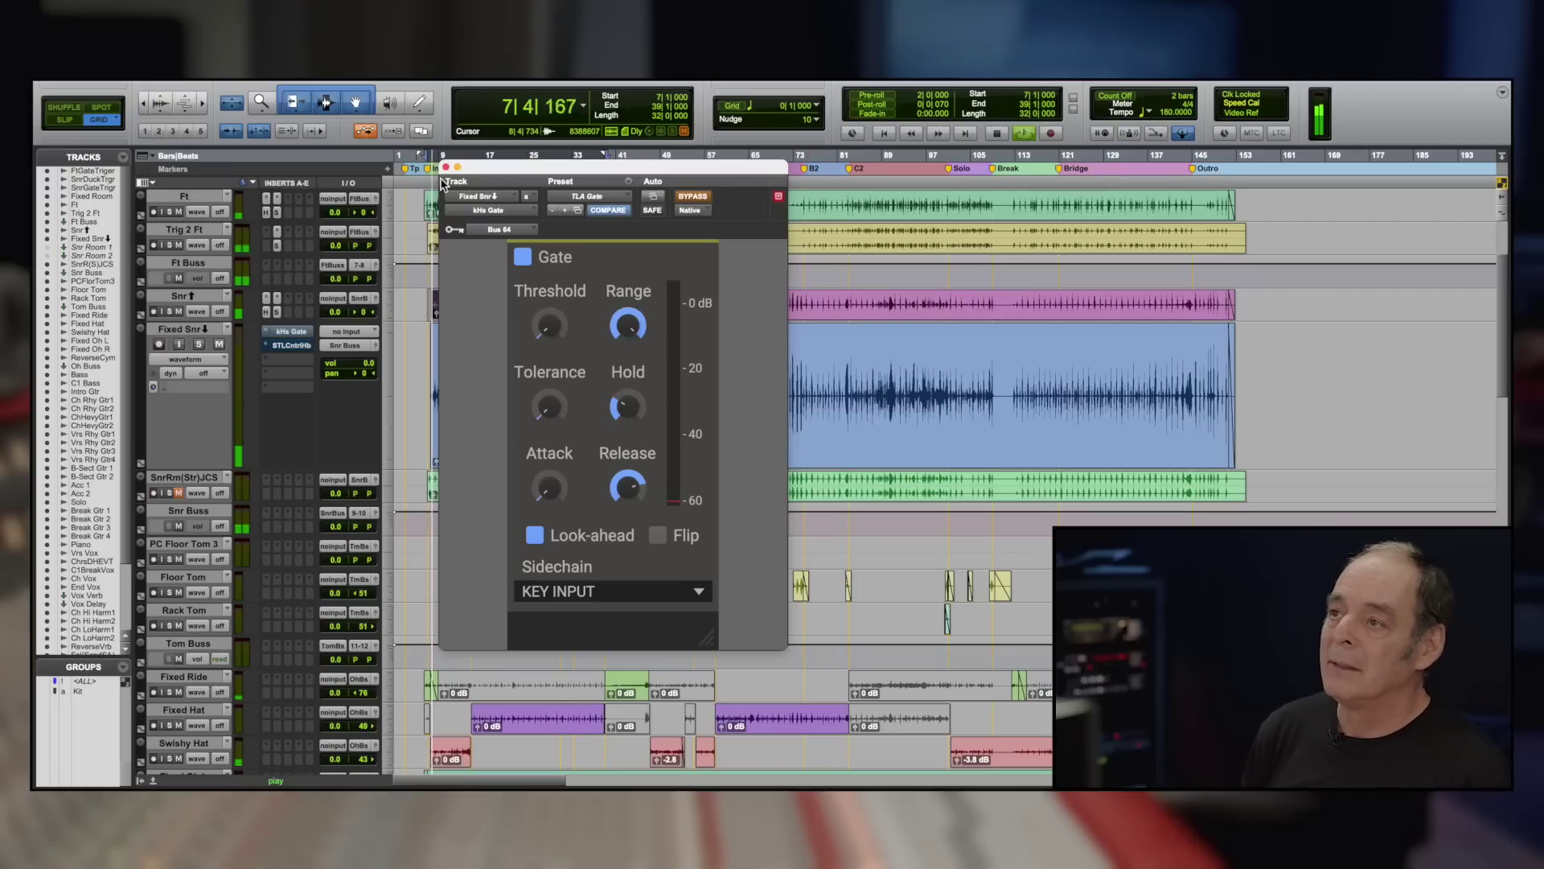
{"action": "left_click", "coordinate": [199, 344]}
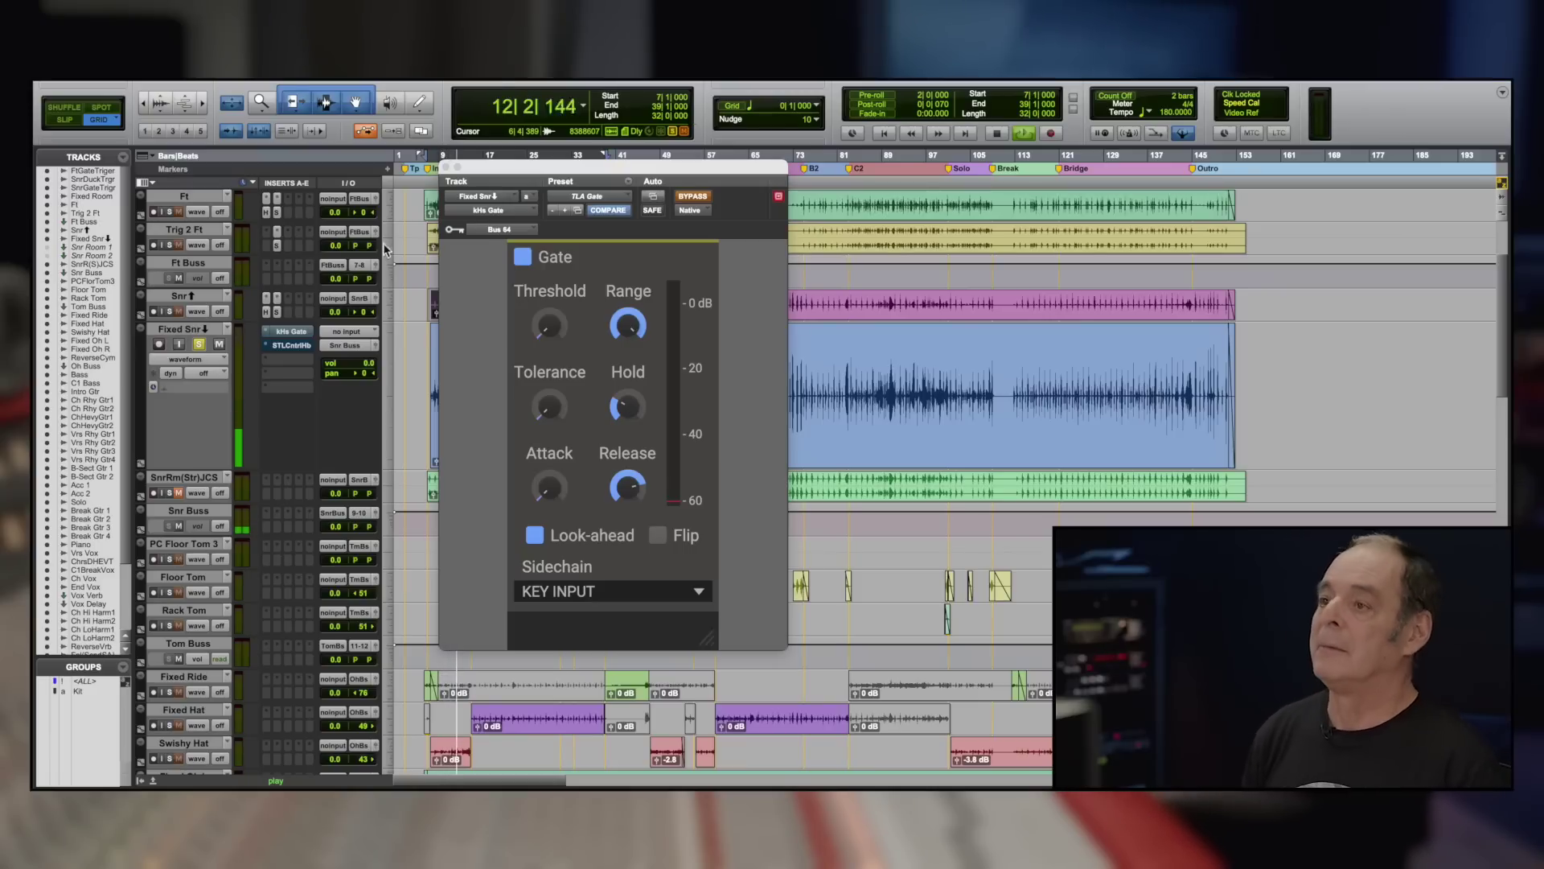
Step: Take the bottom snare's ControlHub out of bypass and audition the 11 Snare Bottom Fat preset against 10 Snare Bottom Rock
{"action": "left_click", "coordinate": [293, 345]}
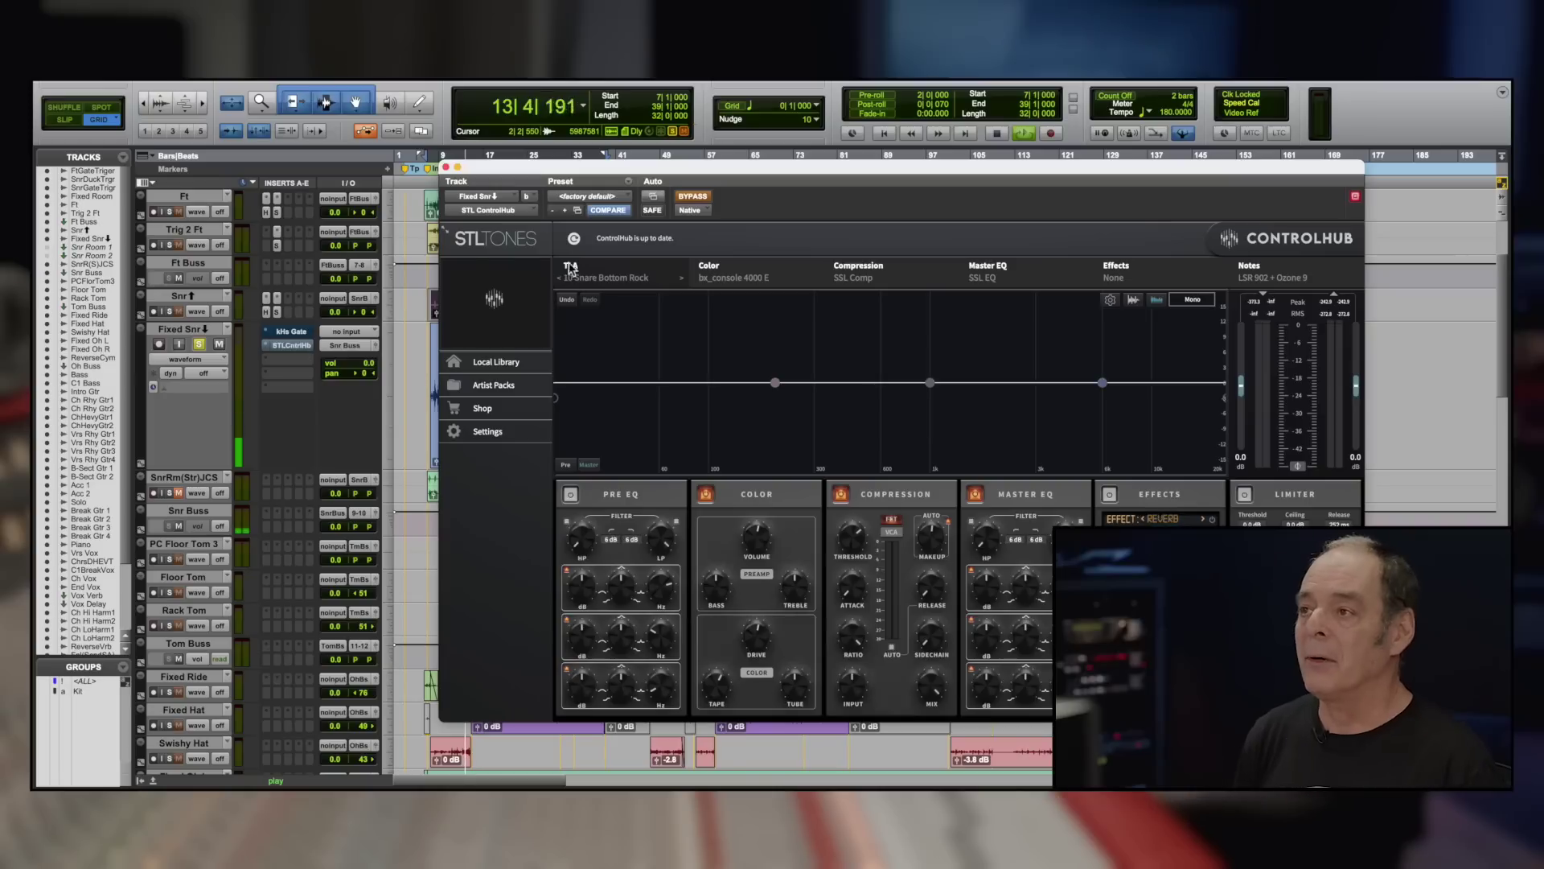
{"action": "left_click", "coordinate": [690, 197]}
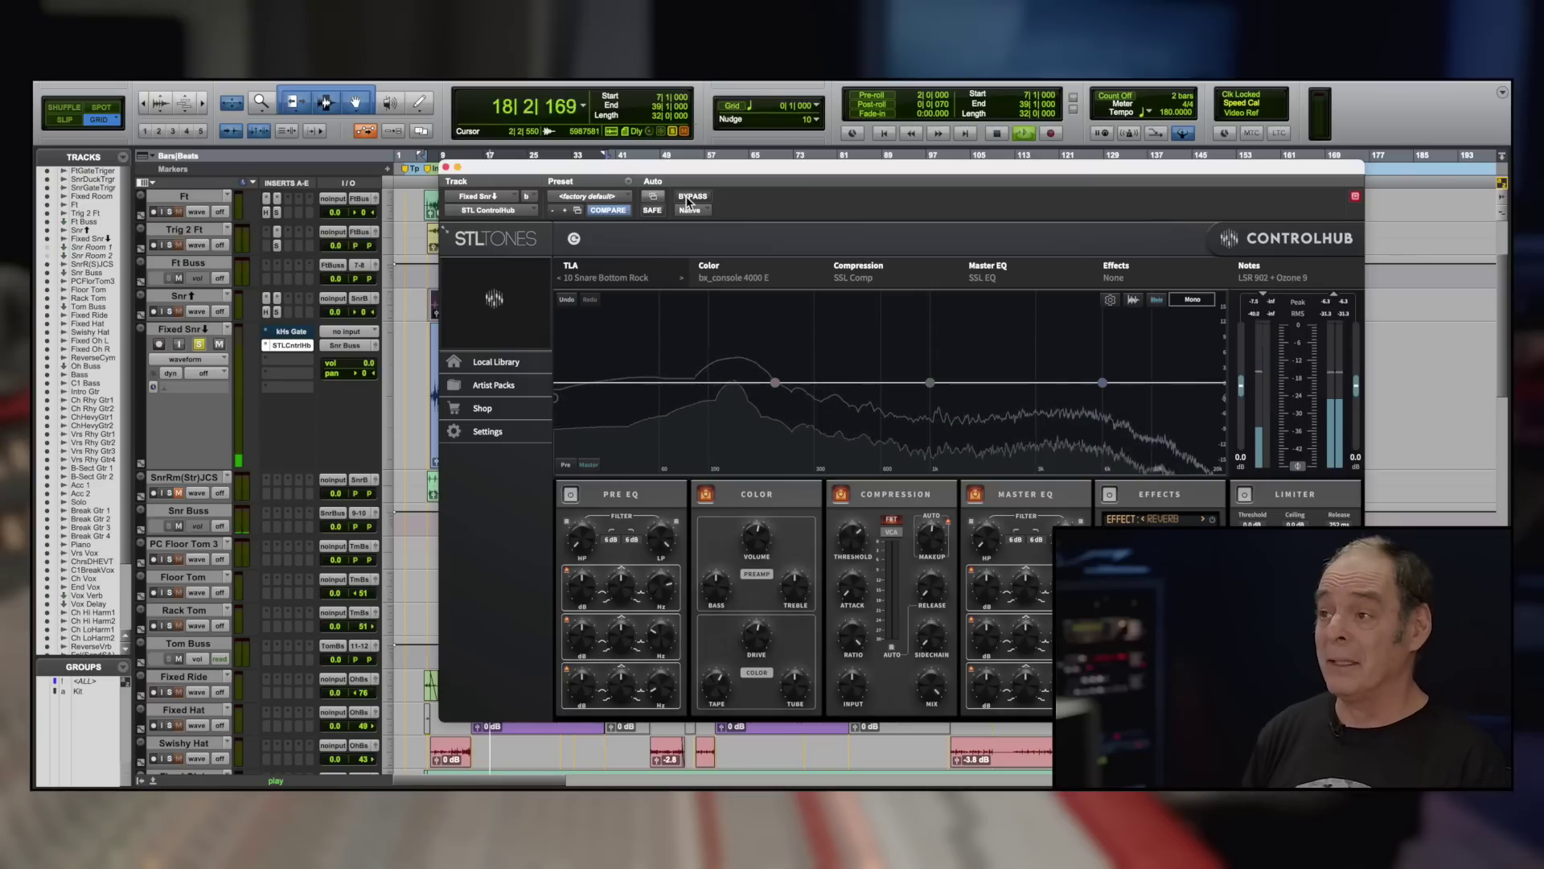
{"action": "left_click", "coordinate": [685, 280]}
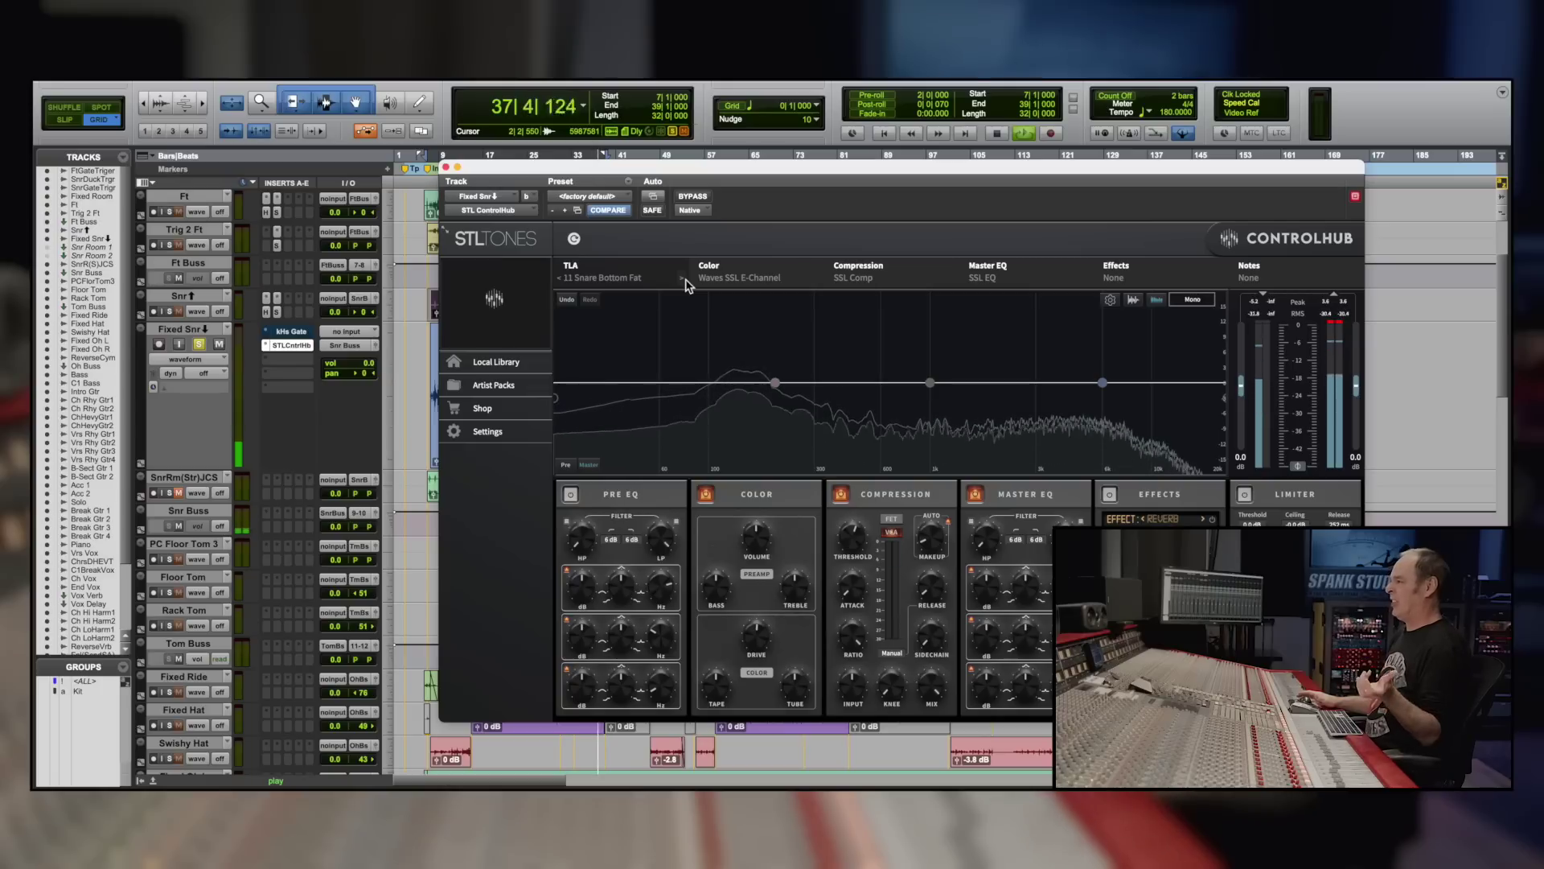
{"action": "left_click", "coordinate": [683, 278]}
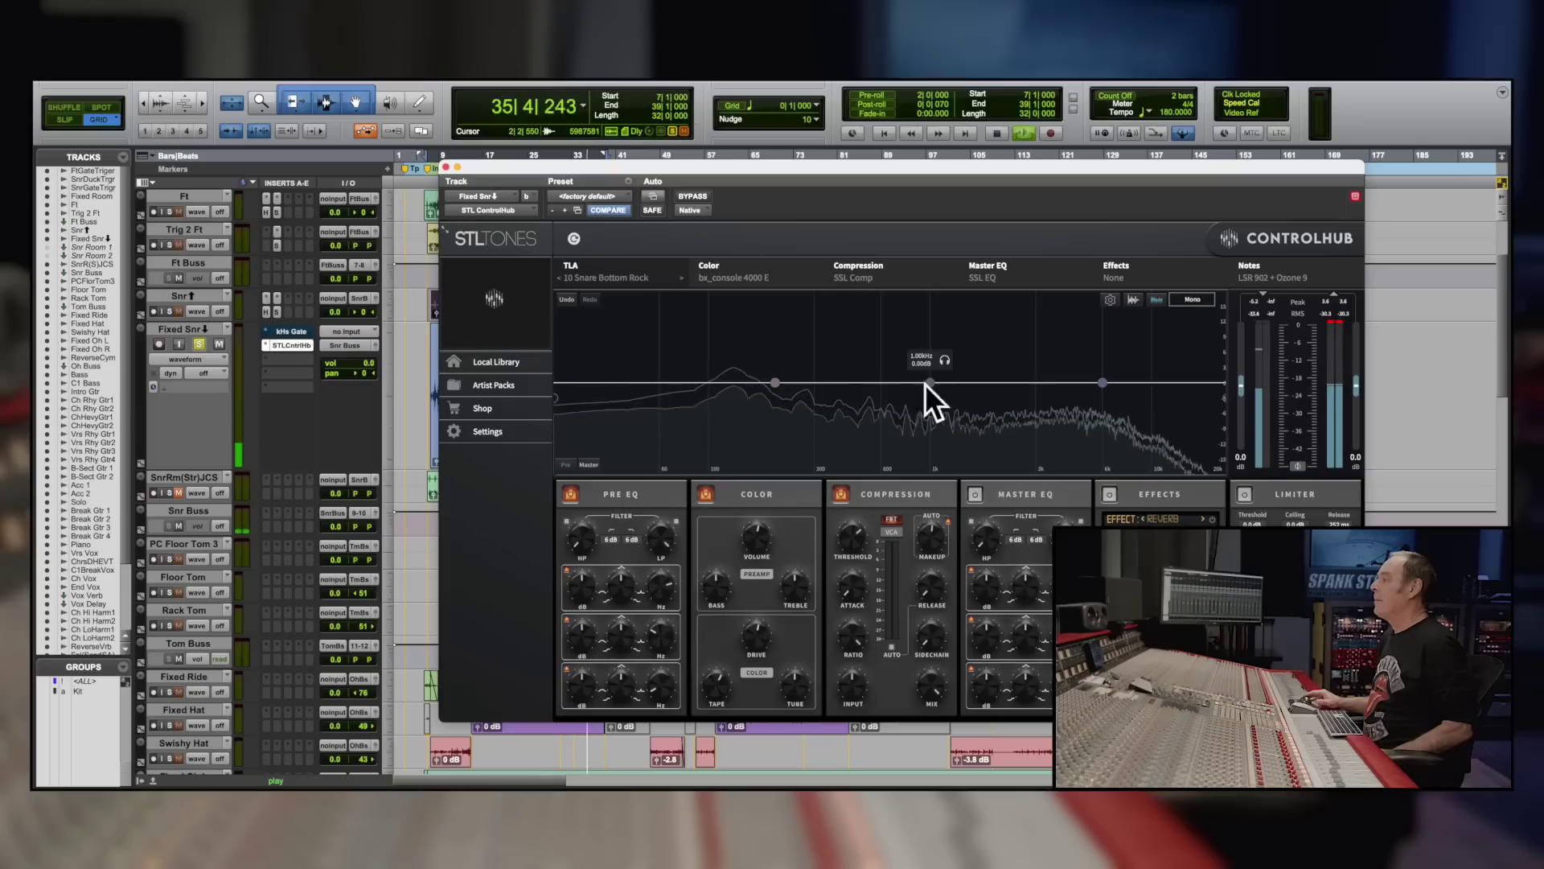
Step: Add a narrow mid-band boost of about 4.7 dB near 660 Hz in the bottom snare's ControlHub Pre EQ
{"action": "left_click_drag", "start_coordinate": [931, 389], "coordinate": [863, 354]}
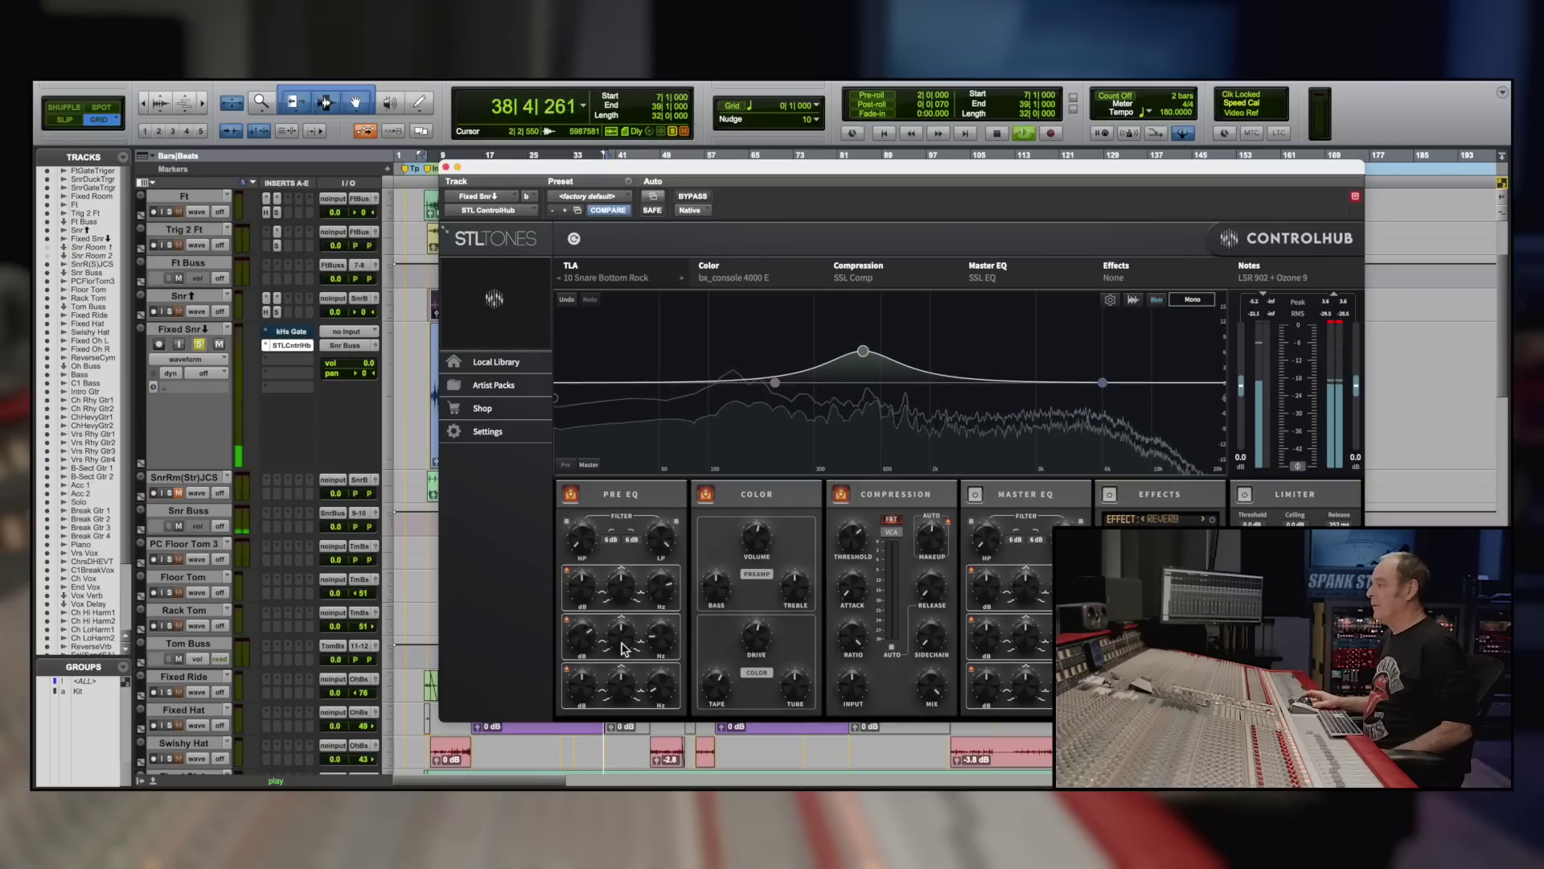
{"action": "left_click_drag", "start_coordinate": [624, 648], "coordinate": [624, 623]}
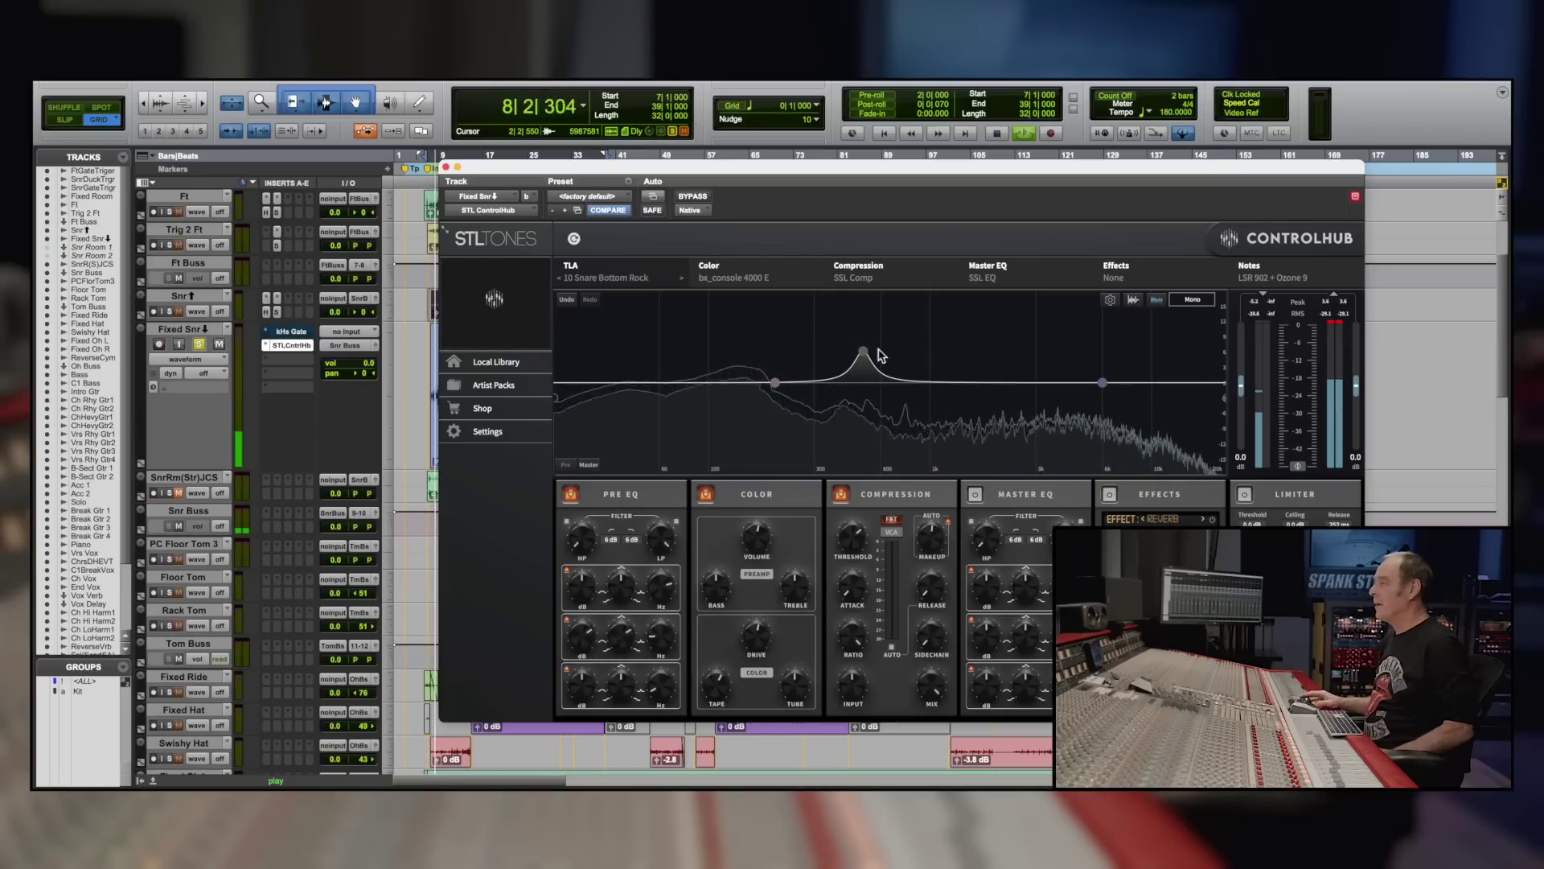
{"action": "mouse_move", "coordinate": [867, 355]}
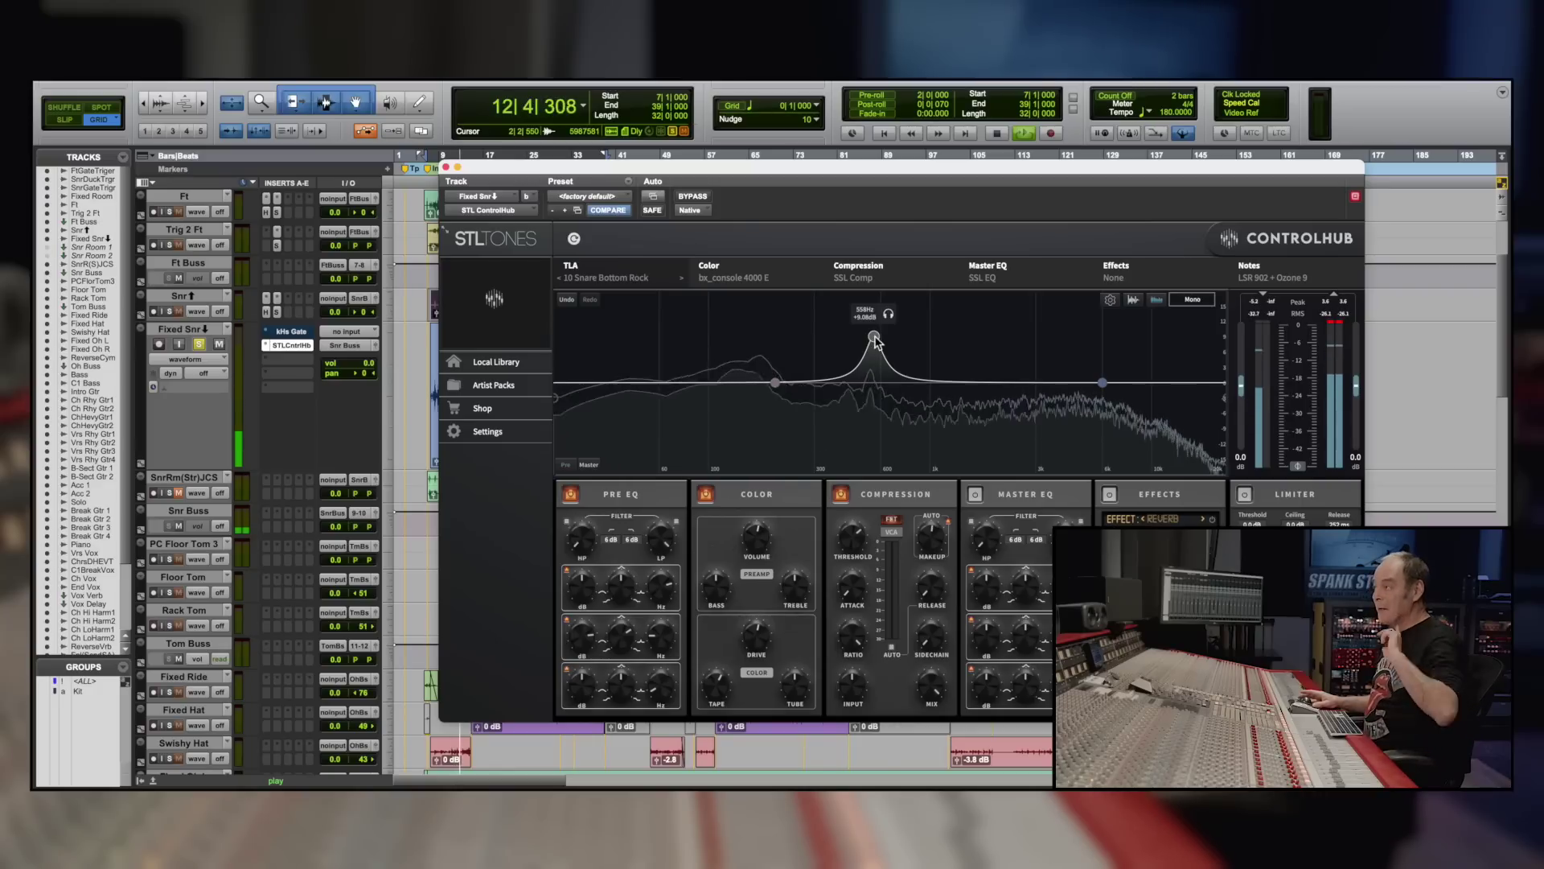
{"action": "left_click_drag", "start_coordinate": [875, 338], "coordinate": [877, 336]}
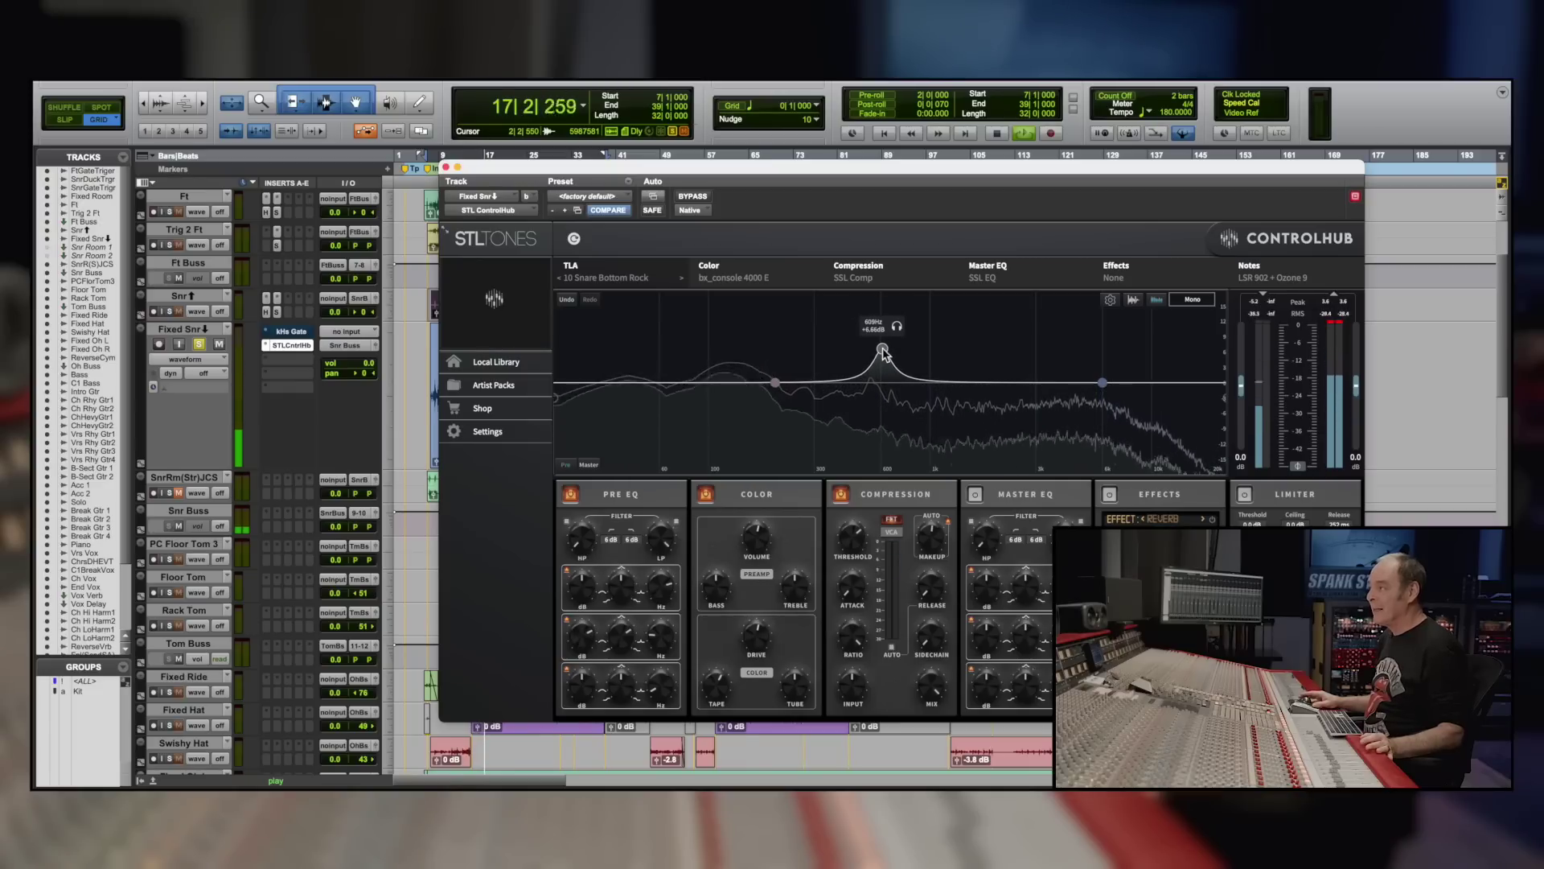
{"action": "left_click_drag", "start_coordinate": [892, 329], "coordinate": [893, 363]}
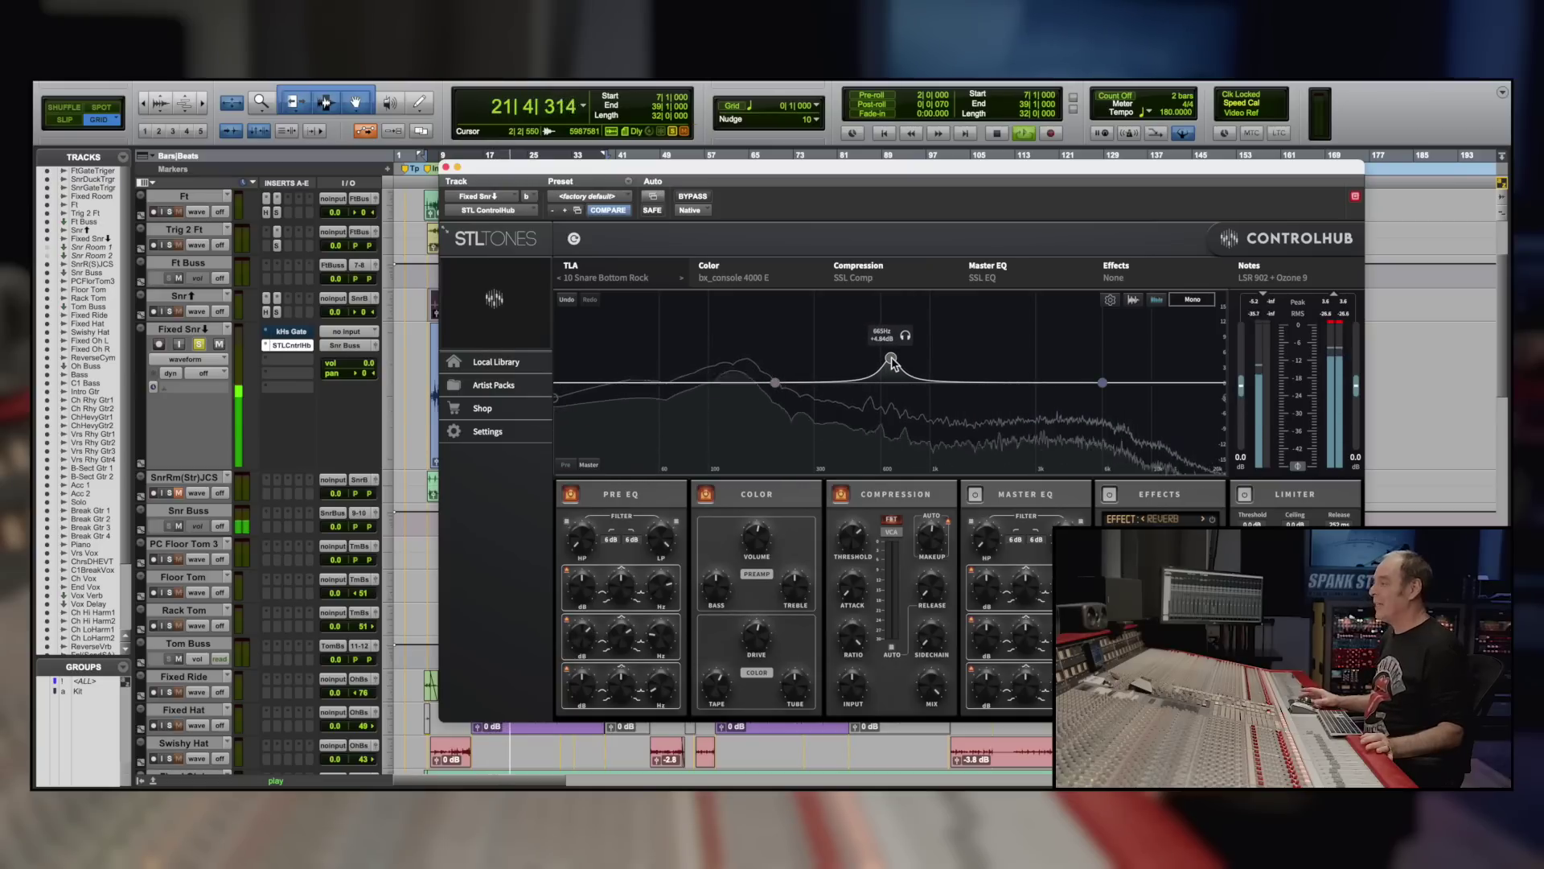
Step: Solo the top snare alongside the bottom and adjust the makeup gain of the bottom snare's ControlHub compressor
{"action": "left_click", "coordinate": [169, 311]}
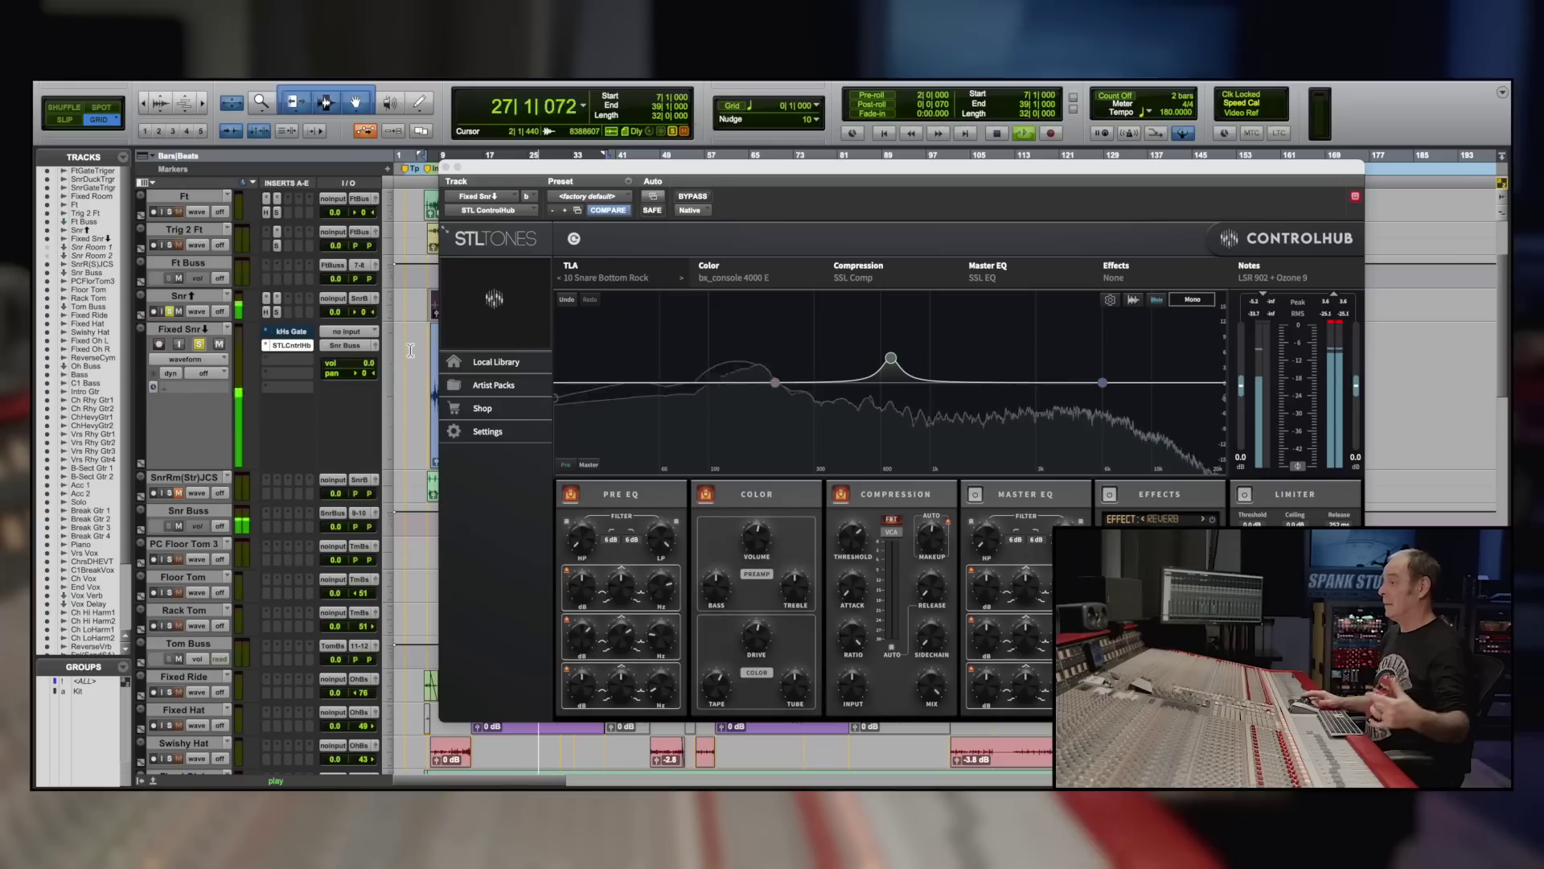
{"action": "left_click", "coordinate": [934, 547]}
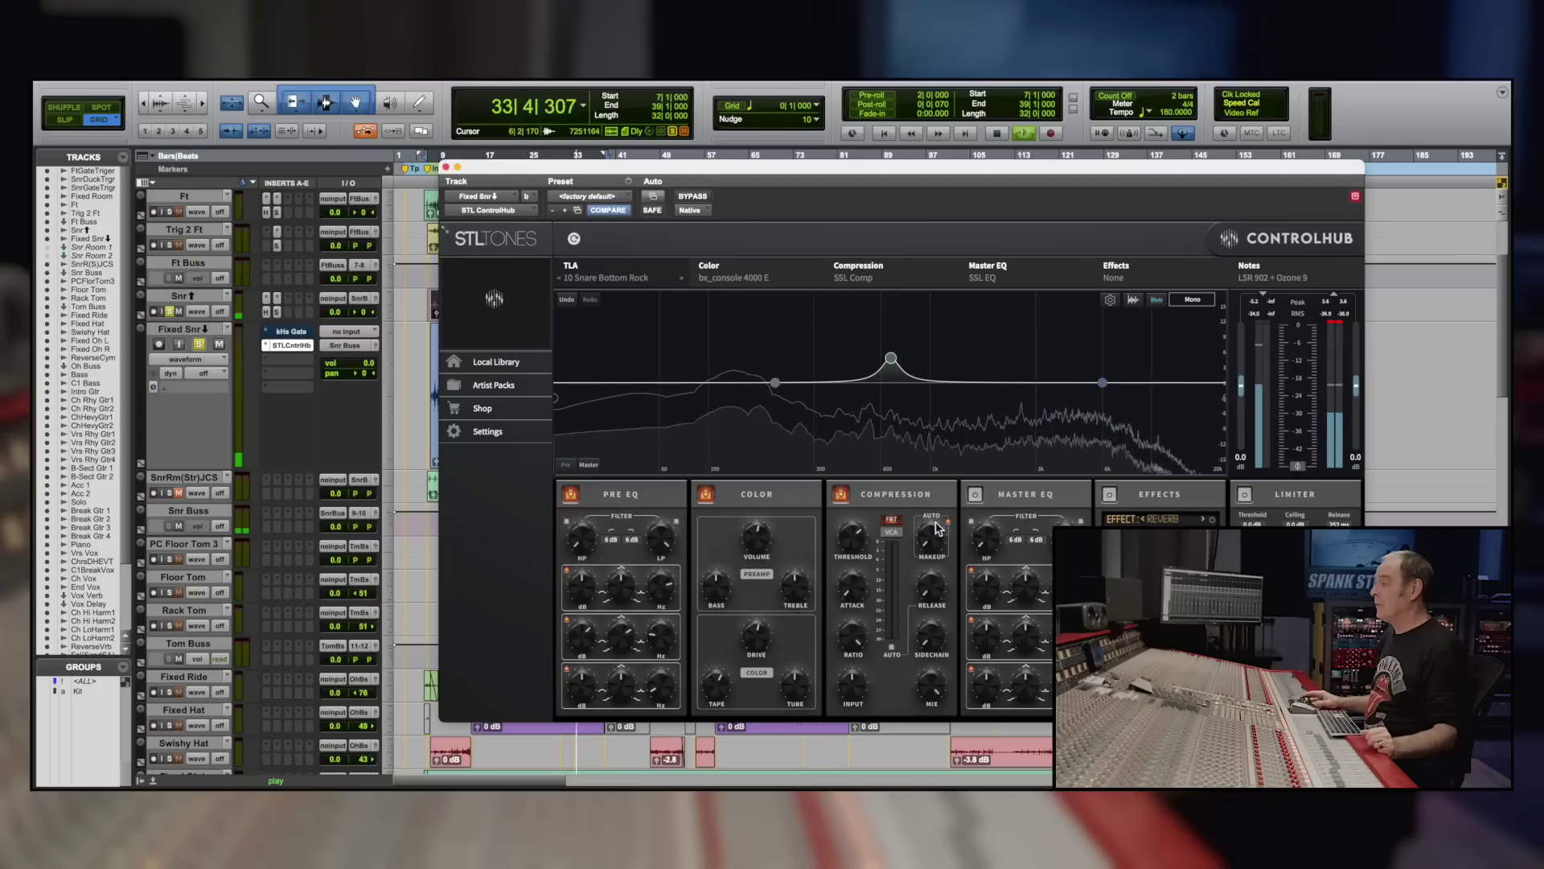
{"action": "left_click_drag", "start_coordinate": [927, 549], "coordinate": [941, 493]}
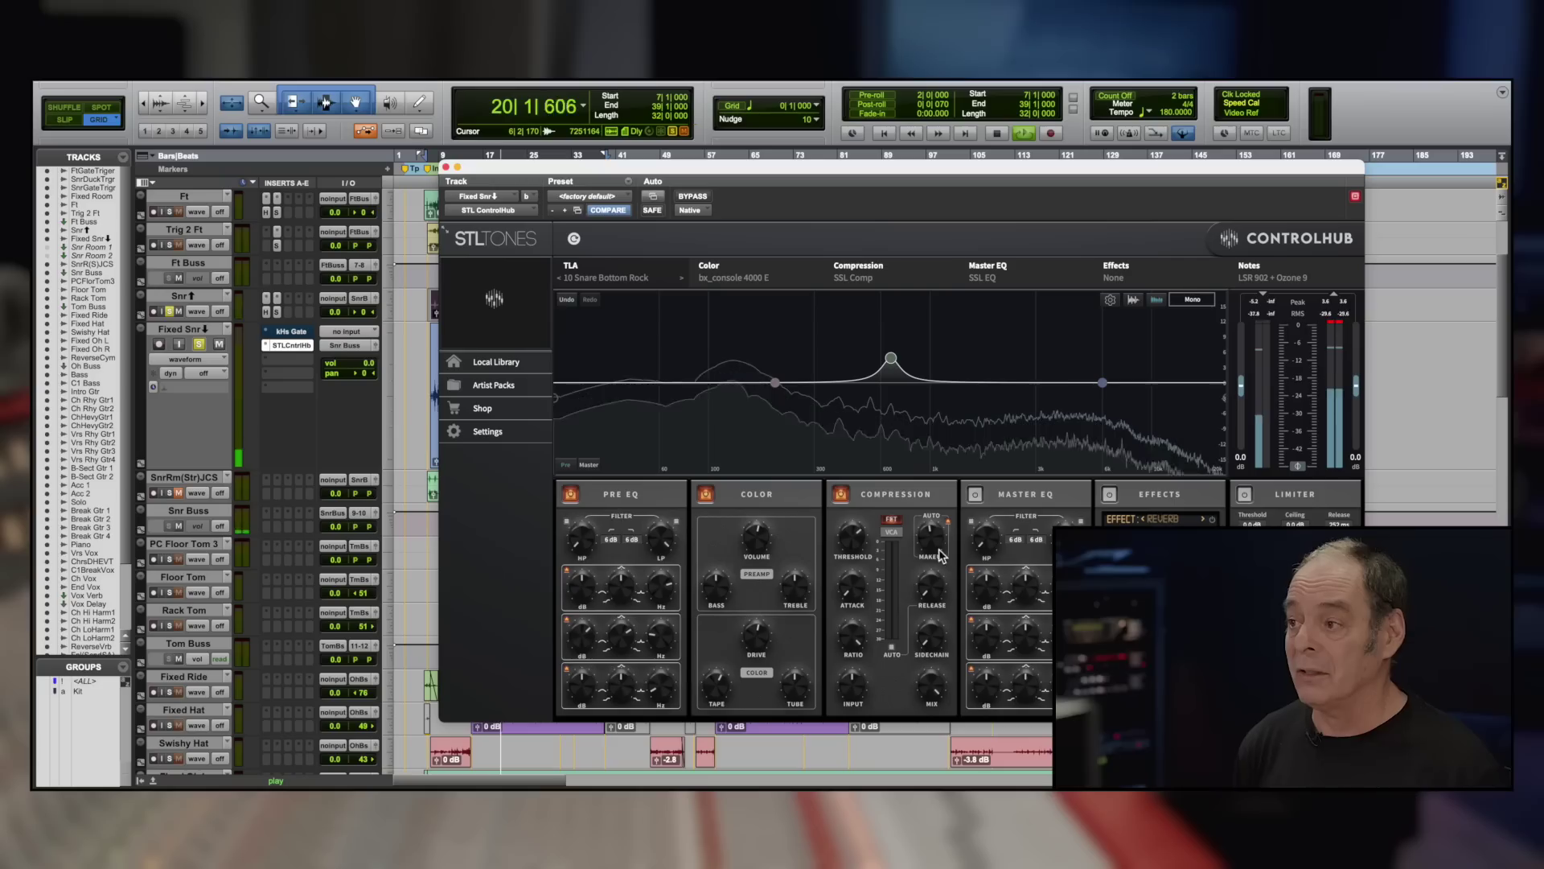
{"action": "mouse_move", "coordinate": [933, 549]}
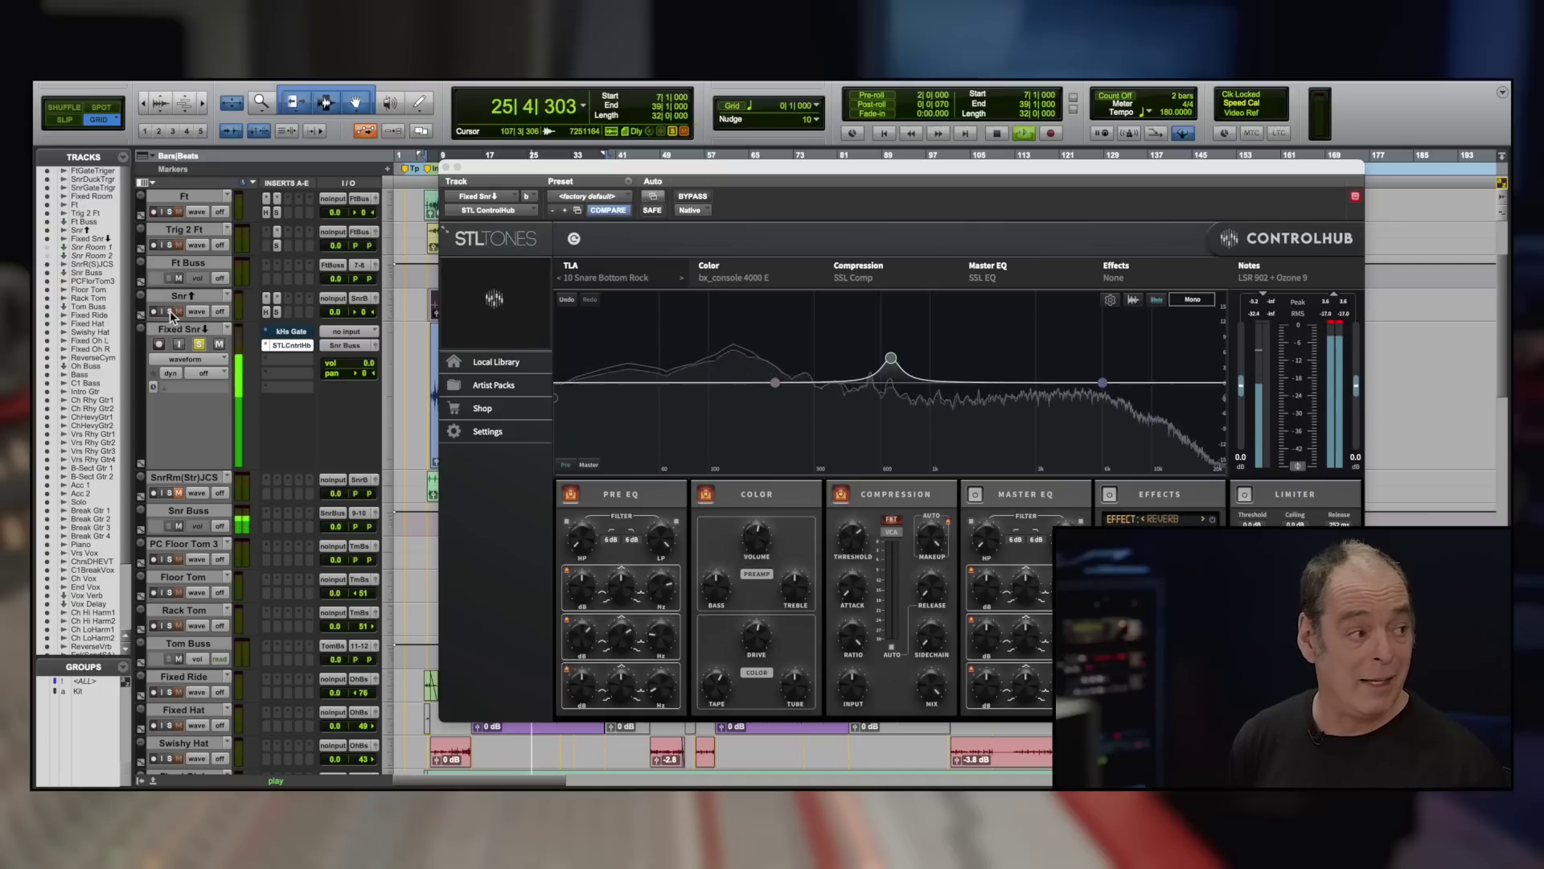
{"action": "left_click_drag", "start_coordinate": [935, 540], "coordinate": [930, 546]}
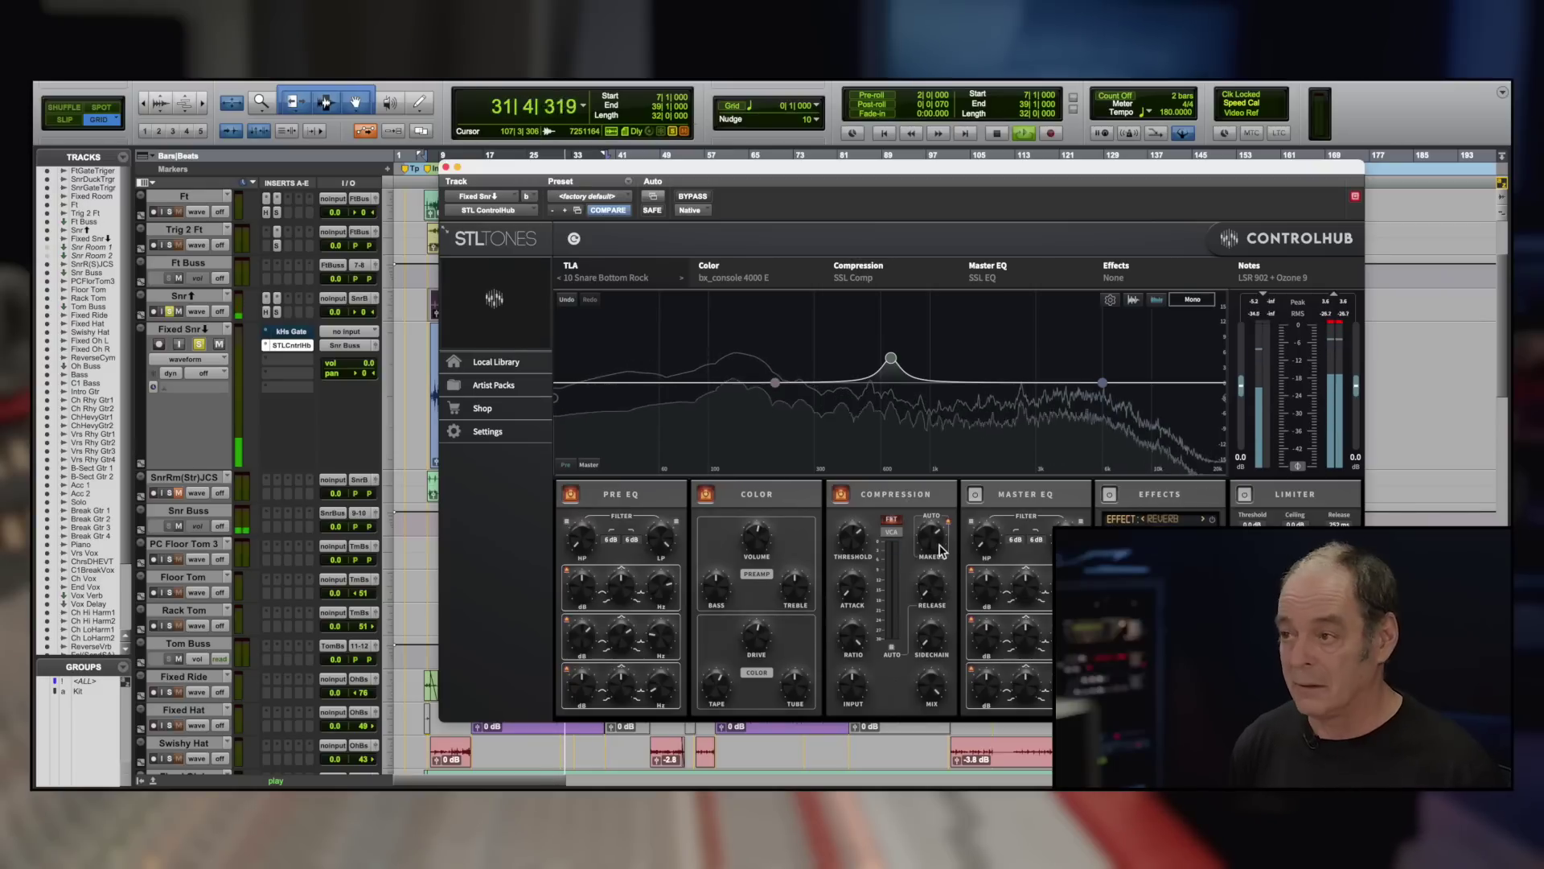
{"action": "mouse_move", "coordinate": [937, 540]}
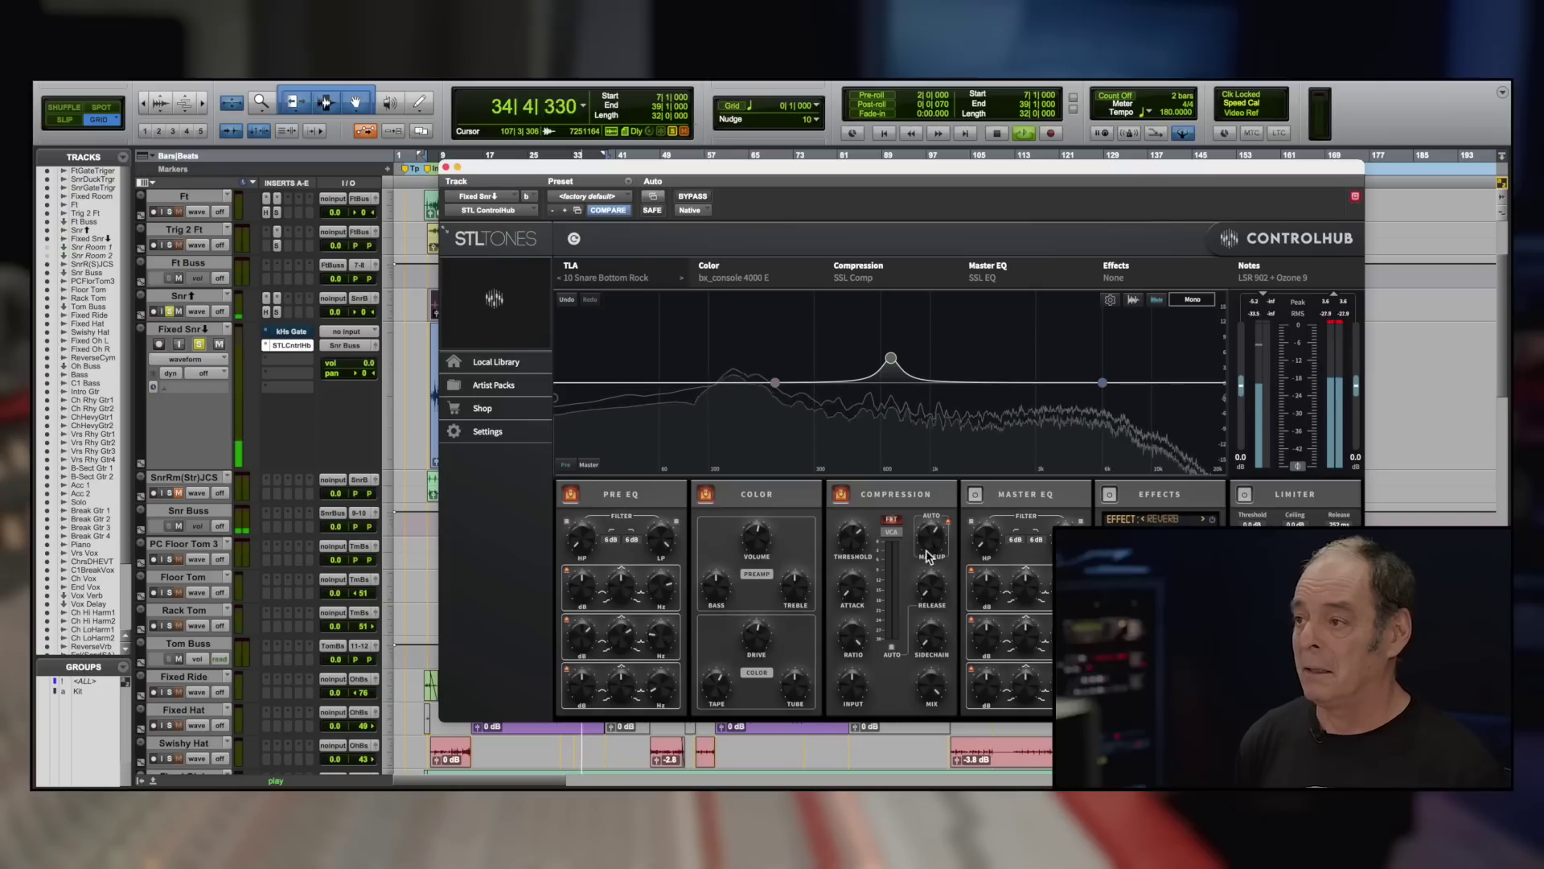
Step: Toggle the solos of the two snare tracks and restart playback to compare the bottom snare alone with both together
{"action": "left_click", "coordinate": [199, 346]}
{"action": "left_click", "coordinate": [171, 312]}
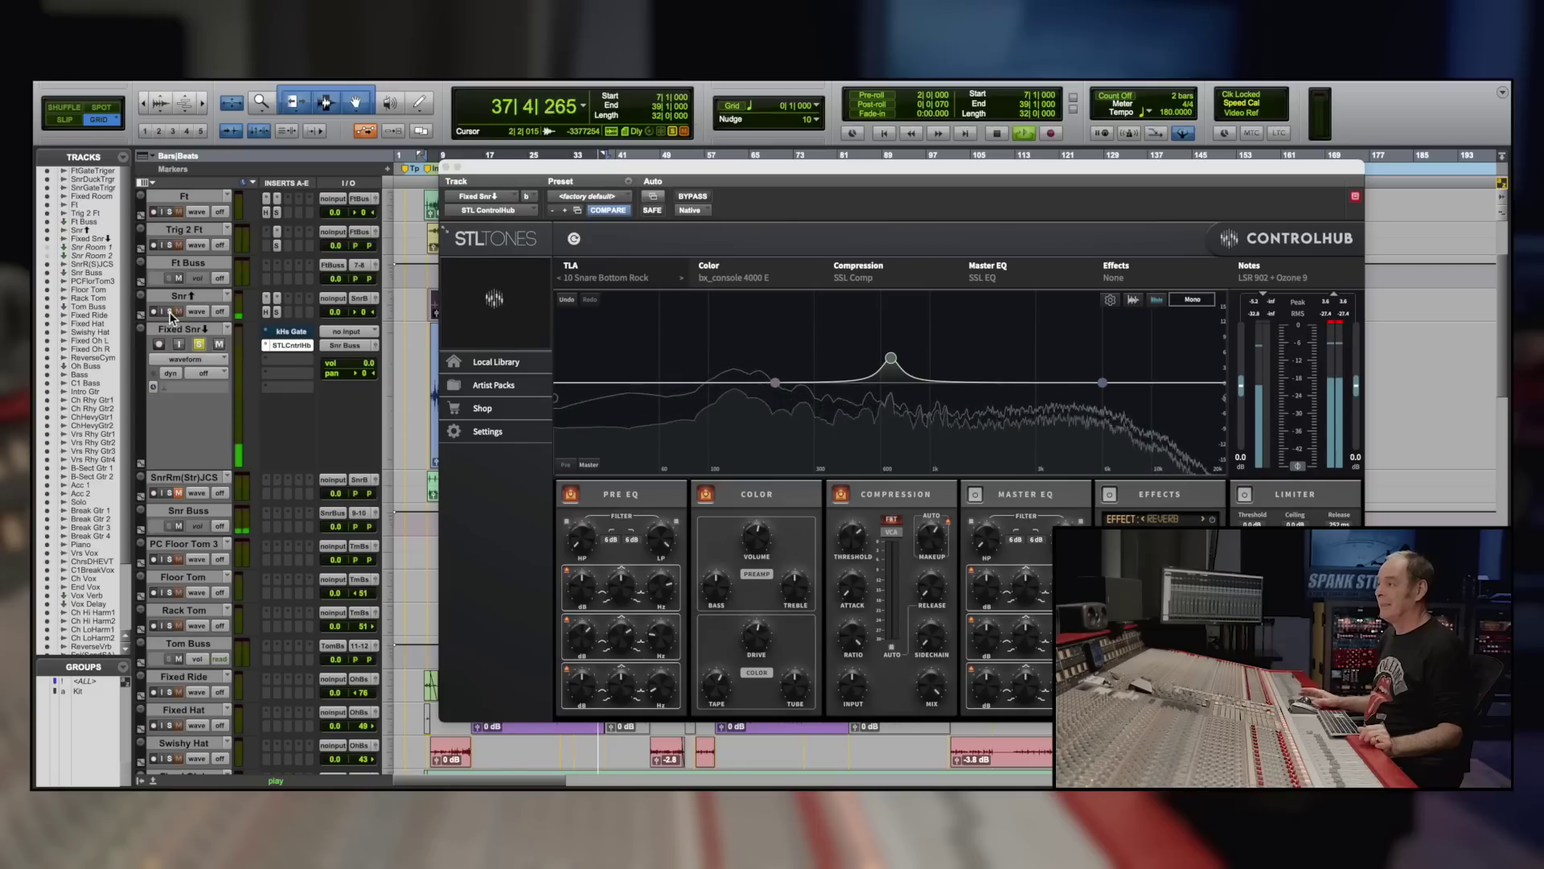
{"action": "key", "text": "space"}
{"action": "key", "text": "space"}
{"action": "key", "text": "space"}
{"action": "key", "text": "space"}
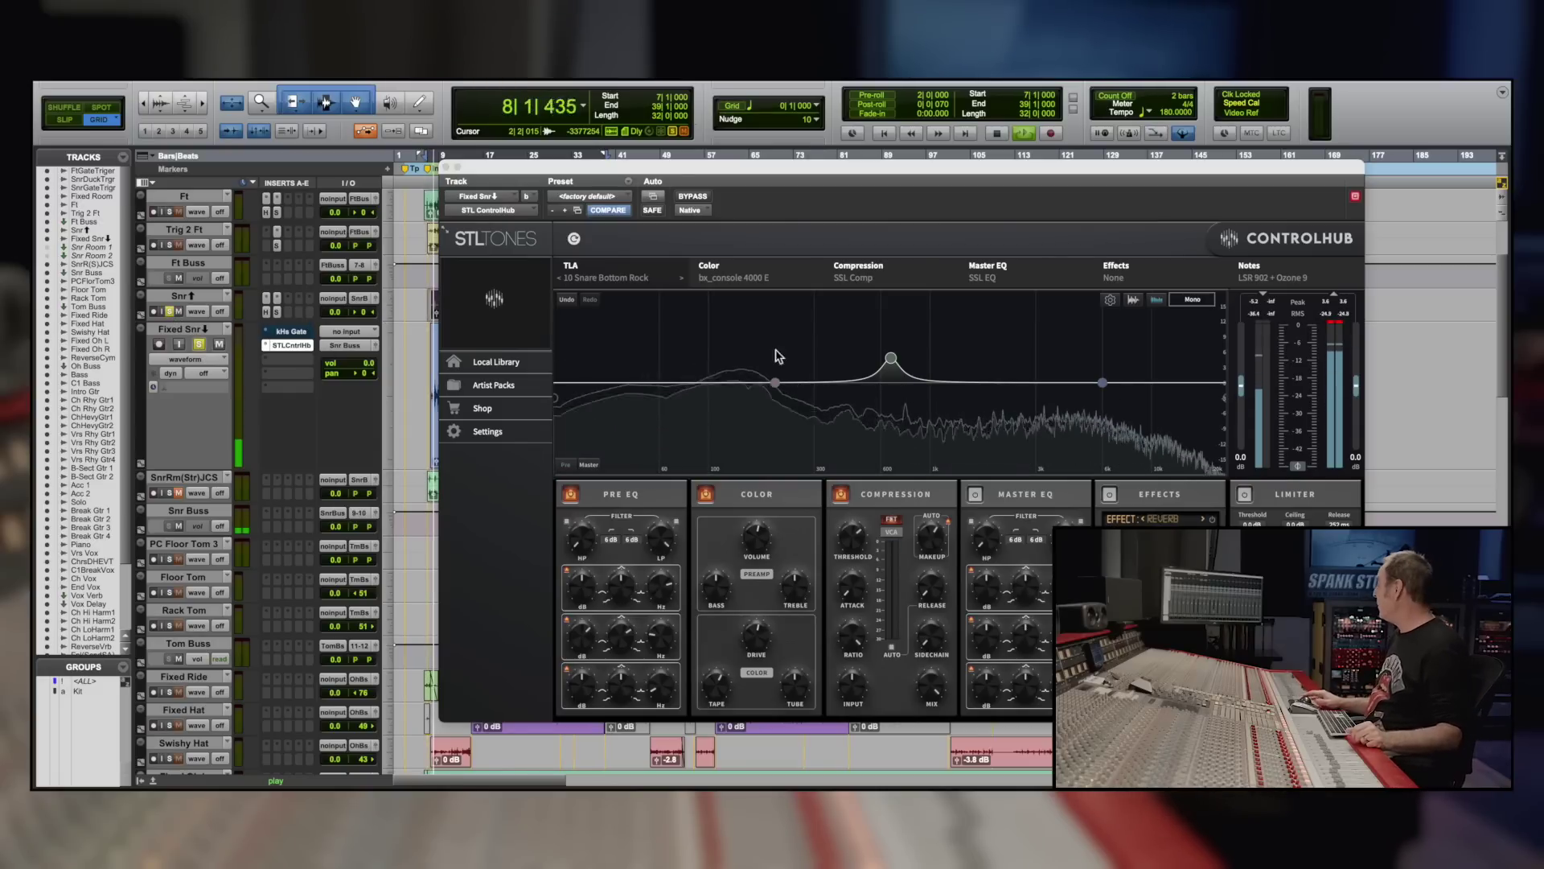
Step: Temporarily enlarge the top snare track to compare its level meter with the bottom snare's
{"action": "left_click", "coordinate": [391, 312]}
{"action": "left_click", "coordinate": [410, 338]}
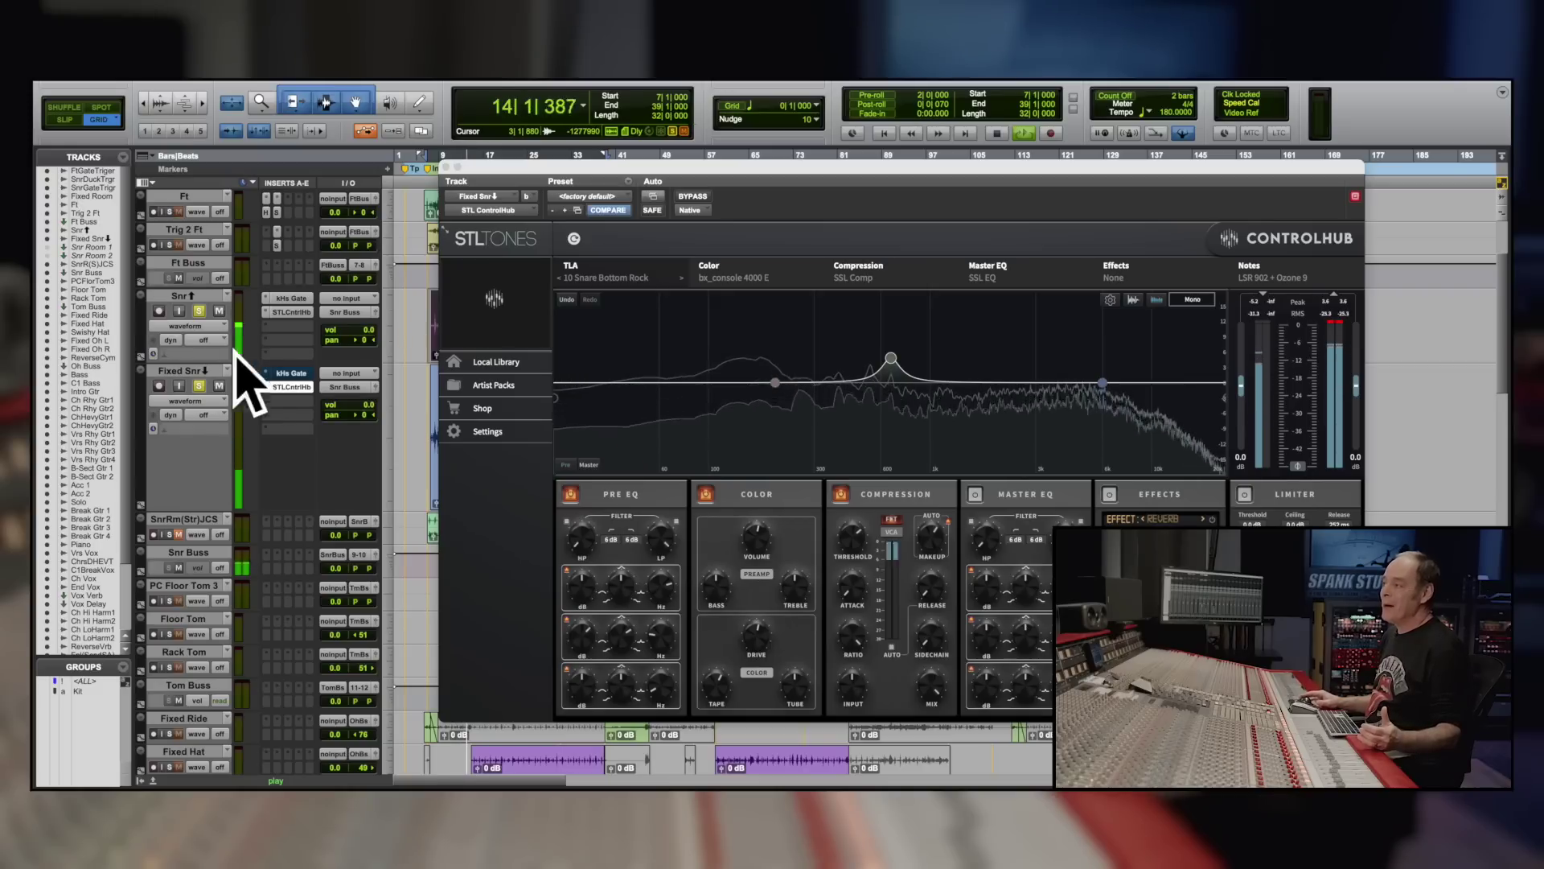
{"action": "left_click", "coordinate": [404, 335]}
{"action": "left_click", "coordinate": [411, 325]}
Step: Take the bottom snare's gate out of bypass and toggle the snare solos to compare the gated sound
{"action": "left_click", "coordinate": [290, 331]}
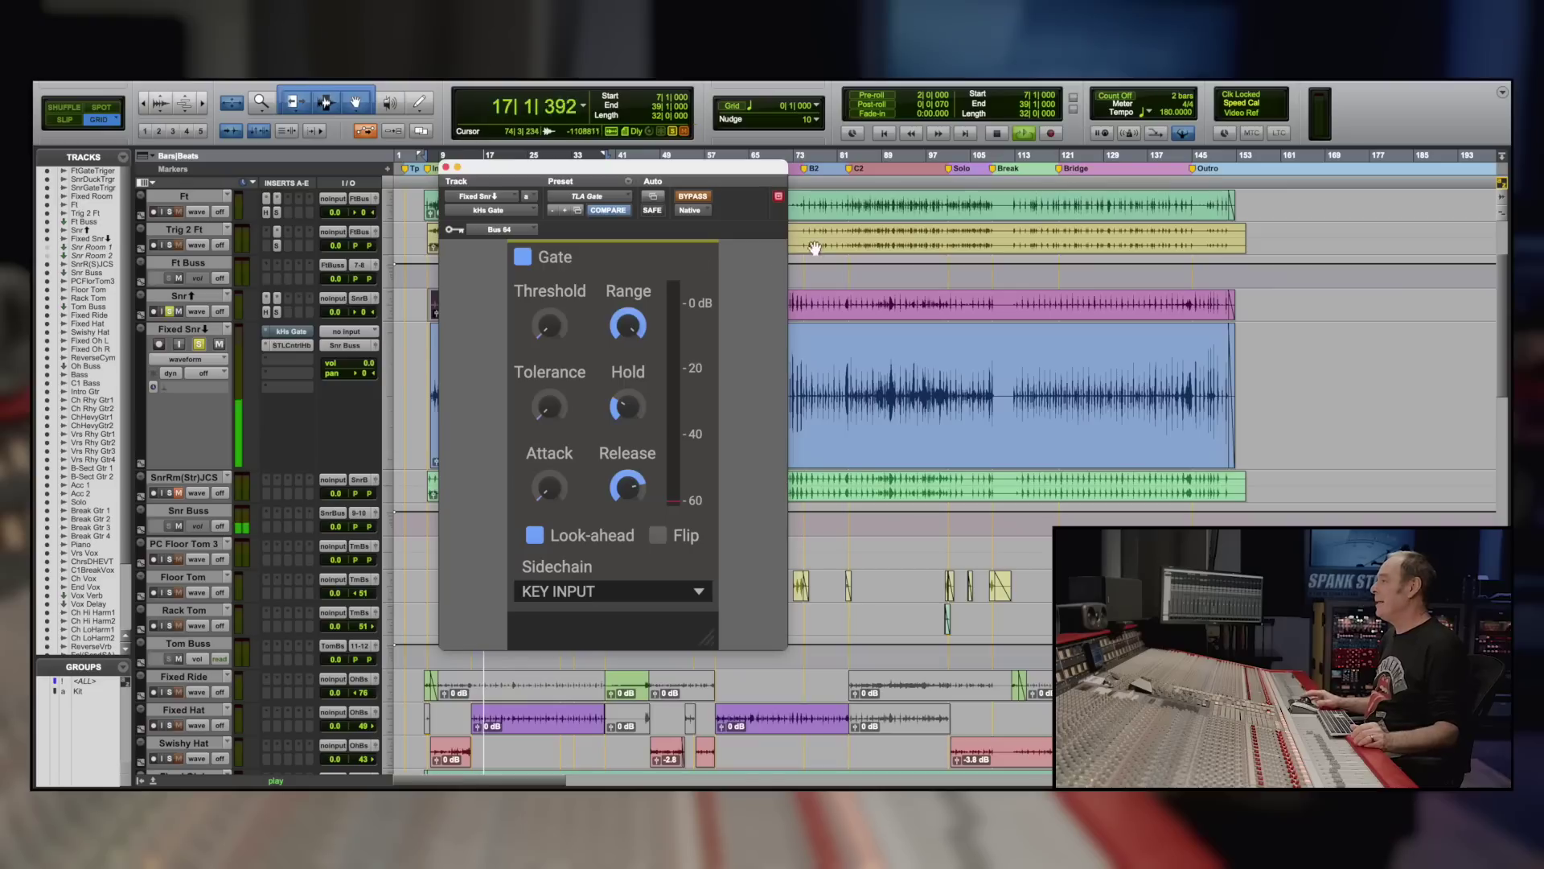
{"action": "left_click", "coordinate": [690, 197]}
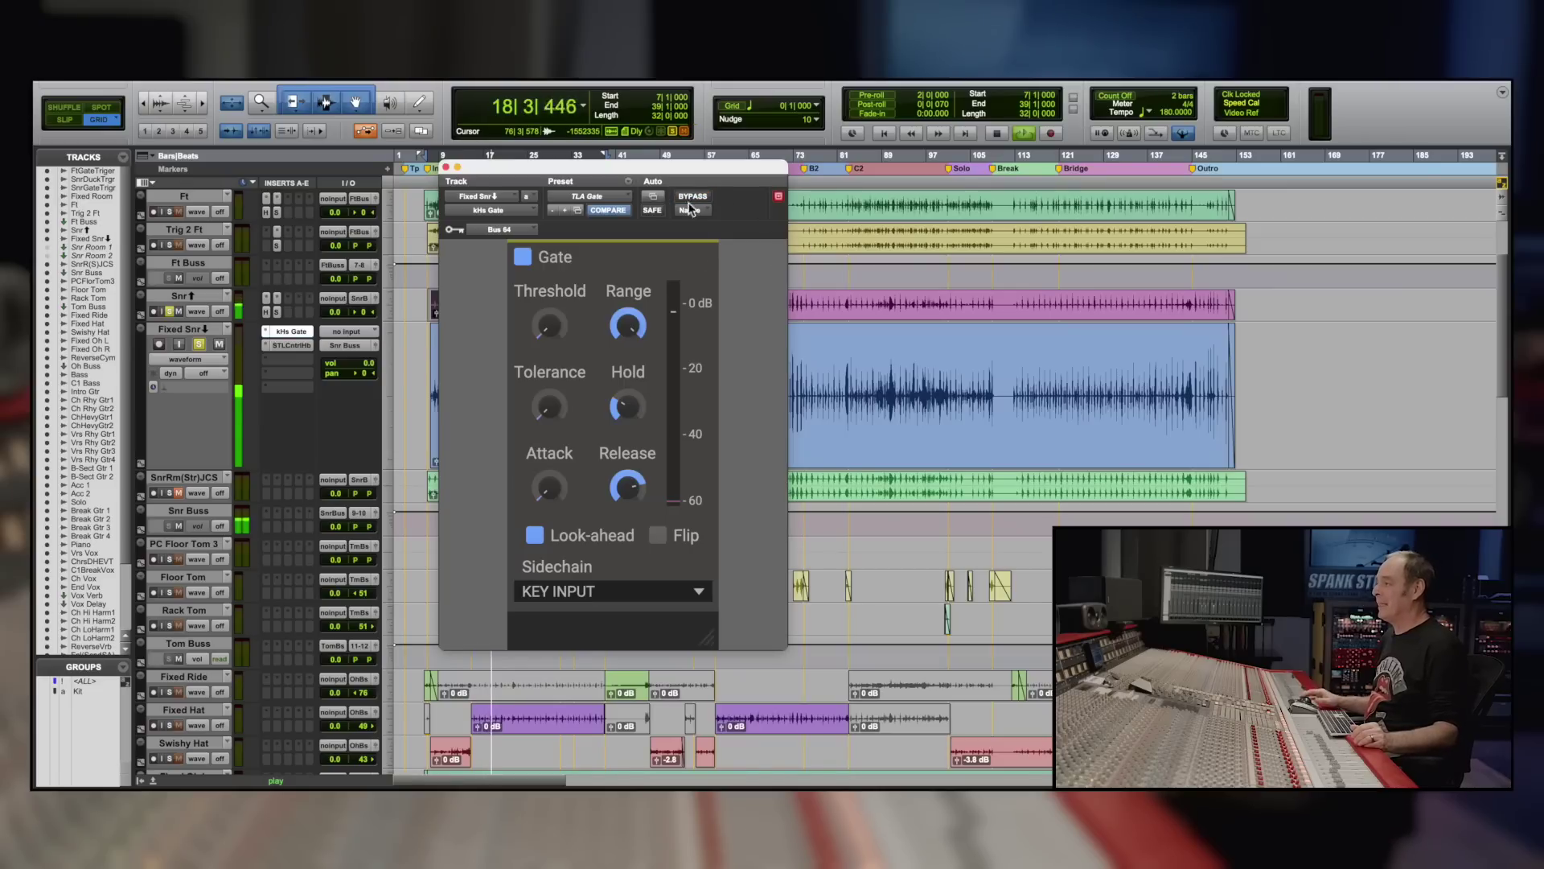
{"action": "left_click", "coordinate": [198, 344]}
{"action": "left_click", "coordinate": [169, 312]}
{"action": "left_click", "coordinate": [200, 344]}
{"action": "left_click", "coordinate": [169, 312]}
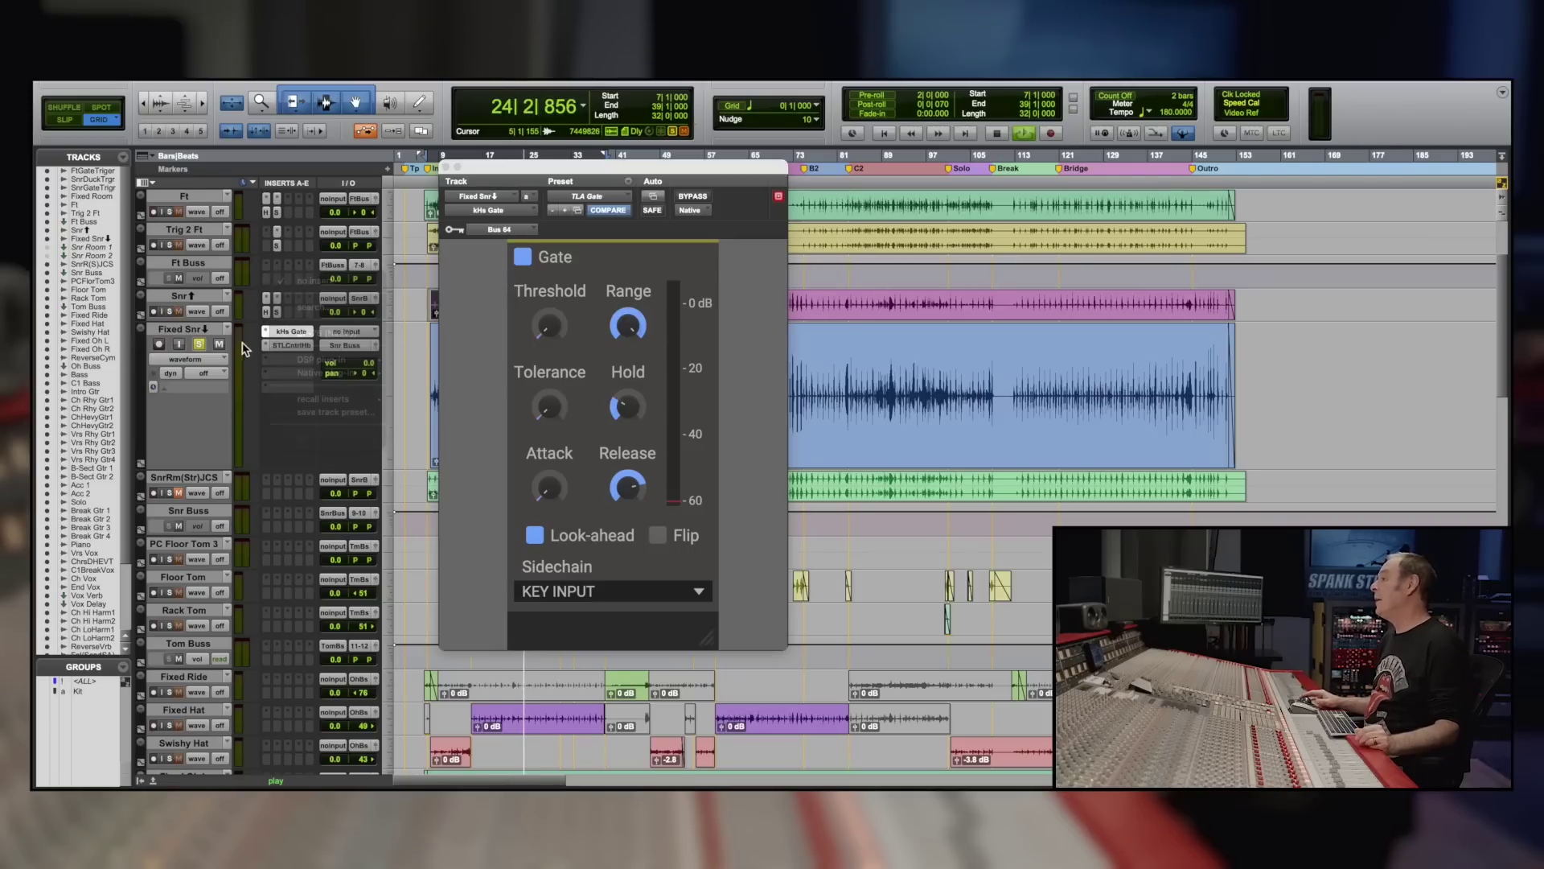
Step: Copy the plugin settings of the bottom snare's ControlHub
{"action": "left_click", "coordinate": [290, 346]}
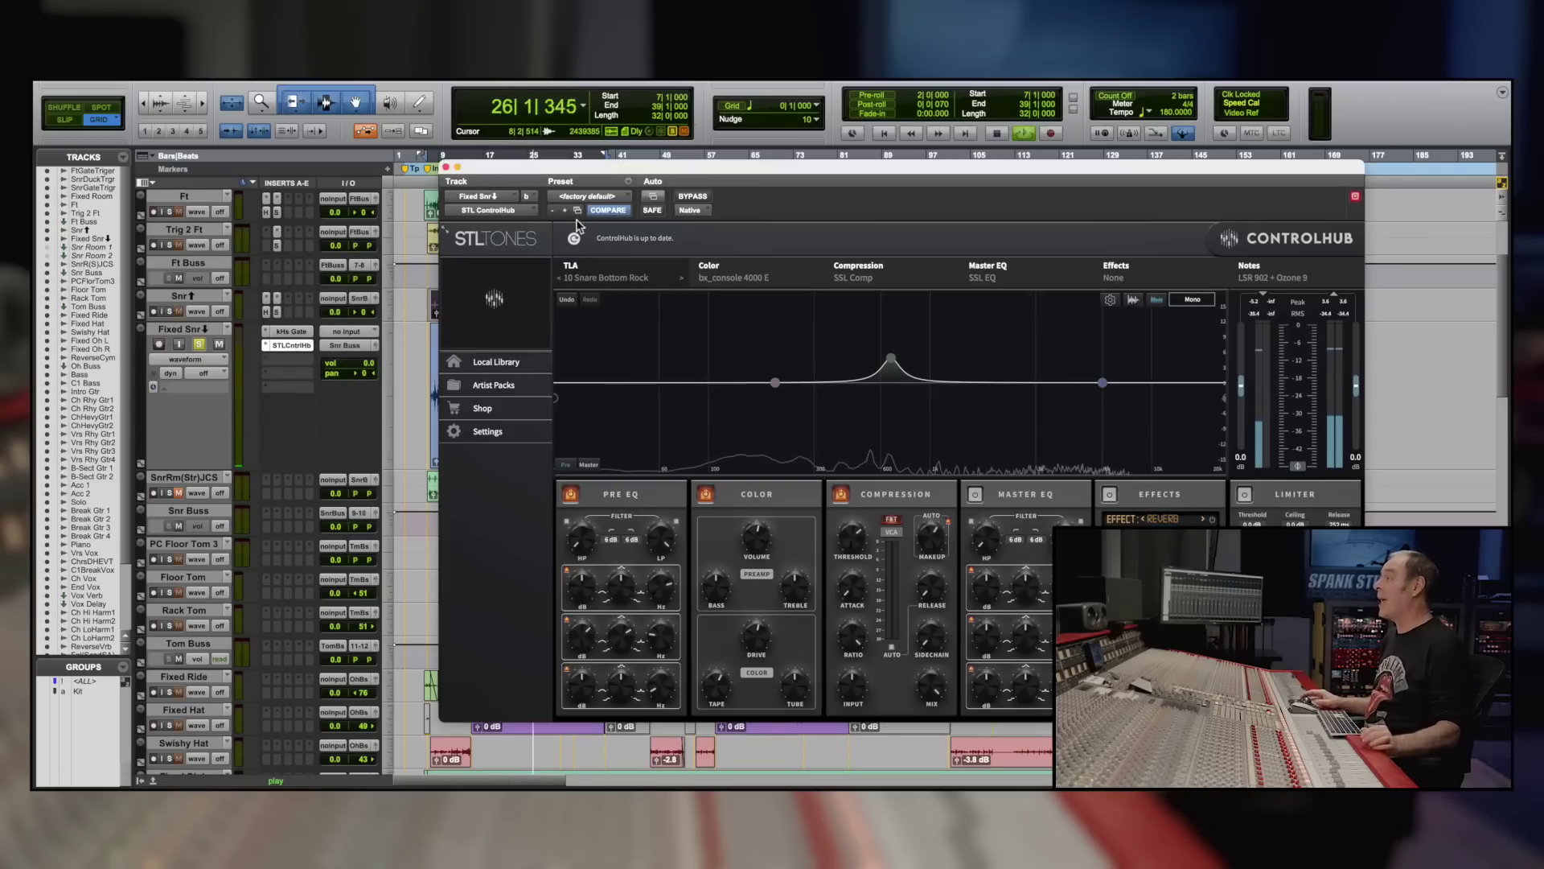
{"action": "left_click", "coordinate": [630, 182]}
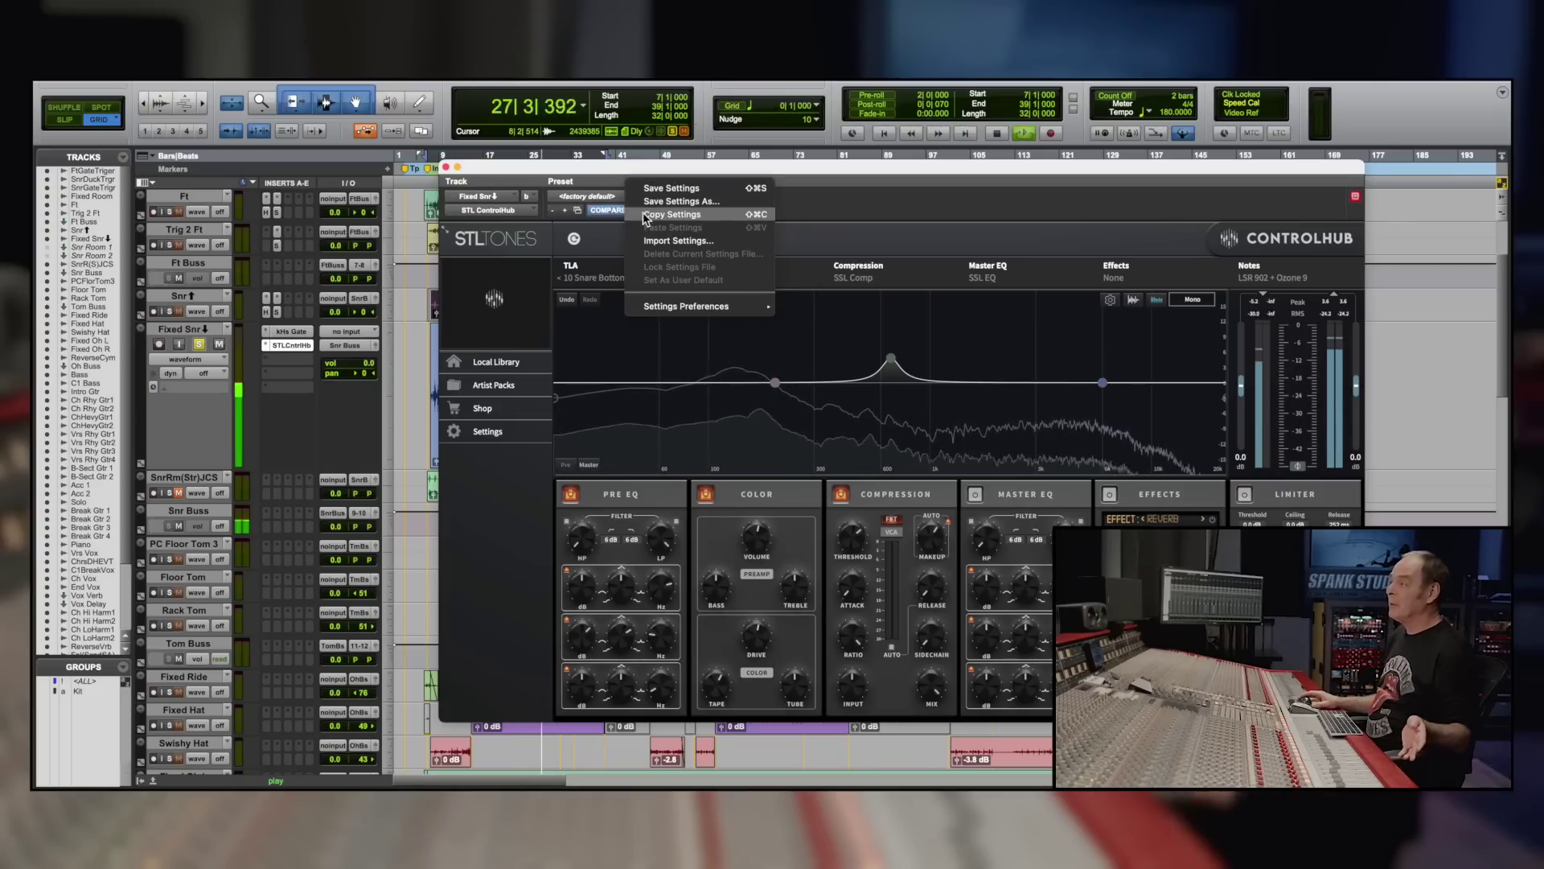
{"action": "left_click", "coordinate": [642, 214]}
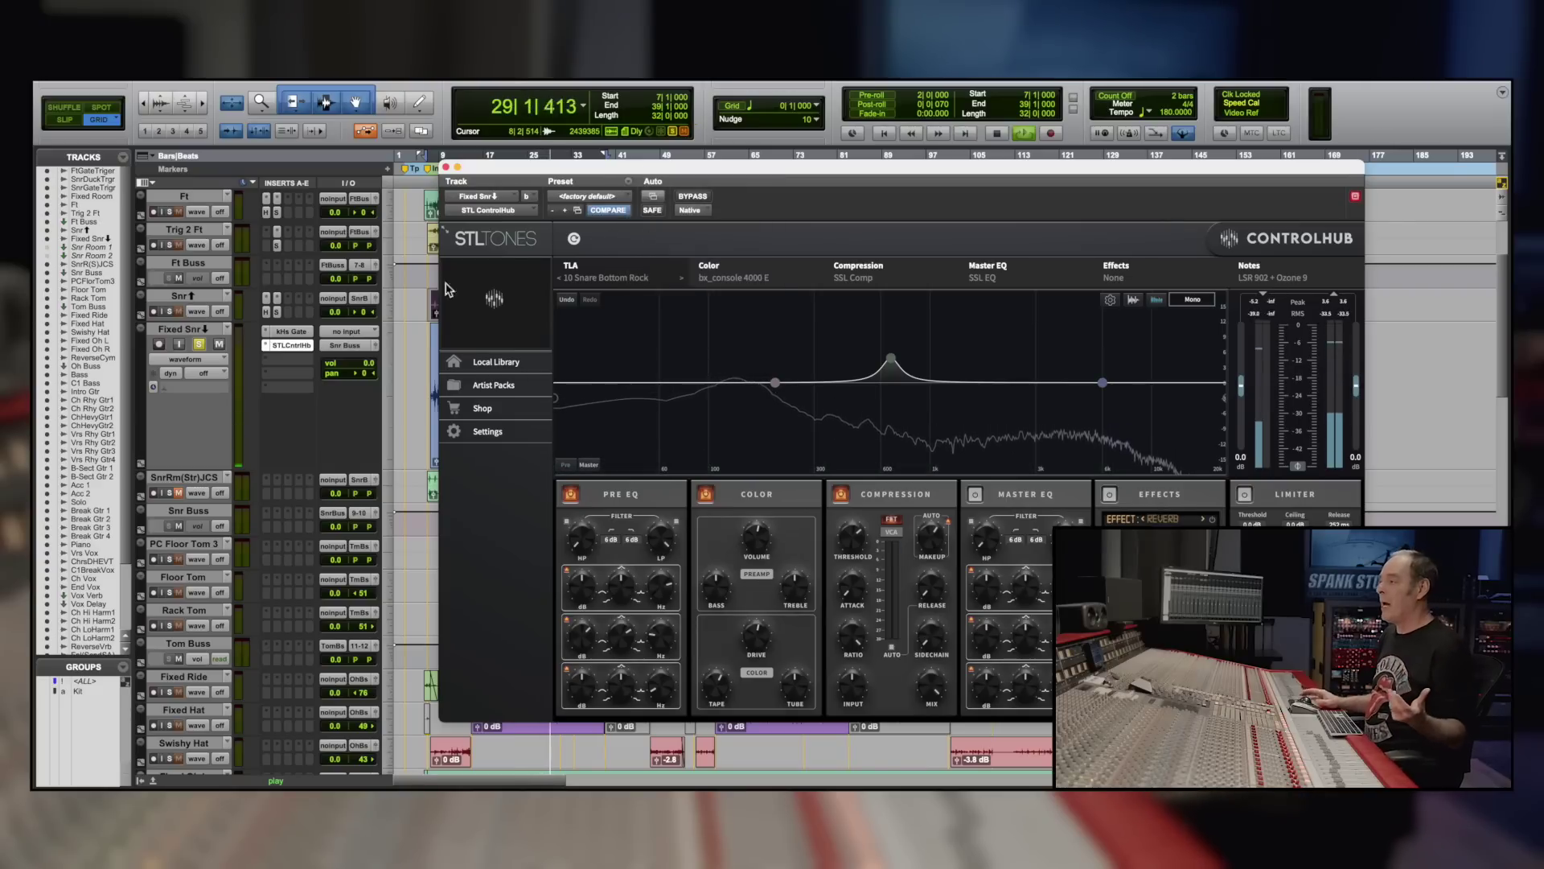
Step: Bypass the bottom snare's gate and set the Color section's drive to 18.8 dB in its ControlHub
{"action": "left_click", "coordinate": [297, 333]}
{"action": "left_click", "coordinate": [692, 196]}
{"action": "left_click", "coordinate": [304, 345]}
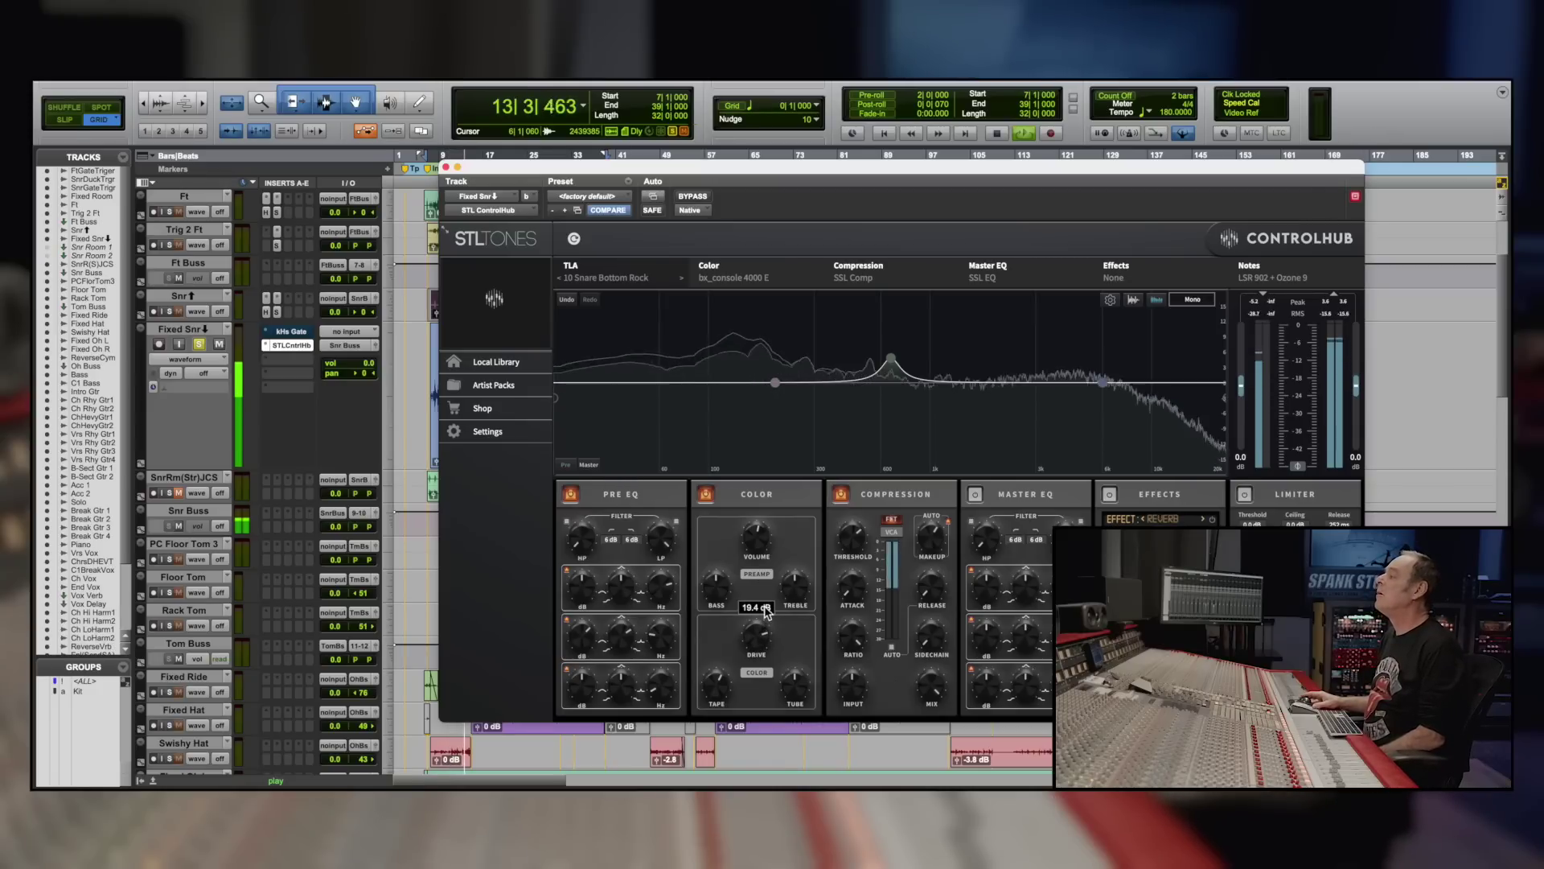
{"action": "left_click_drag", "start_coordinate": [773, 604], "coordinate": [772, 614]}
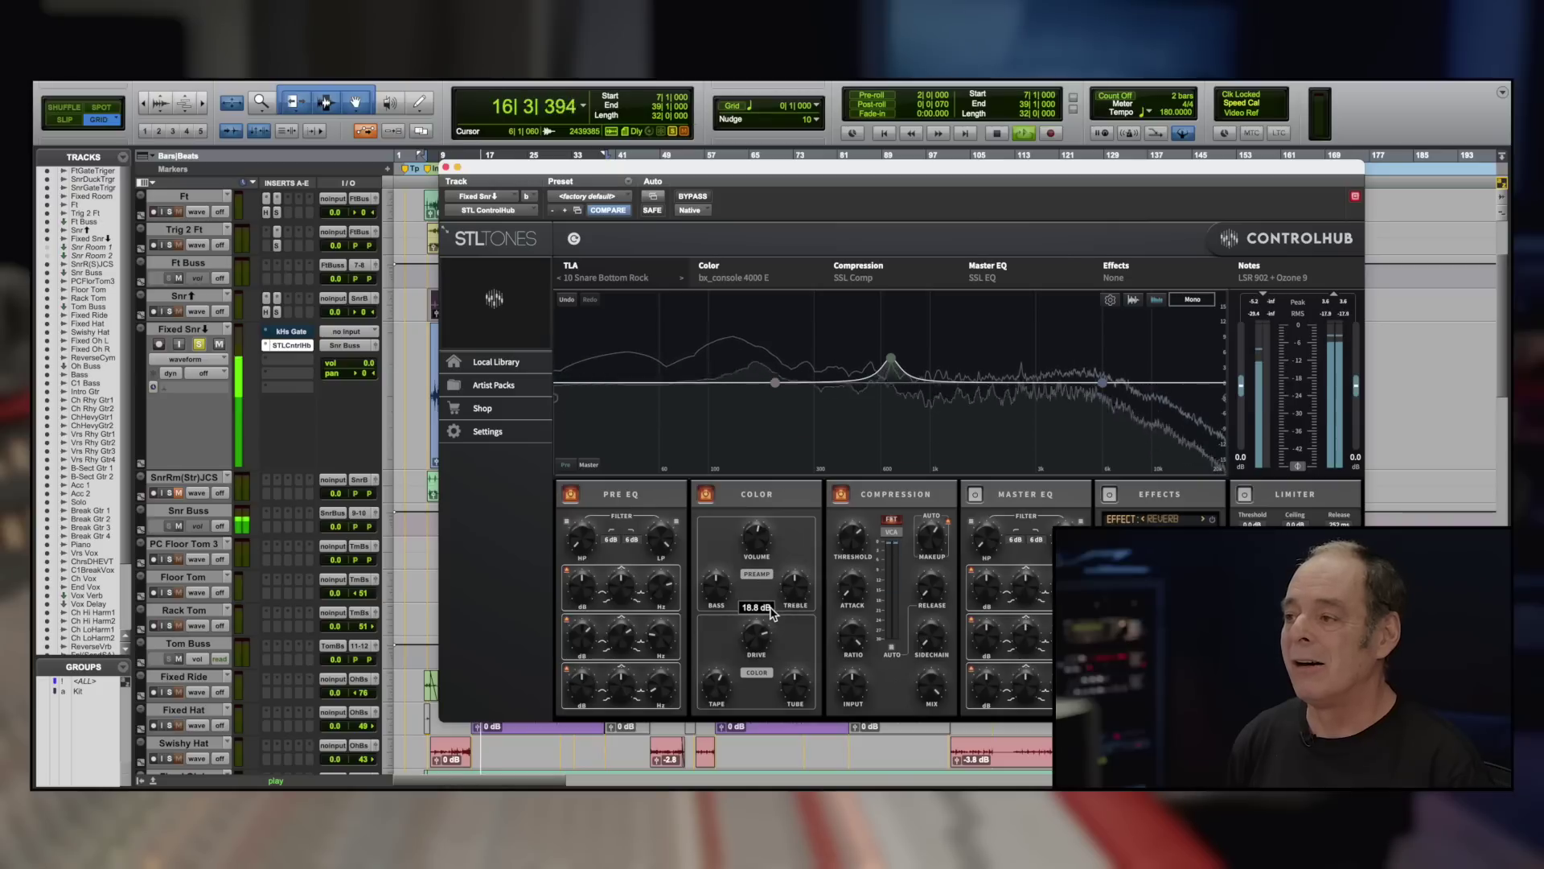
Step: Fine-tune the threshold and makeup gain of the bottom snare's ControlHub compressor
{"action": "left_click_drag", "start_coordinate": [862, 549], "coordinate": [844, 563]}
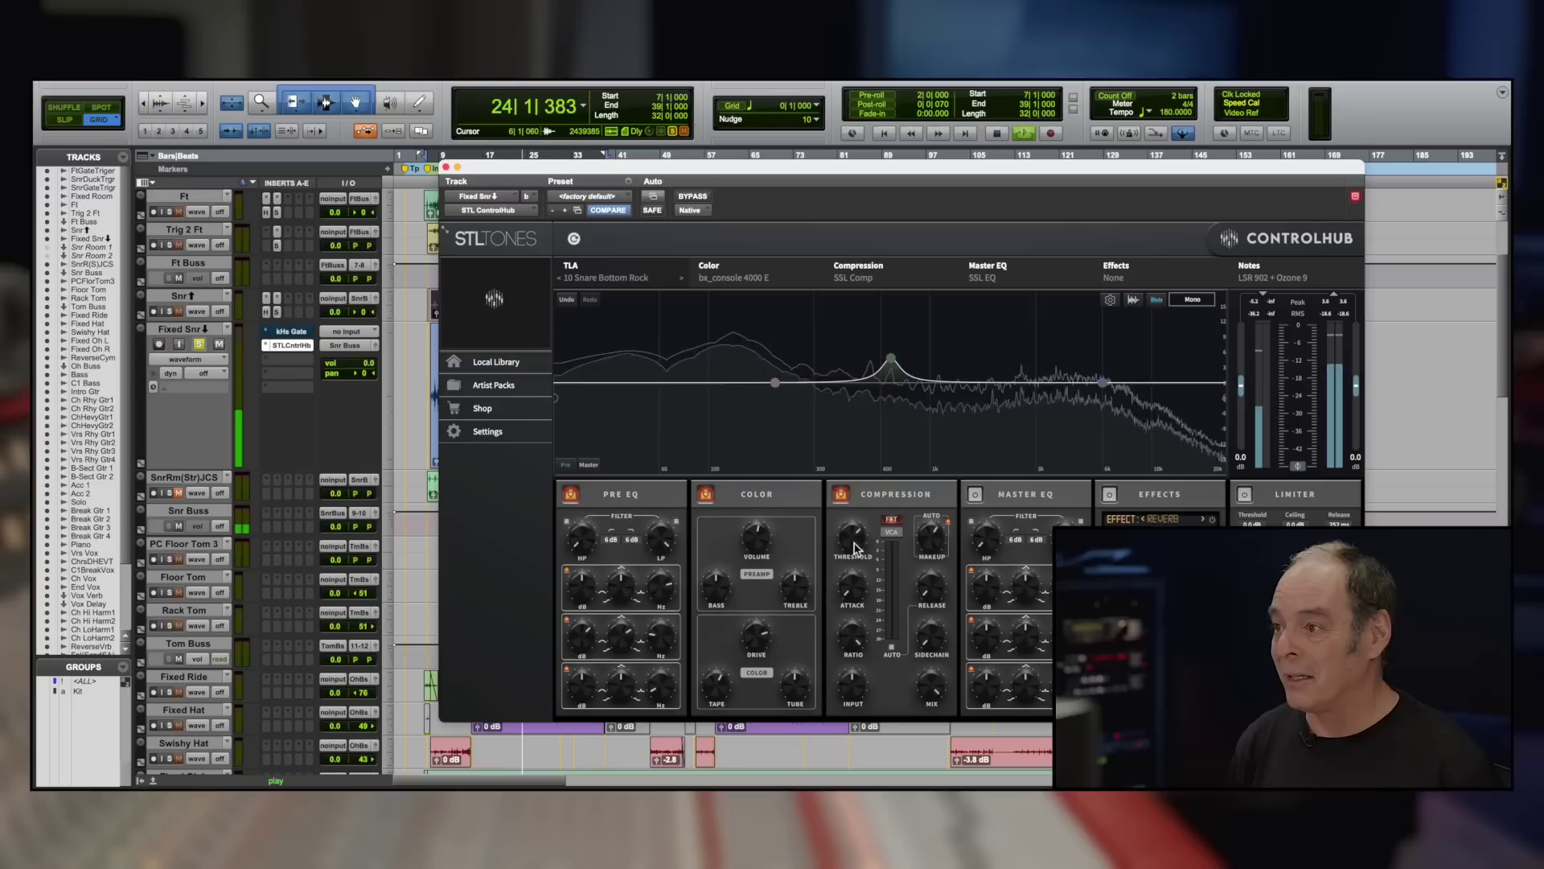
{"action": "mouse_move", "coordinate": [852, 547]}
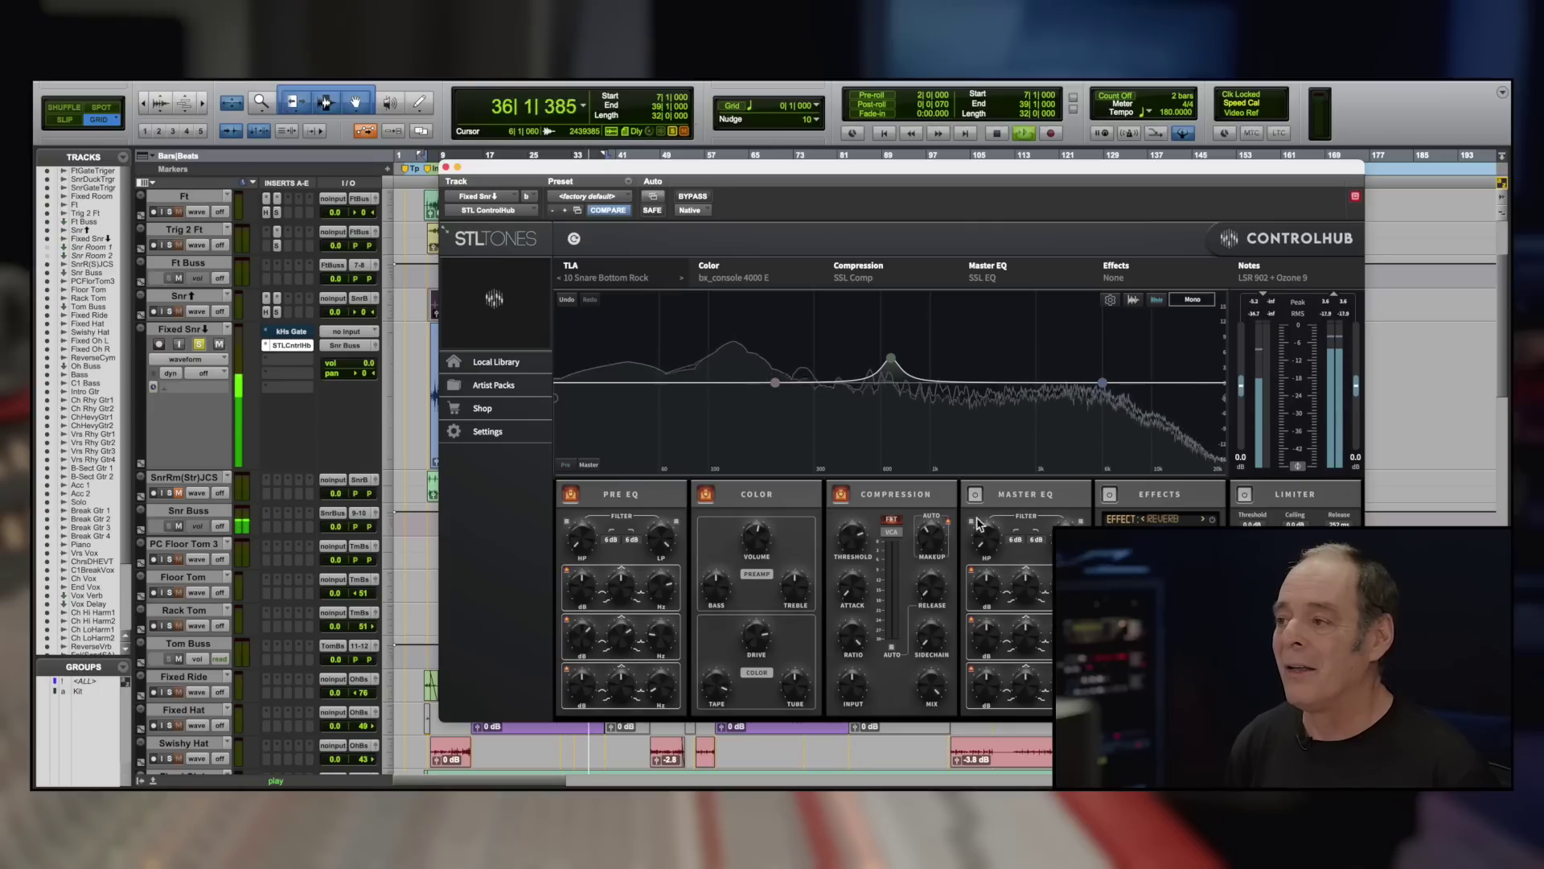
{"action": "left_click_drag", "start_coordinate": [943, 529], "coordinate": [929, 549]}
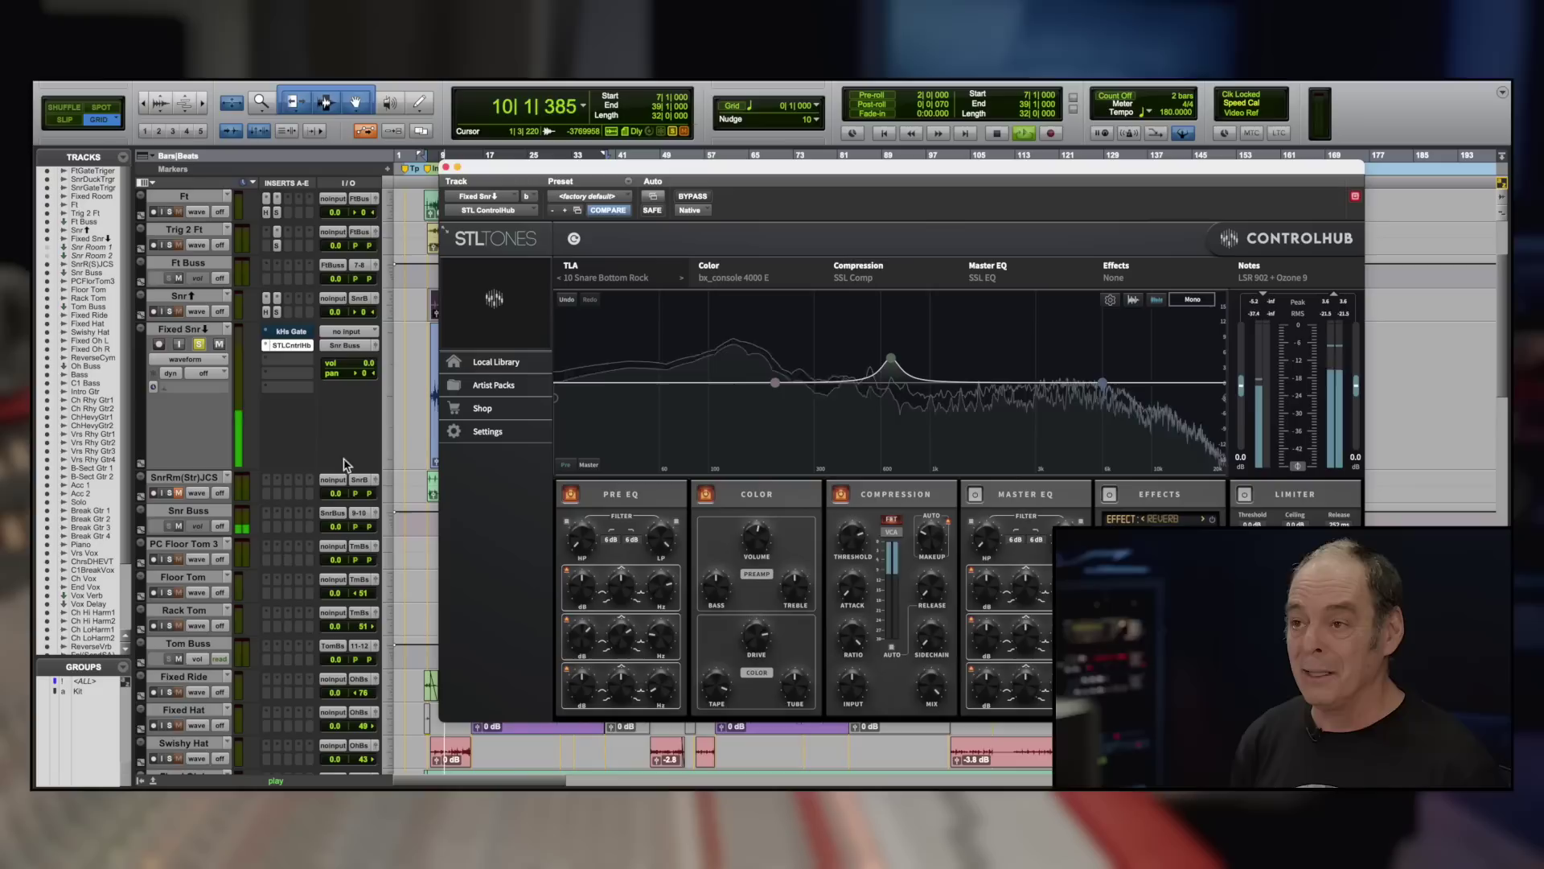
Step: Take the bottom snare's gate out of bypass and solo the top snare together with the bottom
{"action": "left_click", "coordinate": [291, 332]}
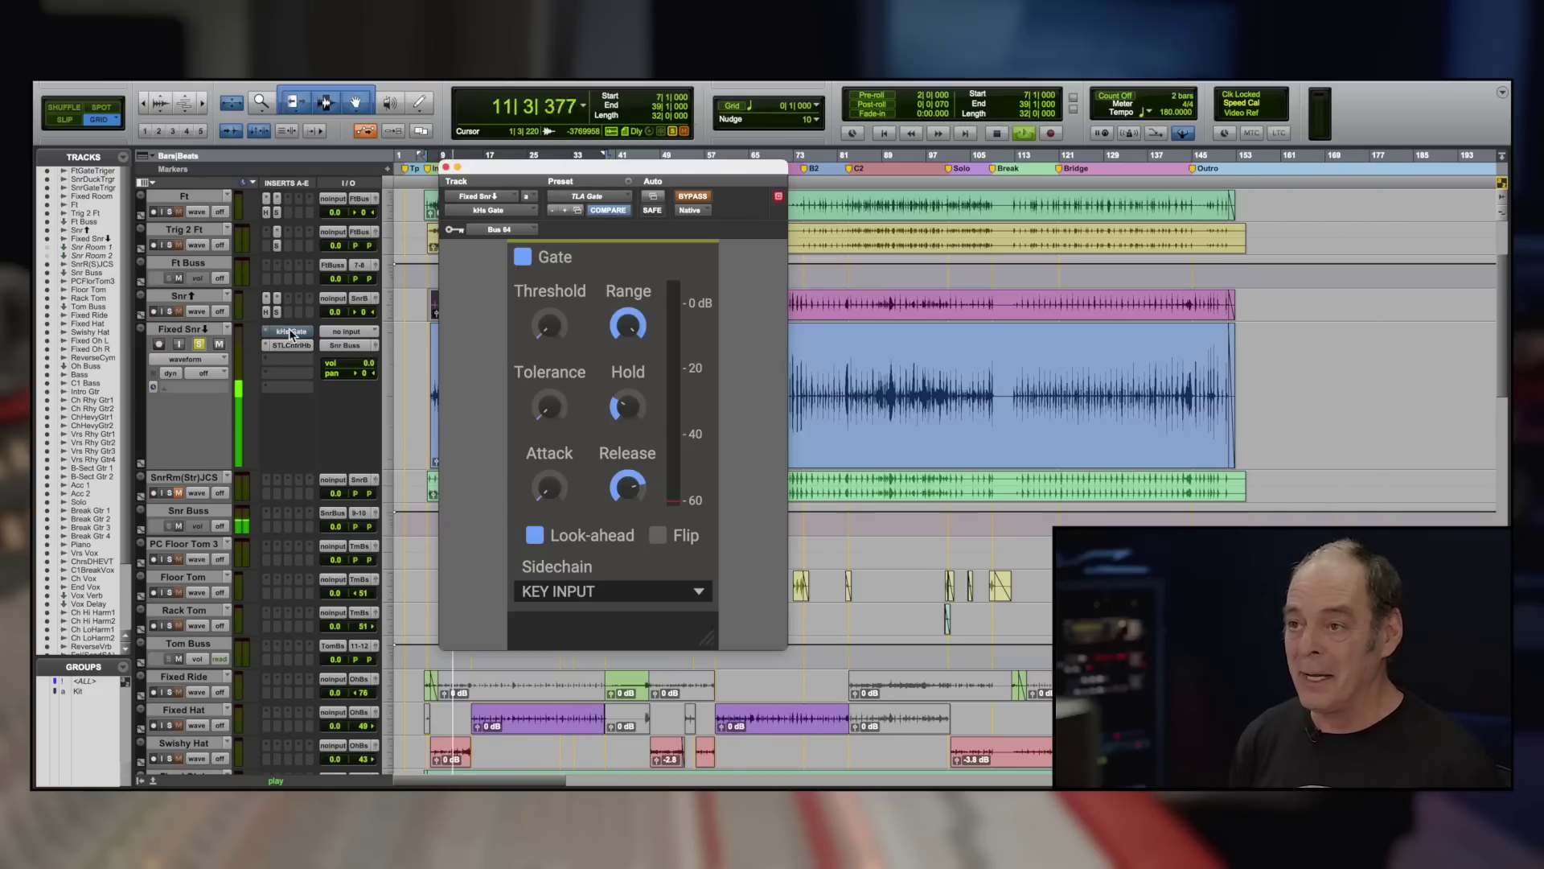
{"action": "left_click", "coordinate": [695, 201]}
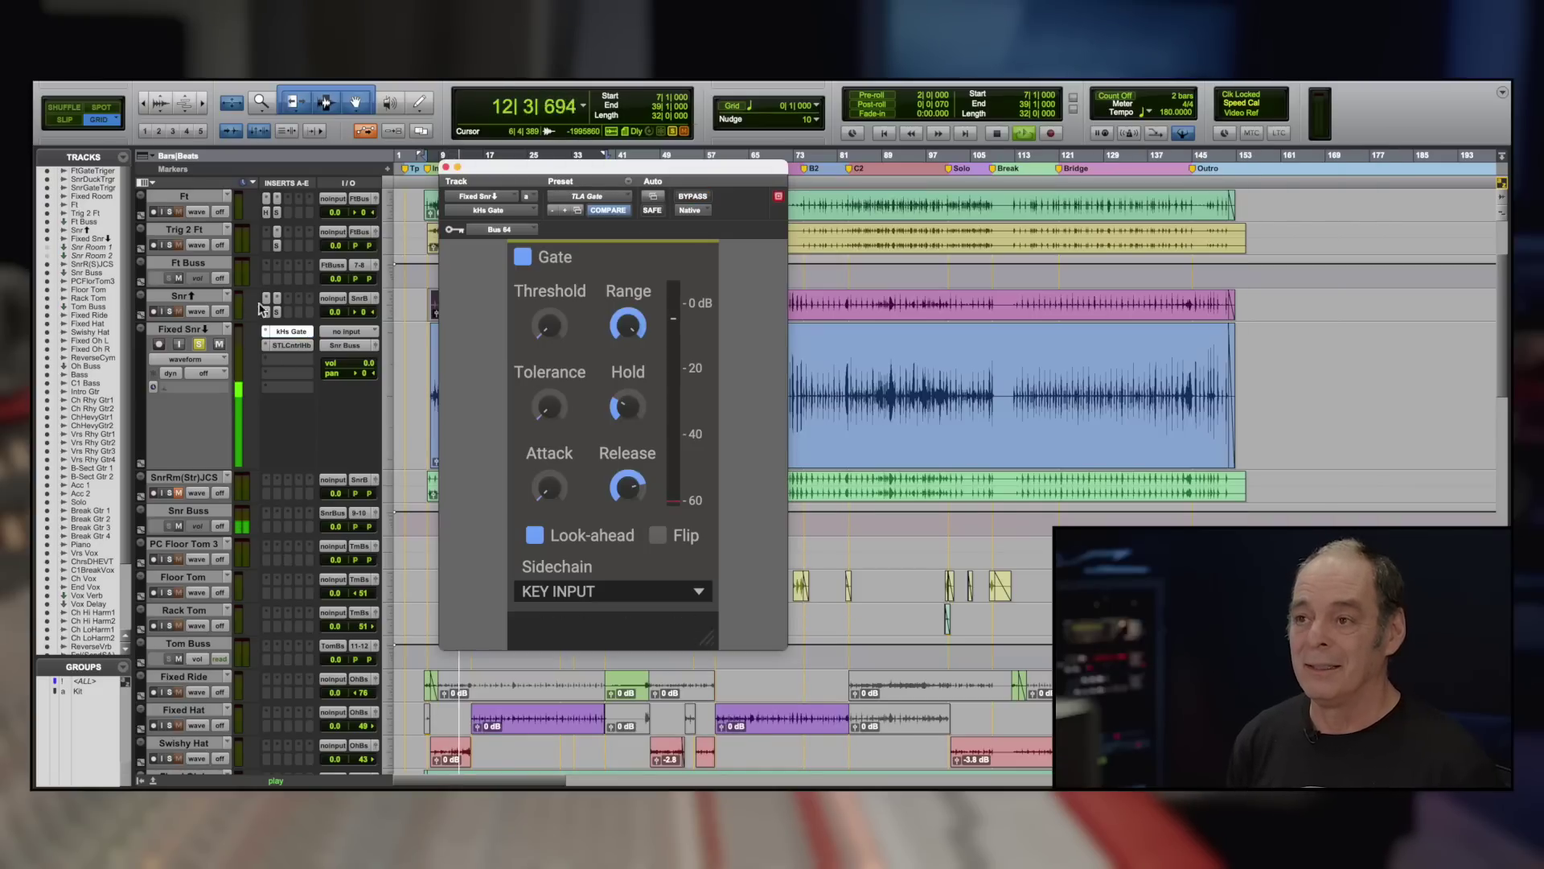
{"action": "left_click", "coordinate": [170, 312]}
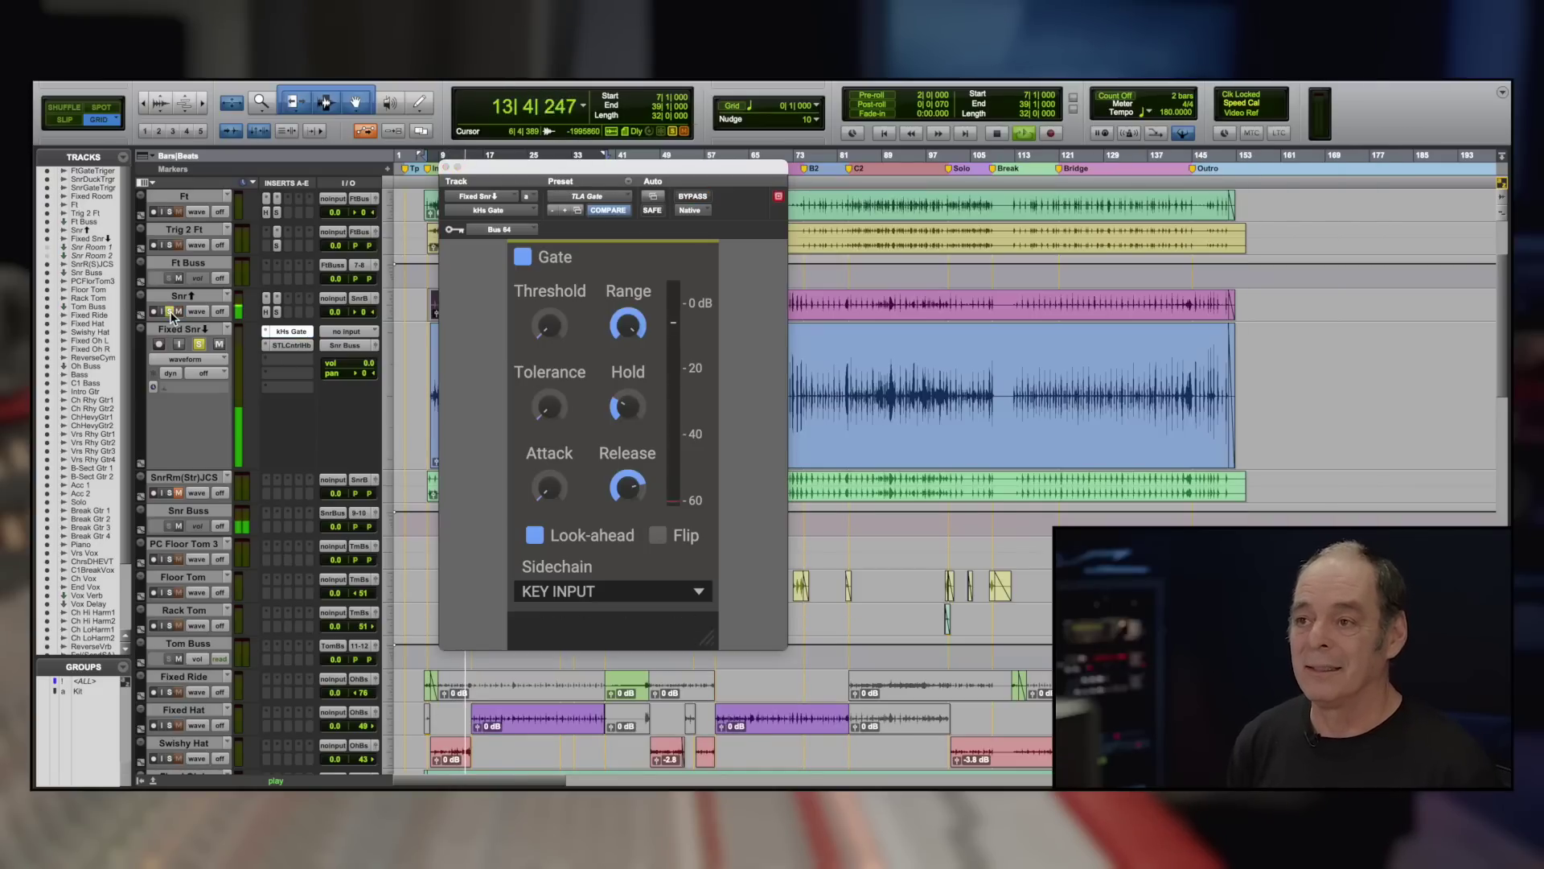
Step: Fine-tune the compressor makeup gain in the bottom snare's ControlHub and compare the sound with the plugin bypassed and active
{"action": "left_click", "coordinate": [294, 347]}
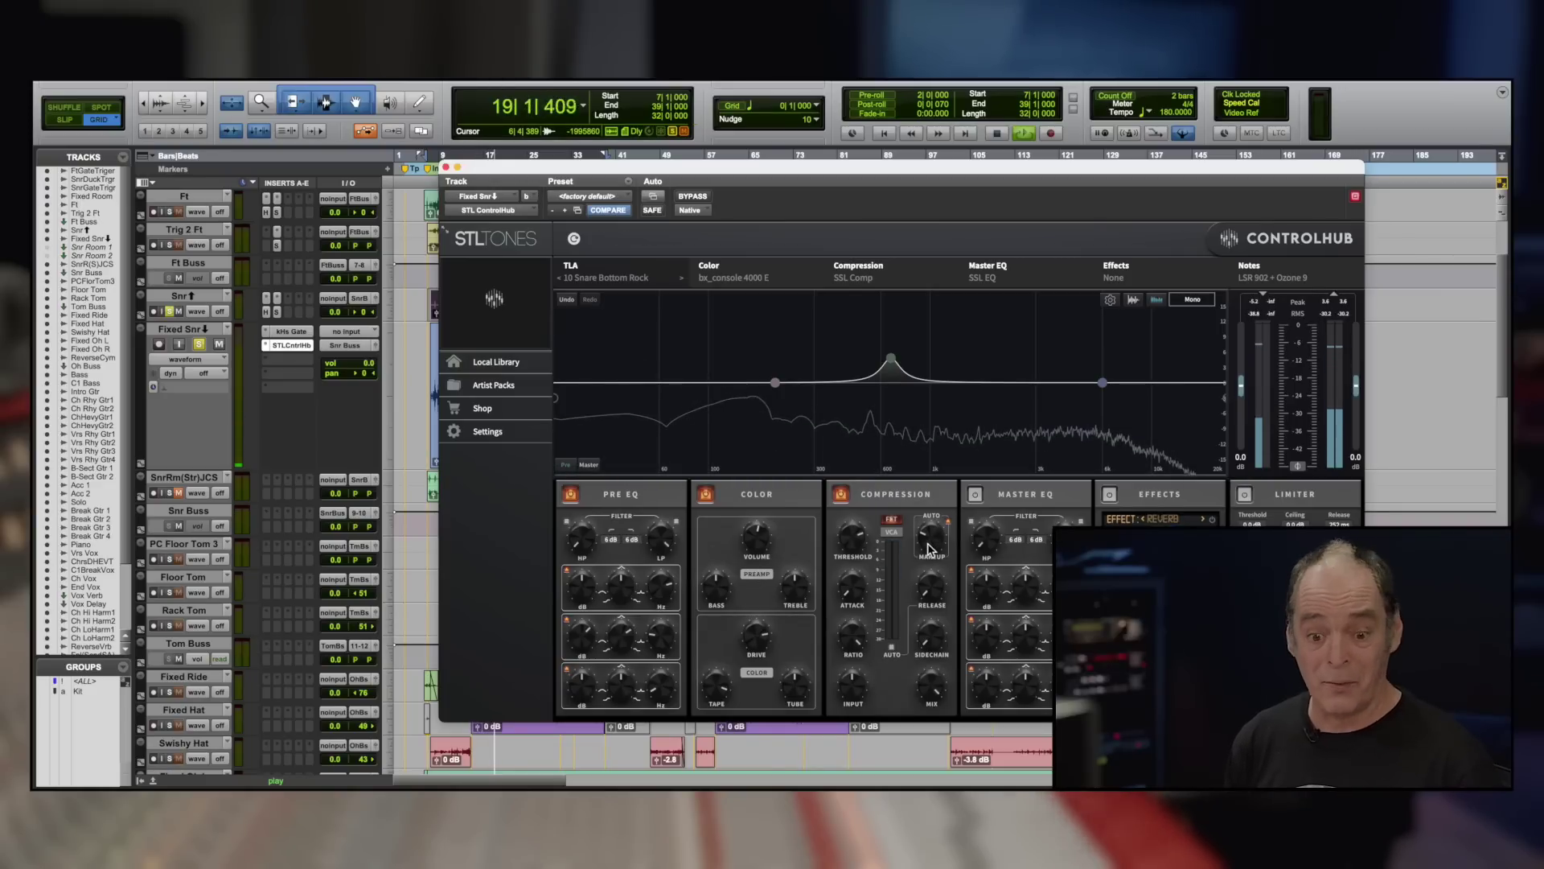
{"action": "left_click_drag", "start_coordinate": [929, 550], "coordinate": [924, 538]}
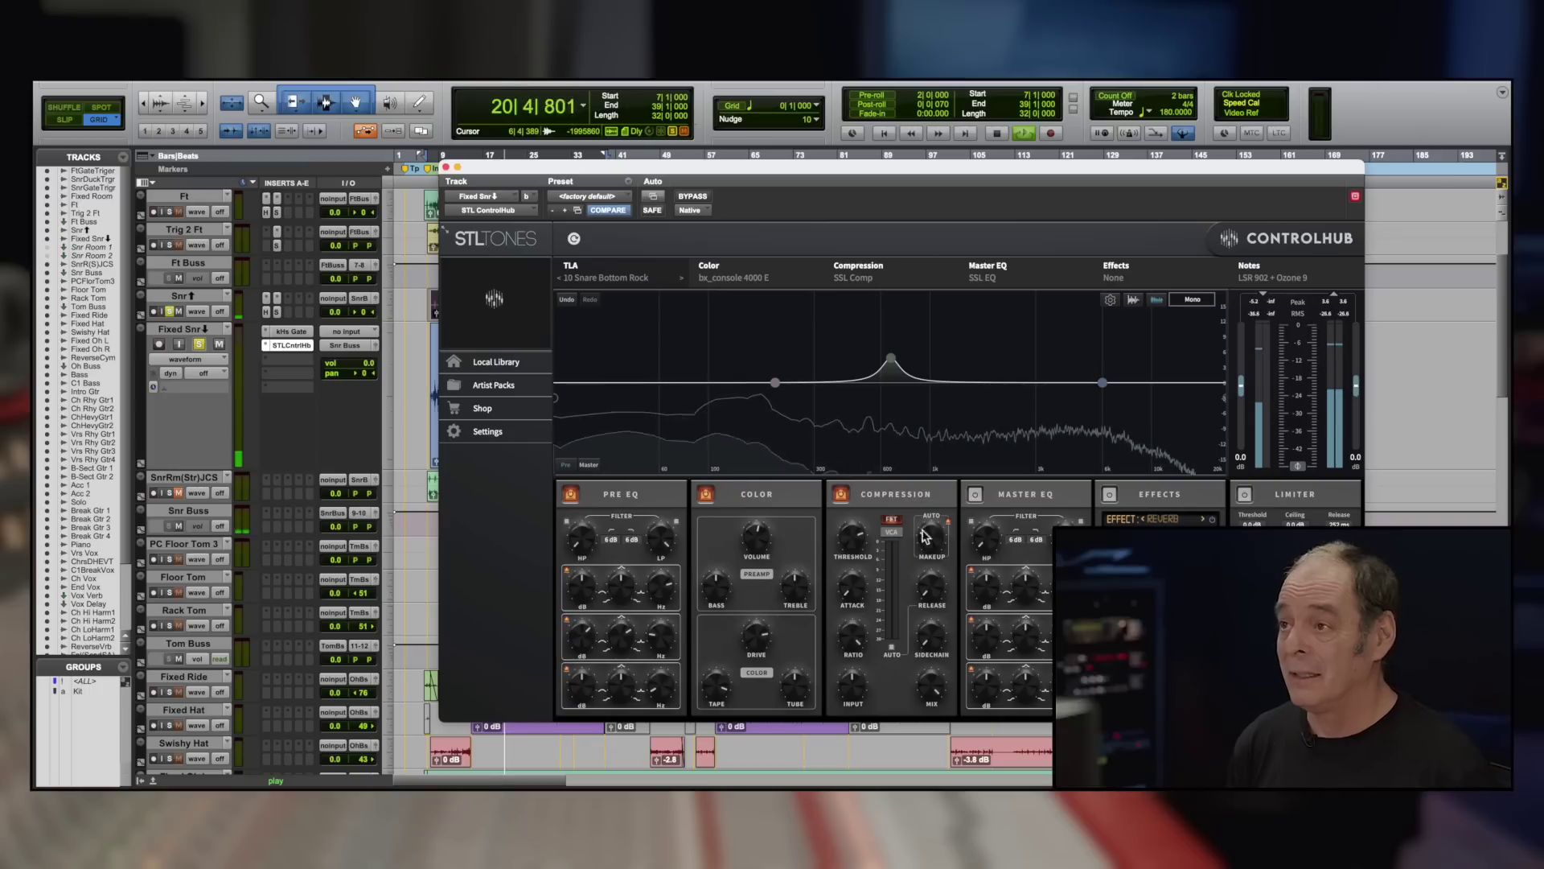
{"action": "left_click", "coordinate": [690, 197]}
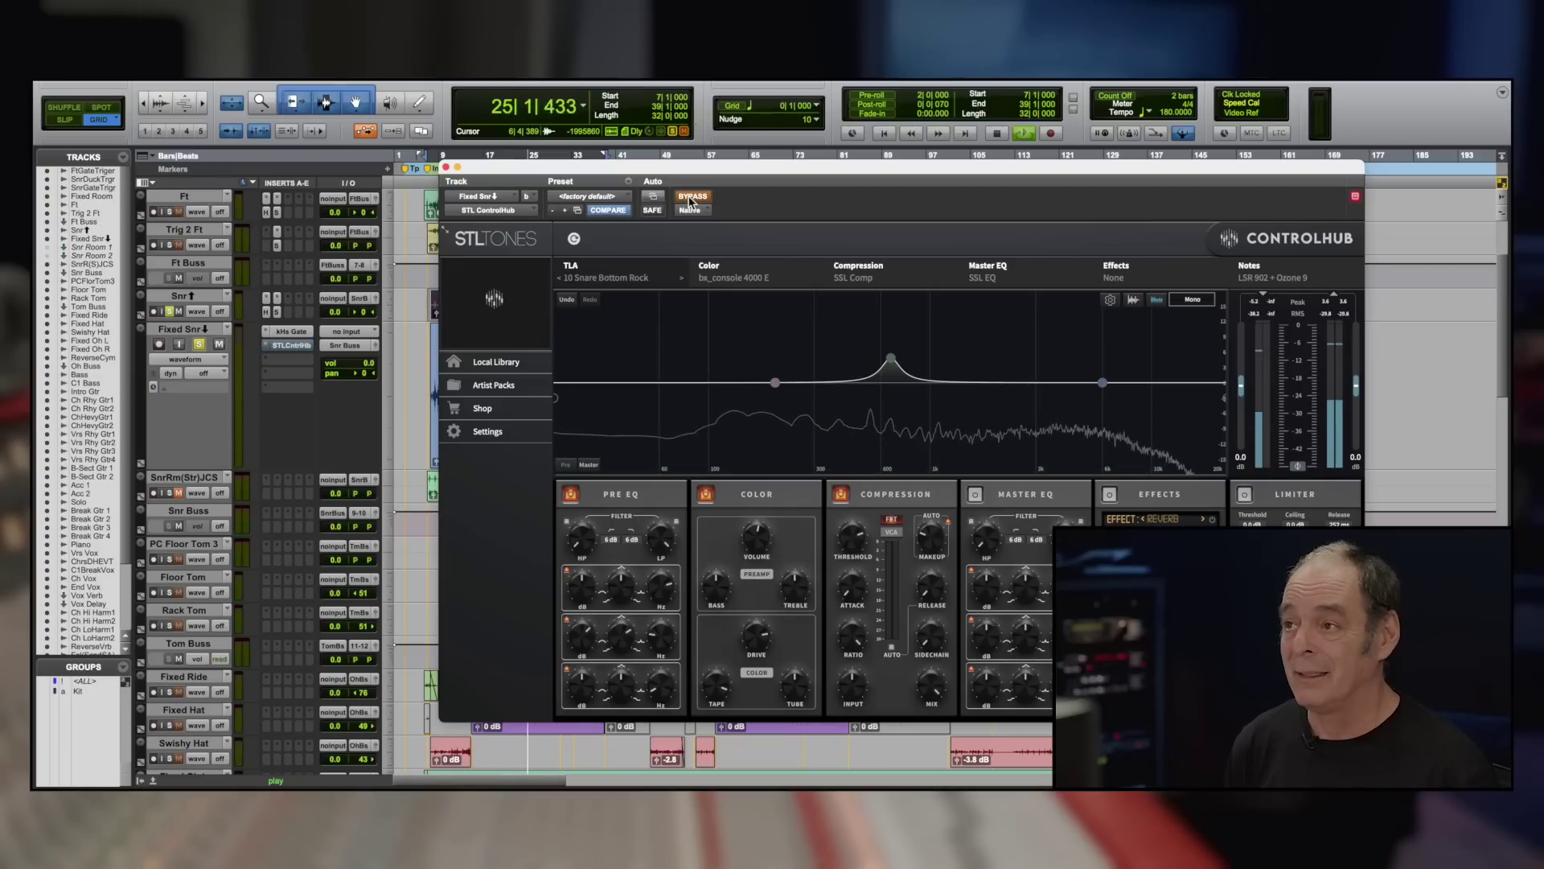
{"action": "left_click", "coordinate": [690, 197]}
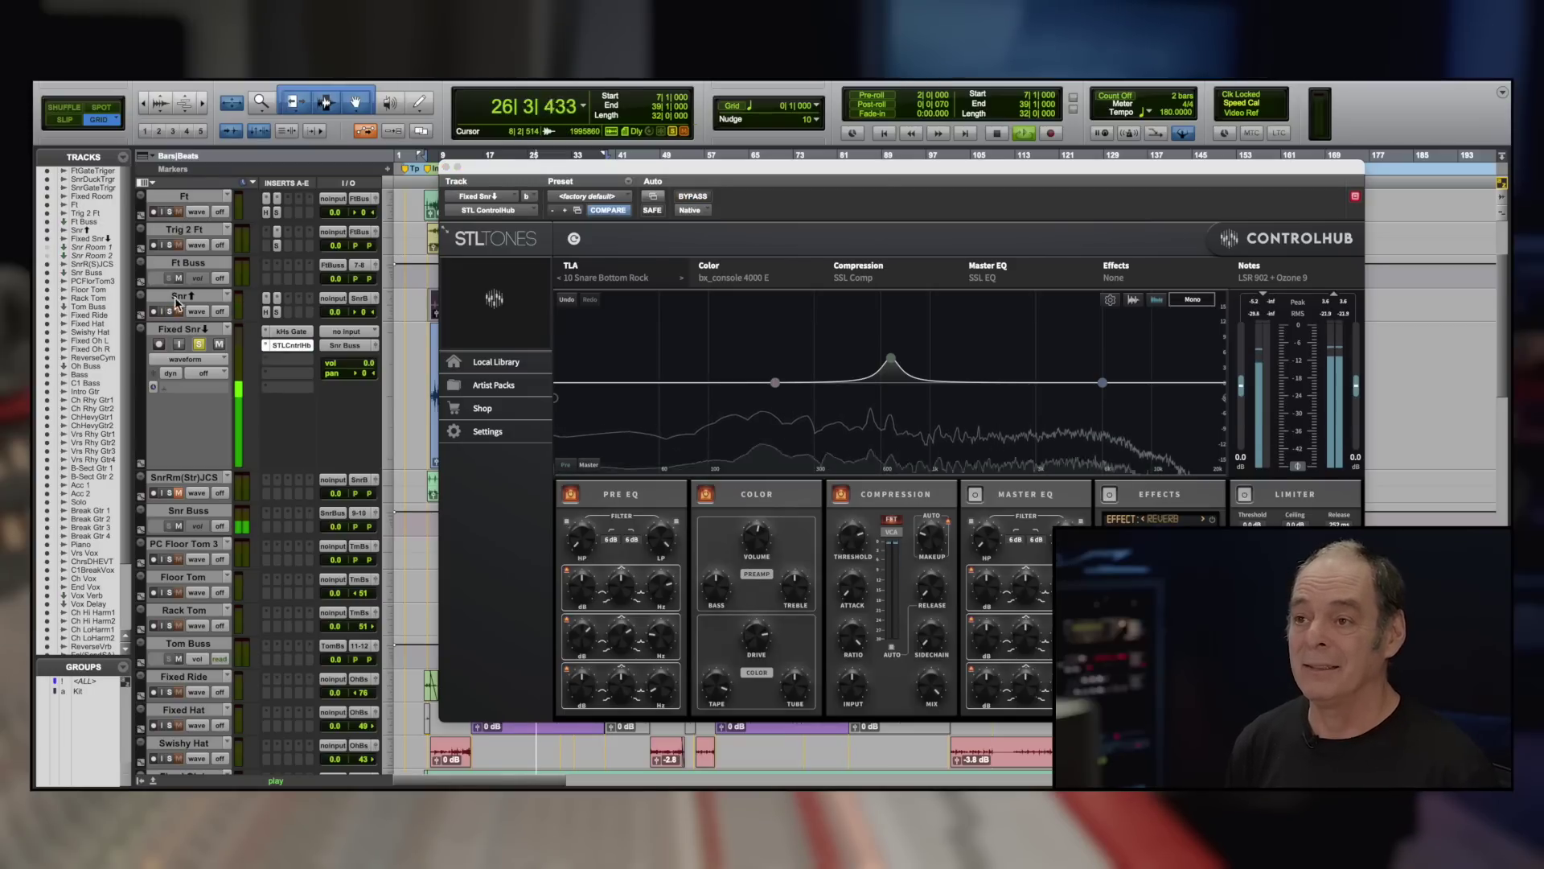
{"action": "left_click", "coordinate": [690, 197]}
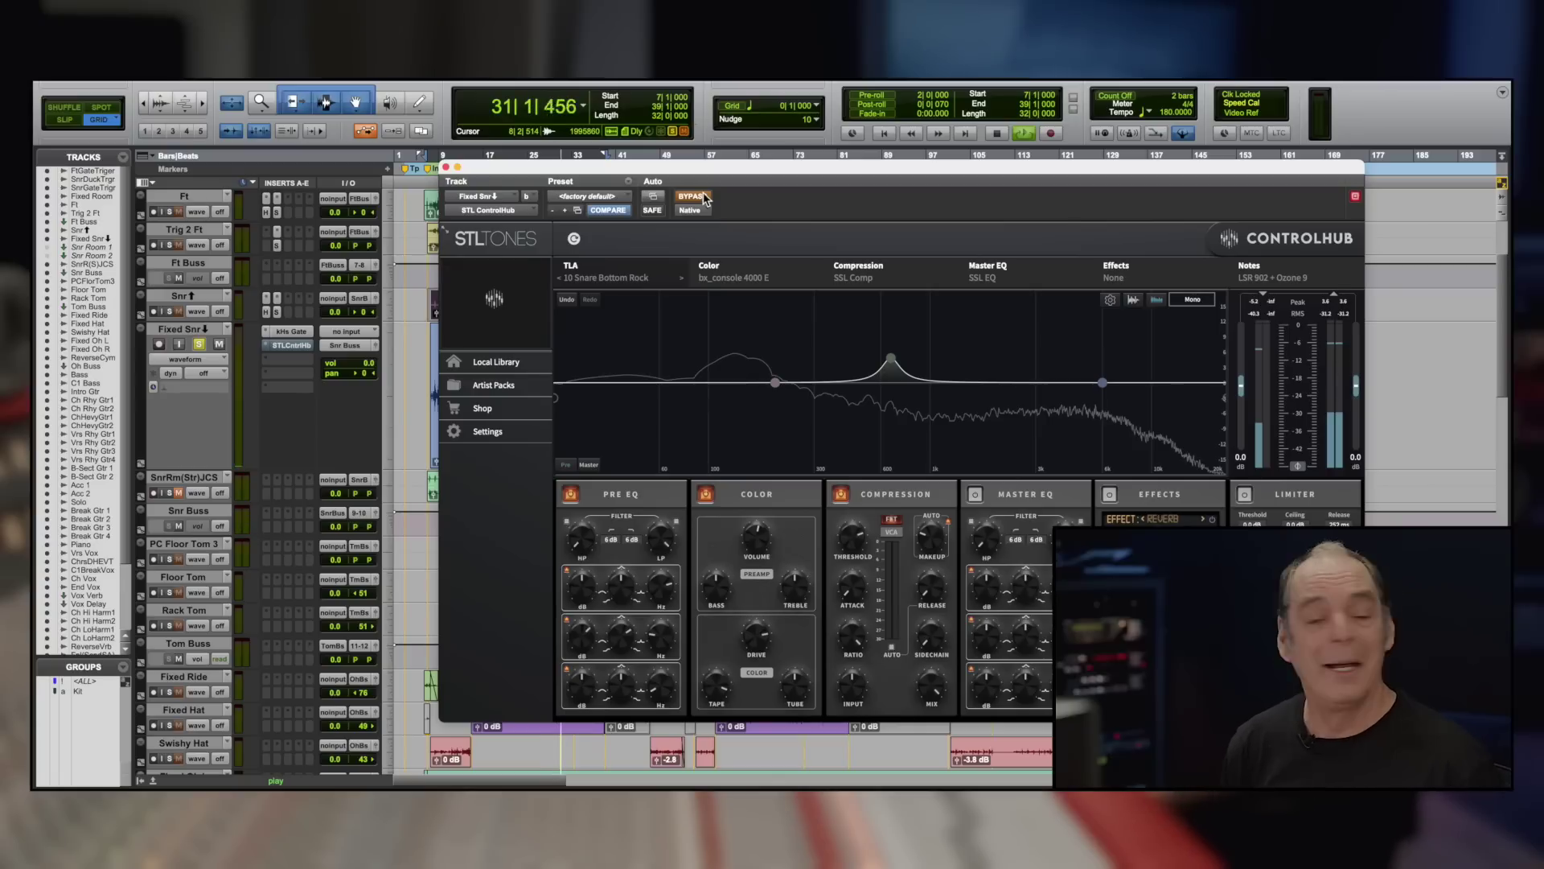
{"action": "left_click", "coordinate": [700, 197]}
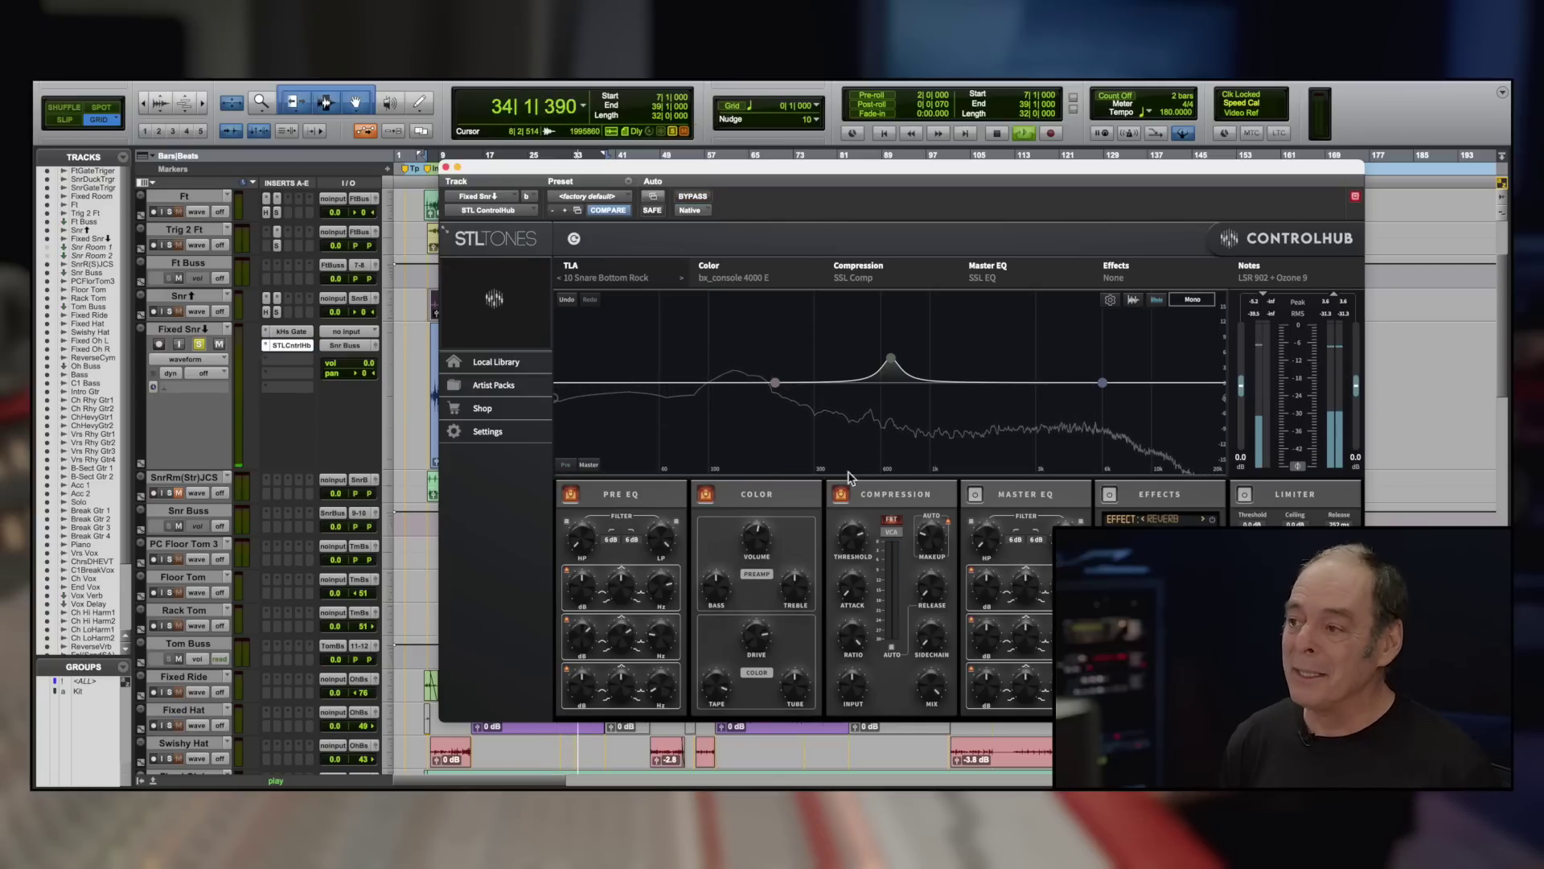
Step: Lower the treble in the Color section of the bottom snare's ControlHub
{"action": "mouse_move", "coordinate": [792, 599]}
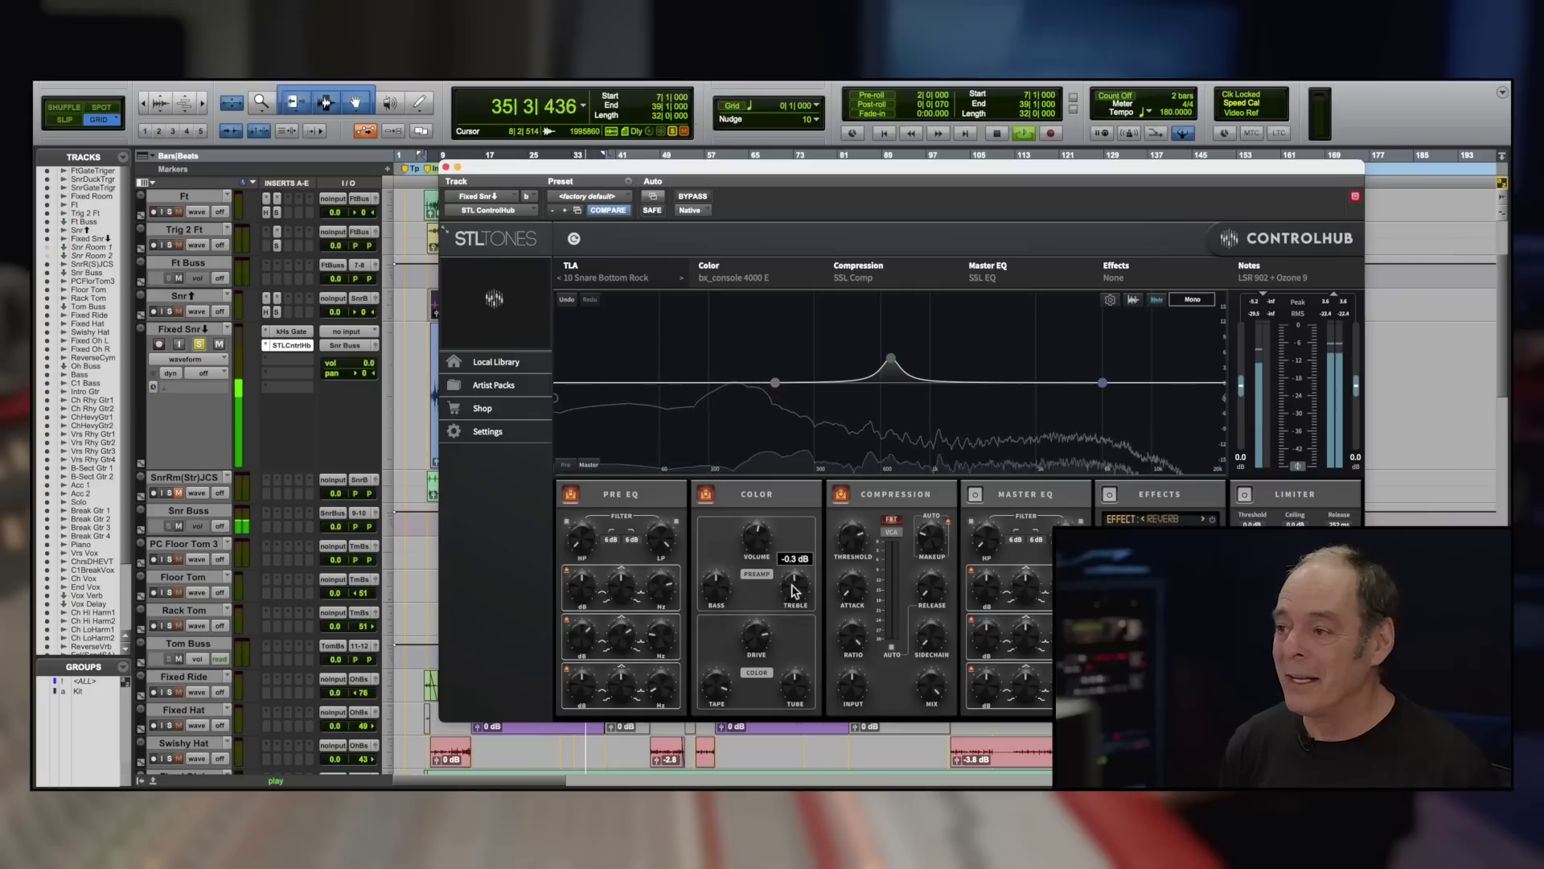
{"action": "left_click_drag", "start_coordinate": [792, 599], "coordinate": [788, 617]}
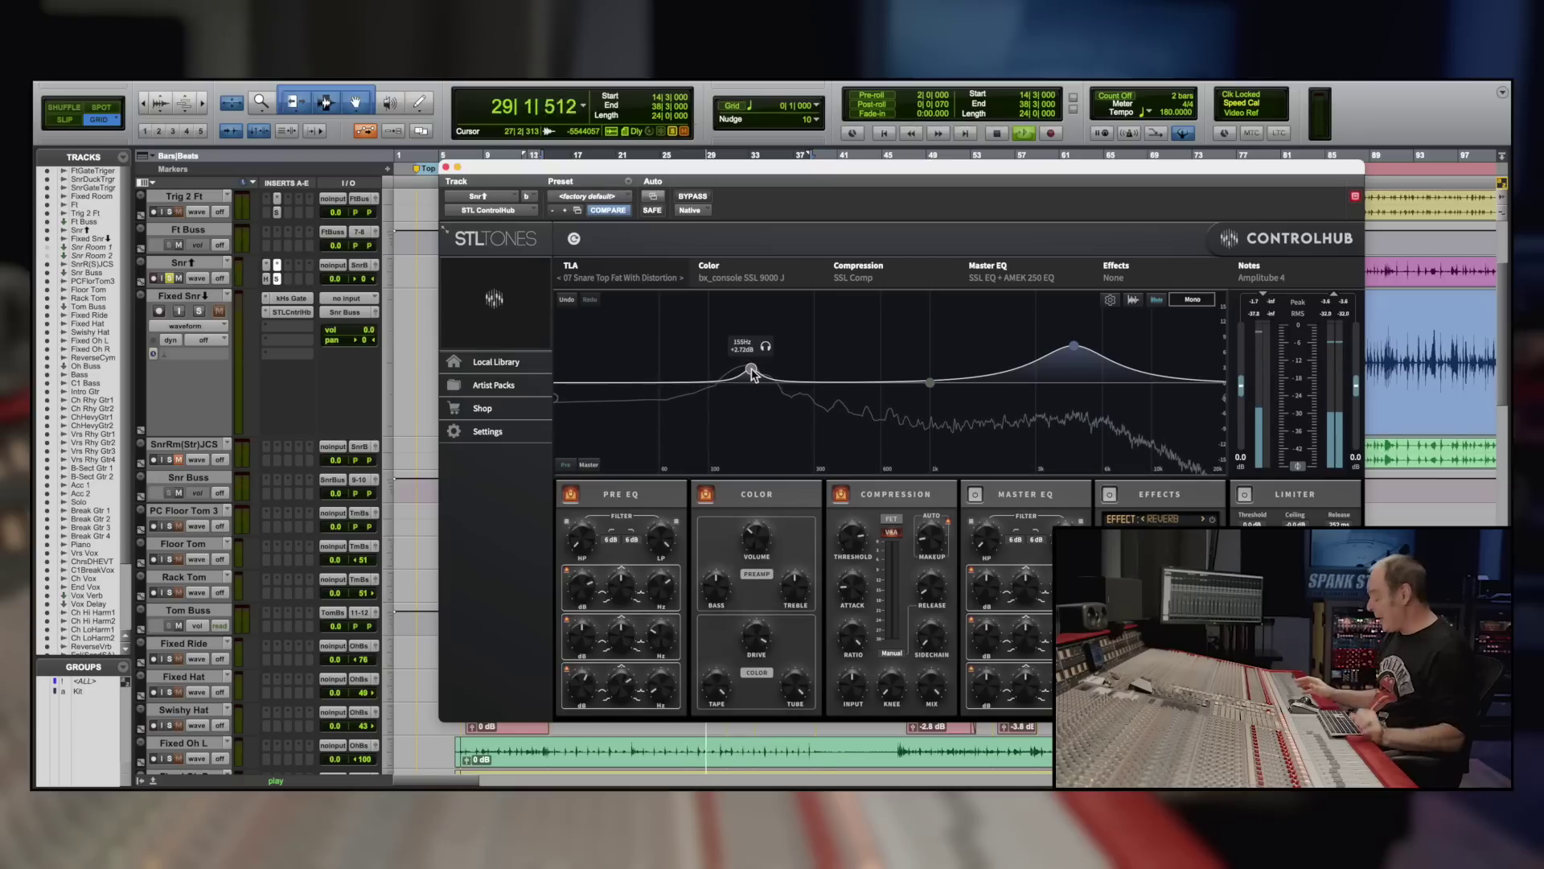
Step: Try a strong narrow low-band boost in the top snare's ControlHub Pre EQ and return the band to flat
{"action": "left_click_drag", "start_coordinate": [748, 346], "coordinate": [752, 309]}
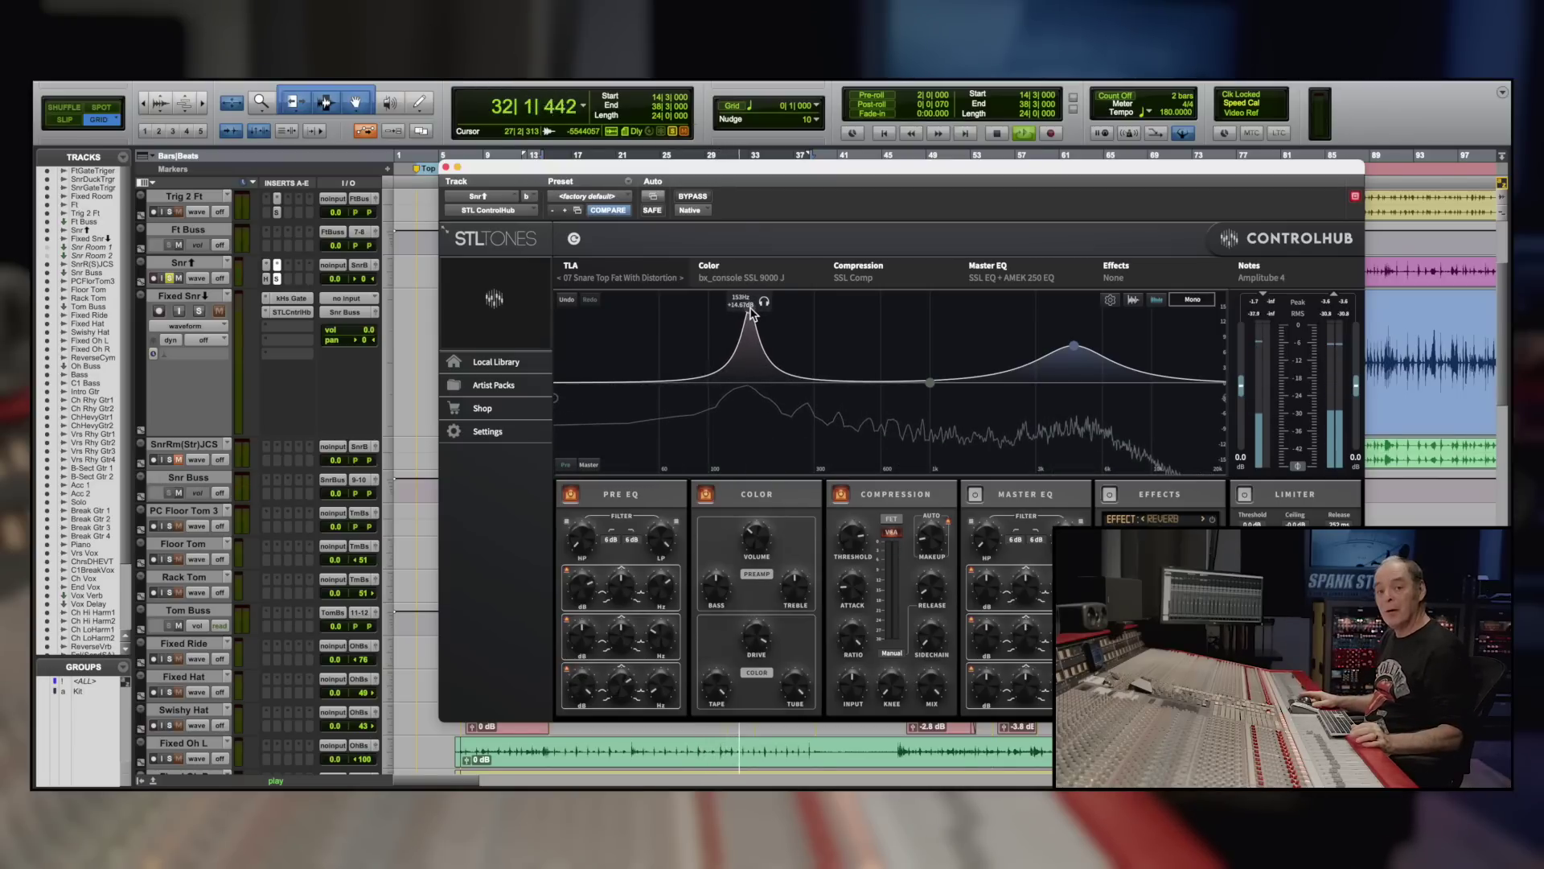
{"action": "left_click_drag", "start_coordinate": [752, 309], "coordinate": [756, 376]}
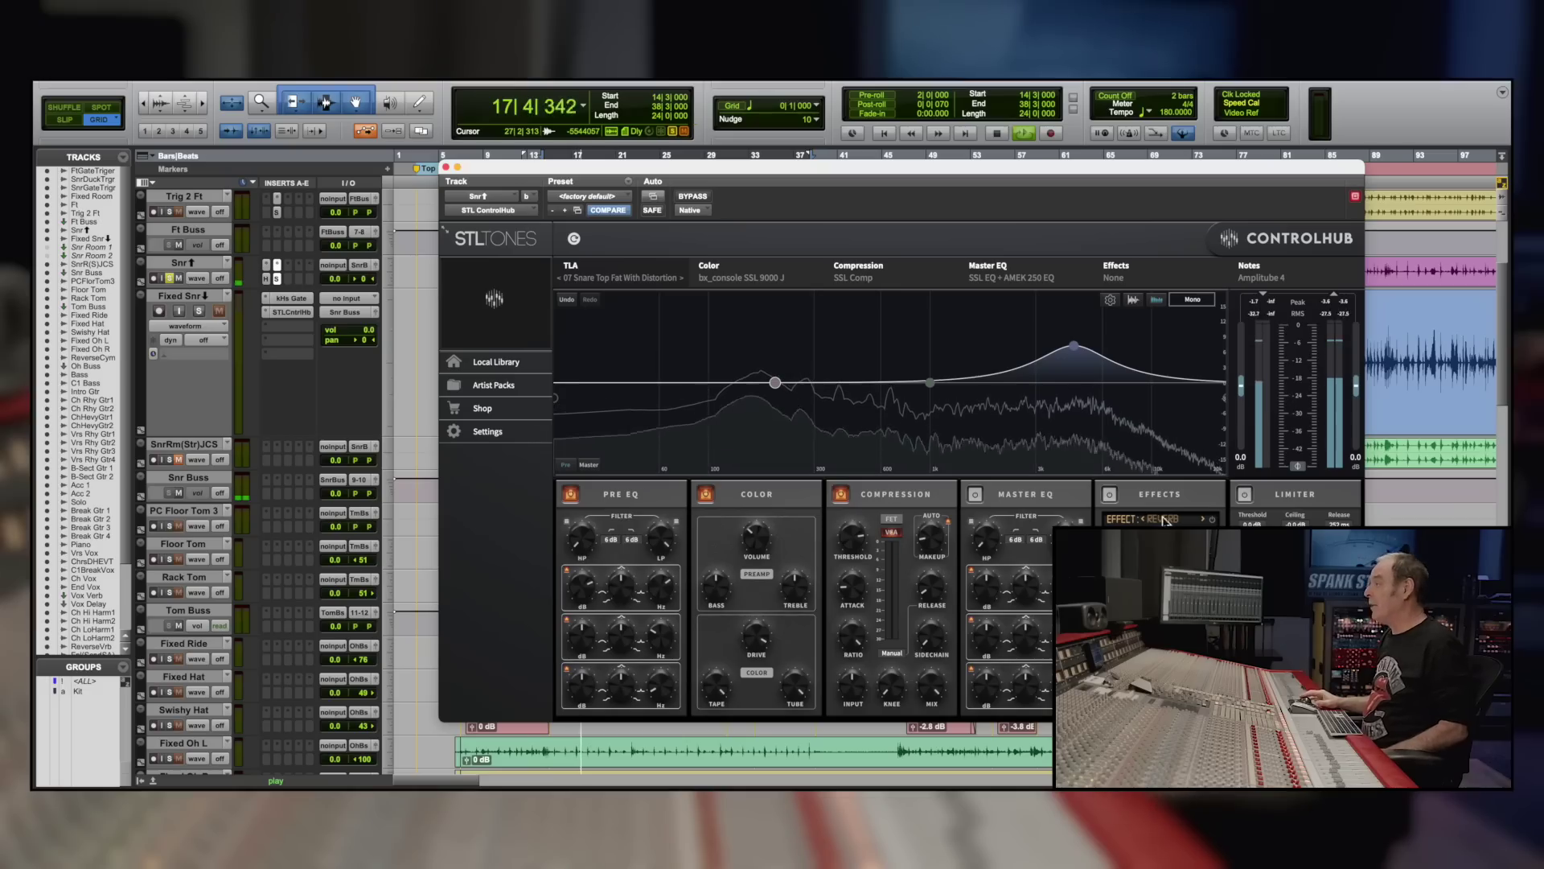
Step: Turn on the top snare's Master EQ, raise its low band slightly, and compare it against the Pre EQ
{"action": "left_click", "coordinate": [975, 493]}
{"action": "left_click", "coordinate": [570, 494]}
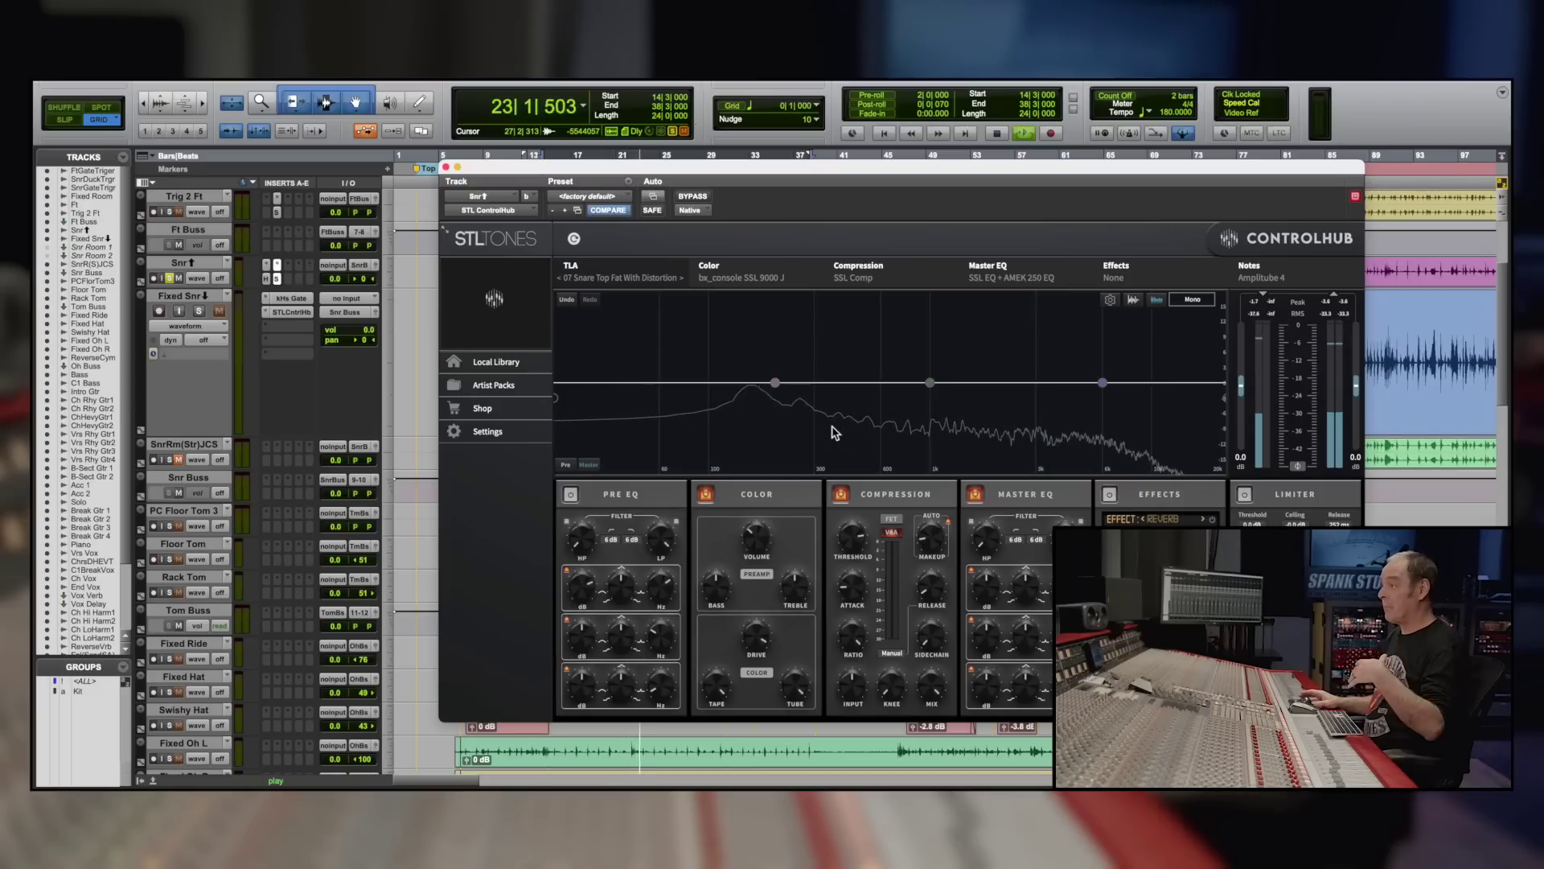
{"action": "mouse_move", "coordinate": [779, 390]}
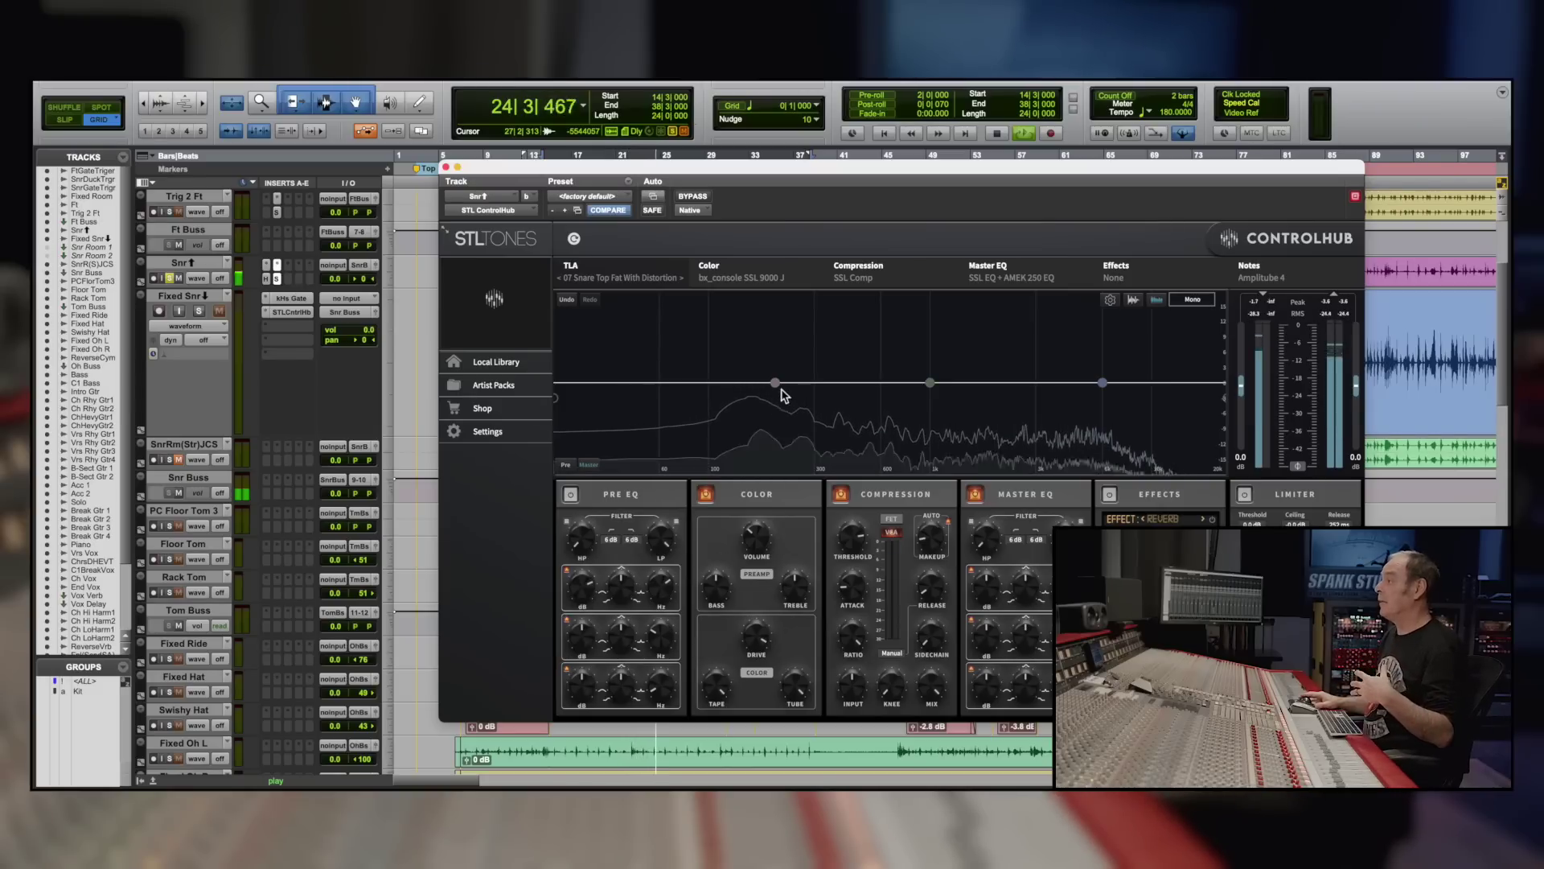
{"action": "left_click_drag", "start_coordinate": [777, 385], "coordinate": [756, 376]}
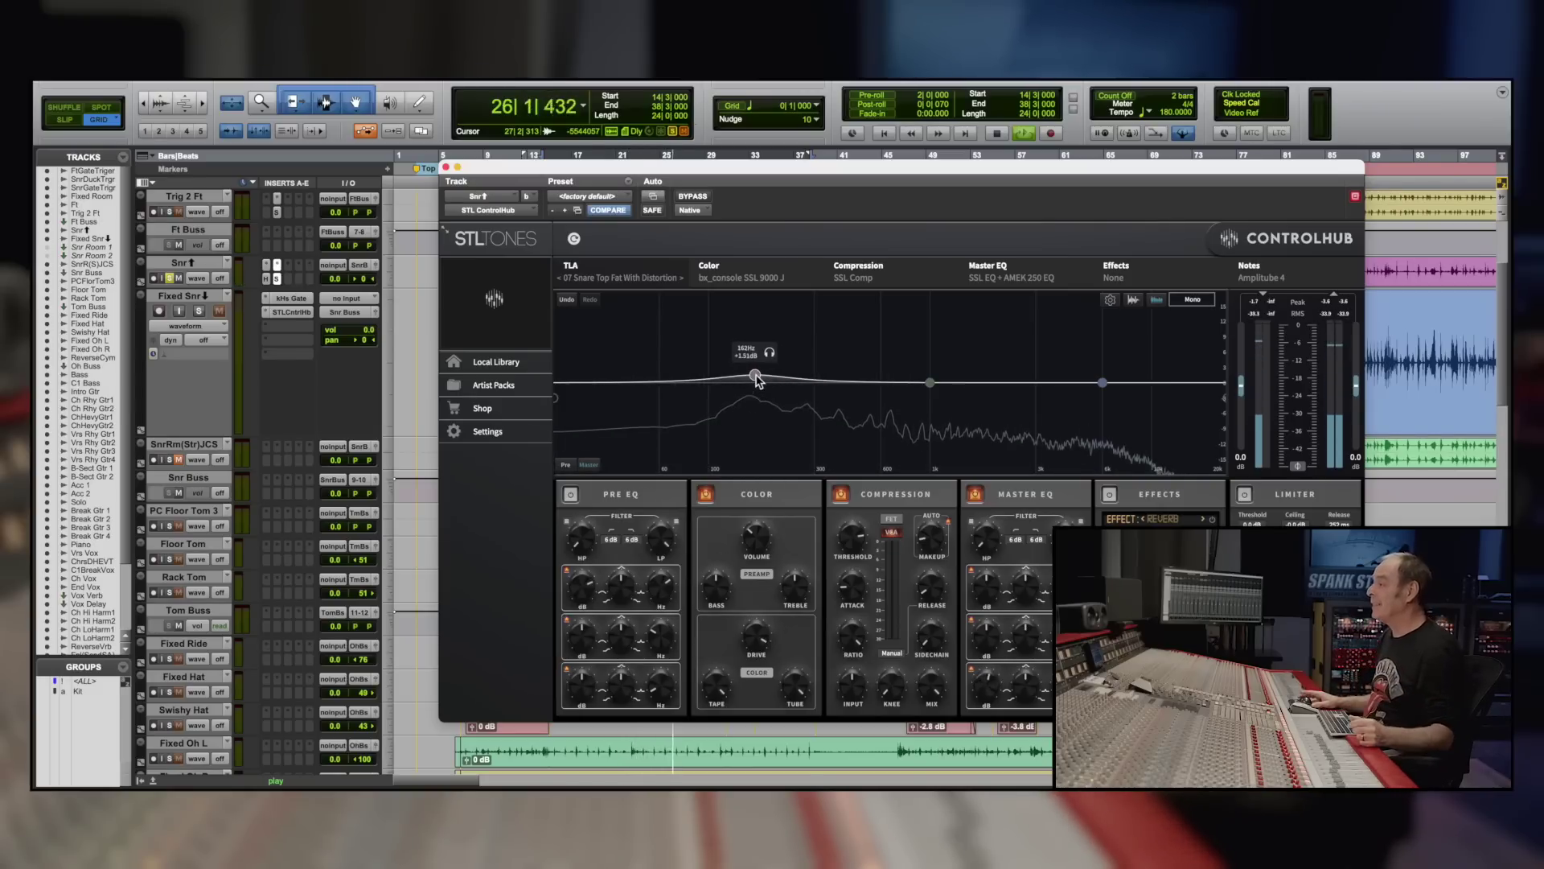
{"action": "left_click", "coordinate": [588, 464]}
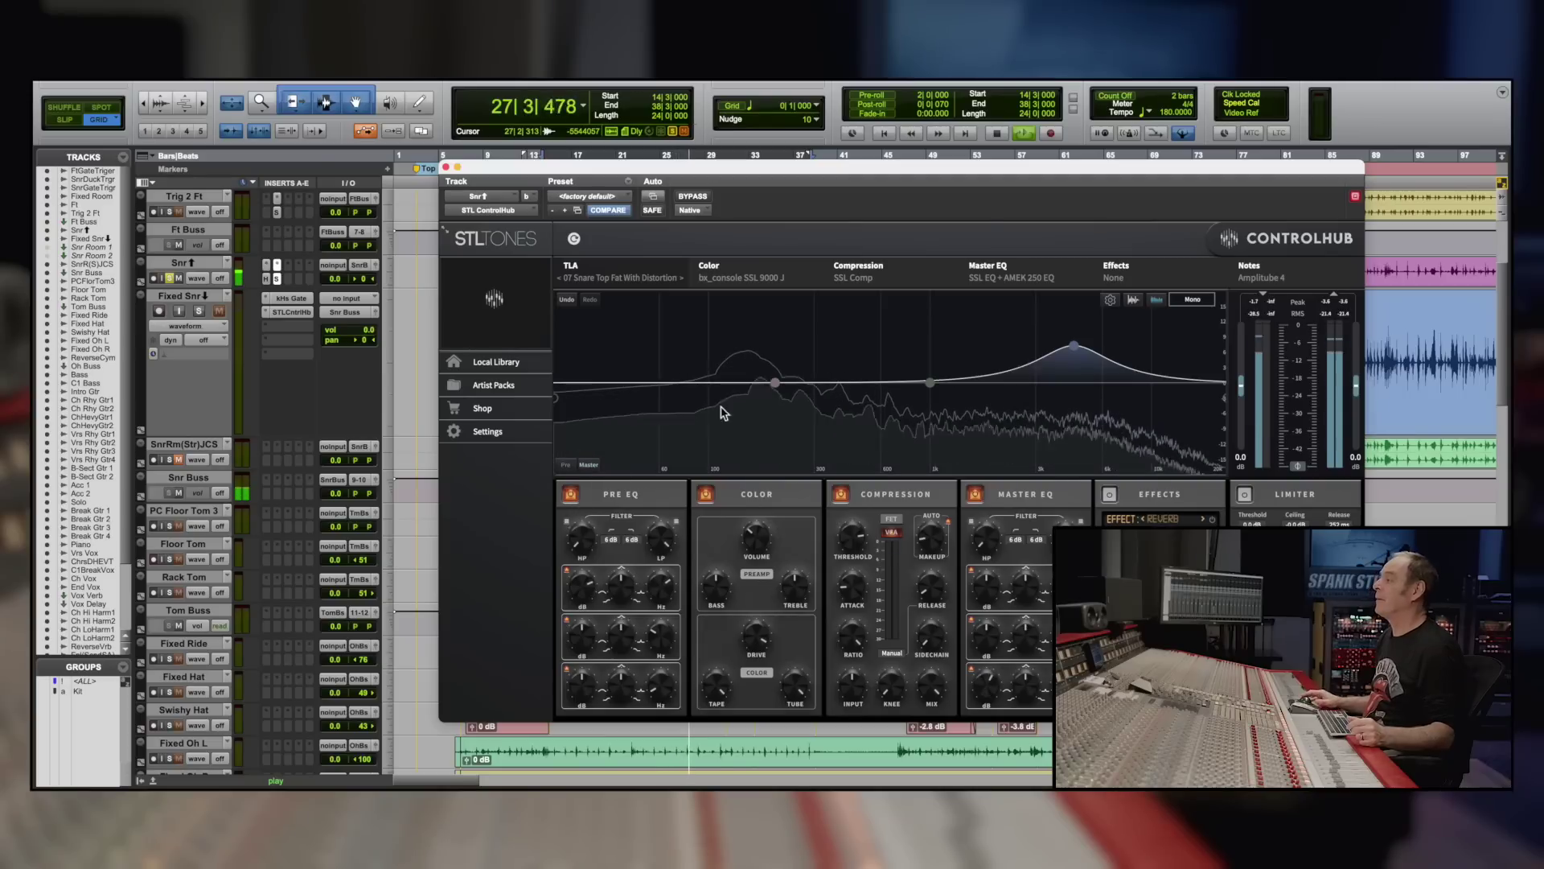
{"action": "left_click", "coordinate": [570, 493]}
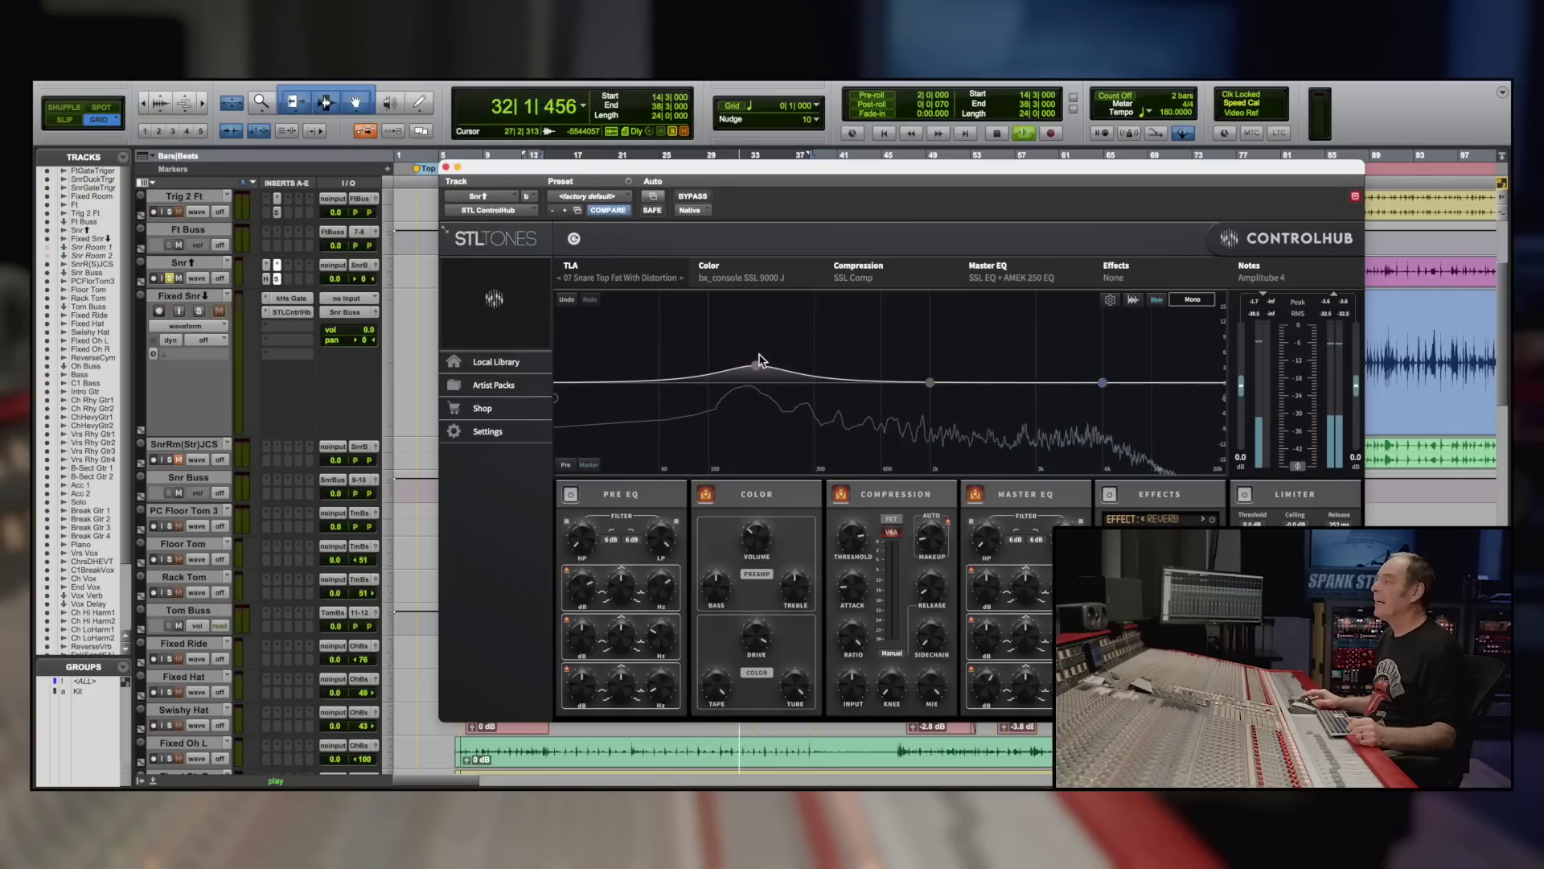
Step: Narrow the Master EQ's low band, boost it about 15 dB near 160 Hz and audition the band in solo
{"action": "left_click_drag", "start_coordinate": [760, 370], "coordinate": [755, 346]}
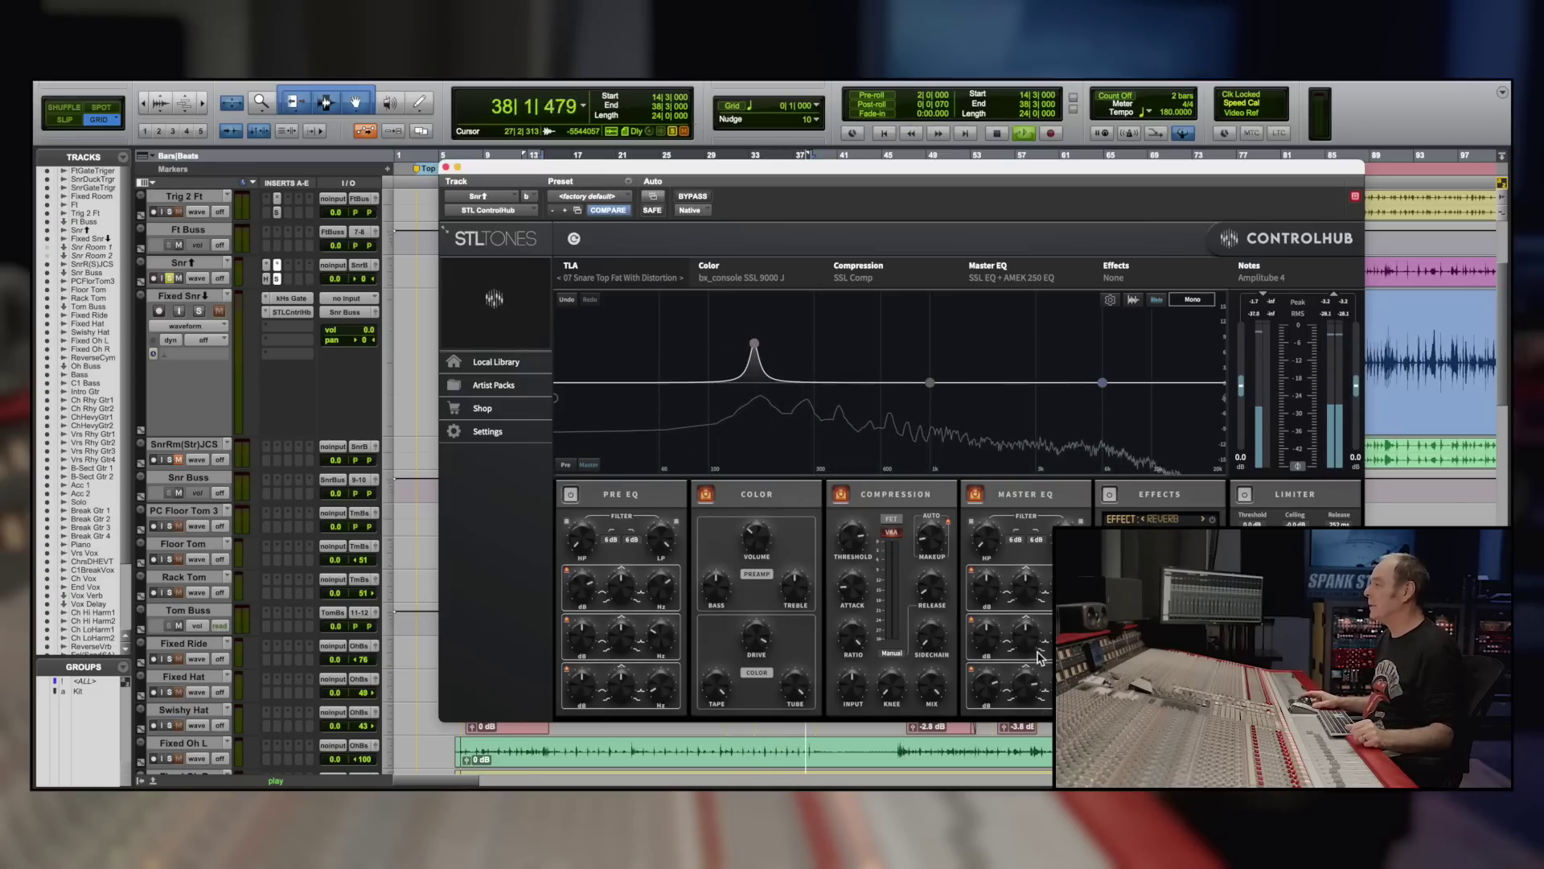
{"action": "left_click_drag", "start_coordinate": [758, 347], "coordinate": [749, 285]}
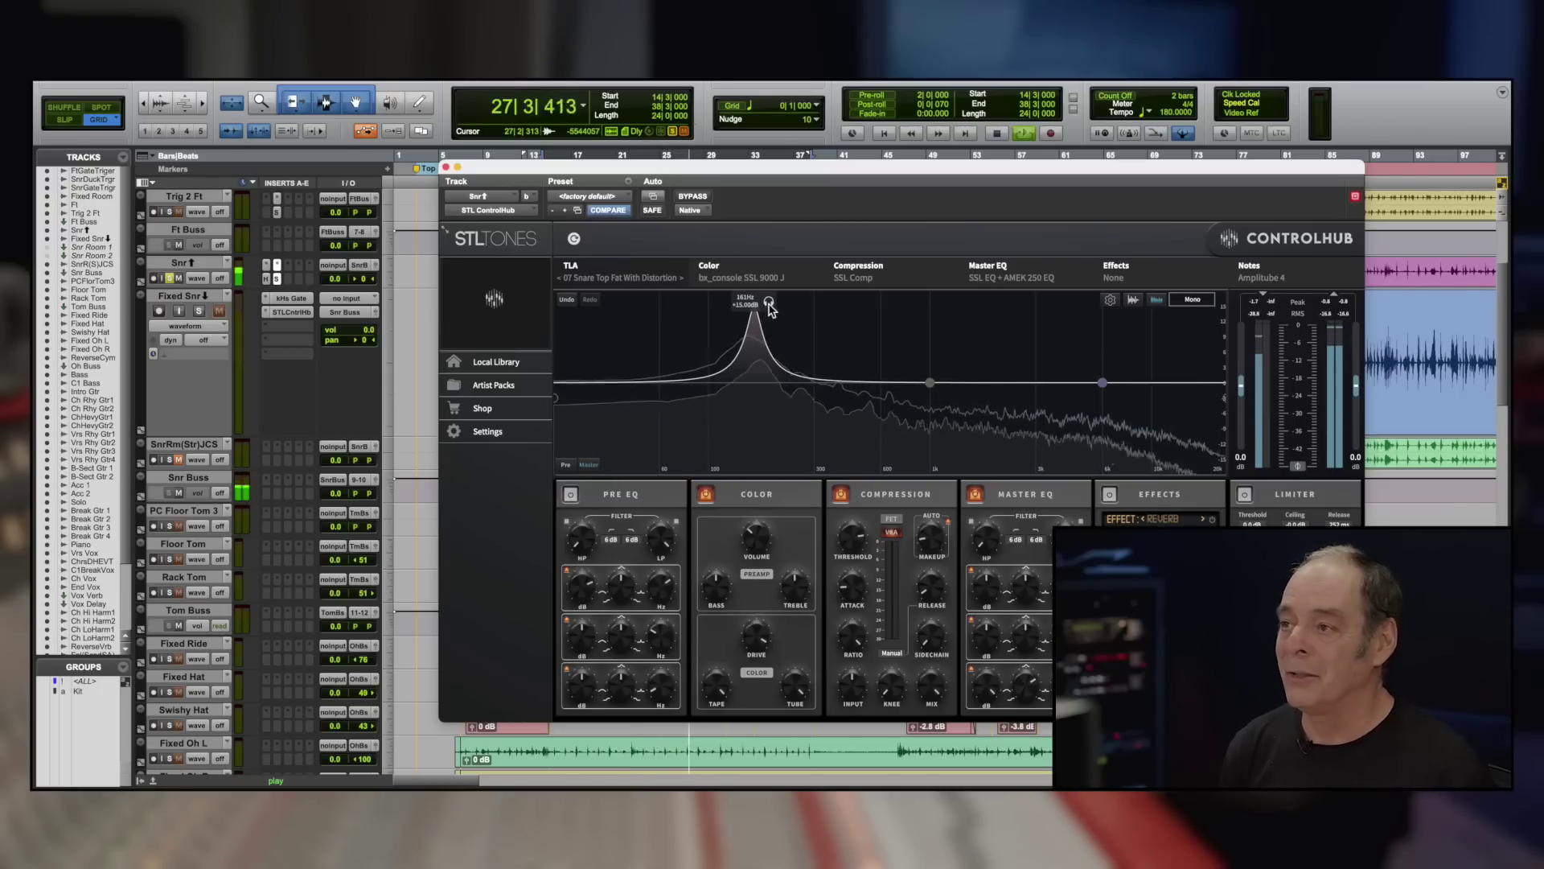
{"action": "left_click", "coordinate": [769, 304]}
{"action": "left_click", "coordinate": [769, 303]}
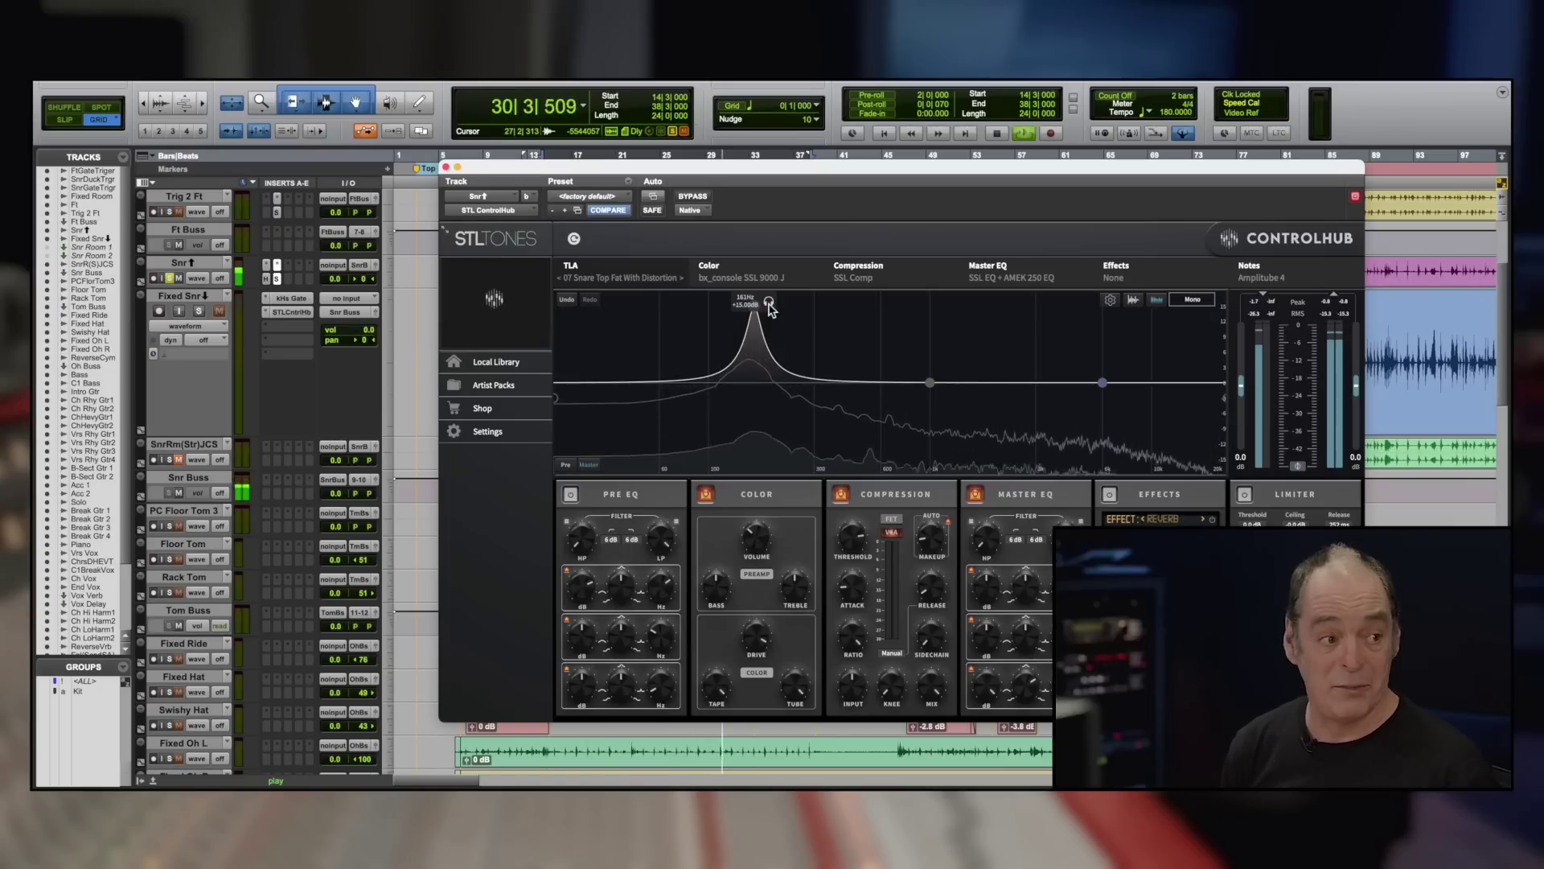
Step: Set the low band gain of the top snare's Master EQ to 8.7 dB and switch the Pre EQ back on
{"action": "left_click_drag", "start_coordinate": [997, 697], "coordinate": [972, 720]}
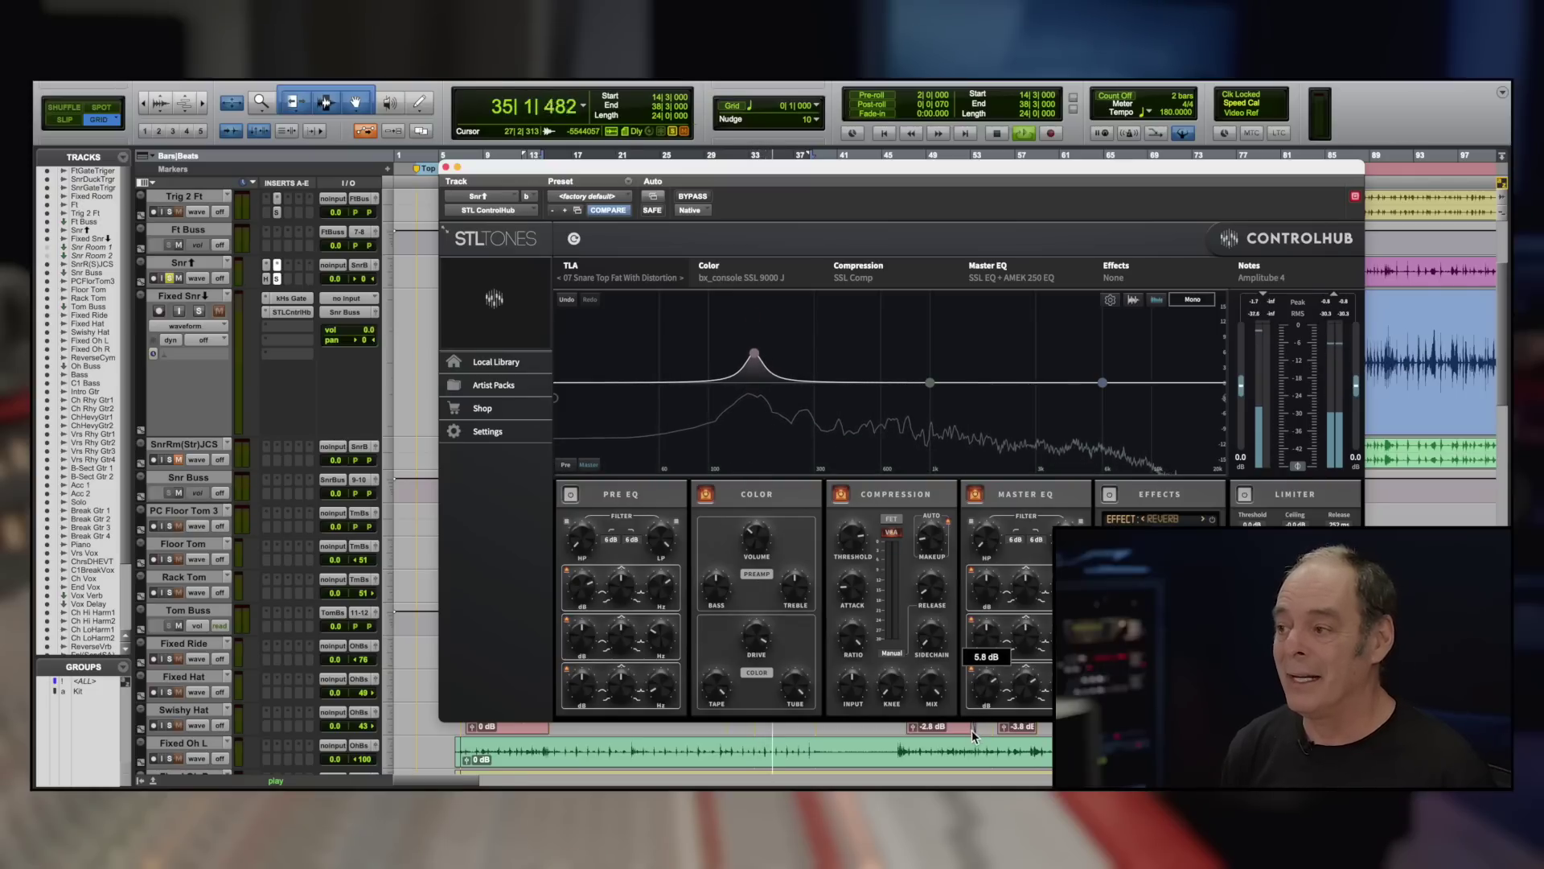
{"action": "left_click", "coordinate": [570, 494]}
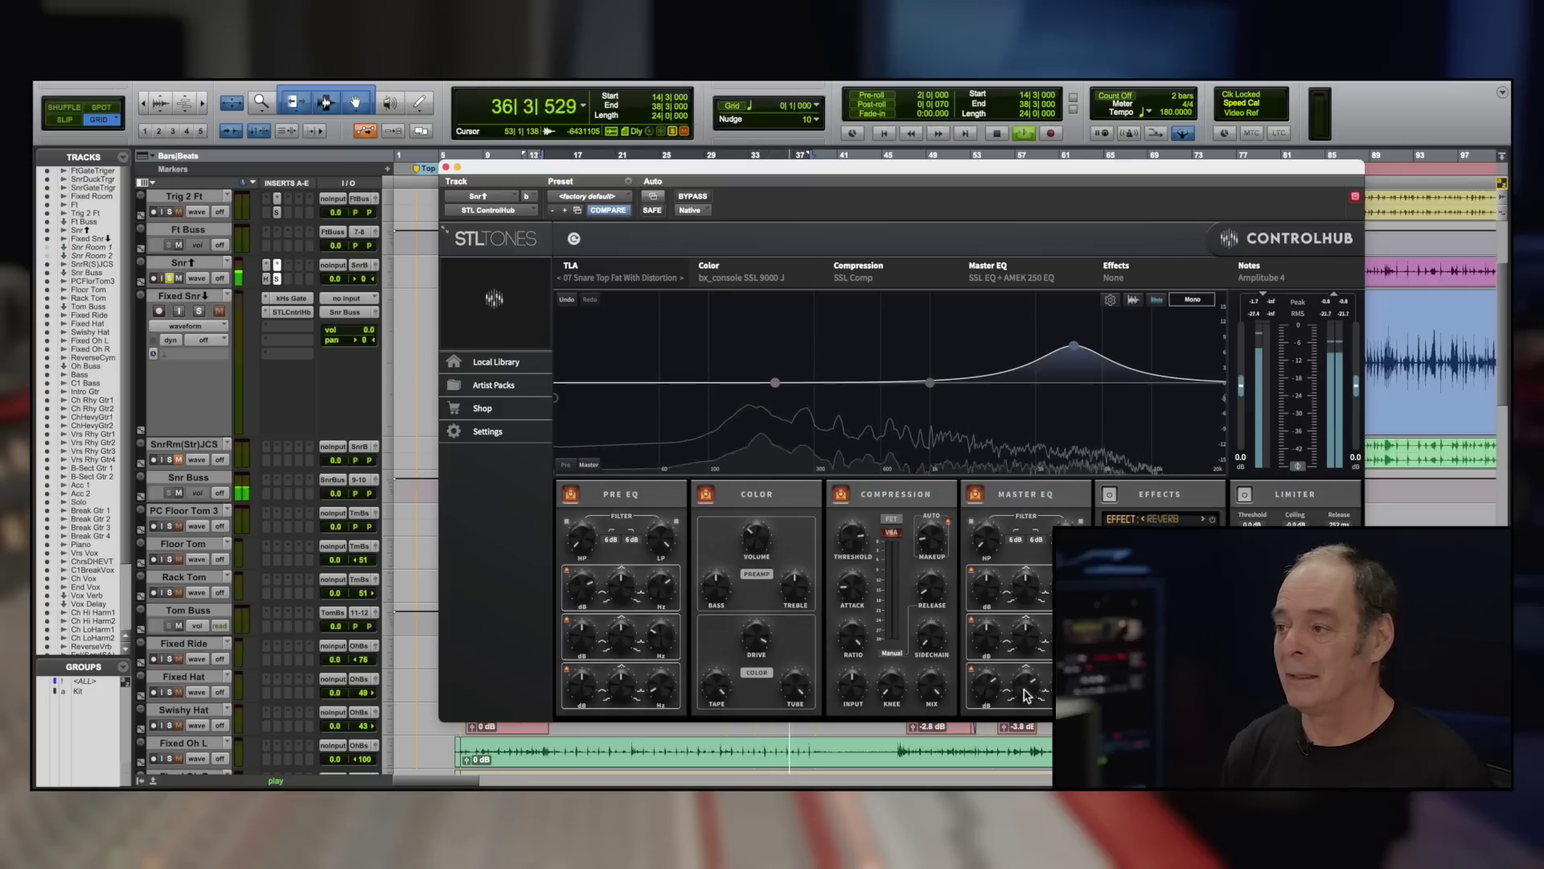
{"action": "left_click_drag", "start_coordinate": [990, 684], "coordinate": [986, 695]}
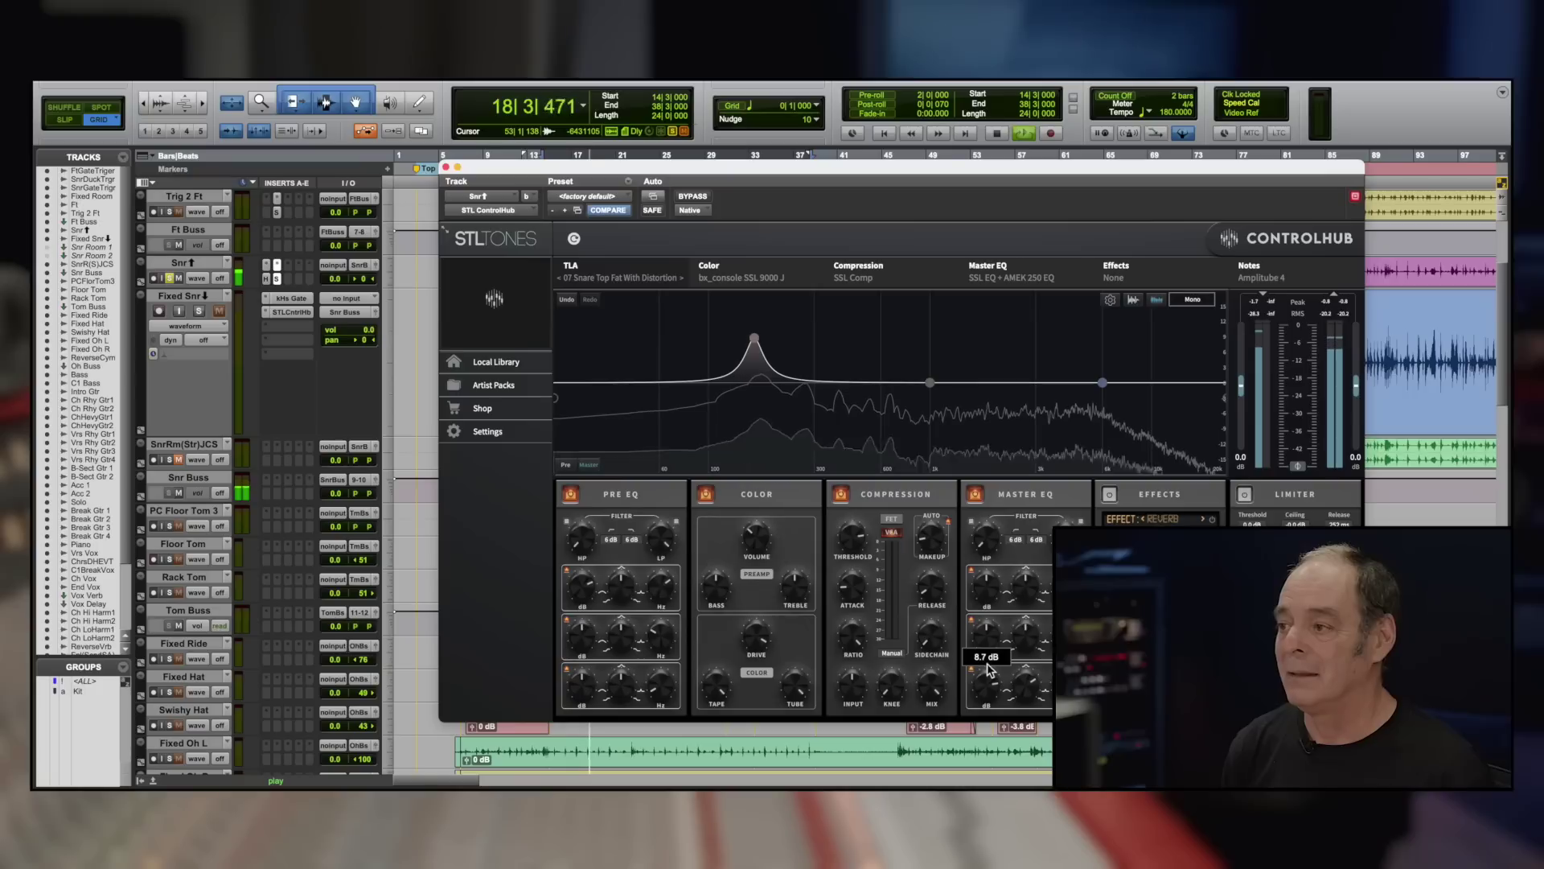
Step: Take the top snare out of solo and load the TLA drum preset 26 Room L SPANK in the stereo snare room's ControlHub
{"action": "left_click", "coordinate": [166, 278]}
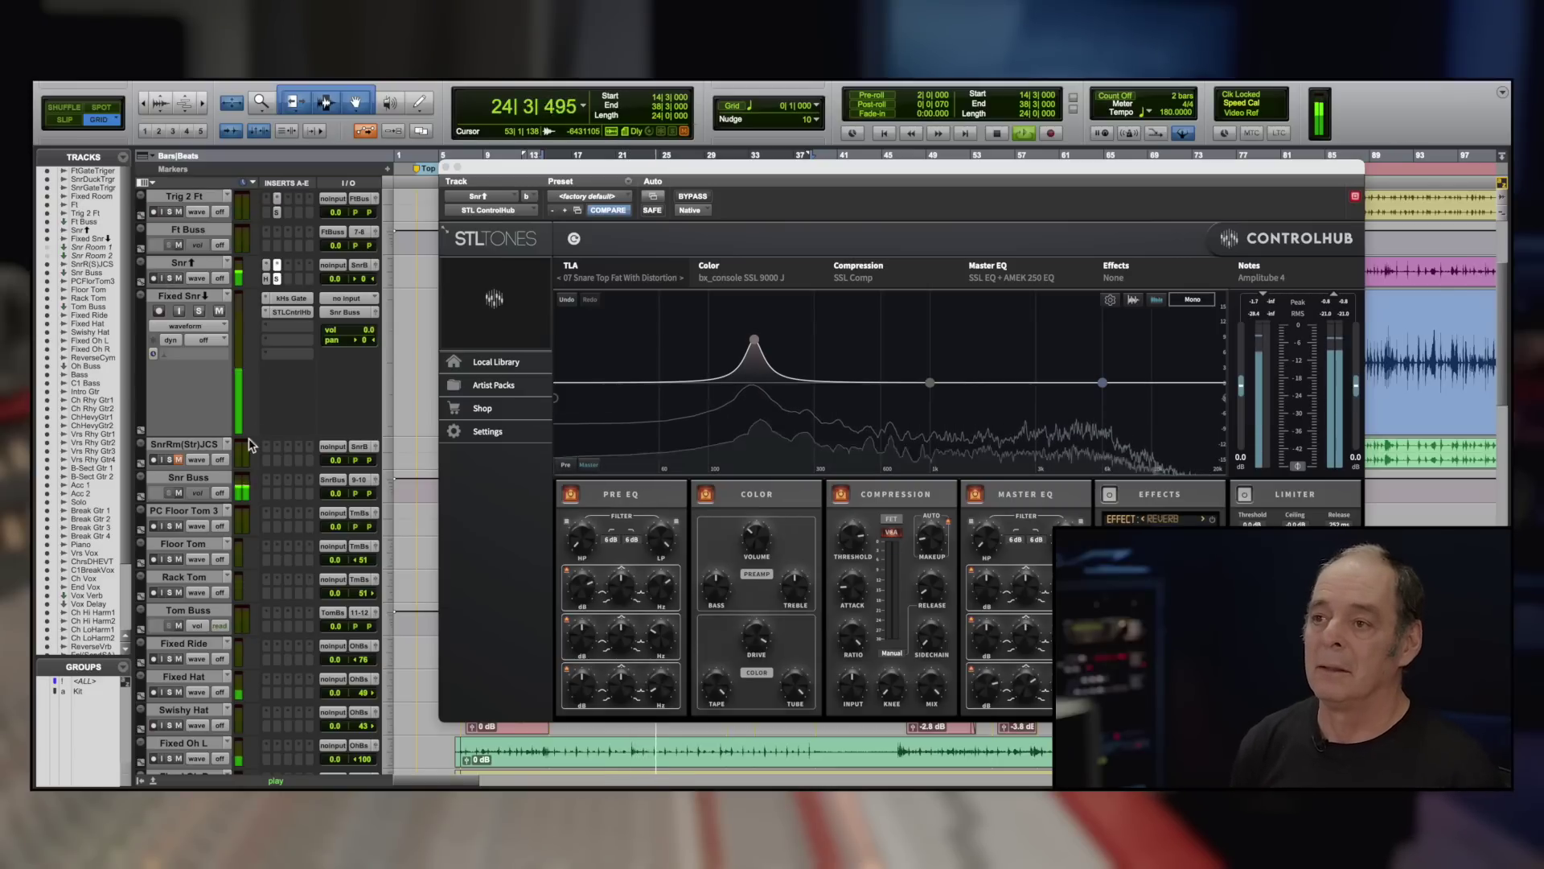
{"action": "left_click", "coordinate": [171, 460]}
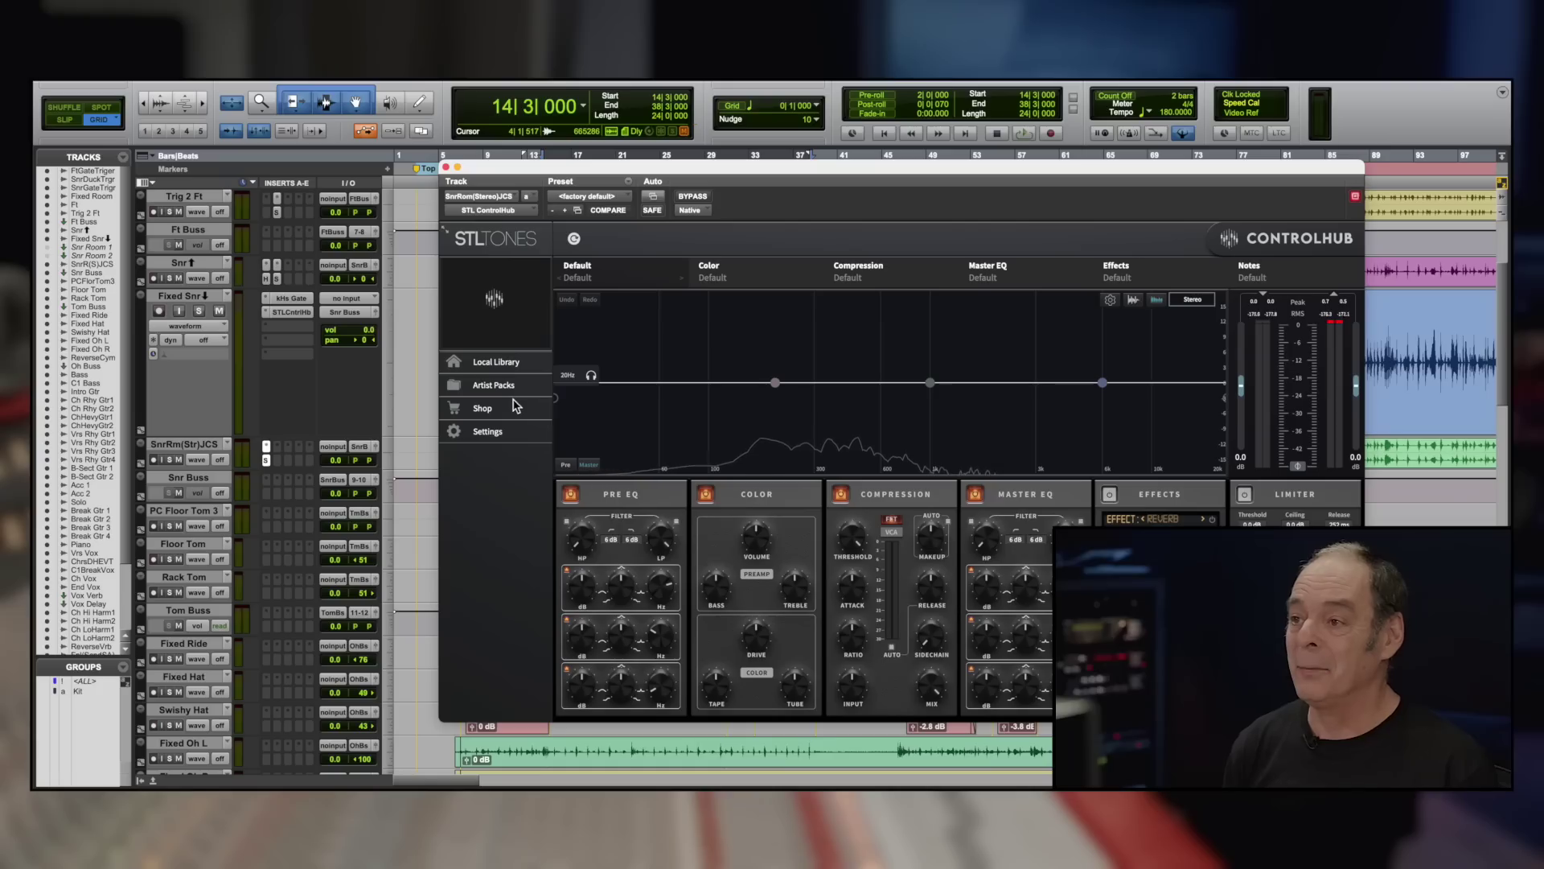
{"action": "left_click", "coordinate": [513, 388]}
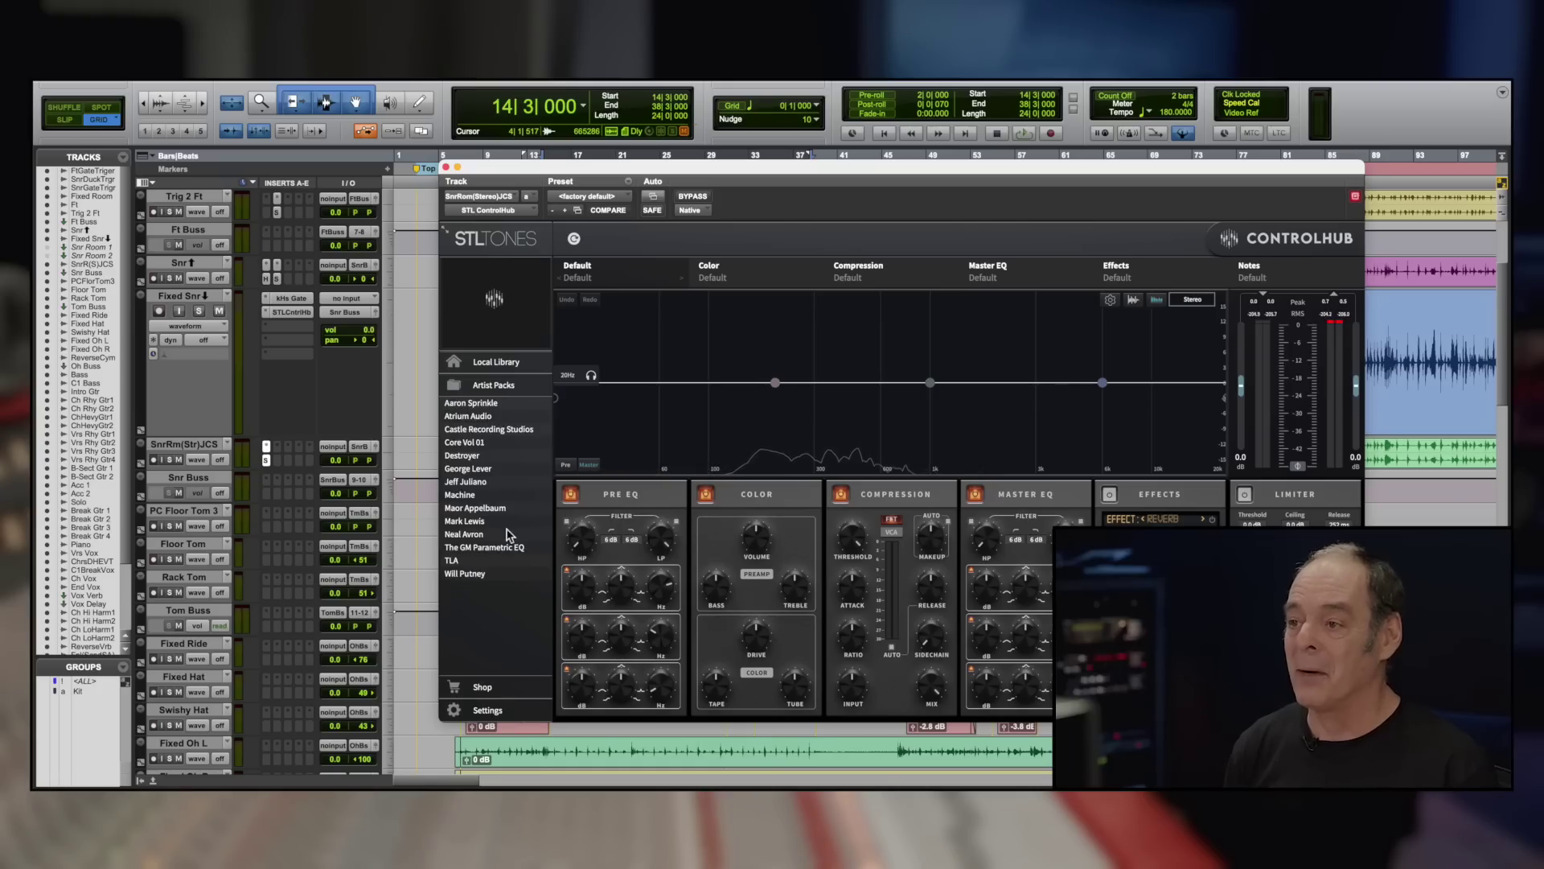
{"action": "left_click", "coordinate": [490, 562]}
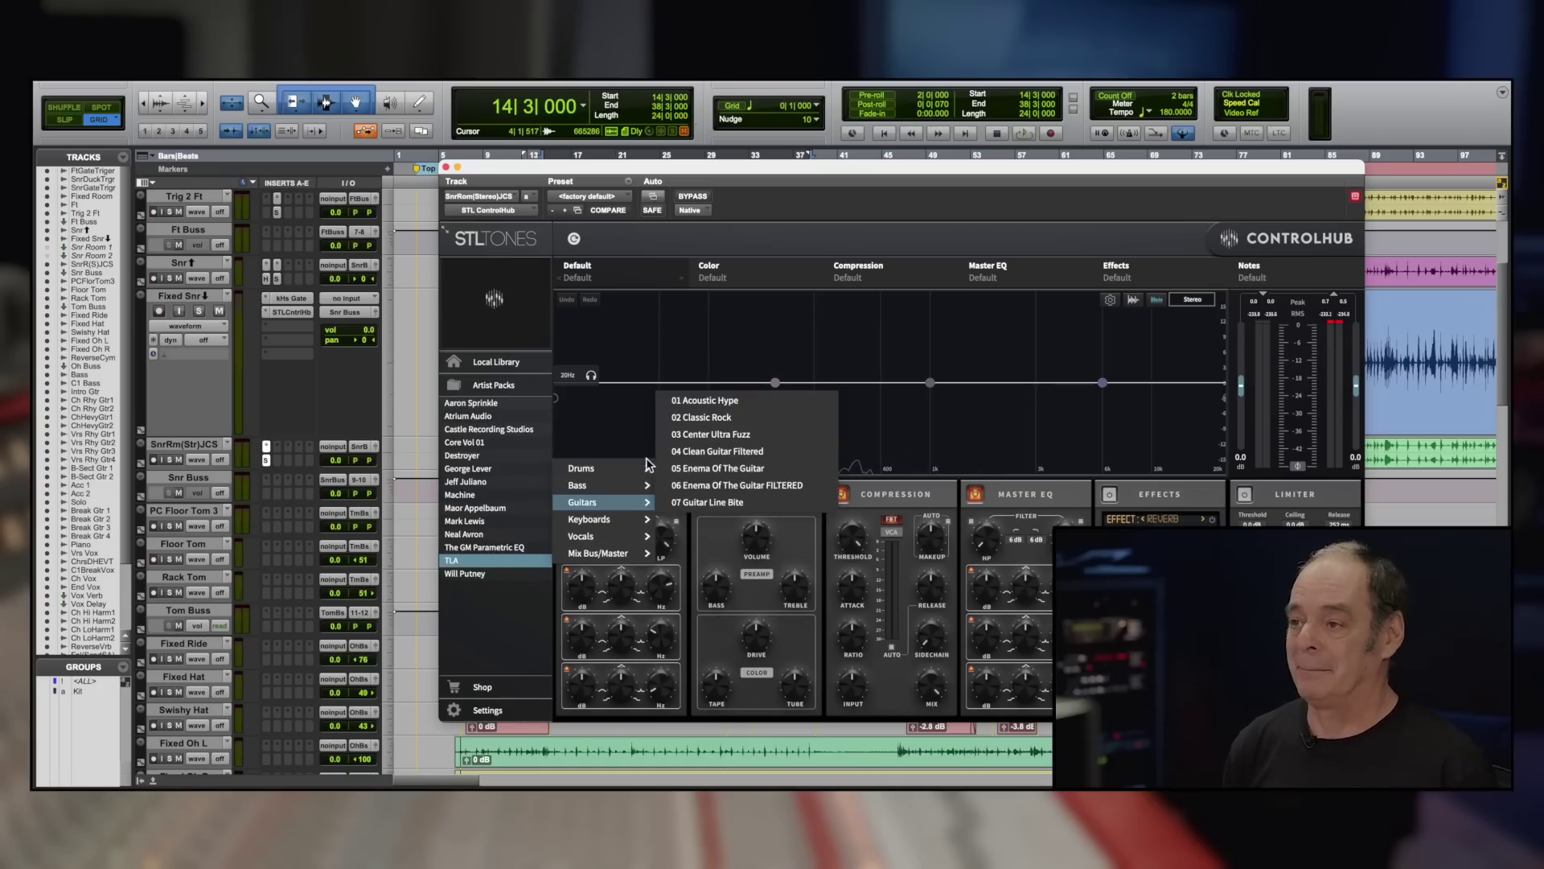
{"action": "mouse_move", "coordinate": [644, 468]}
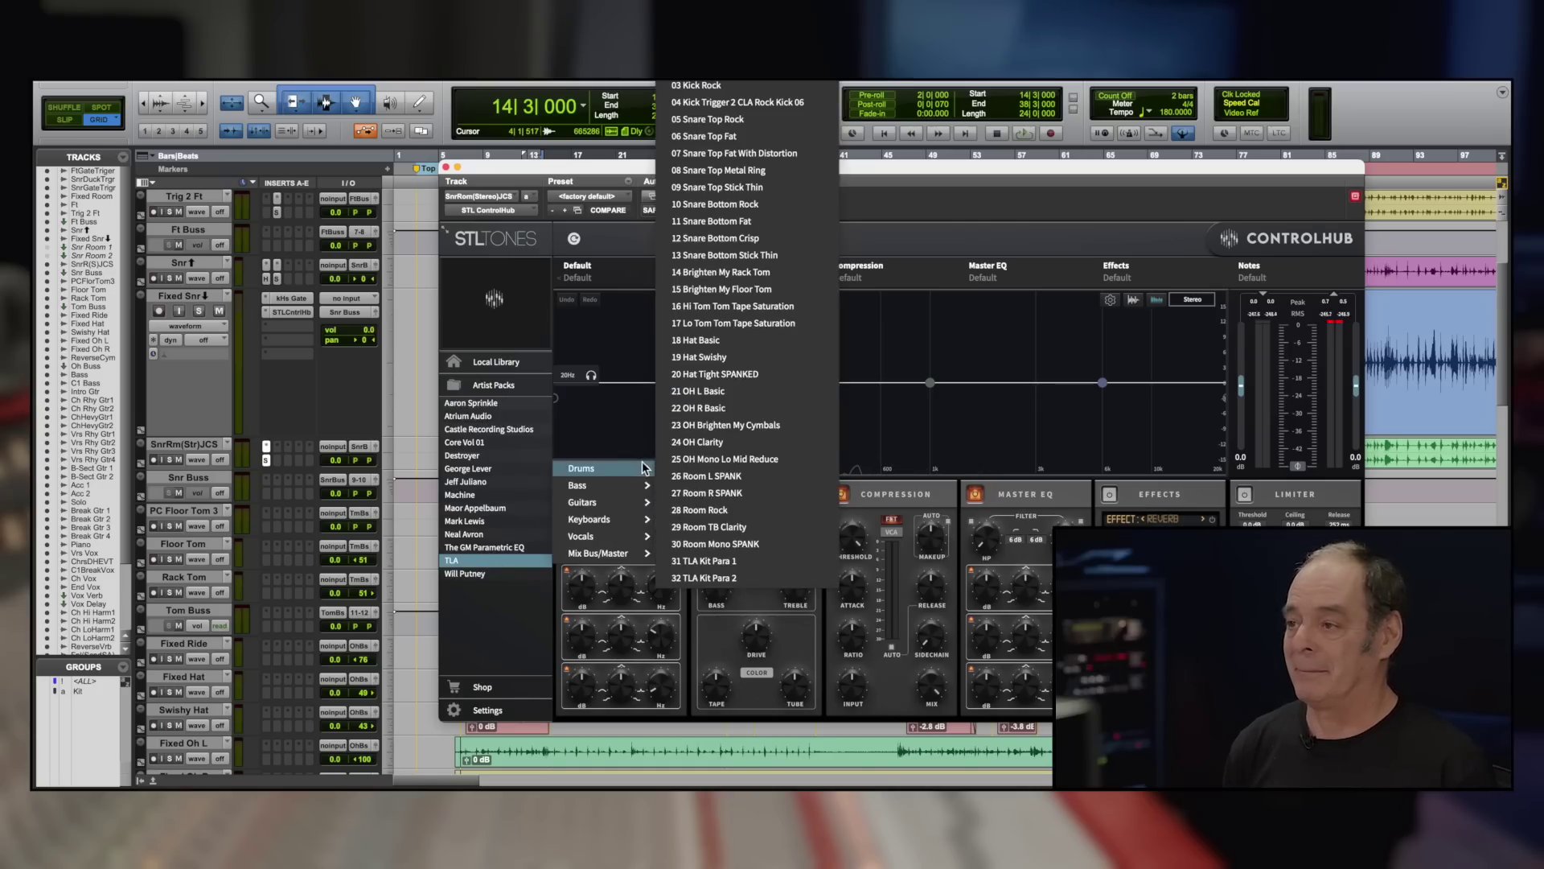
{"action": "left_click", "coordinate": [753, 480]}
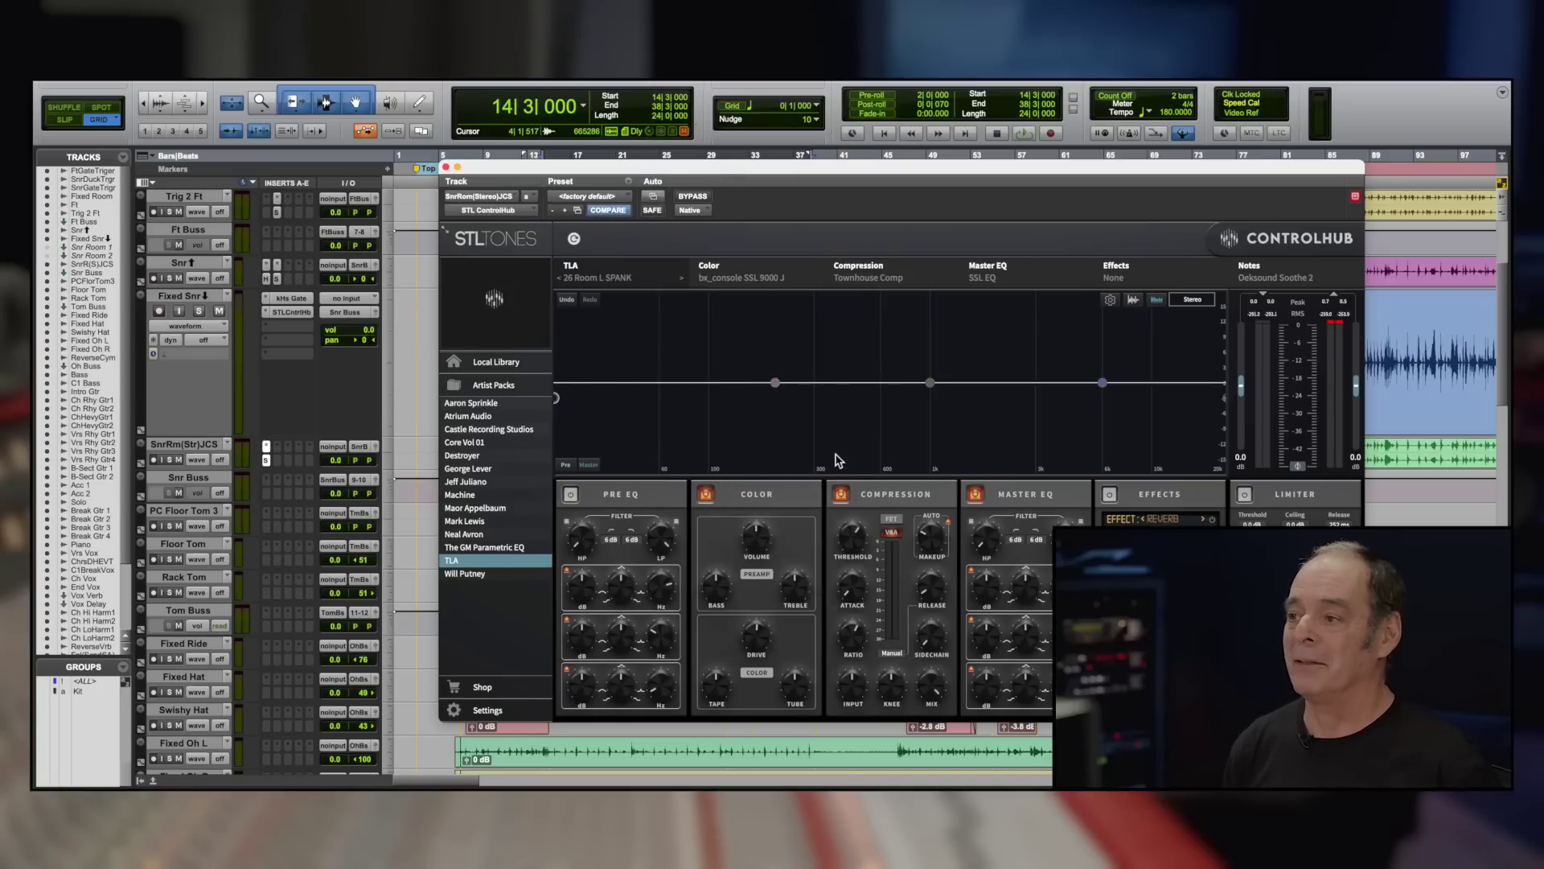
Step: Unmute and solo the stereo snare room during playback, comparing its ControlHub bypassed and active
{"action": "key", "text": "space"}
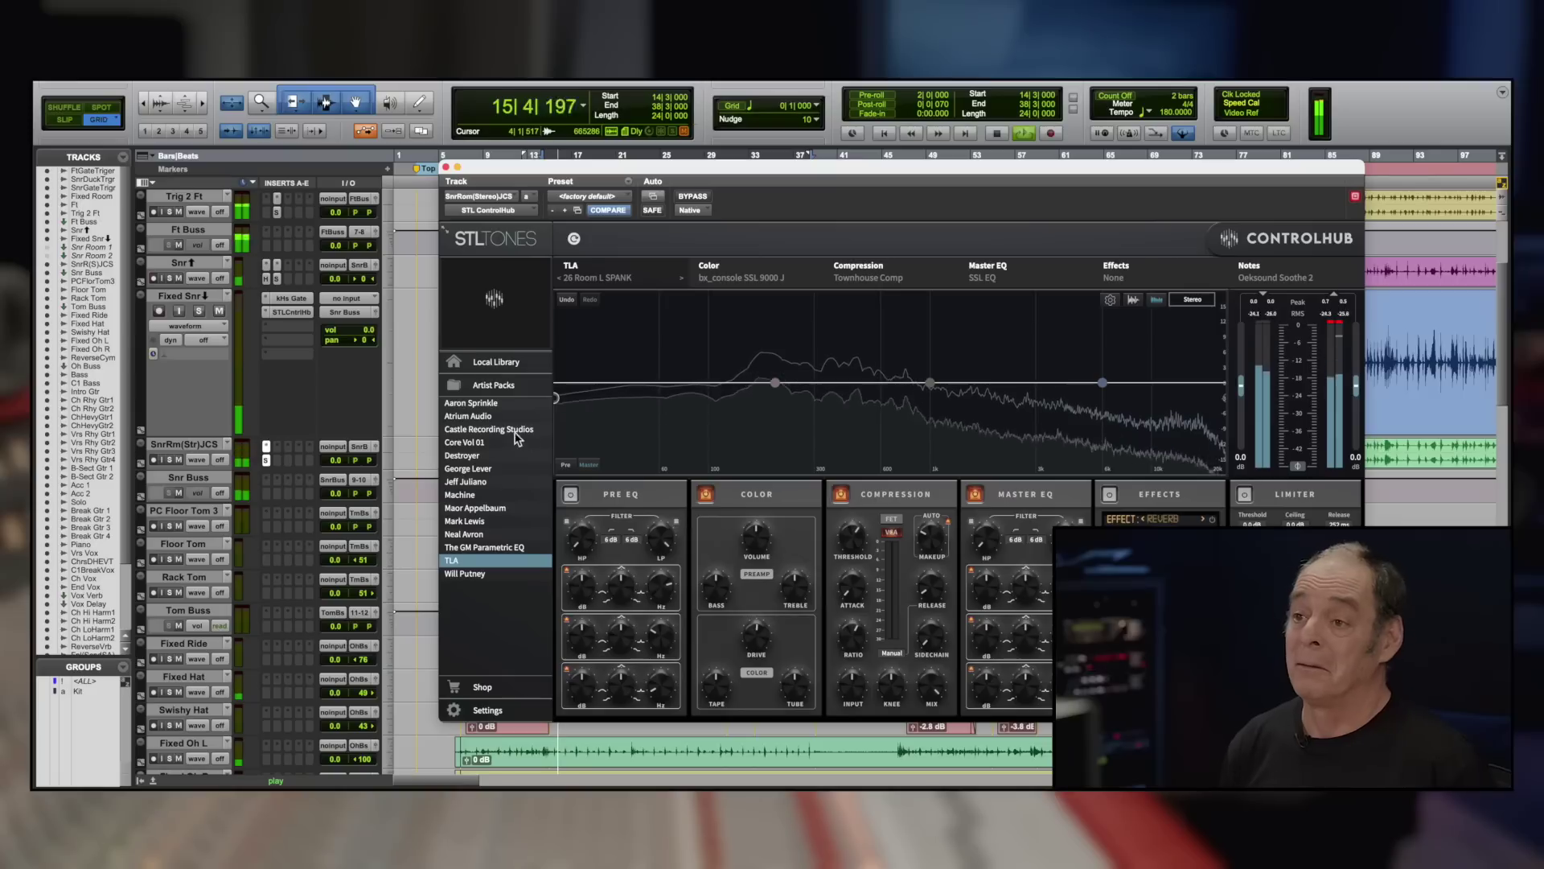
{"action": "left_click", "coordinate": [179, 460]}
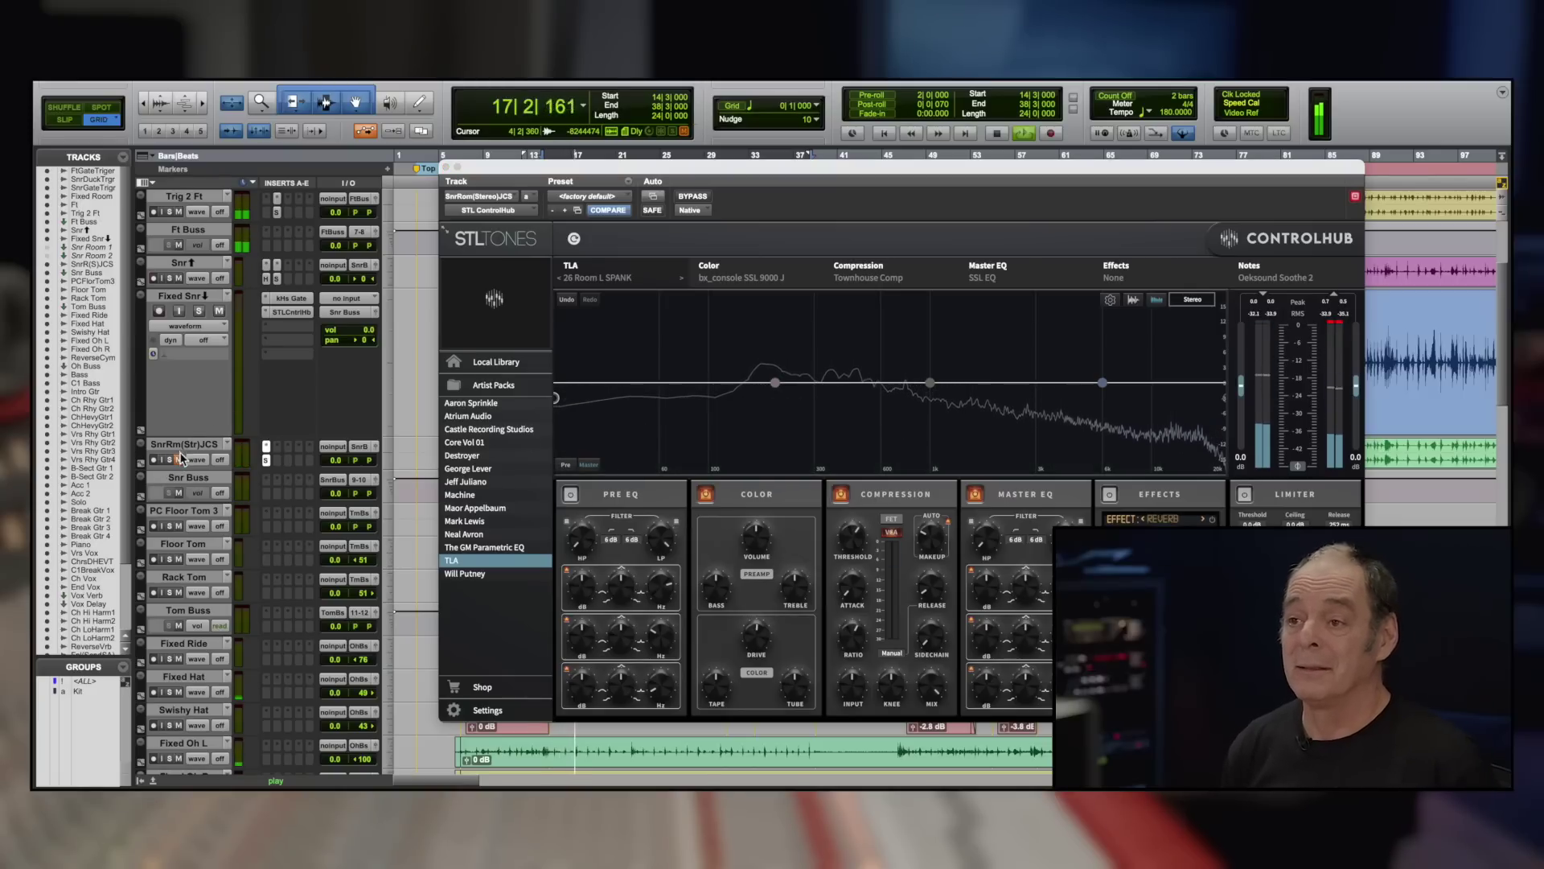
{"action": "left_click", "coordinate": [170, 459]}
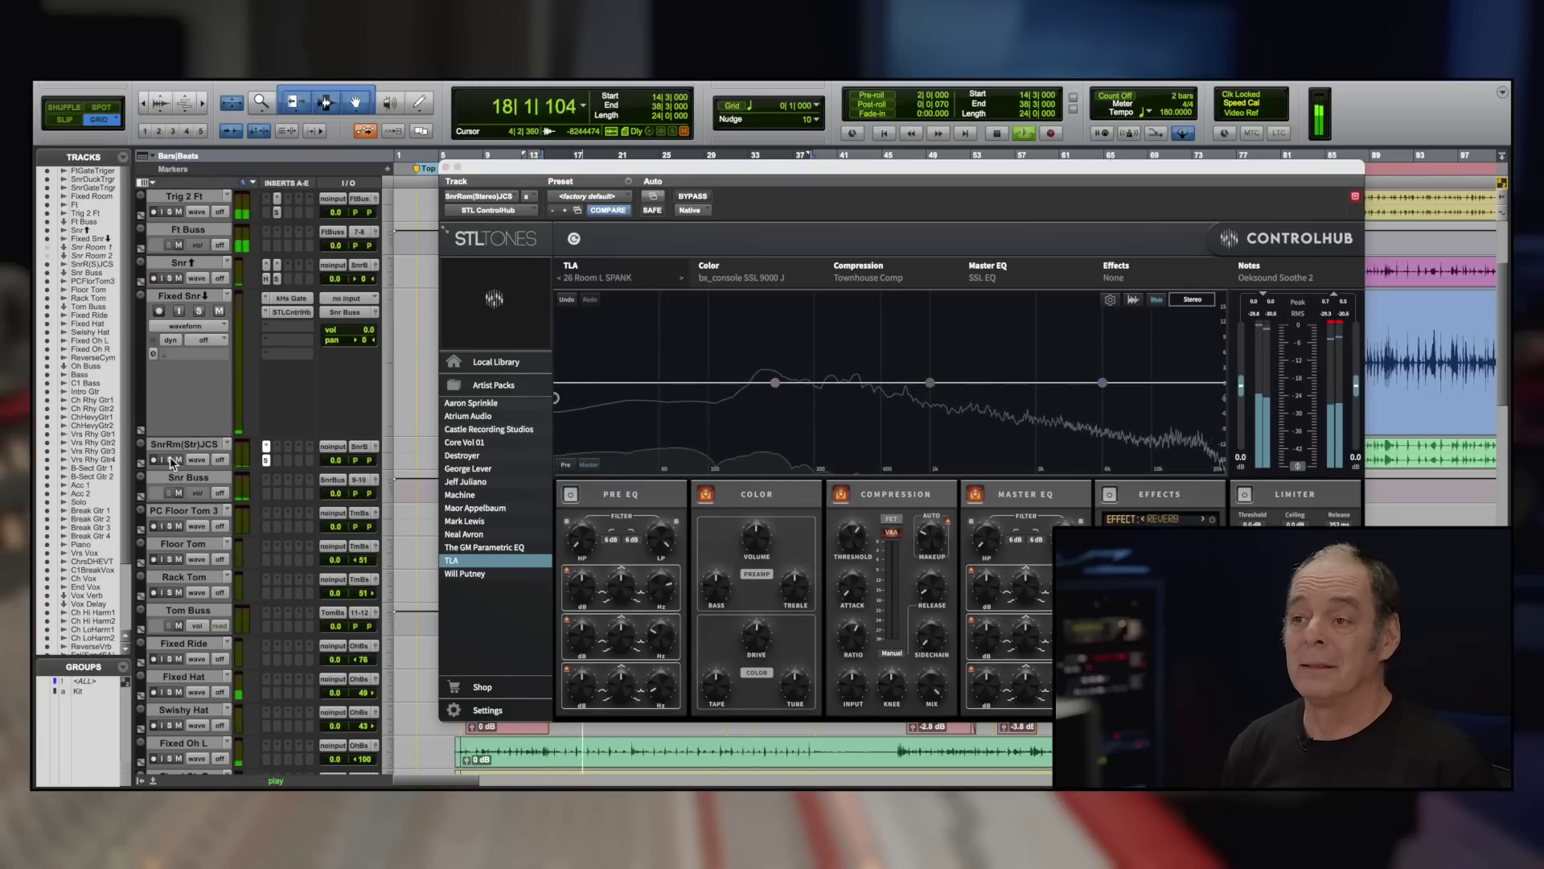
{"action": "left_click", "coordinate": [699, 198]}
{"action": "left_click", "coordinate": [702, 199]}
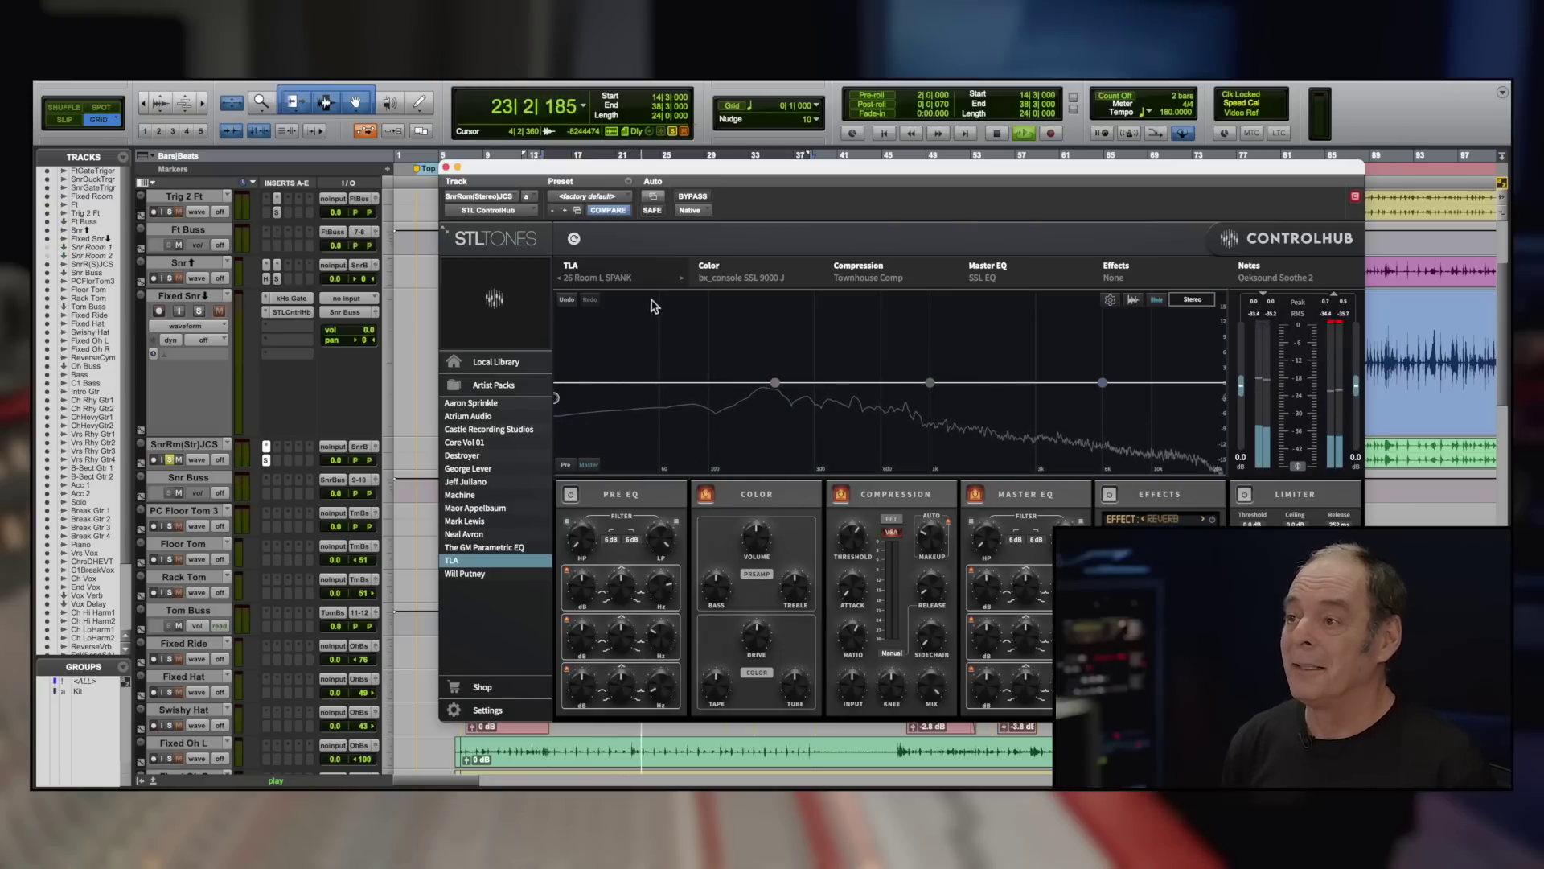
Step: Audition the TLA room presets on the stereo snare room during playback and settle on 29 Room TB Clarity
{"action": "left_click", "coordinate": [684, 280]}
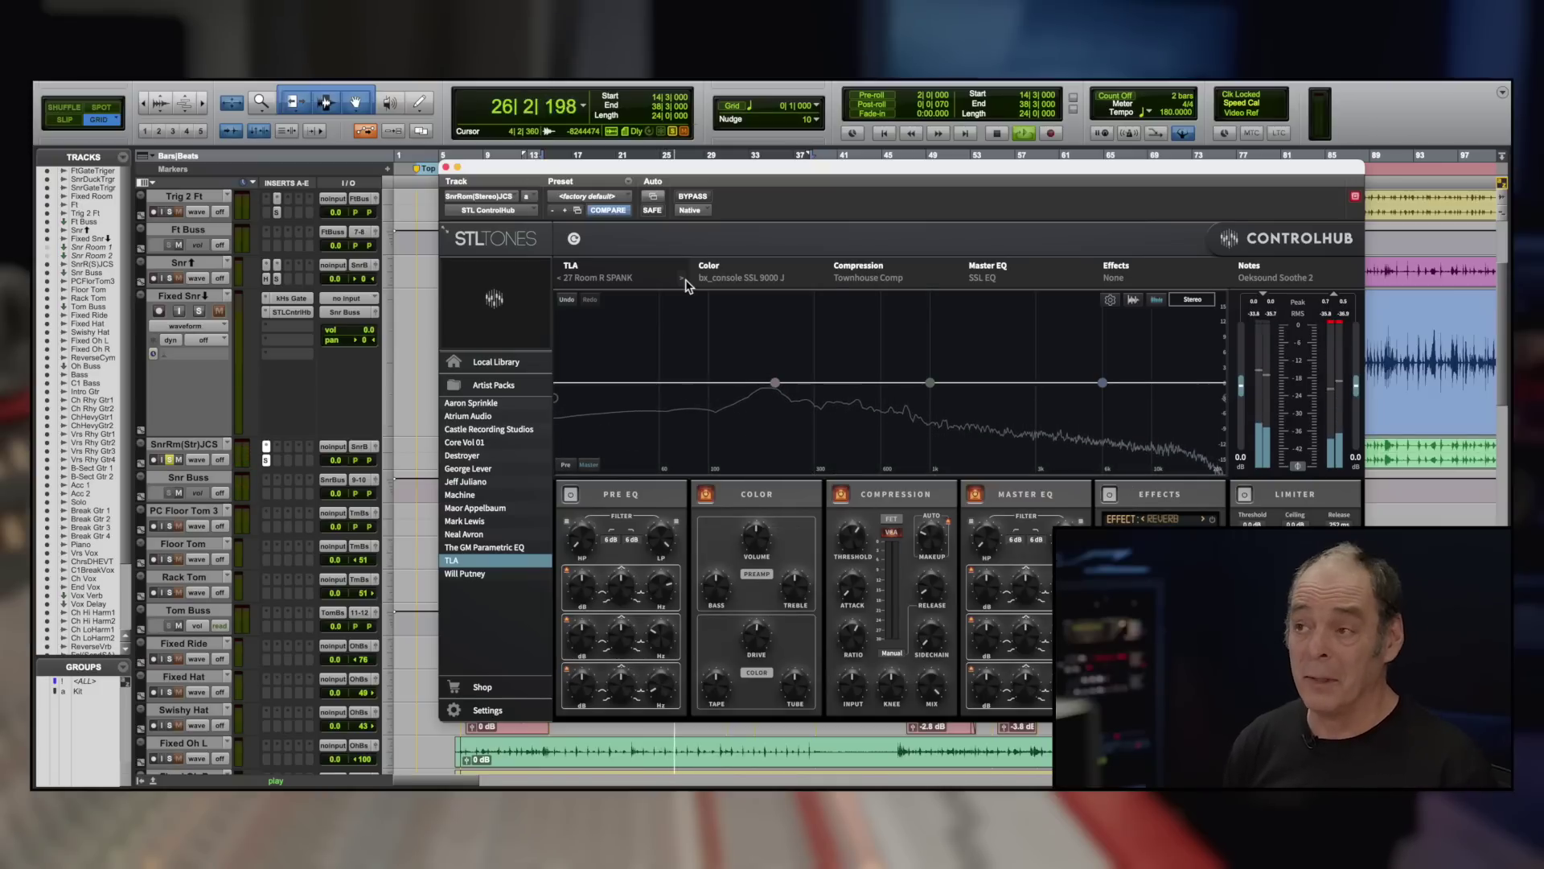
{"action": "left_click", "coordinate": [685, 282]}
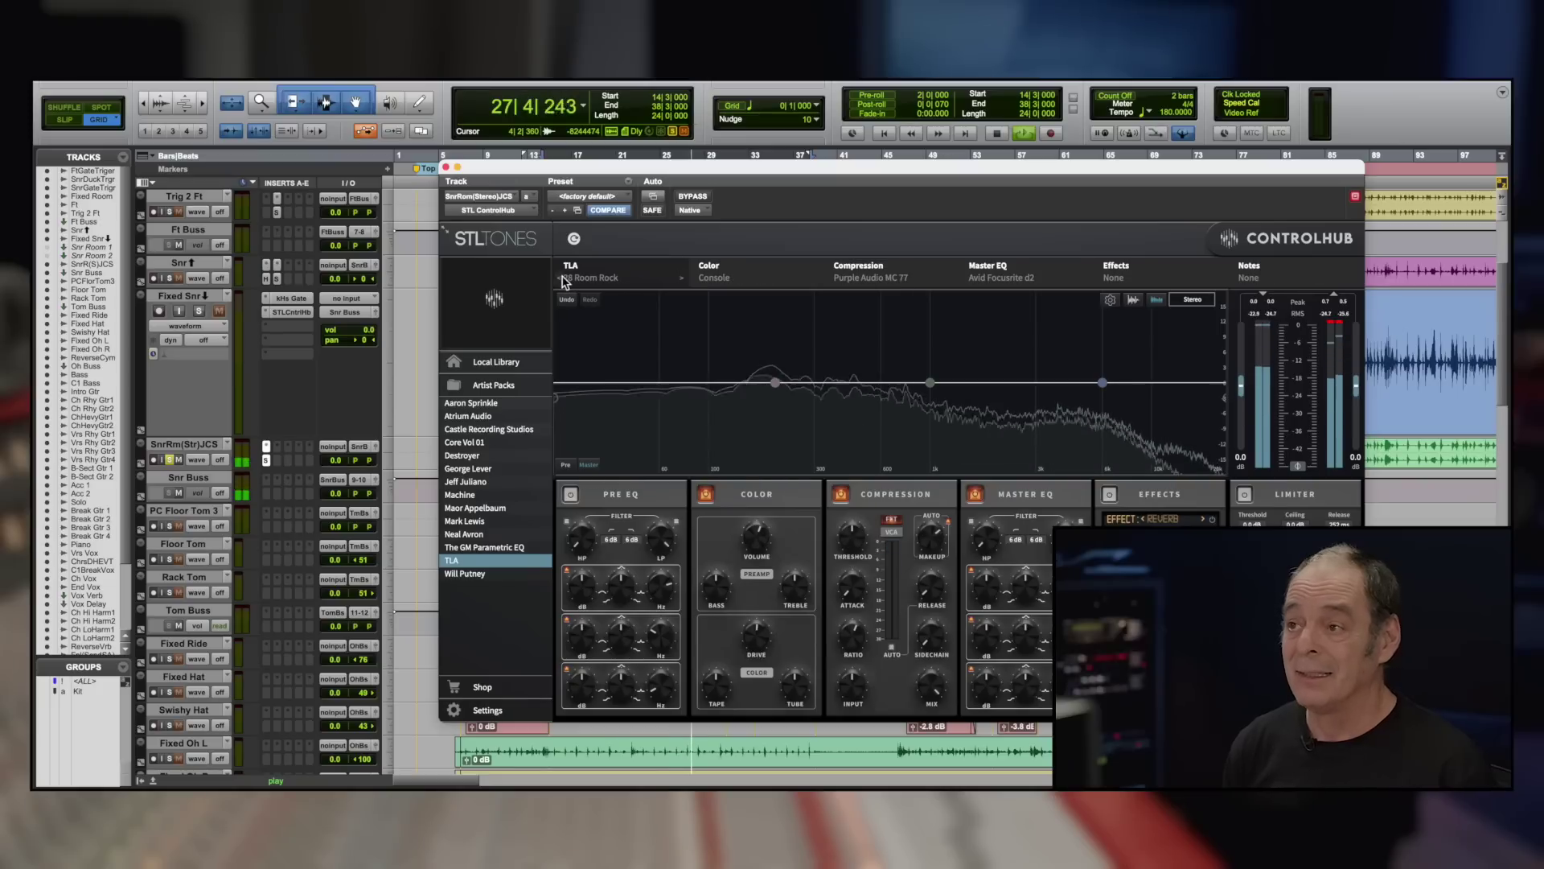
{"action": "left_click", "coordinate": [683, 280]}
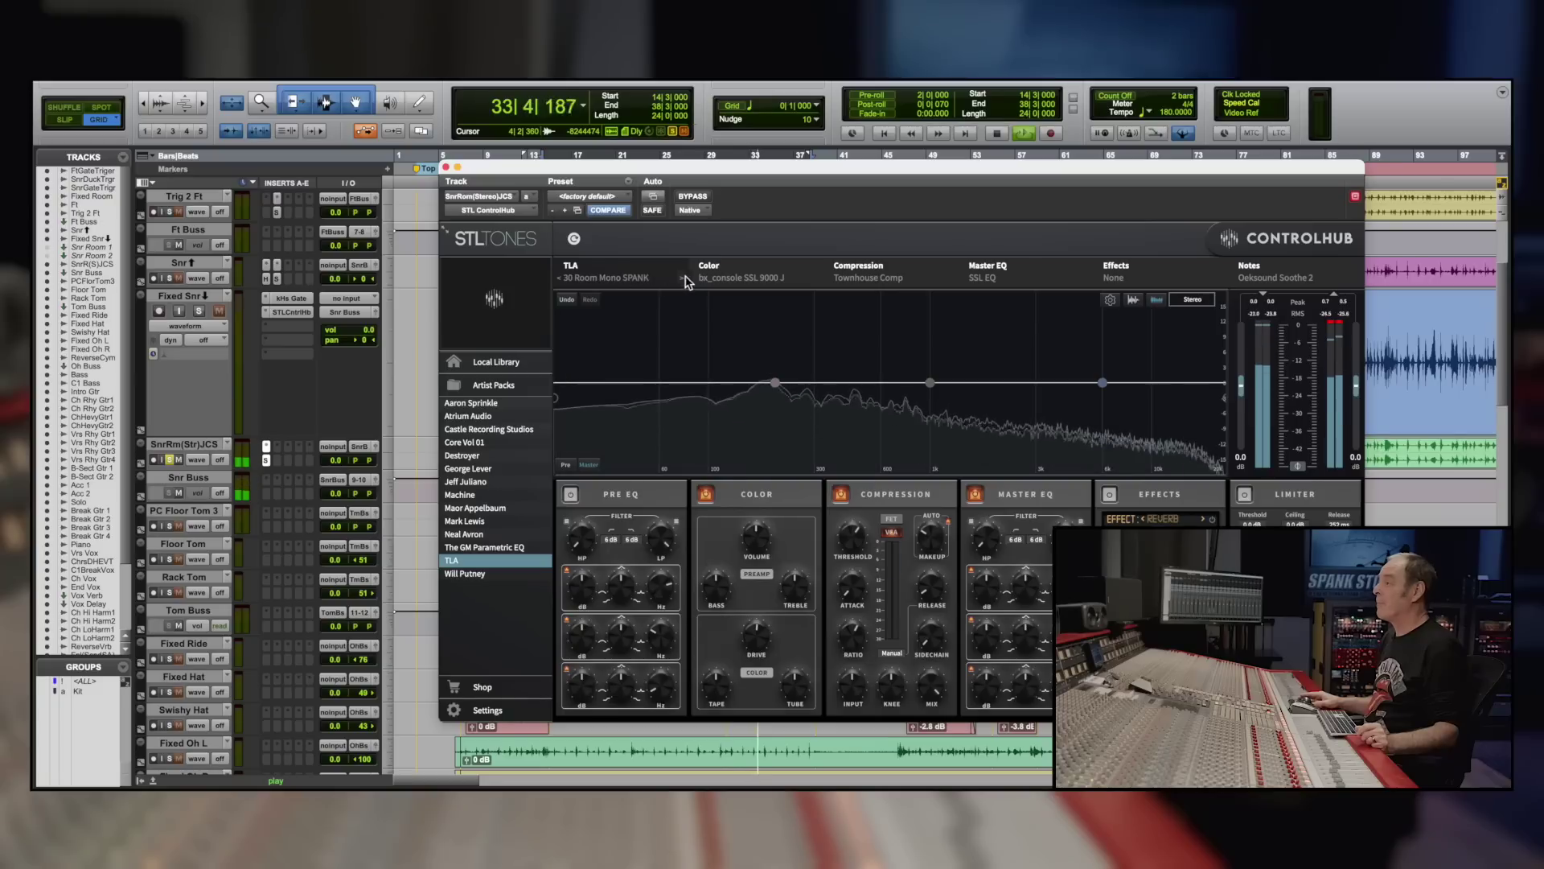
{"action": "left_click", "coordinate": [682, 279]}
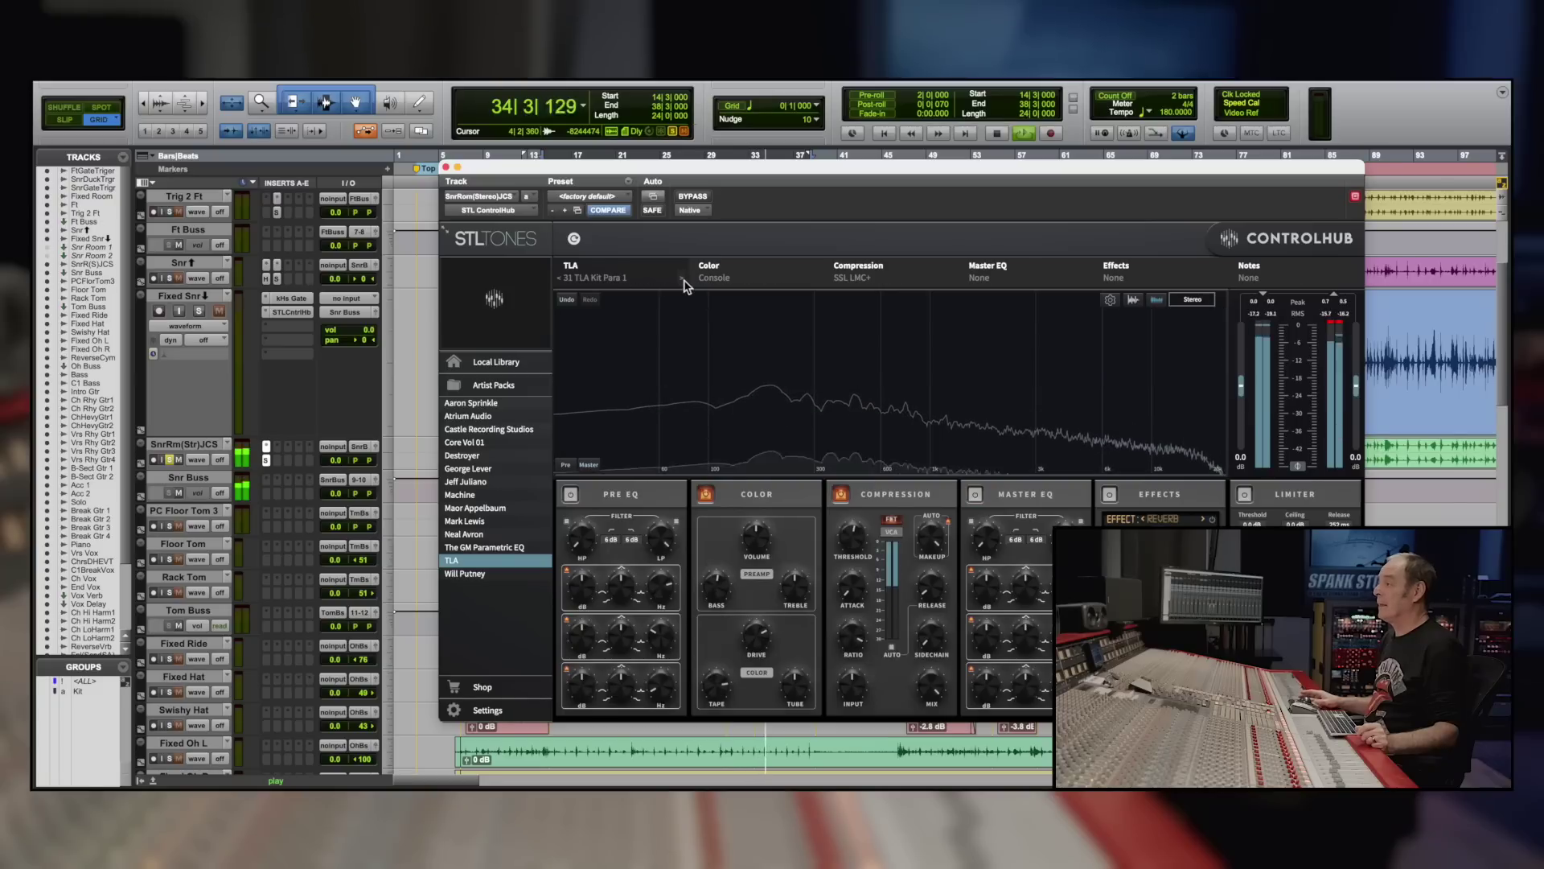
{"action": "left_click", "coordinate": [559, 279]}
{"action": "left_click", "coordinate": [559, 279]}
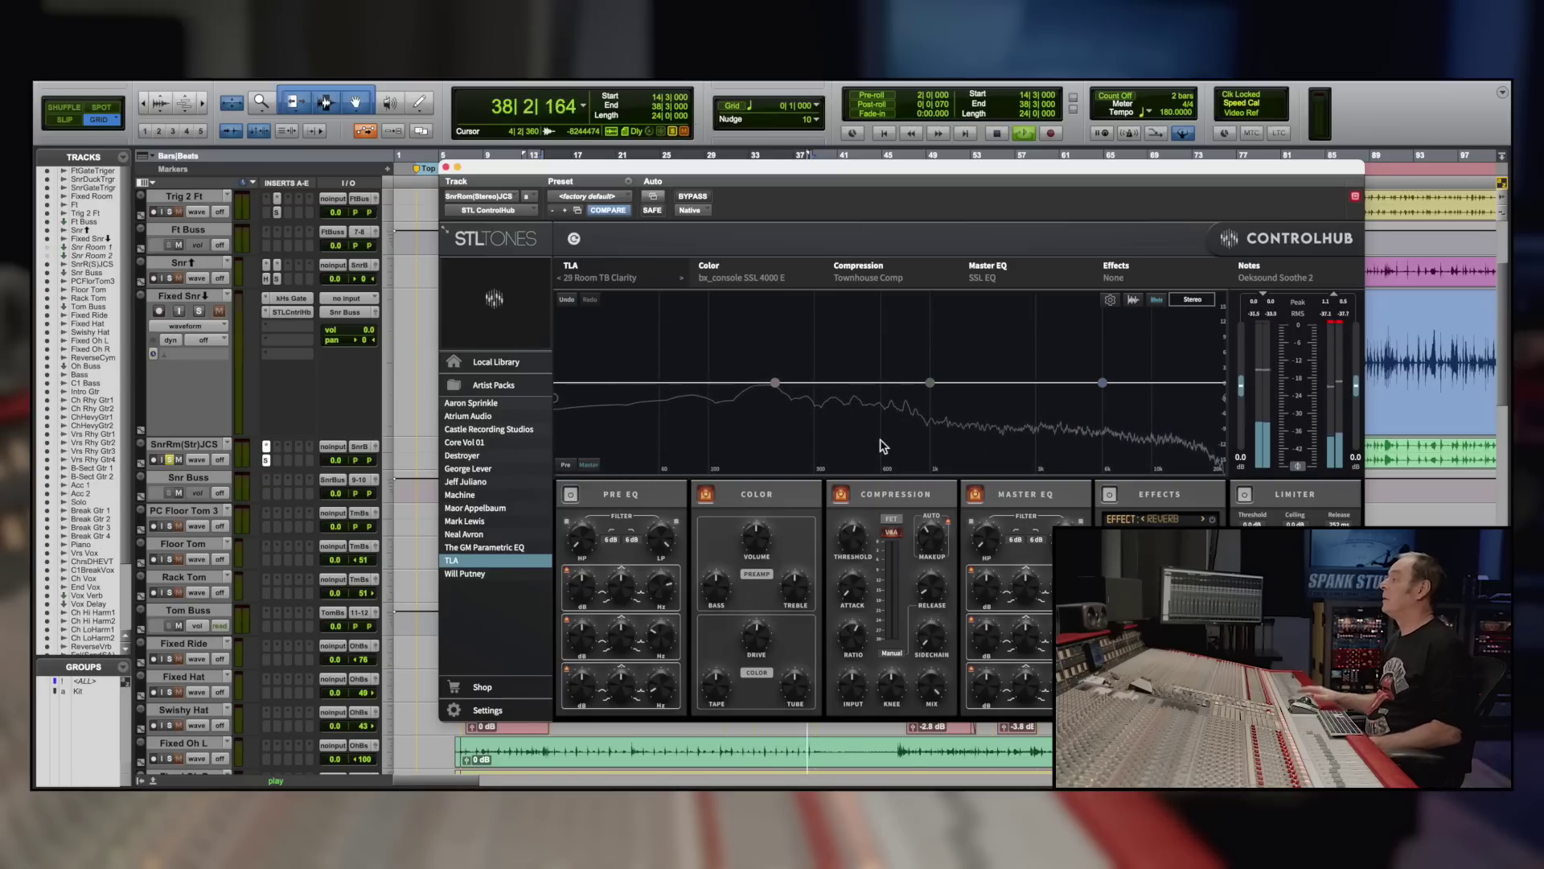
{"action": "left_click", "coordinate": [567, 280]}
{"action": "left_click", "coordinate": [560, 279]}
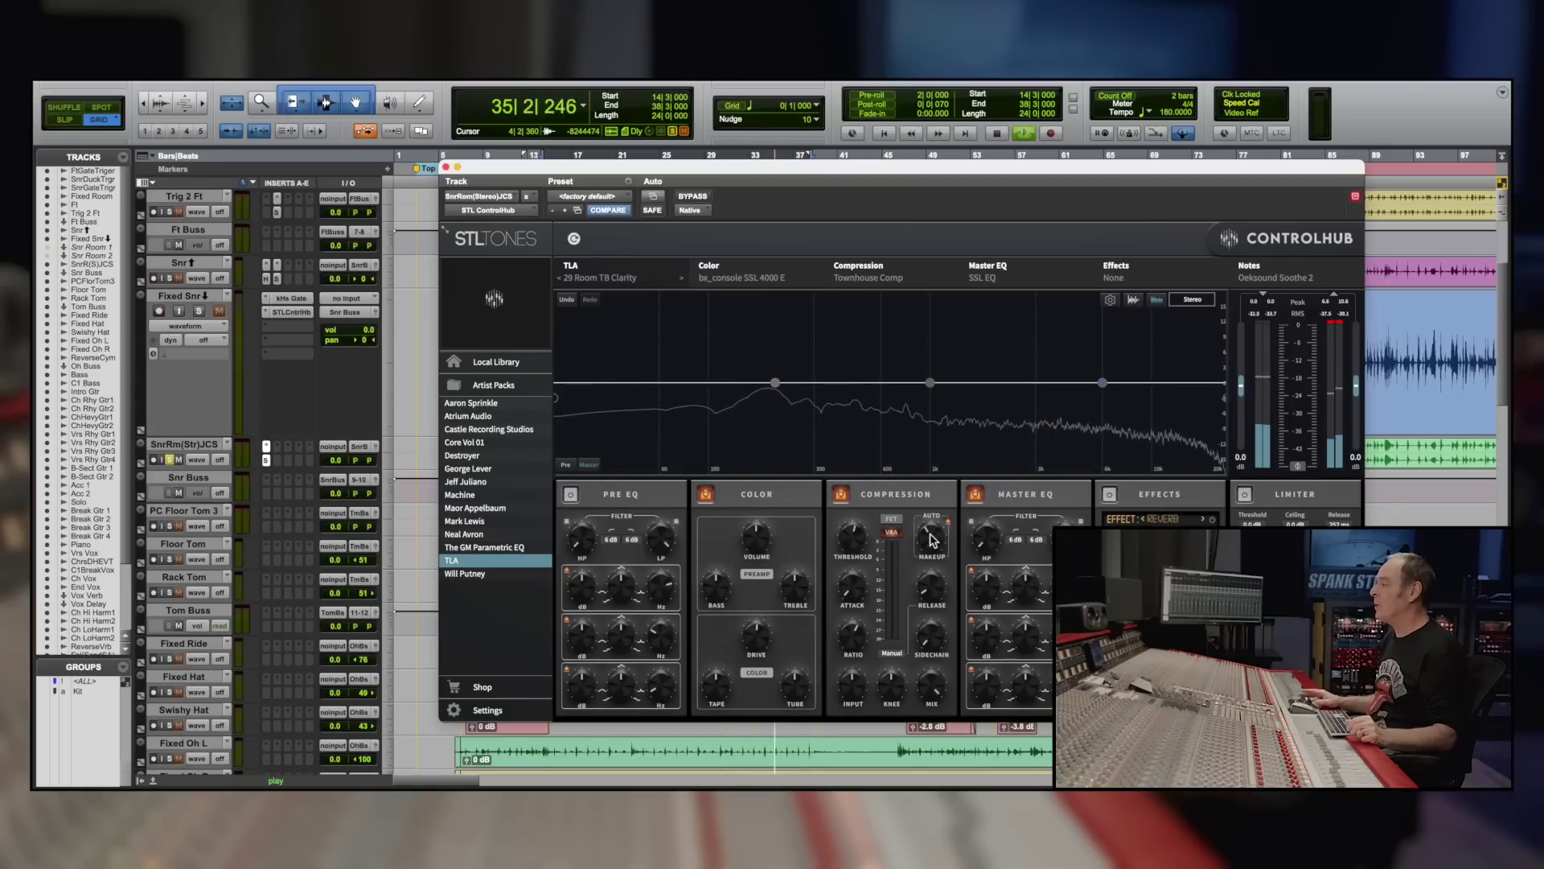
Step: Take the stereo snare room out of solo and adjust its ControlHub compressor makeup gain against the full mix
{"action": "left_click", "coordinate": [170, 459]}
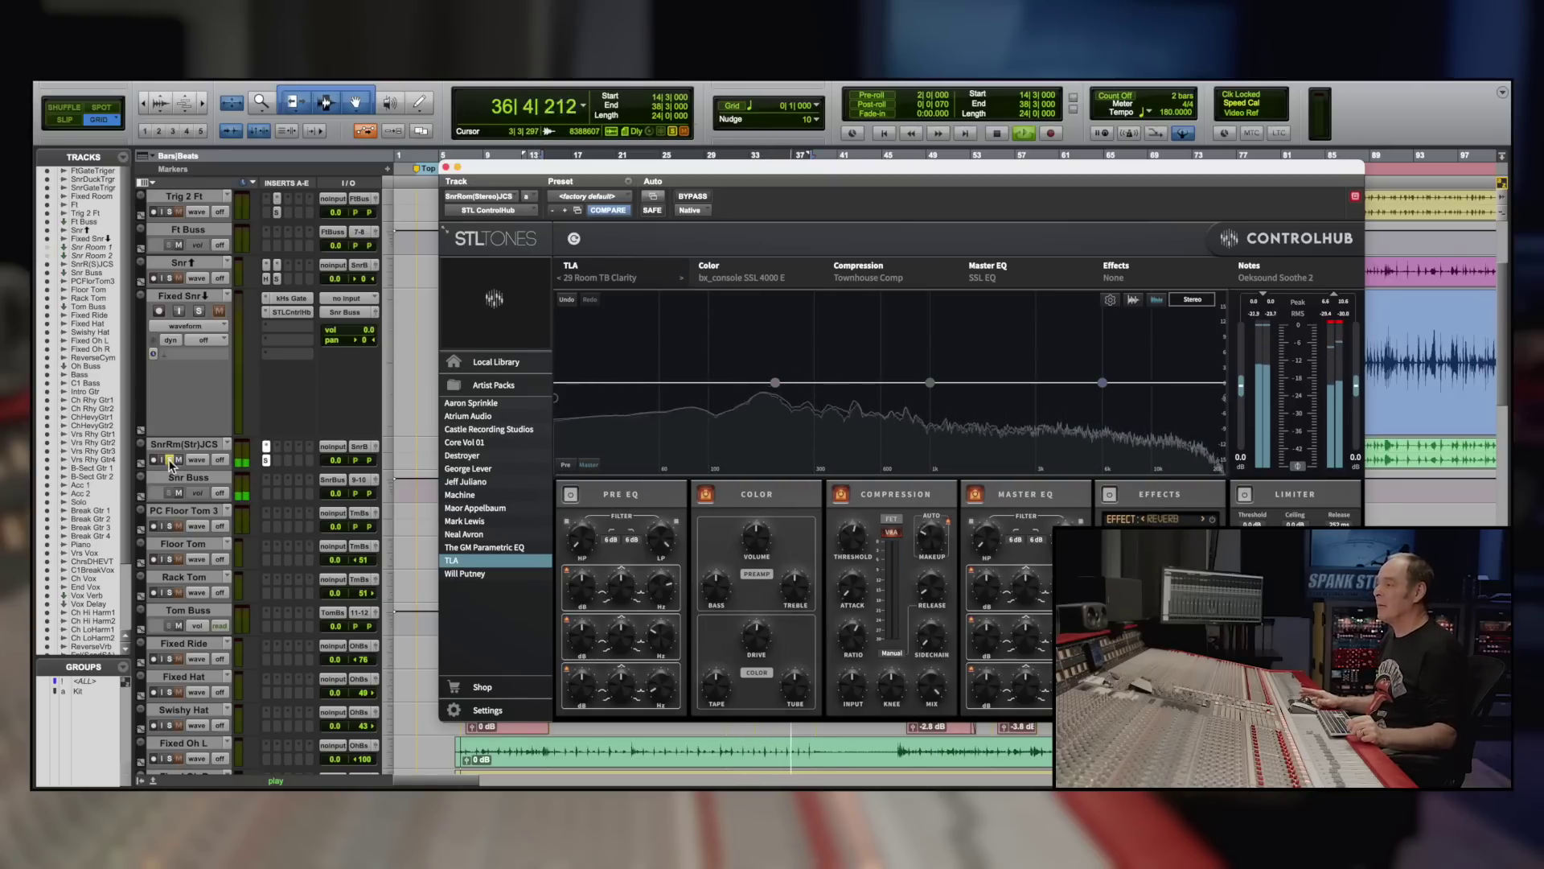
{"action": "left_click", "coordinate": [929, 562]}
{"action": "left_click_drag", "start_coordinate": [929, 557], "coordinate": [927, 554]}
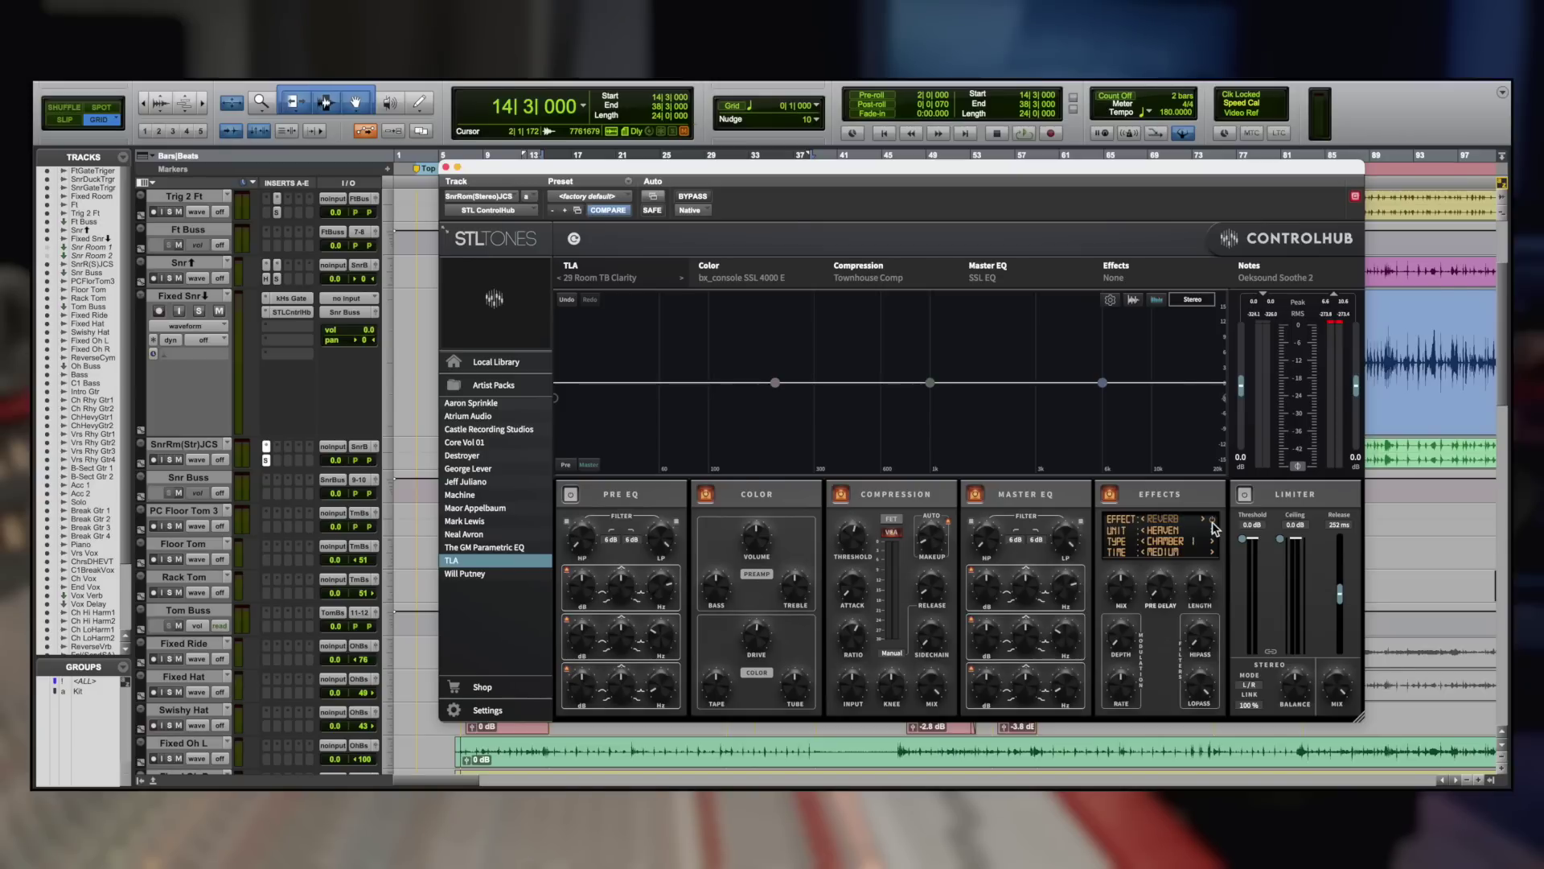
Step: Compare the Delay and Reverb effects in the snare room's ControlHub, then choose Reverb with the STL250 unit
{"action": "left_click", "coordinate": [1204, 521]}
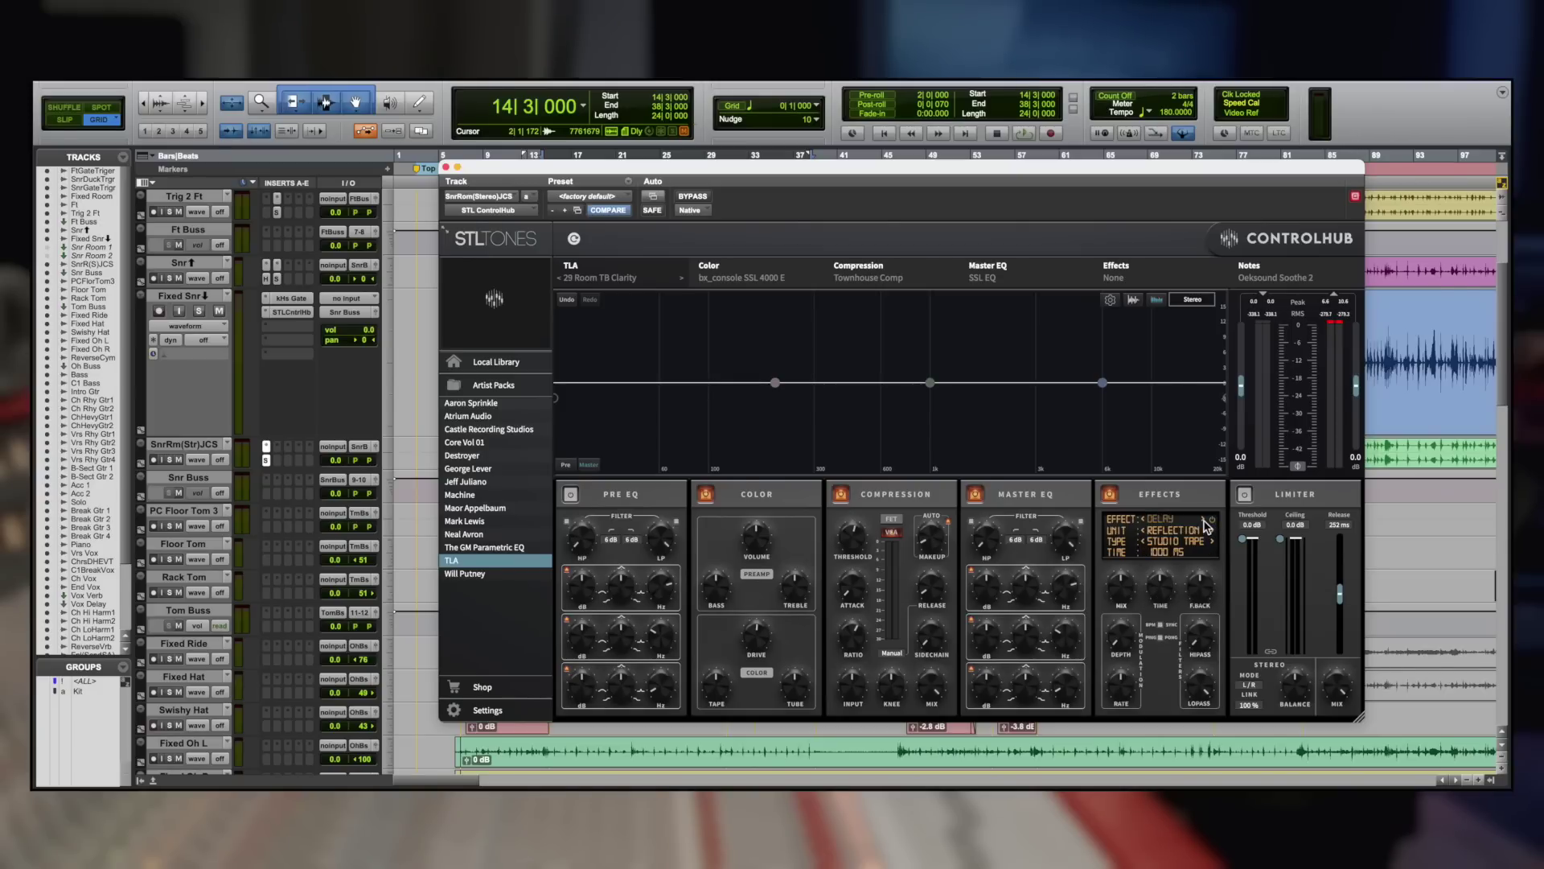
{"action": "left_click", "coordinate": [1204, 521]}
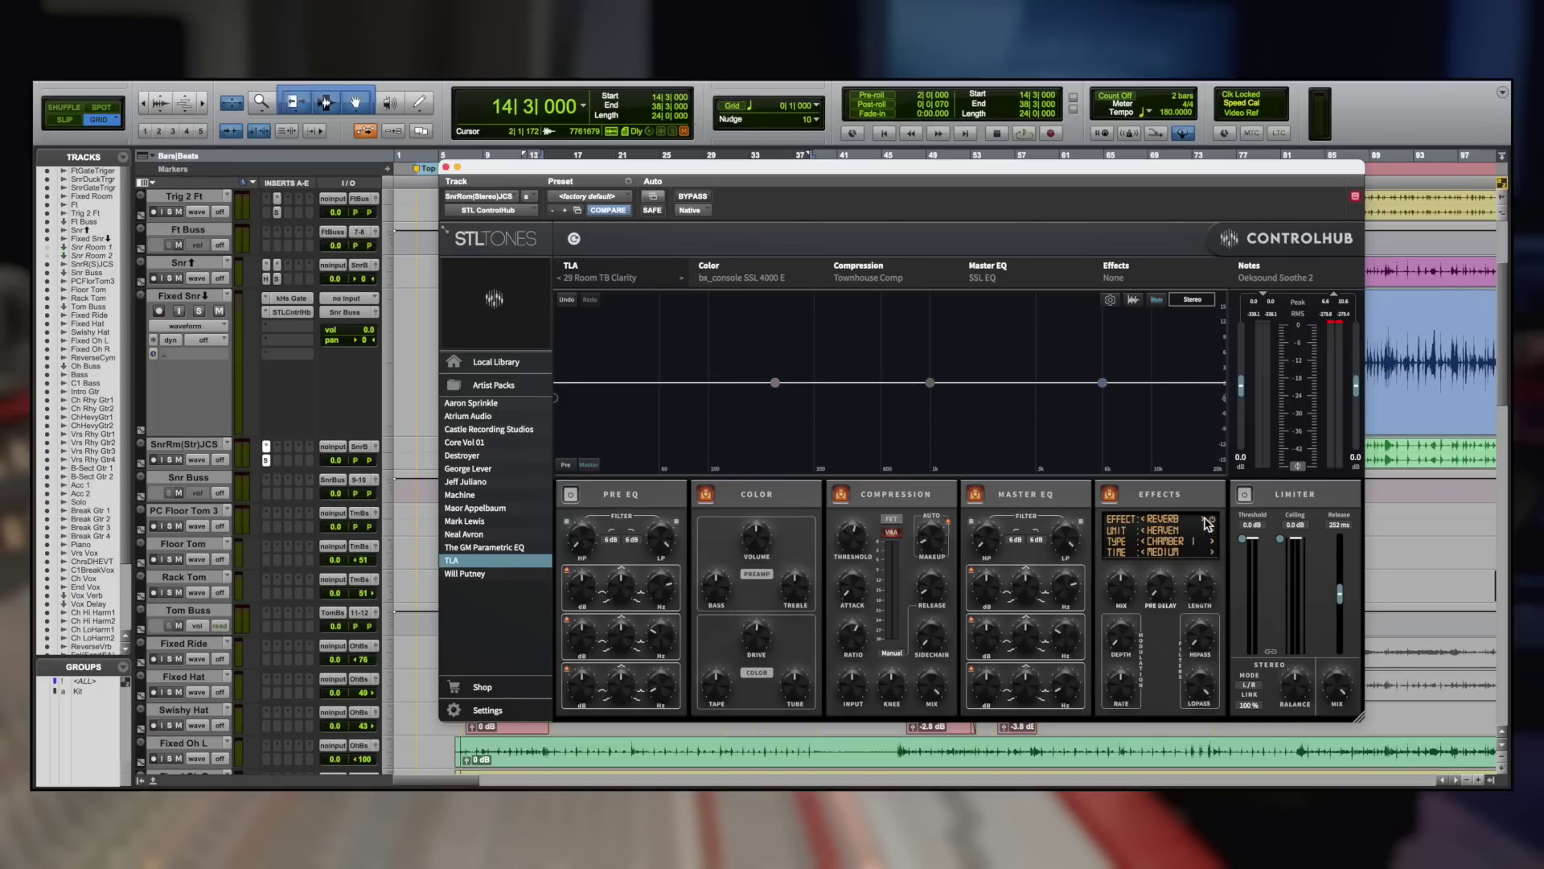
{"action": "left_click", "coordinate": [1204, 521]}
{"action": "left_click", "coordinate": [1144, 521]}
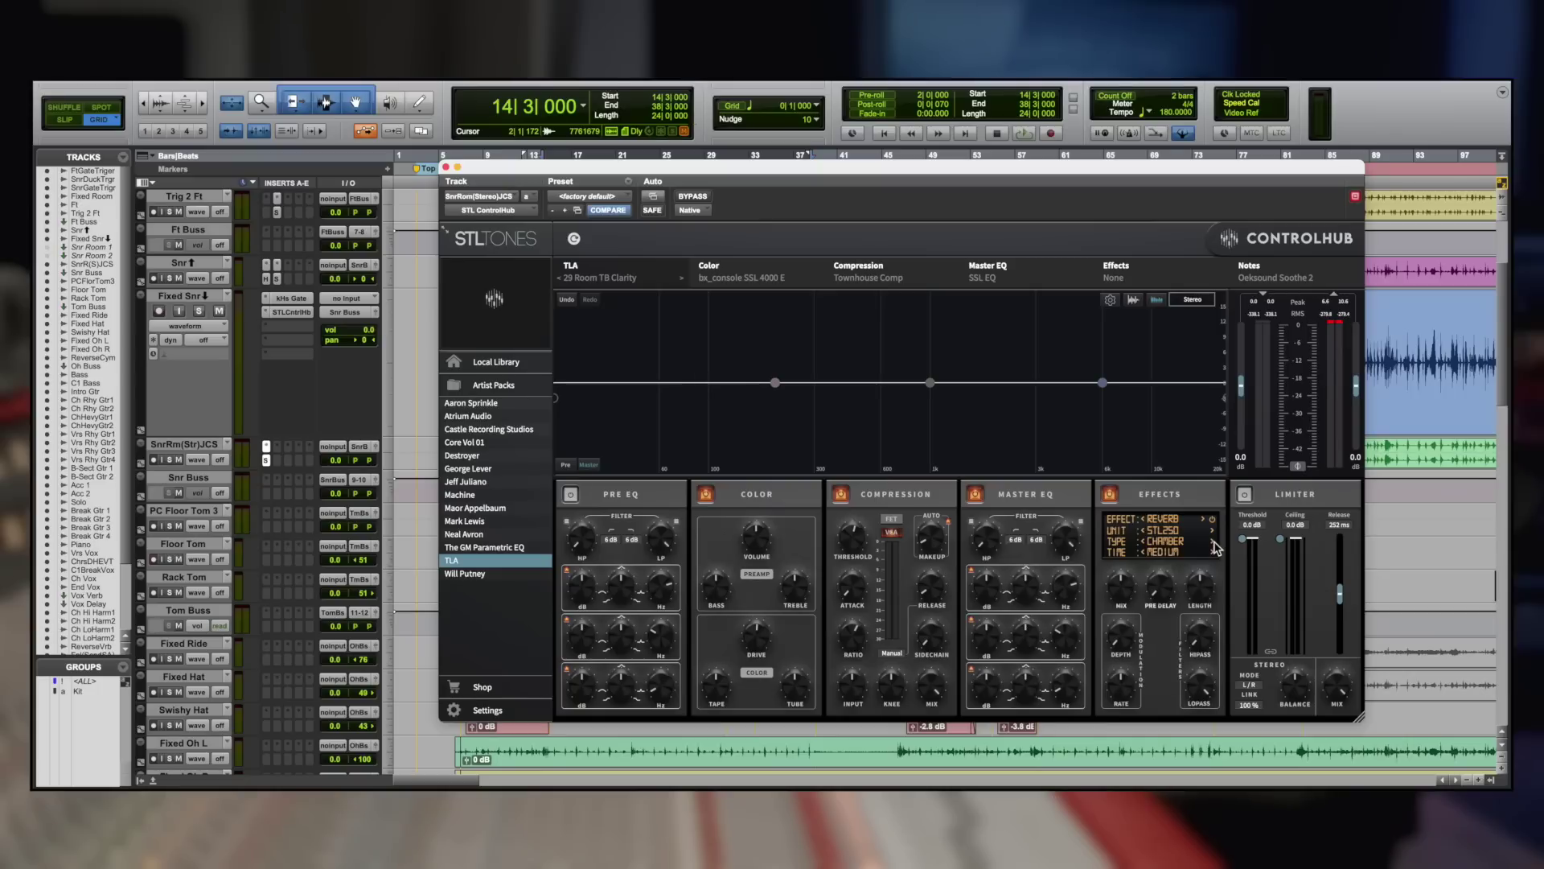
Step: Play the stereo snare room in solo and set its STL250 reverb to Room type, Short time and 0 ms pre-delay, adjusting the mix amount
{"action": "key", "text": "space"}
{"action": "key", "text": "space"}
{"action": "key", "text": "space"}
{"action": "left_click", "coordinate": [170, 460]}
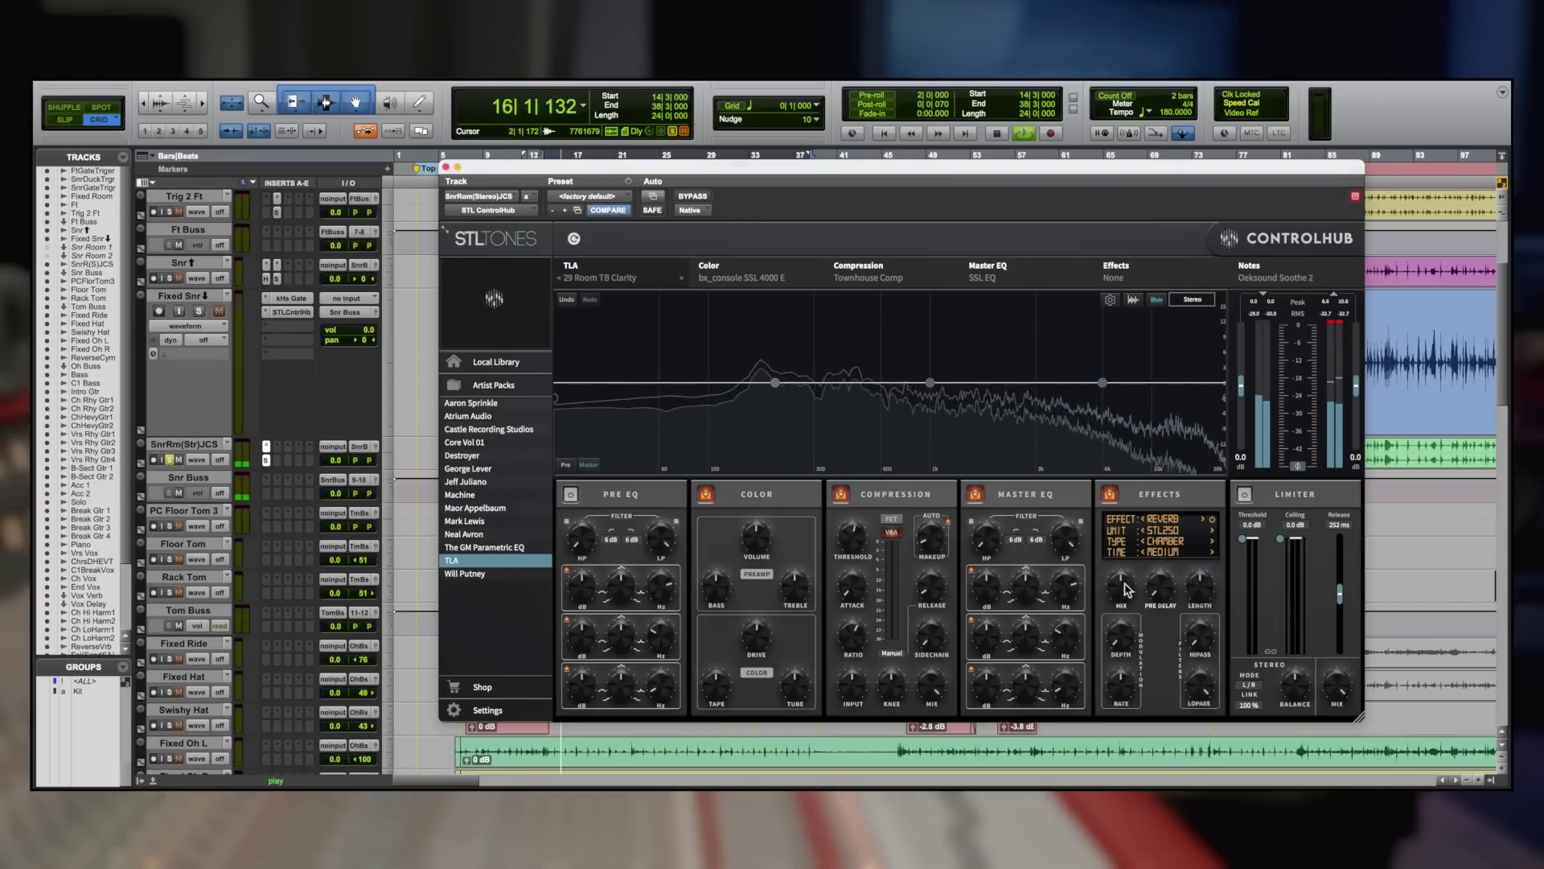
{"action": "mouse_move", "coordinate": [1118, 626]}
{"action": "left_click", "coordinate": [1212, 541]}
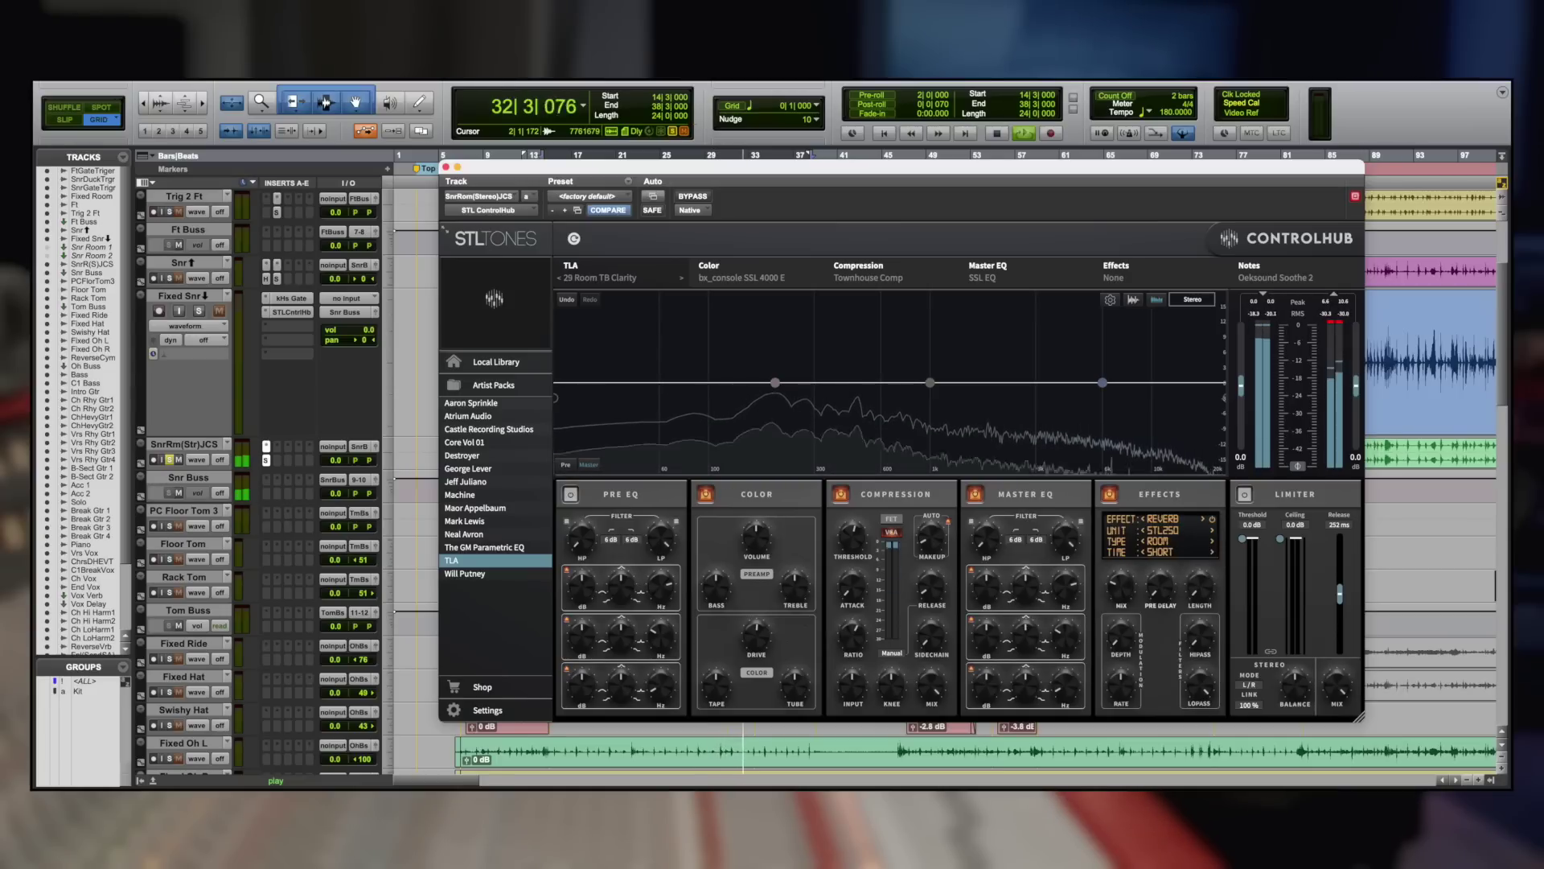
{"action": "left_click_drag", "start_coordinate": [1170, 593], "coordinate": [1166, 567]}
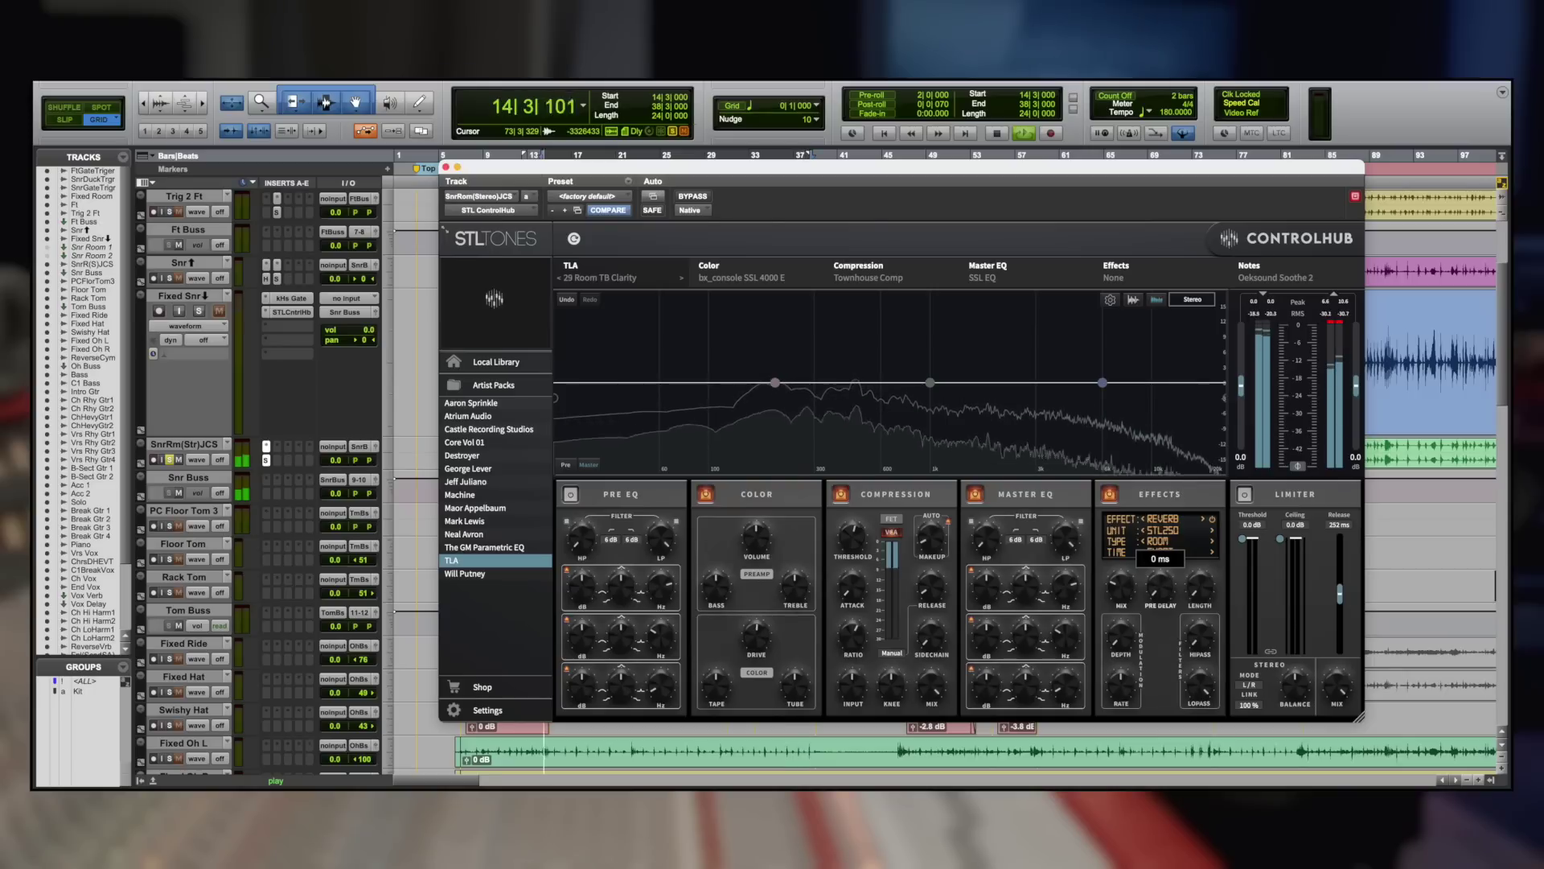
{"action": "left_click_drag", "start_coordinate": [1134, 607], "coordinate": [1123, 599]}
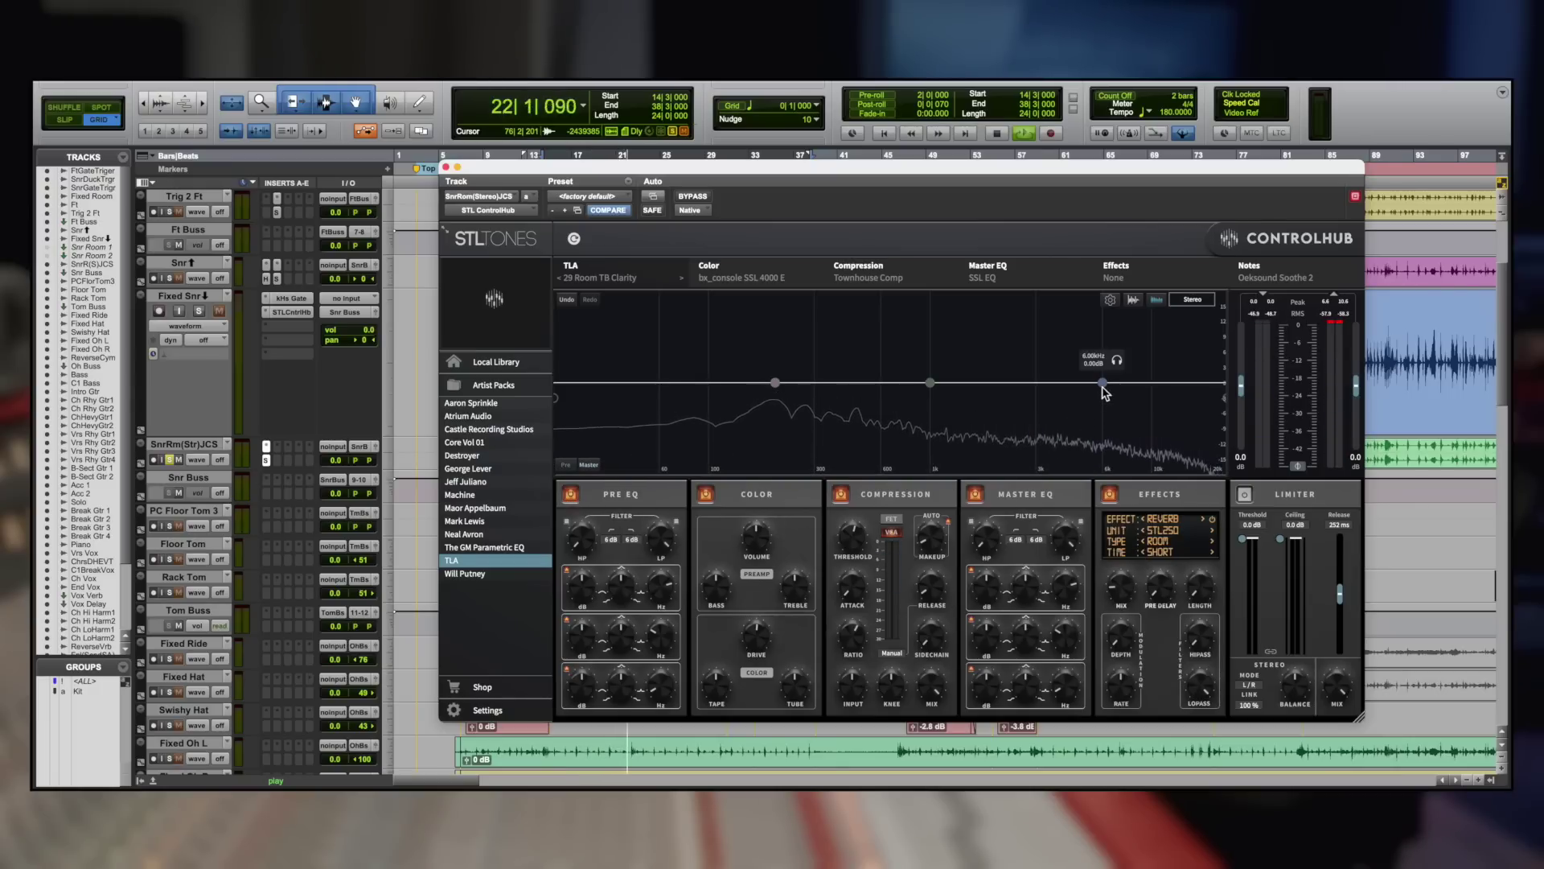
Step: Boost the snare room's Master EQ high band about 4 dB near 4 kHz and return the track to the full mix
{"action": "left_click_drag", "start_coordinate": [1085, 382], "coordinate": [1068, 366]}
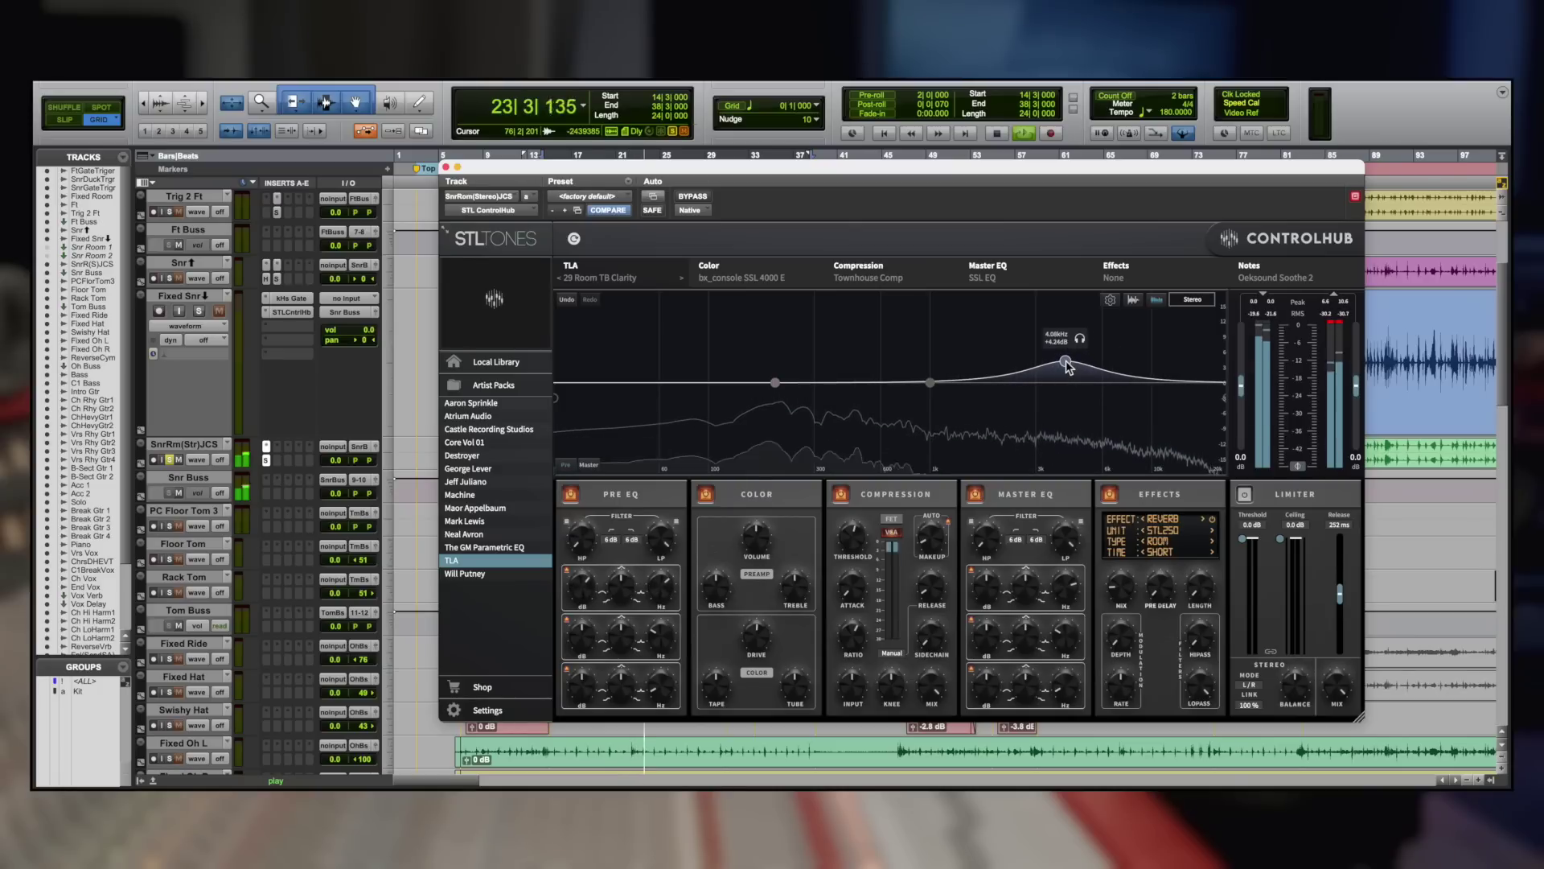
{"action": "left_click", "coordinate": [169, 460]}
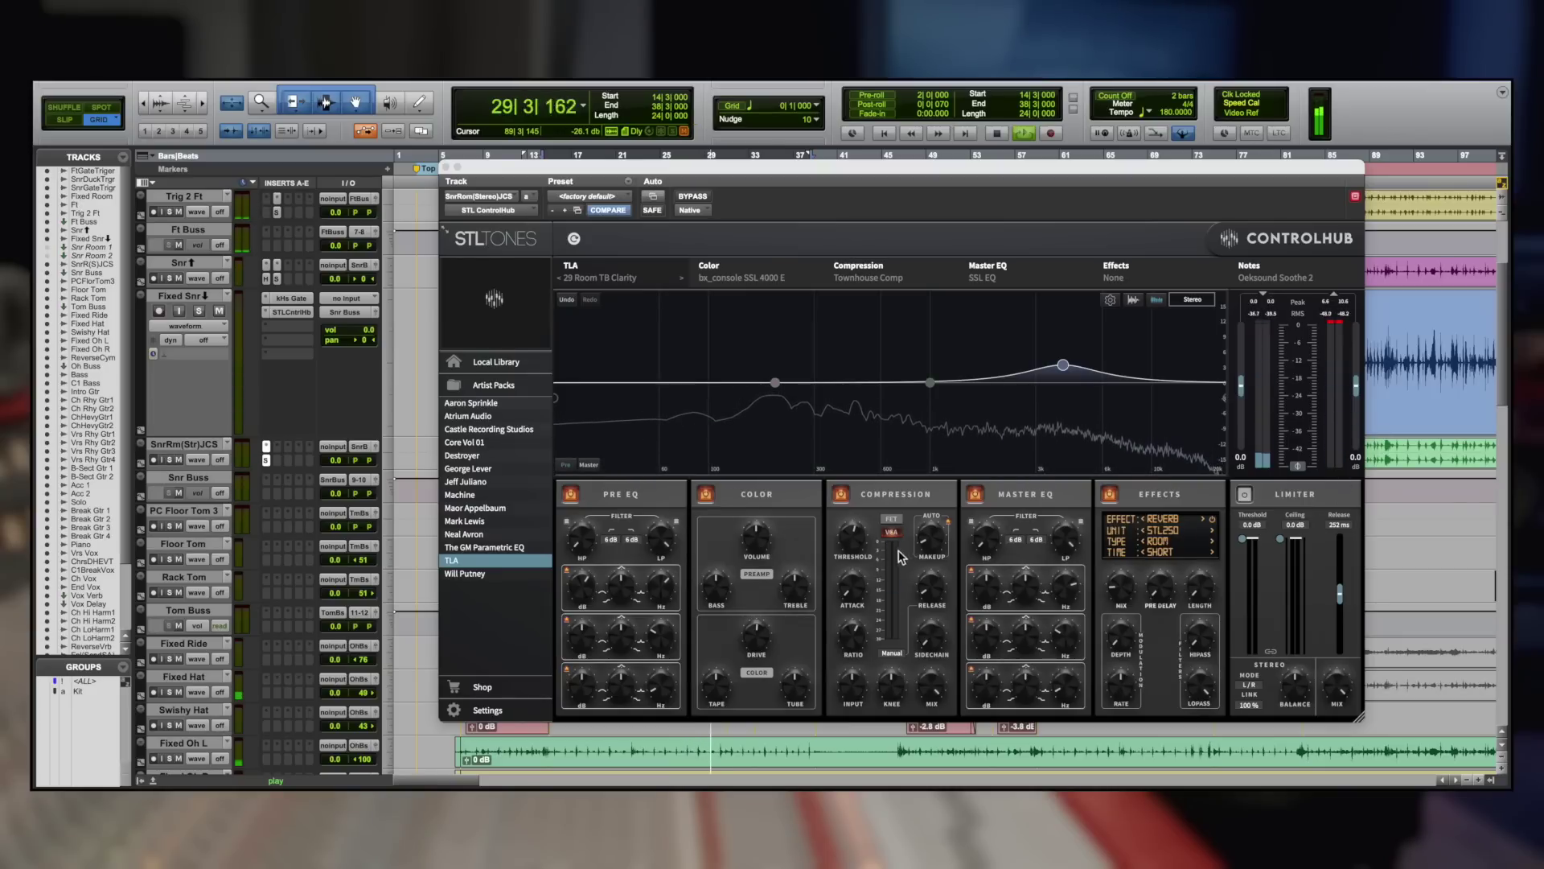
{"action": "mouse_move", "coordinate": [923, 555]}
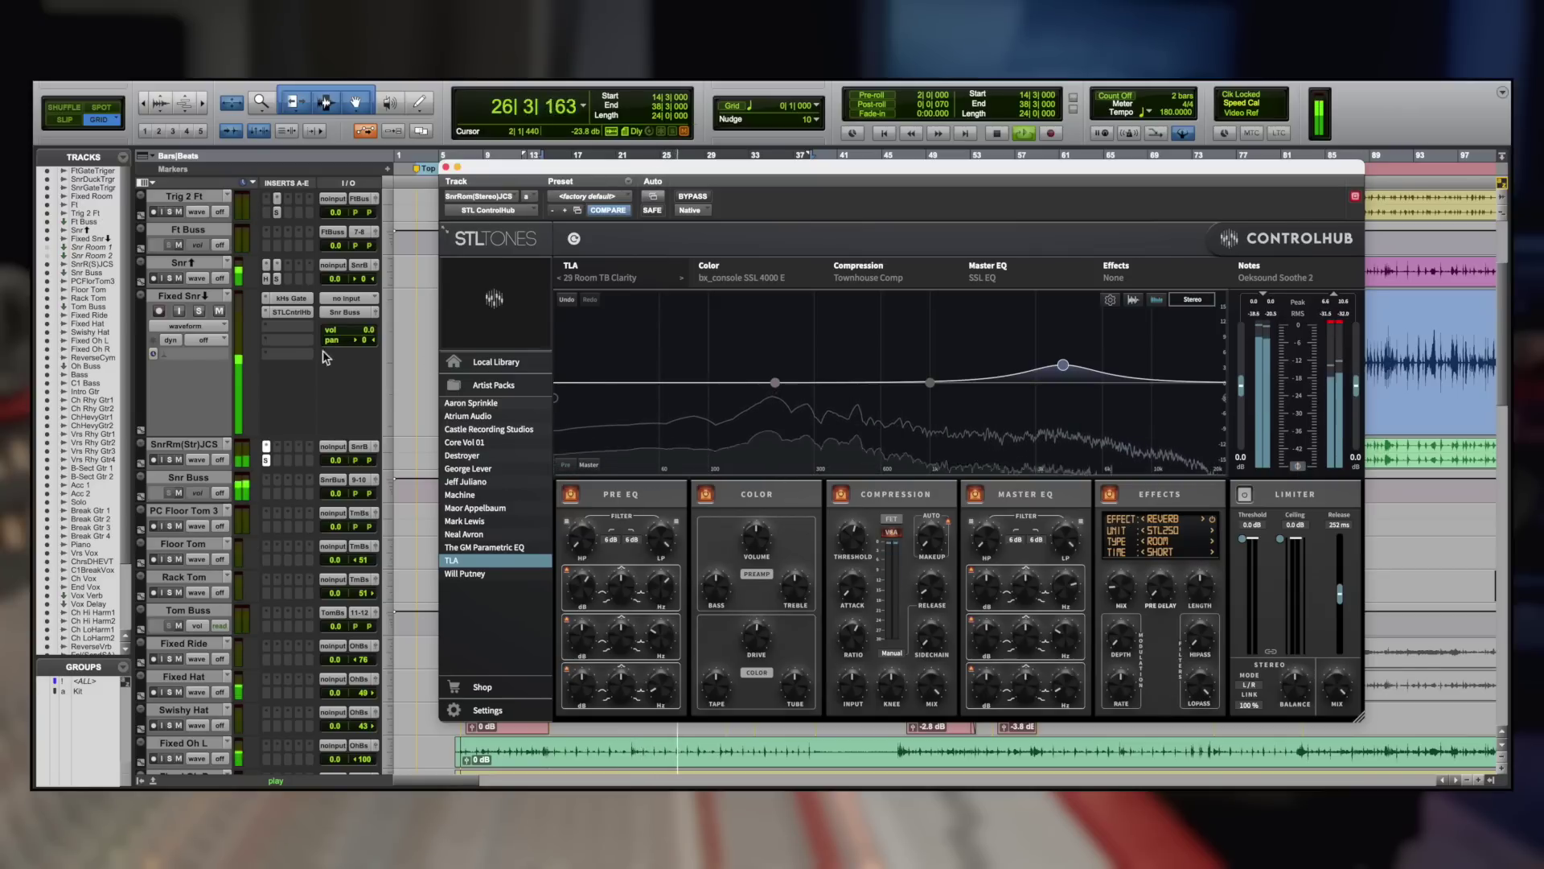
Step: Raise the snare room's Master EQ high band slightly in gain and frequency, checking the track in solo and in the full mix
{"action": "left_click", "coordinate": [181, 457]}
{"action": "mouse_move", "coordinate": [1063, 367]}
{"action": "left_mouse_down"}
{"action": "mouse_move", "coordinate": [1072, 339]}
{"action": "mouse_move", "coordinate": [1075, 360]}
{"action": "left_mouse_up"}
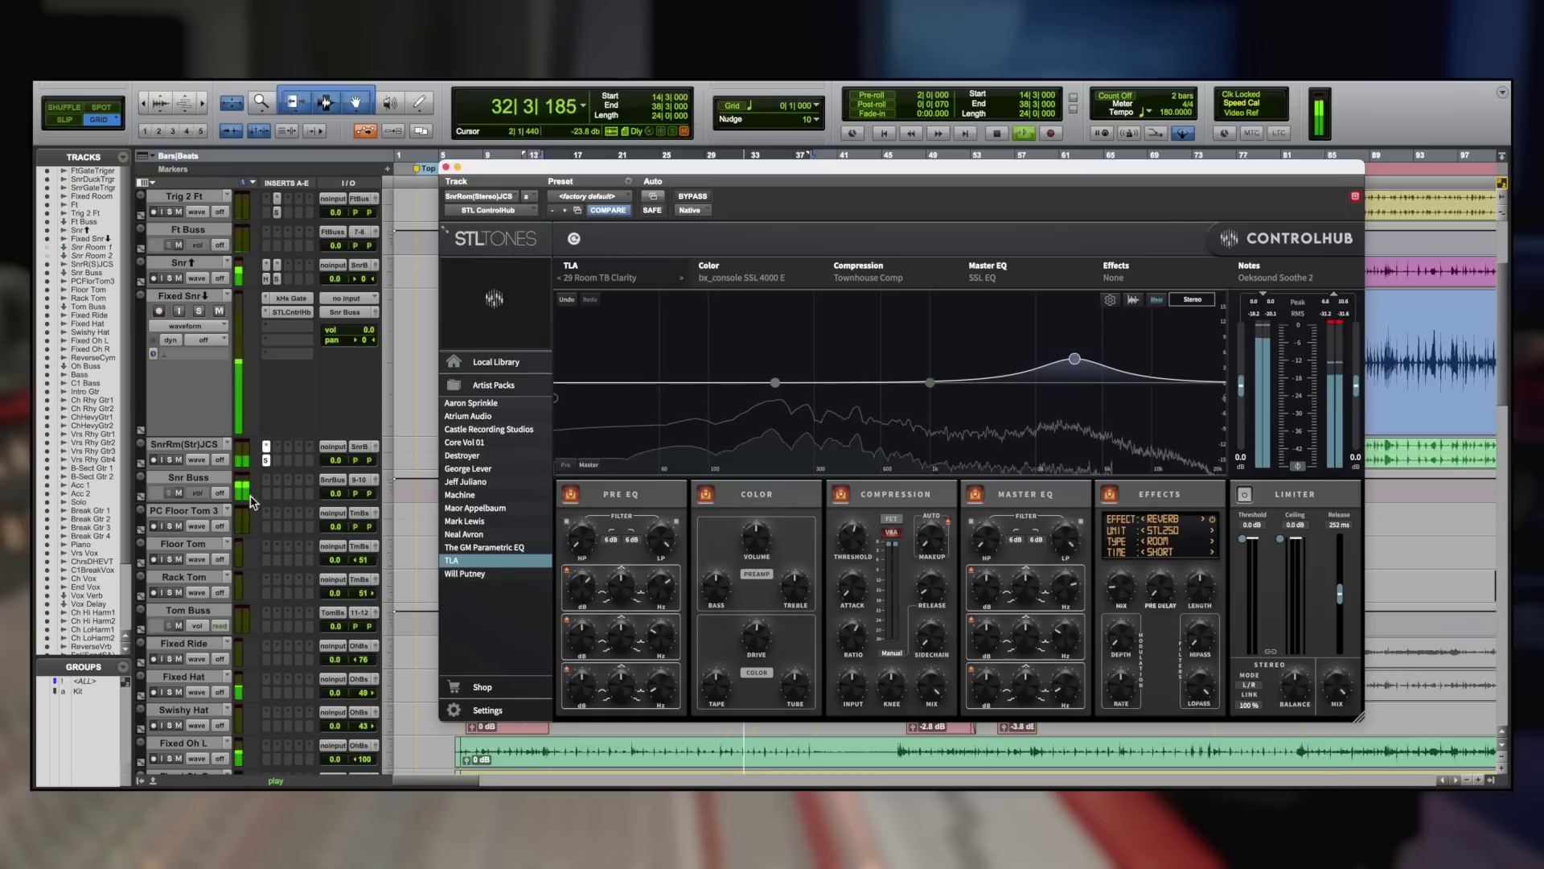
{"action": "left_click", "coordinate": [170, 459]}
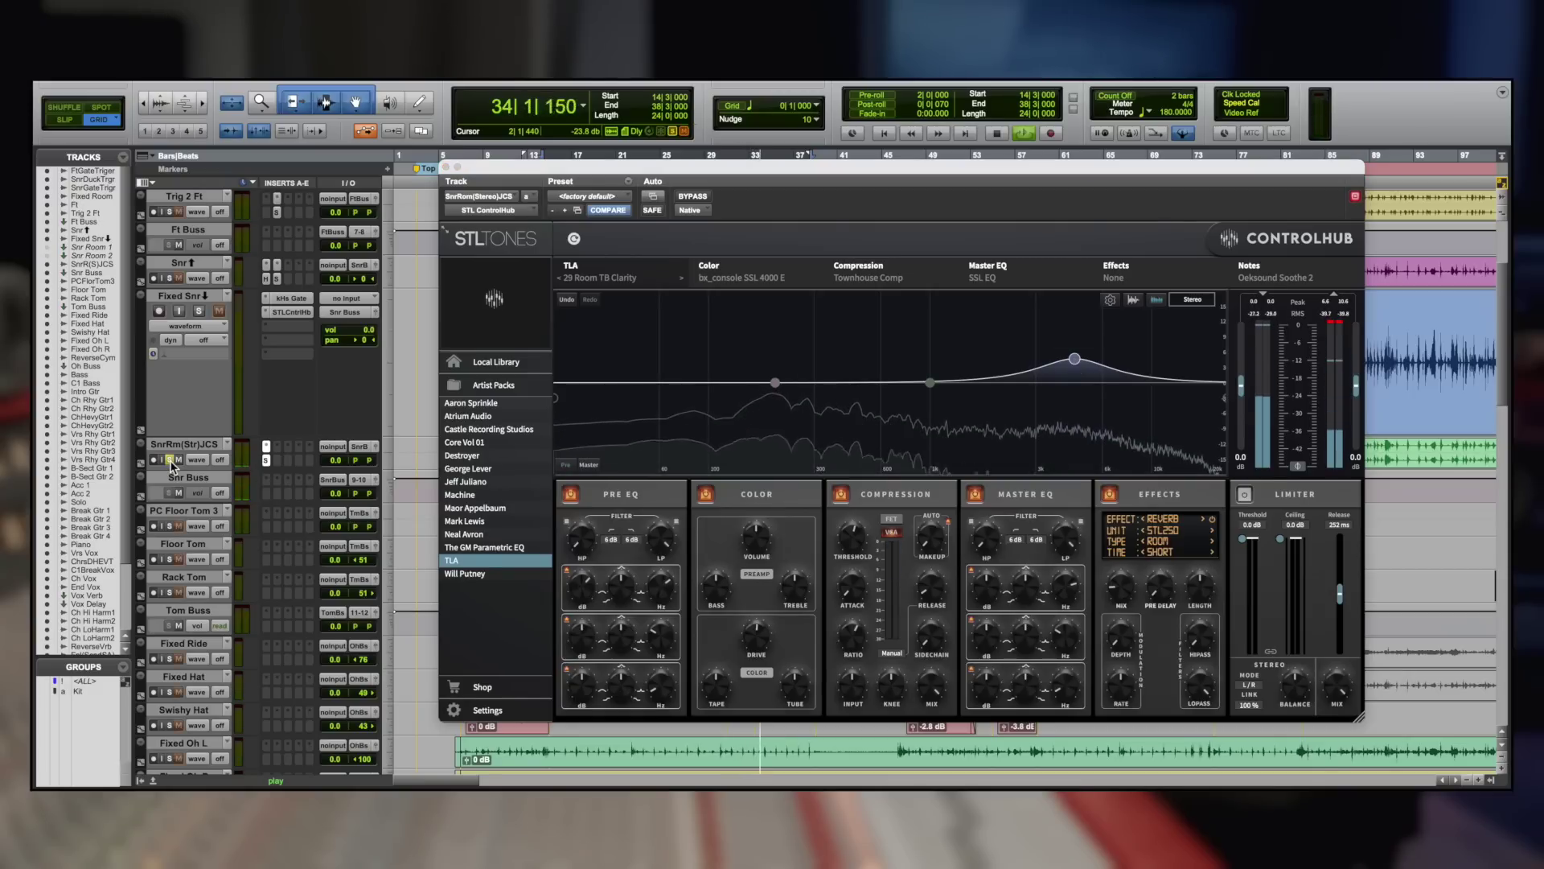
{"action": "left_click", "coordinate": [169, 460]}
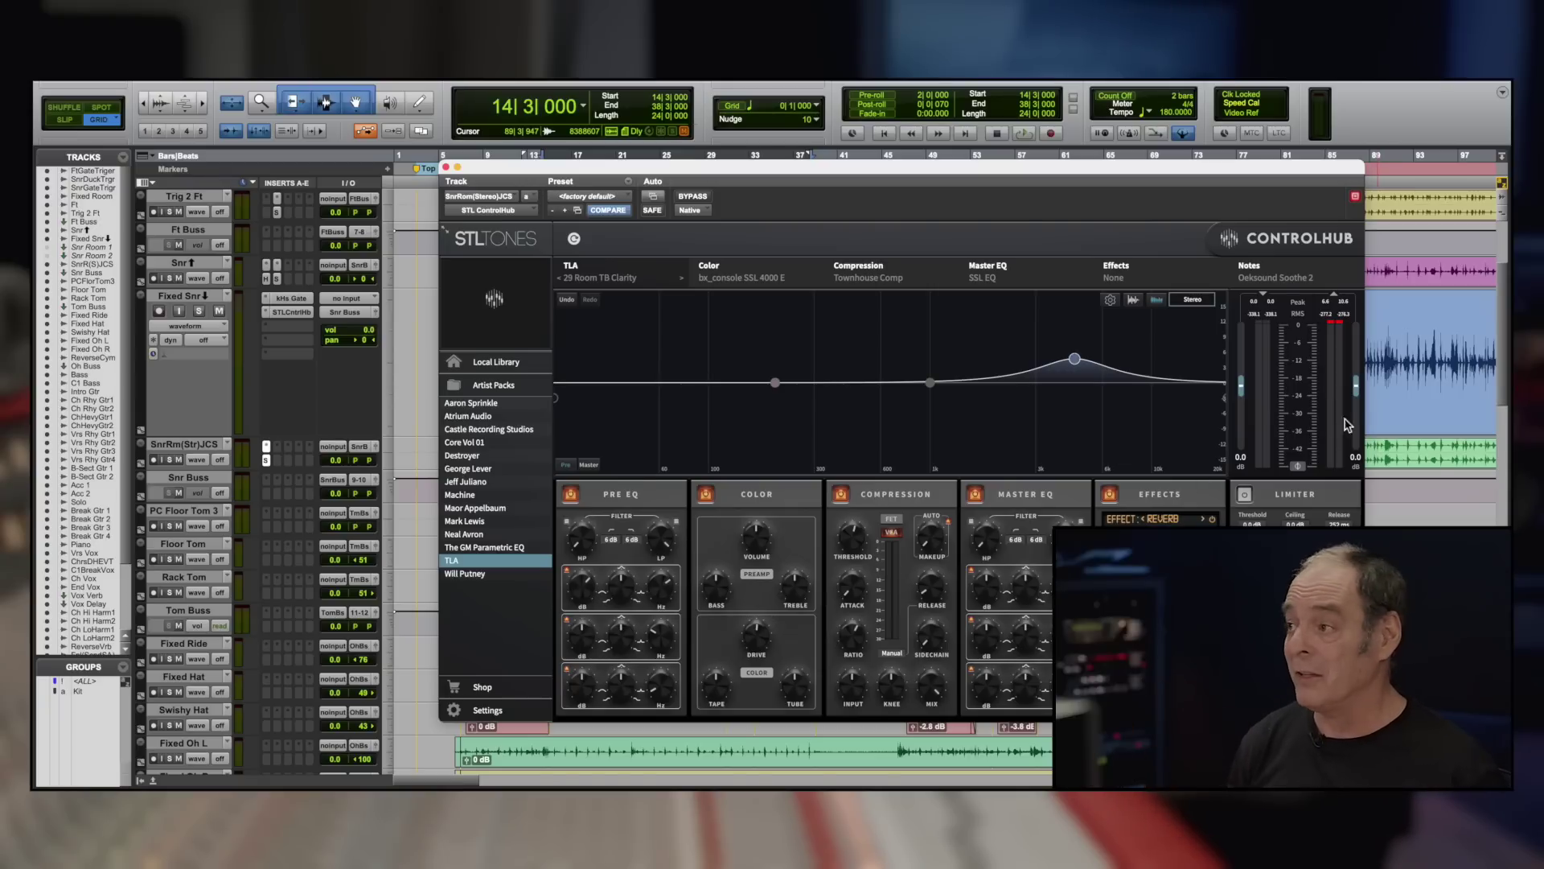
Step: Play the full mix, lower the snare room's ControlHub output level to -1.8 dB and close the plugin window
{"action": "key", "text": "space"}
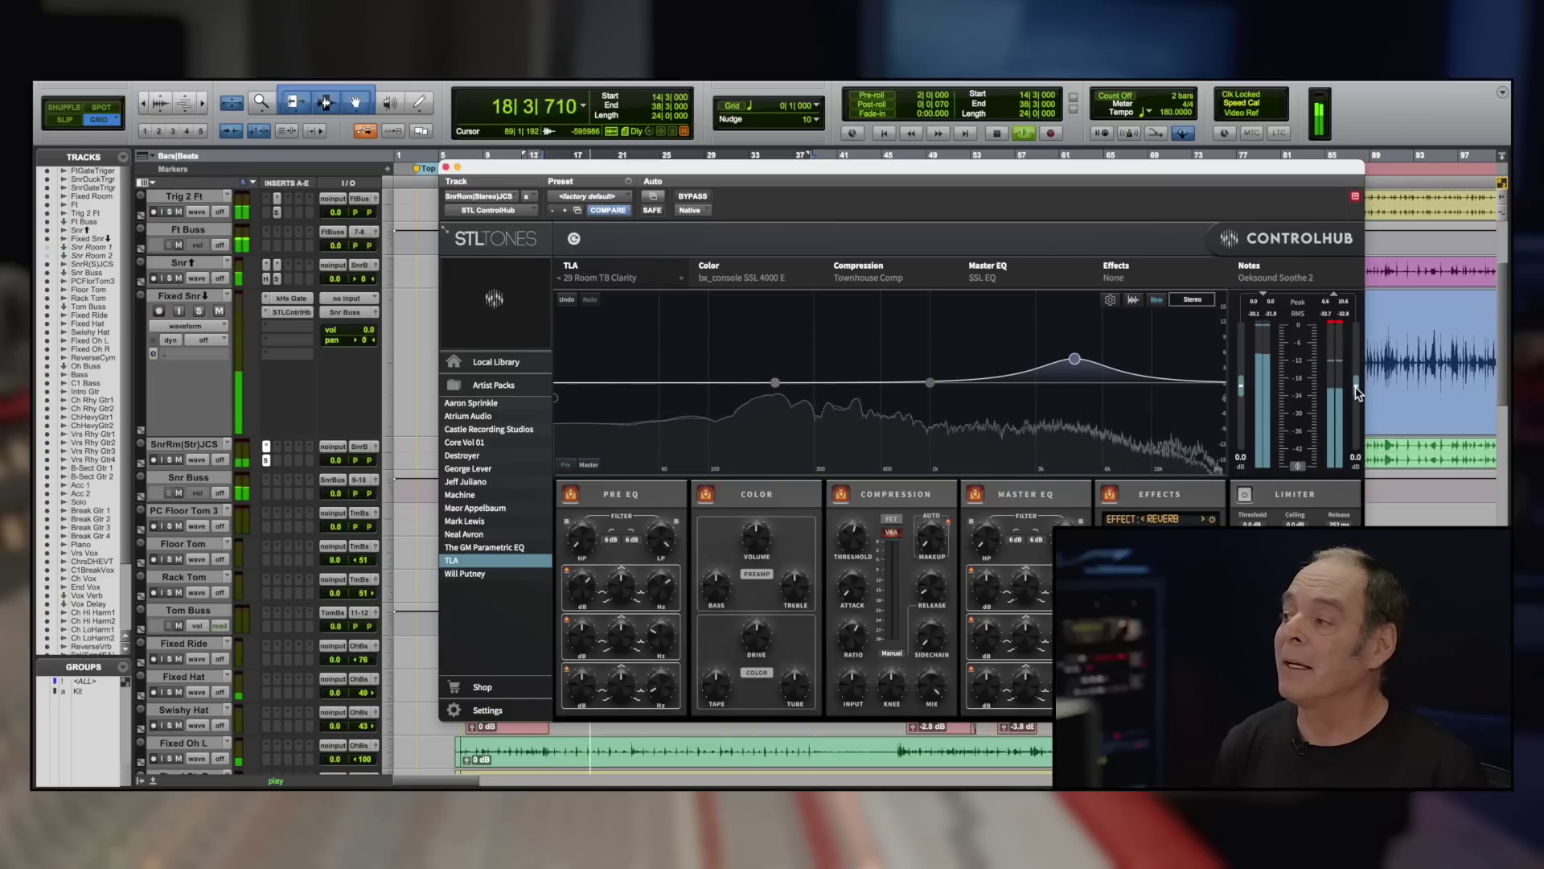
{"action": "left_click_drag", "start_coordinate": [1357, 392], "coordinate": [1359, 430]}
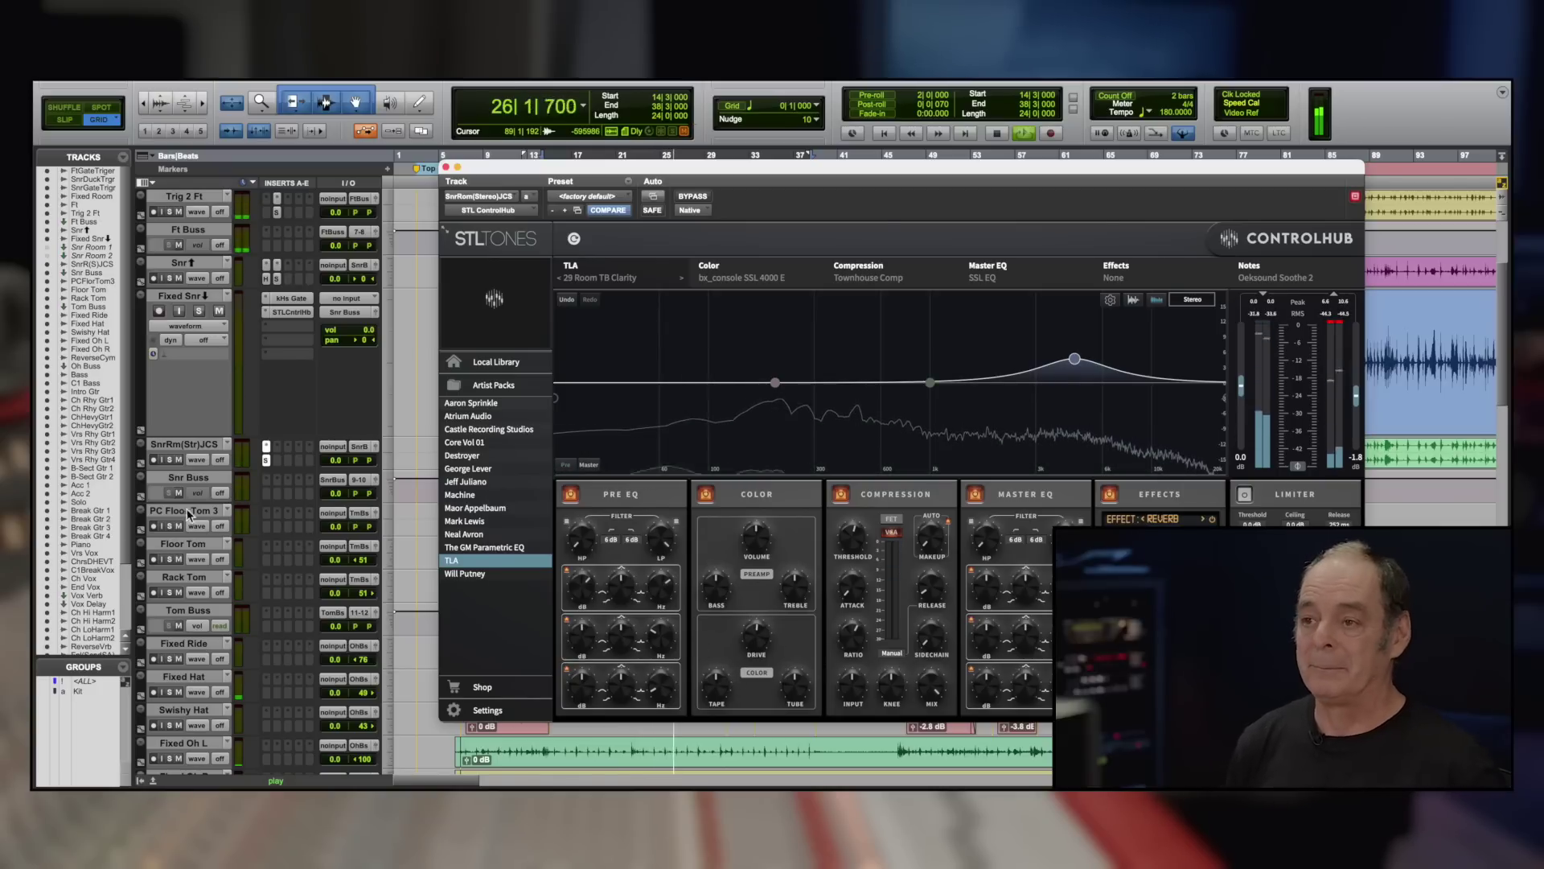
{"action": "left_click", "coordinate": [447, 168]}
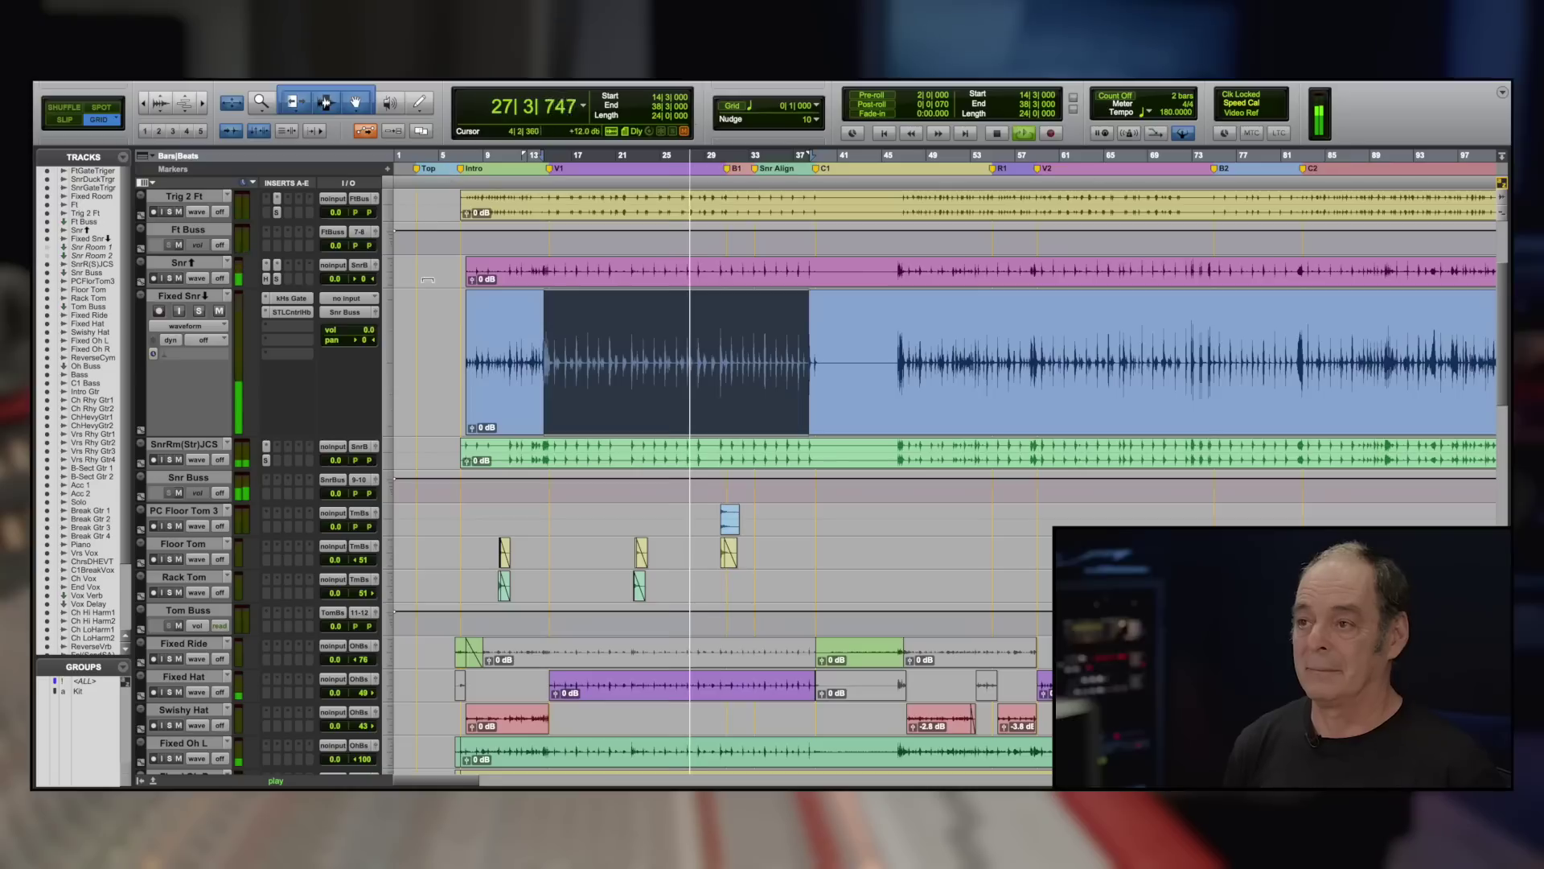
Step: Reduce the height of the bottom snare track to match the neighbouring drum tracks
{"action": "left_click", "coordinate": [389, 310]}
{"action": "left_click", "coordinate": [395, 341]}
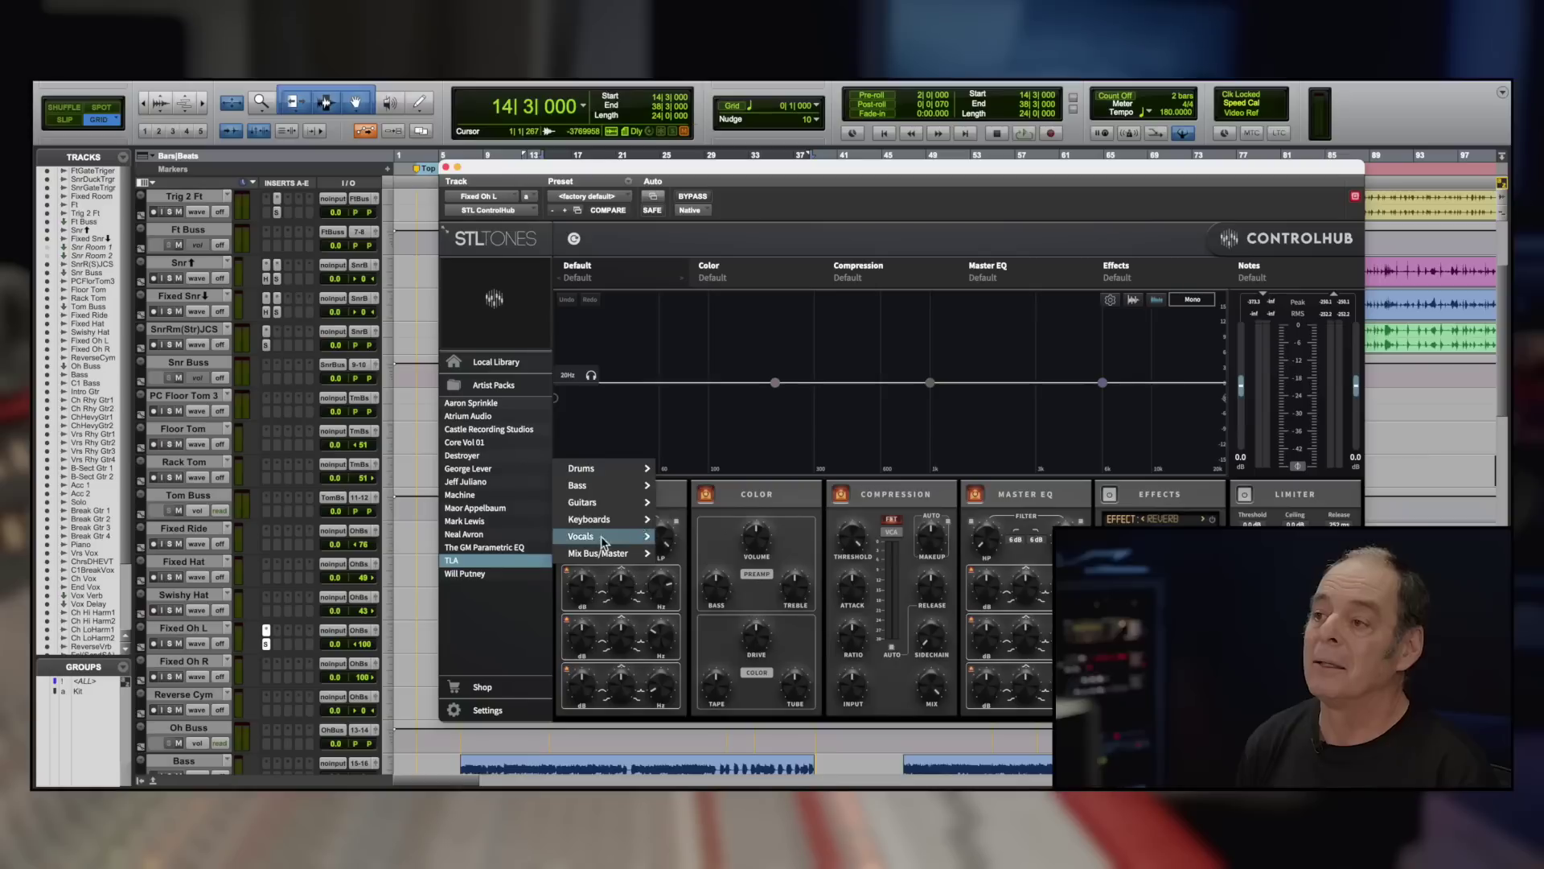
Step: Load the TLA drum preset 21 OH L Basic on the left overhead's ControlHub and compare it bypassed and active during playback
{"action": "mouse_move", "coordinate": [623, 466]}
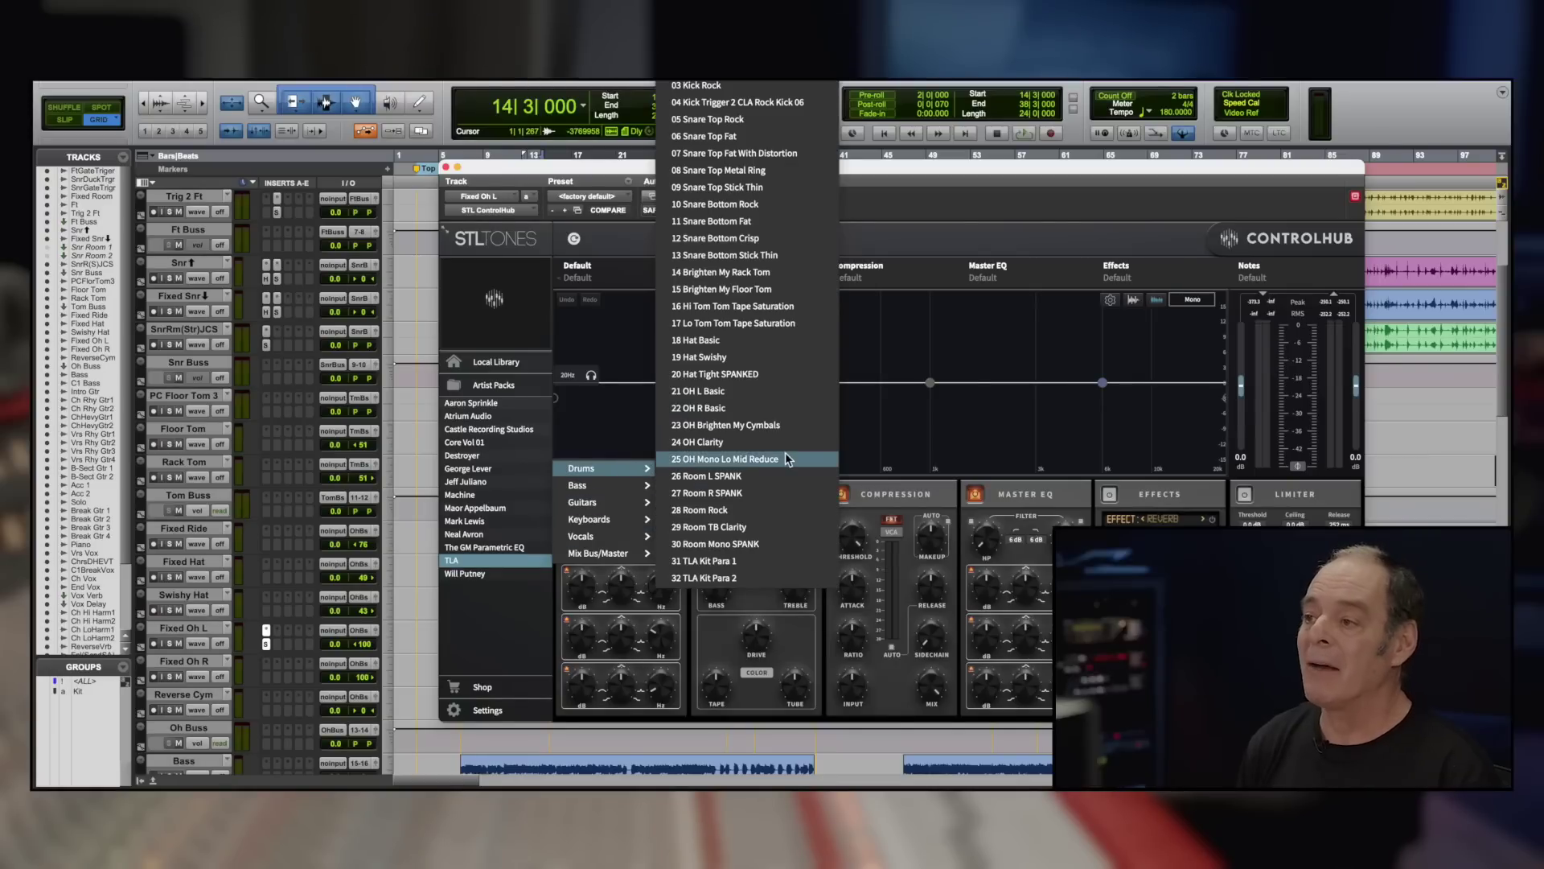
{"action": "left_click", "coordinate": [768, 391]}
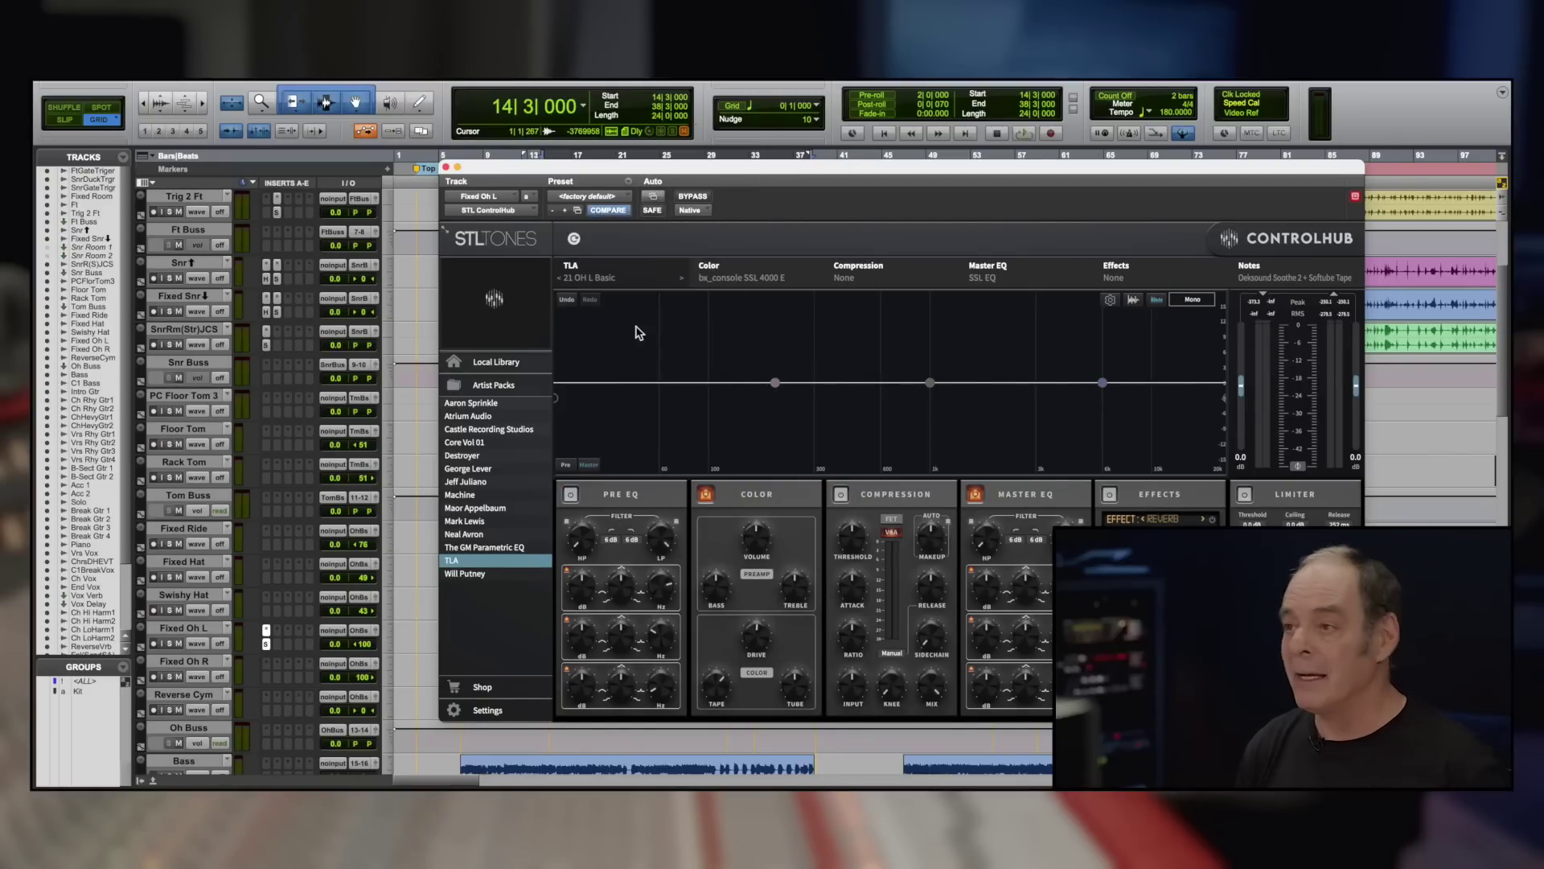
{"action": "key", "text": "space"}
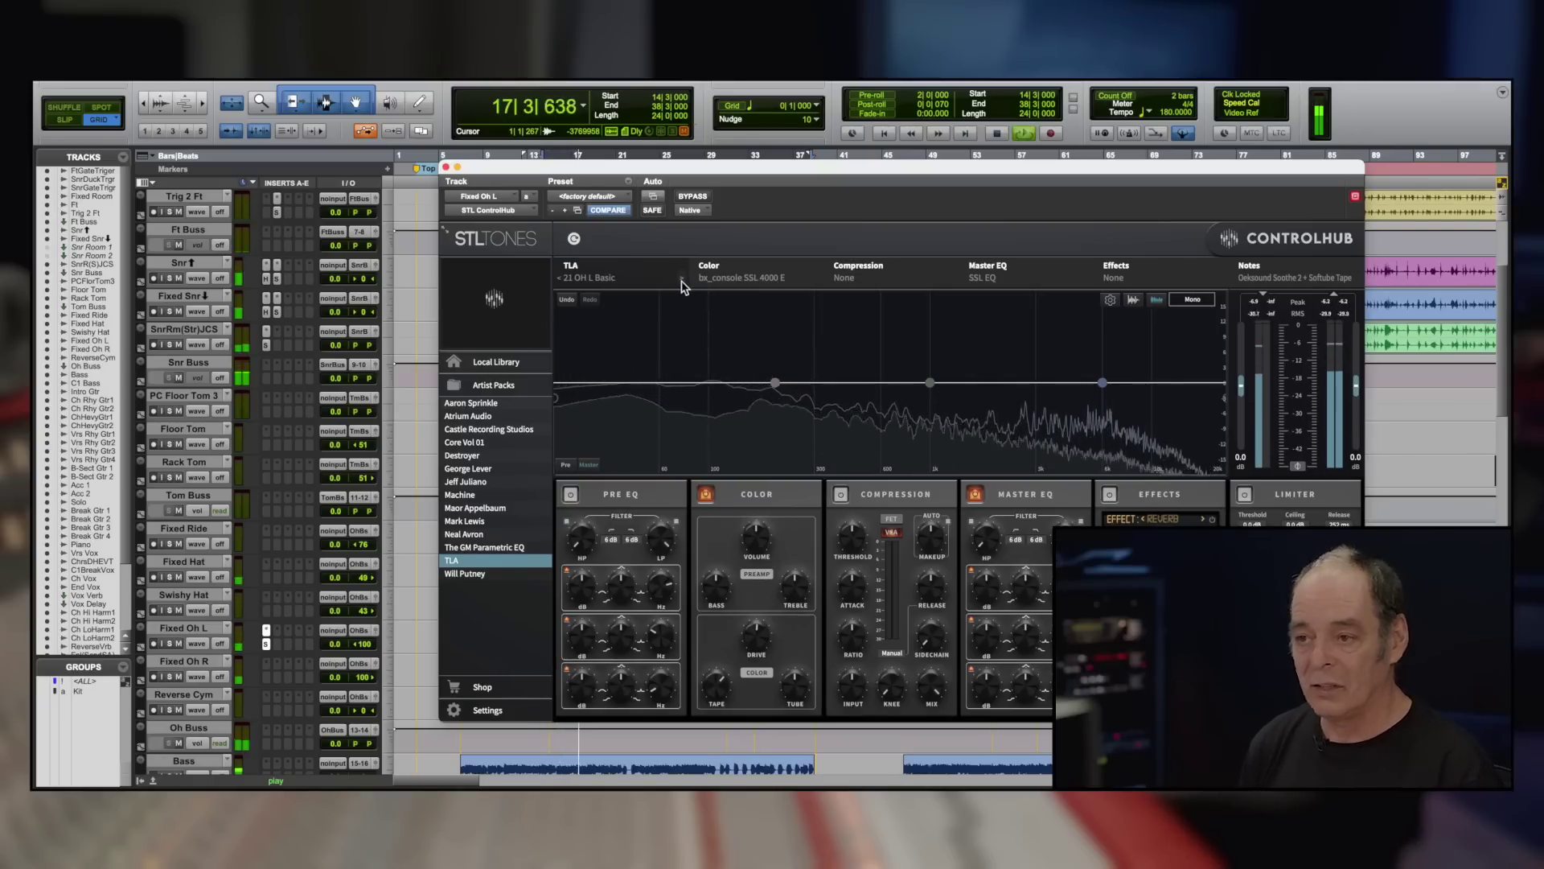
{"action": "left_click", "coordinate": [705, 198]}
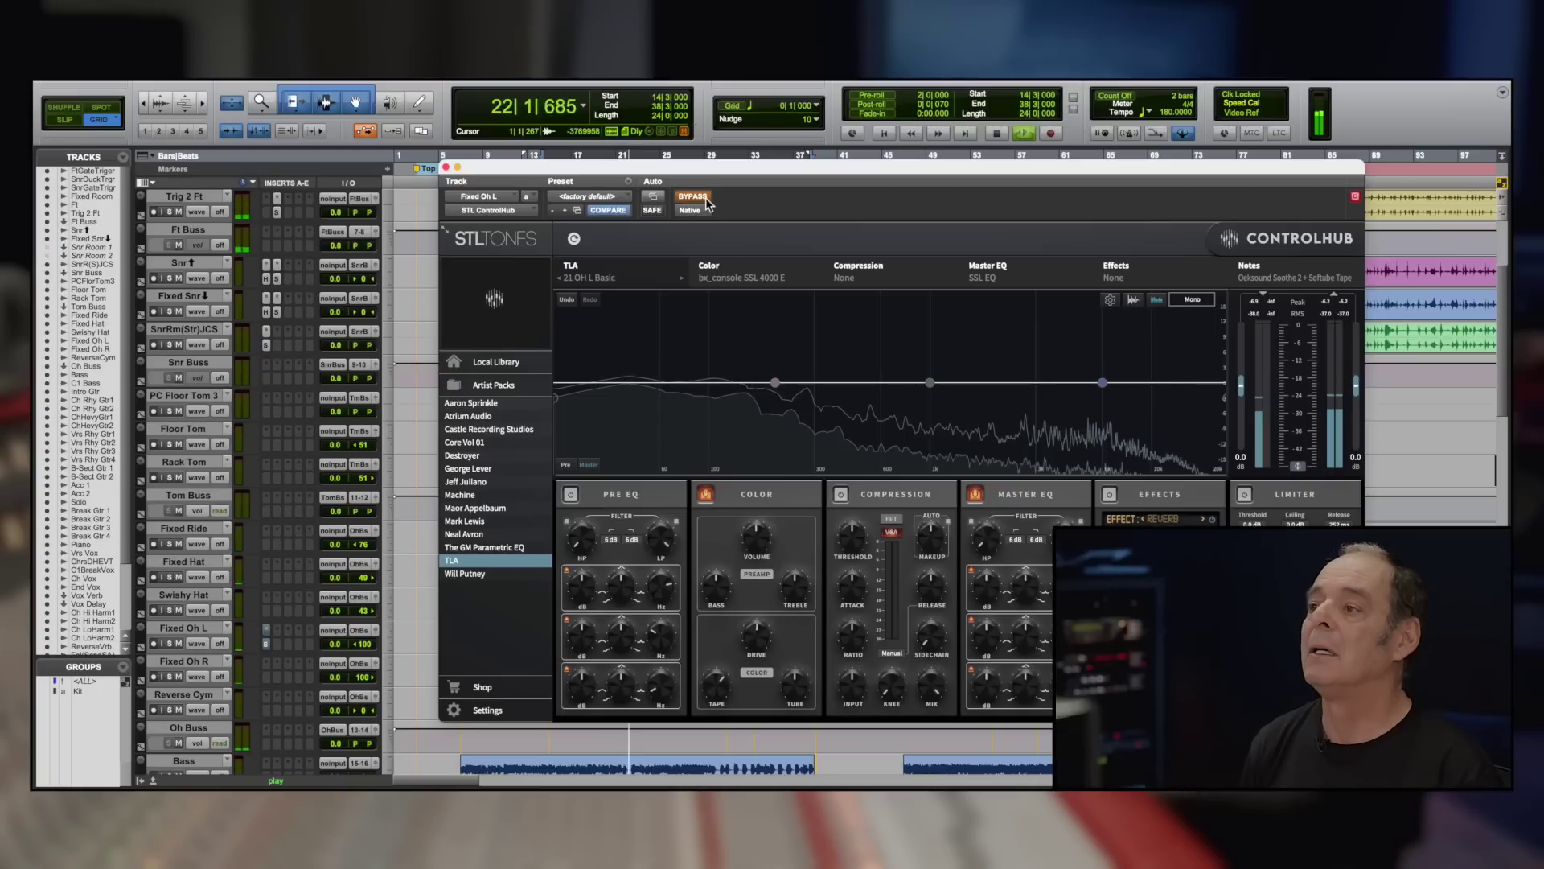
{"action": "left_click", "coordinate": [706, 199]}
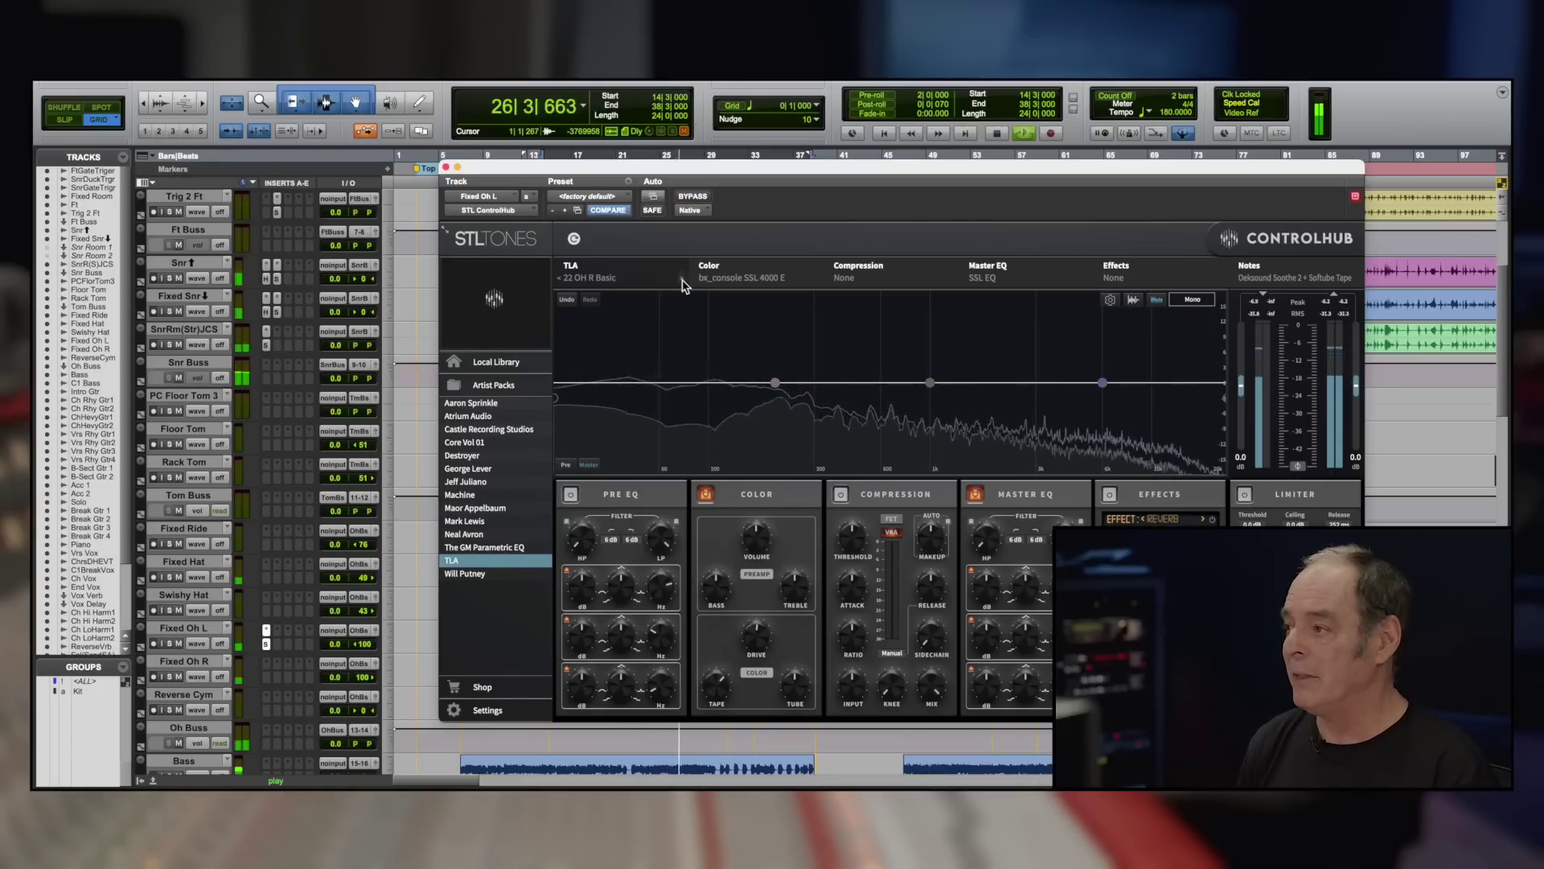
Step: Audition the TLA overhead presets on the left overhead during playback and settle on 24 OH Clarity
{"action": "left_click", "coordinate": [682, 281]}
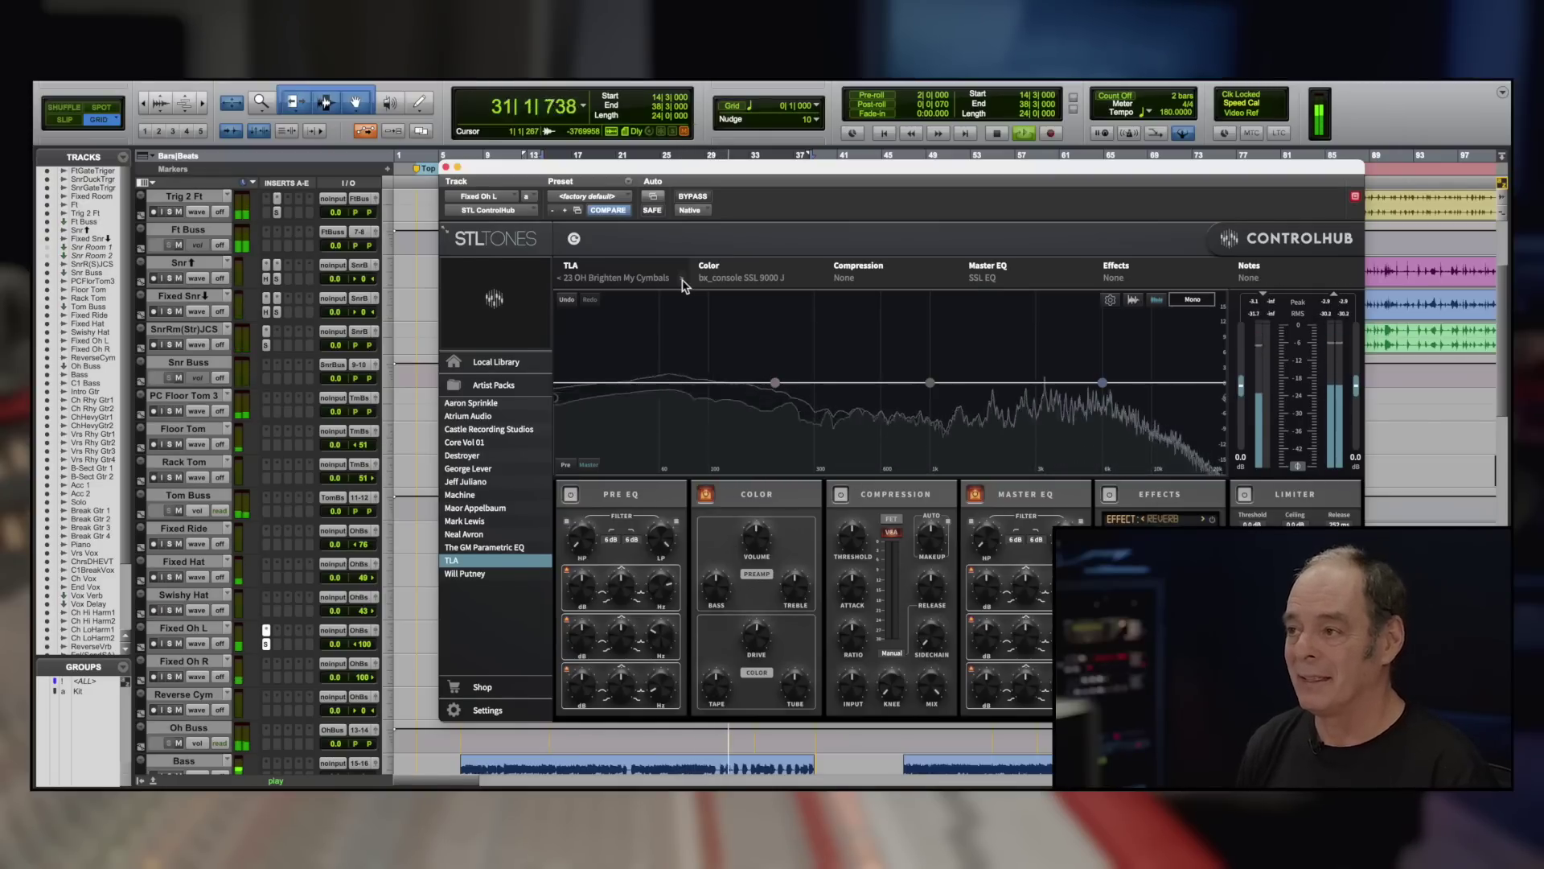
{"action": "left_click", "coordinate": [682, 282]}
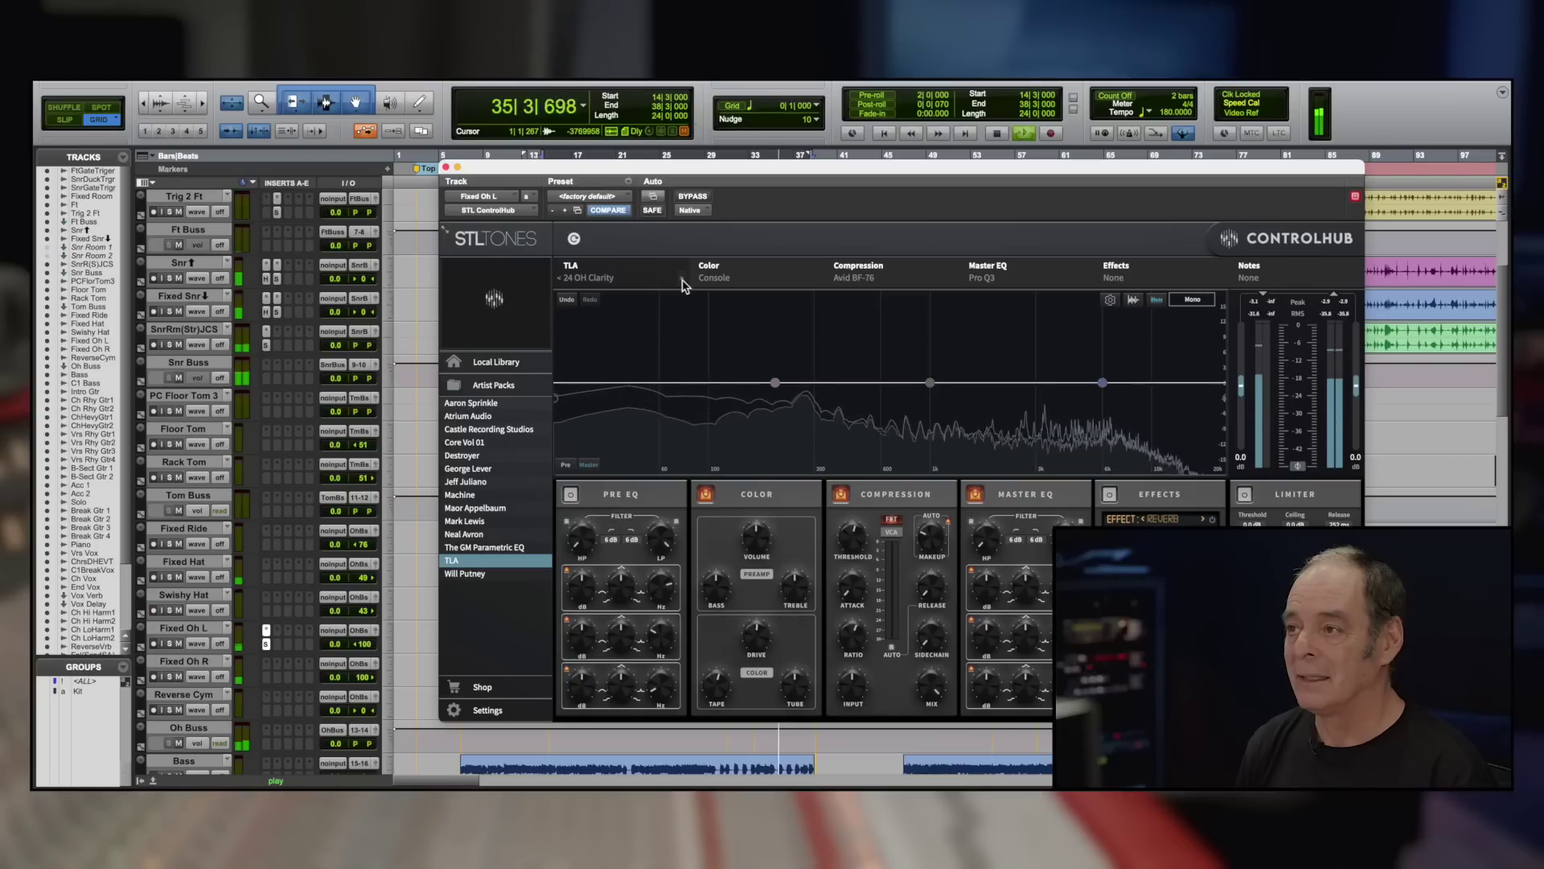
{"action": "left_click", "coordinate": [682, 282]}
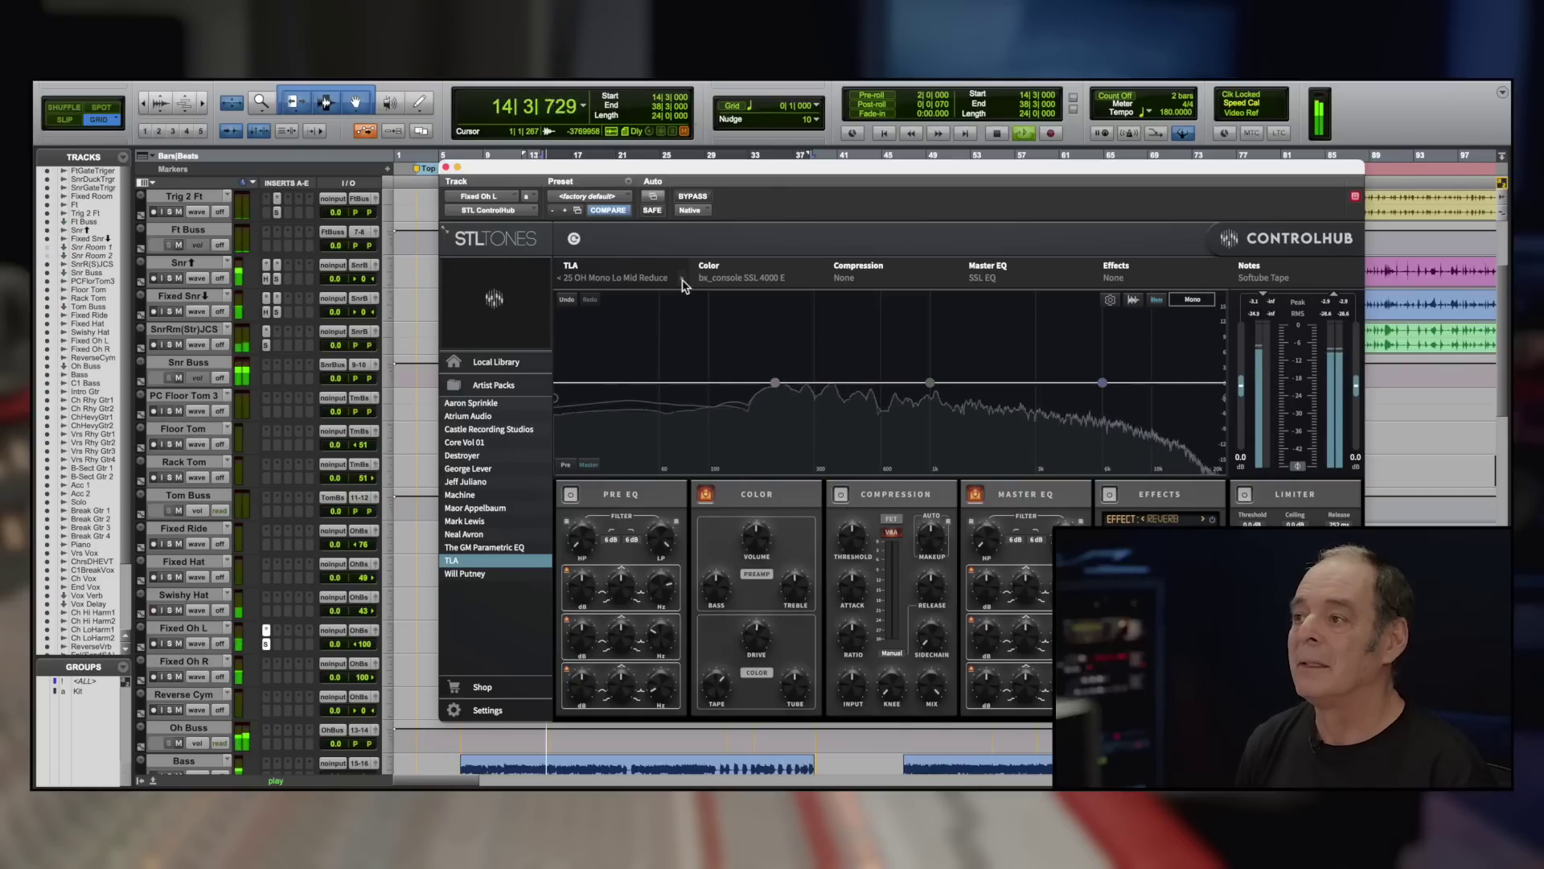
{"action": "left_click", "coordinate": [682, 282]}
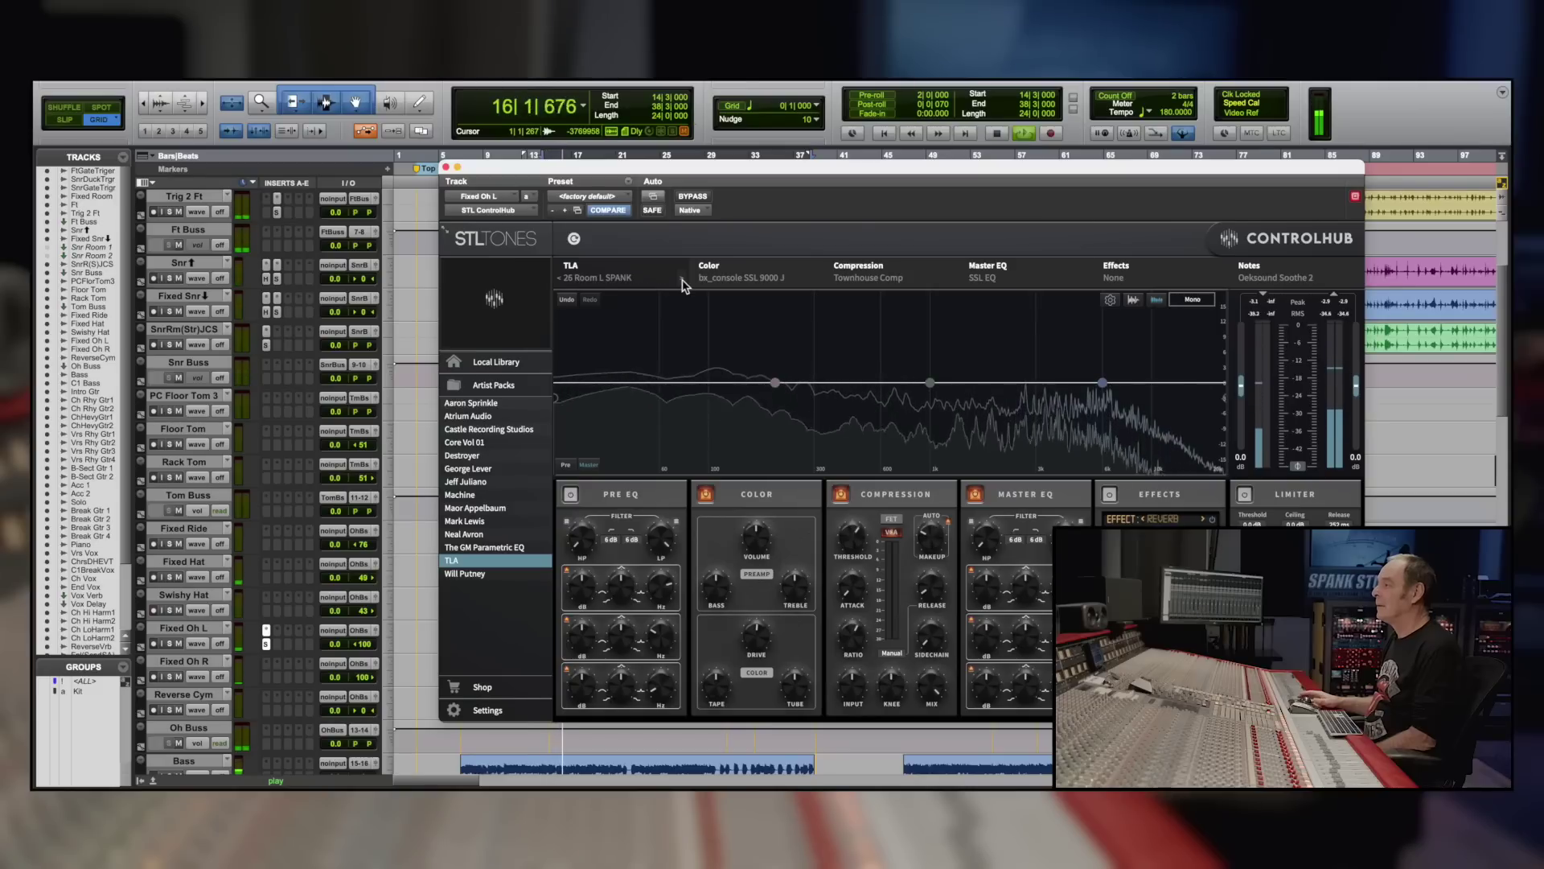
{"action": "left_click", "coordinate": [563, 281]}
{"action": "left_click", "coordinate": [562, 281]}
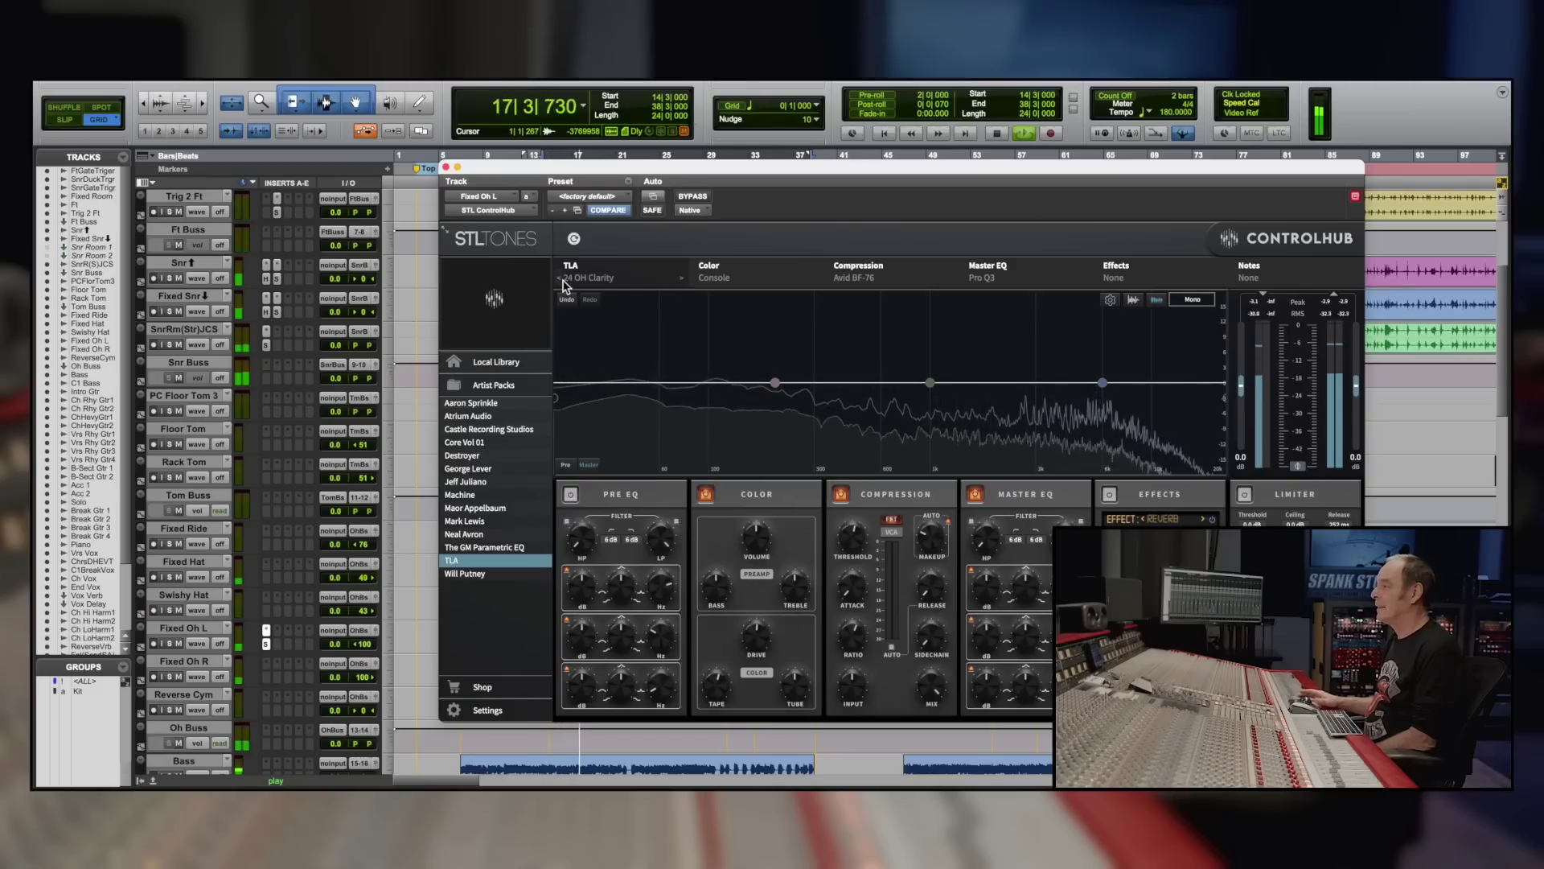
Step: Load the TLA preset 23 OH Brighten My Cymbals on the left overhead's ControlHub and turn its Color section off
{"action": "left_click", "coordinate": [564, 281]}
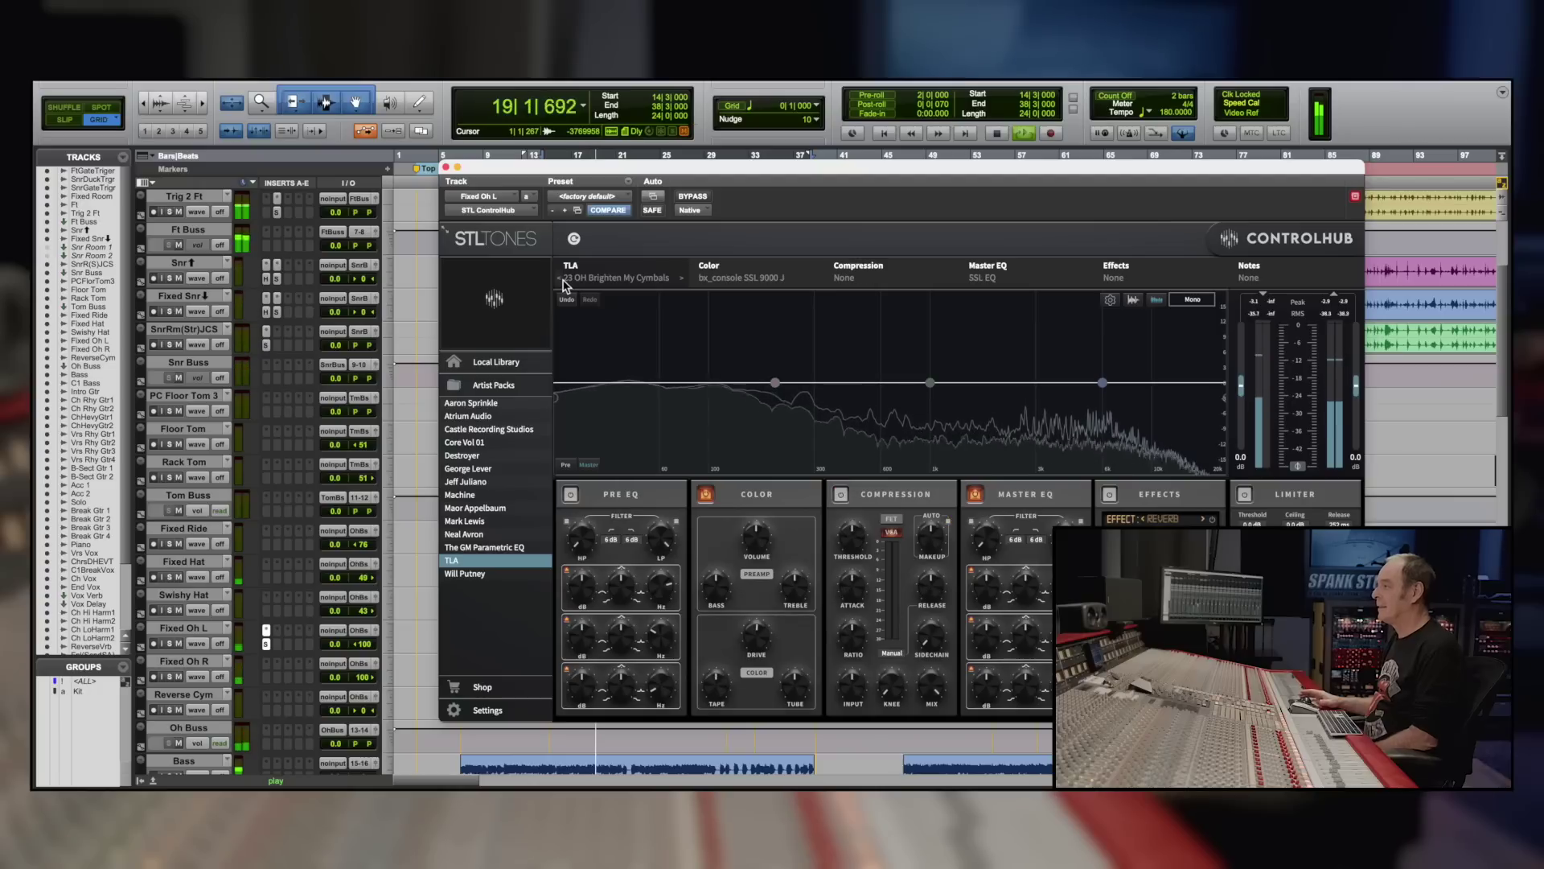
{"action": "left_click", "coordinate": [774, 383]}
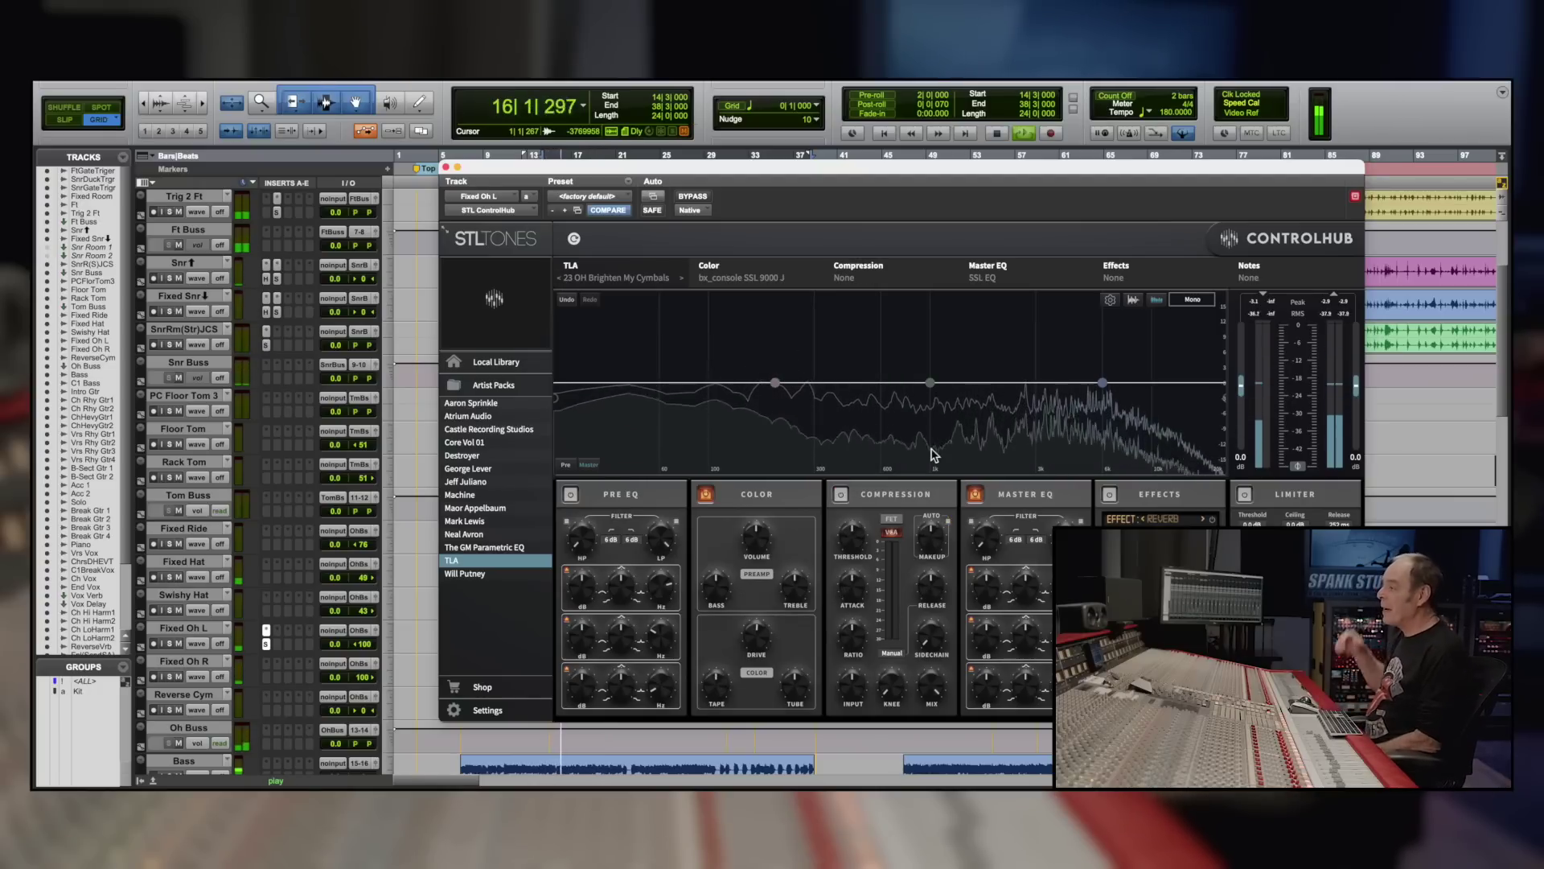
{"action": "left_click", "coordinate": [705, 494]}
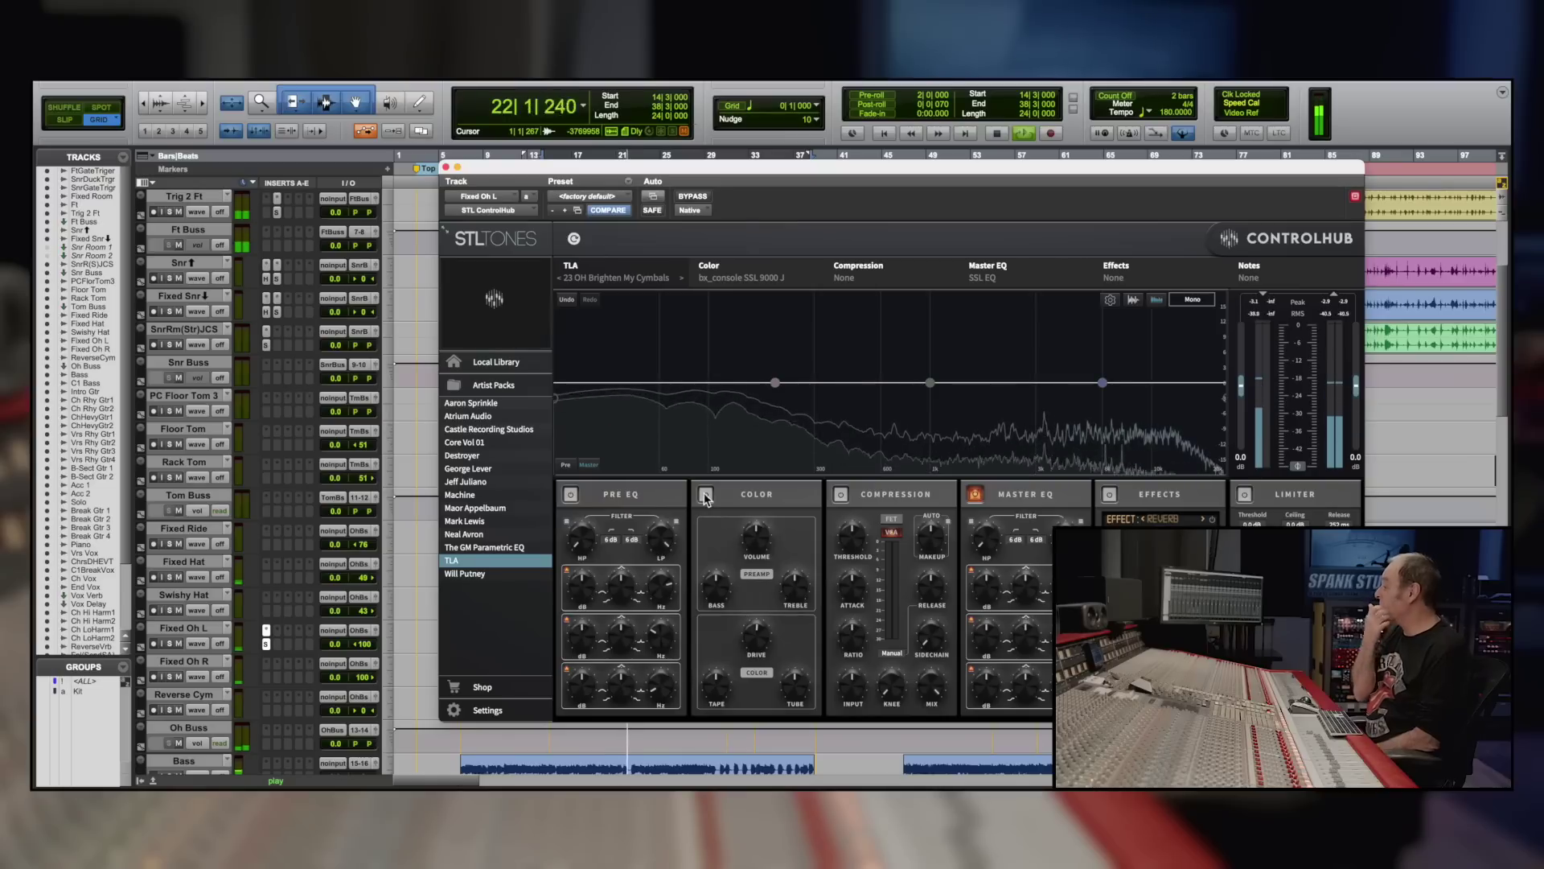
Step: Enable the left overhead's Pre EQ and boost its high-frequency band at about 5 kHz
{"action": "left_click", "coordinate": [570, 494]}
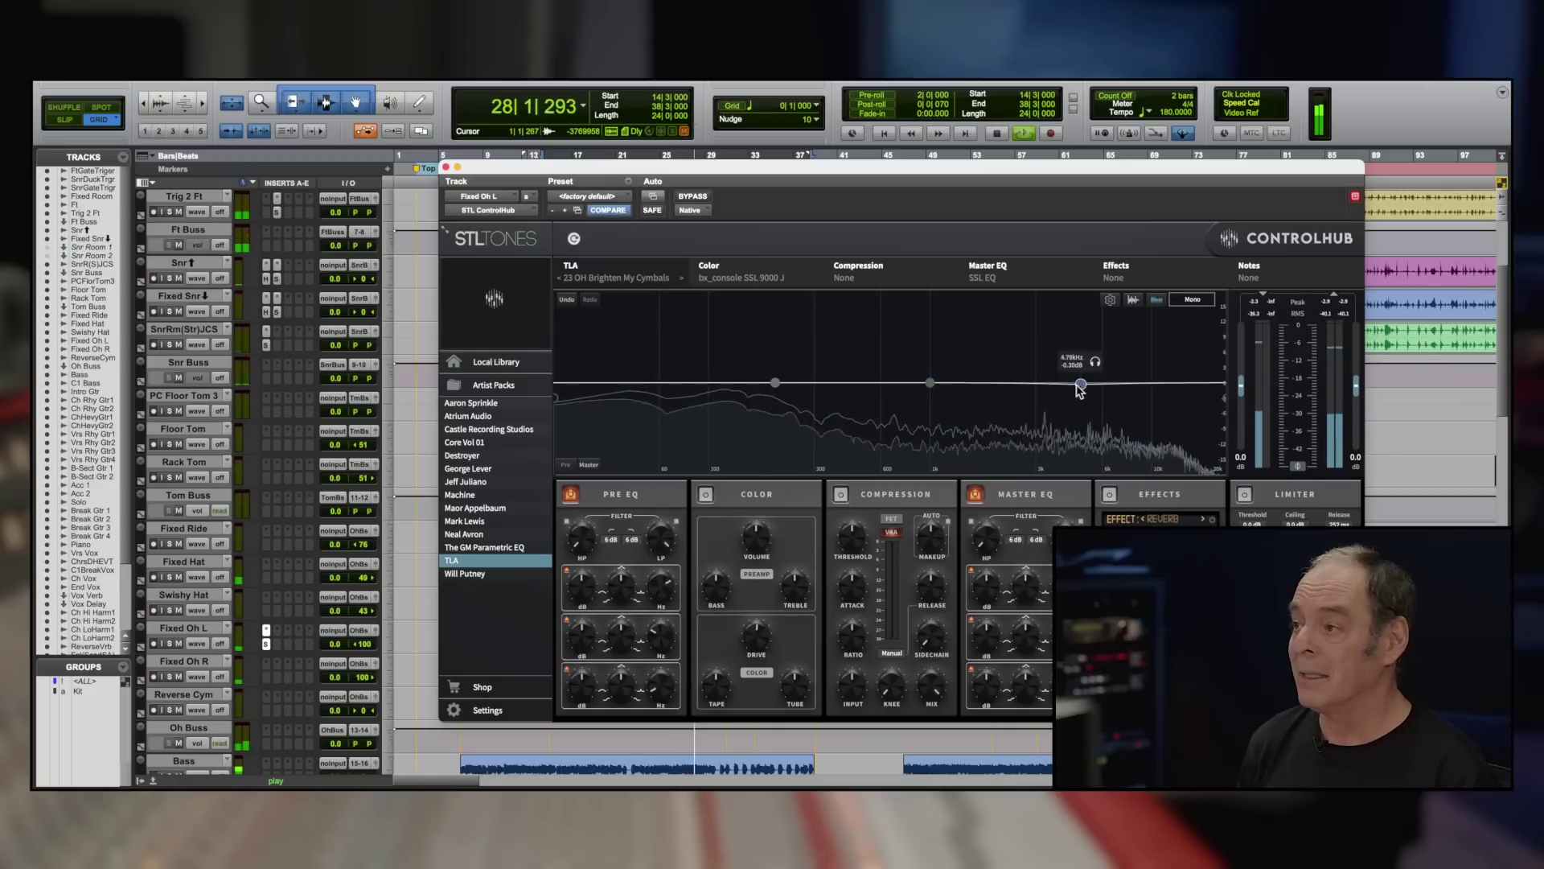
{"action": "left_click_drag", "start_coordinate": [1052, 388], "coordinate": [1087, 359]}
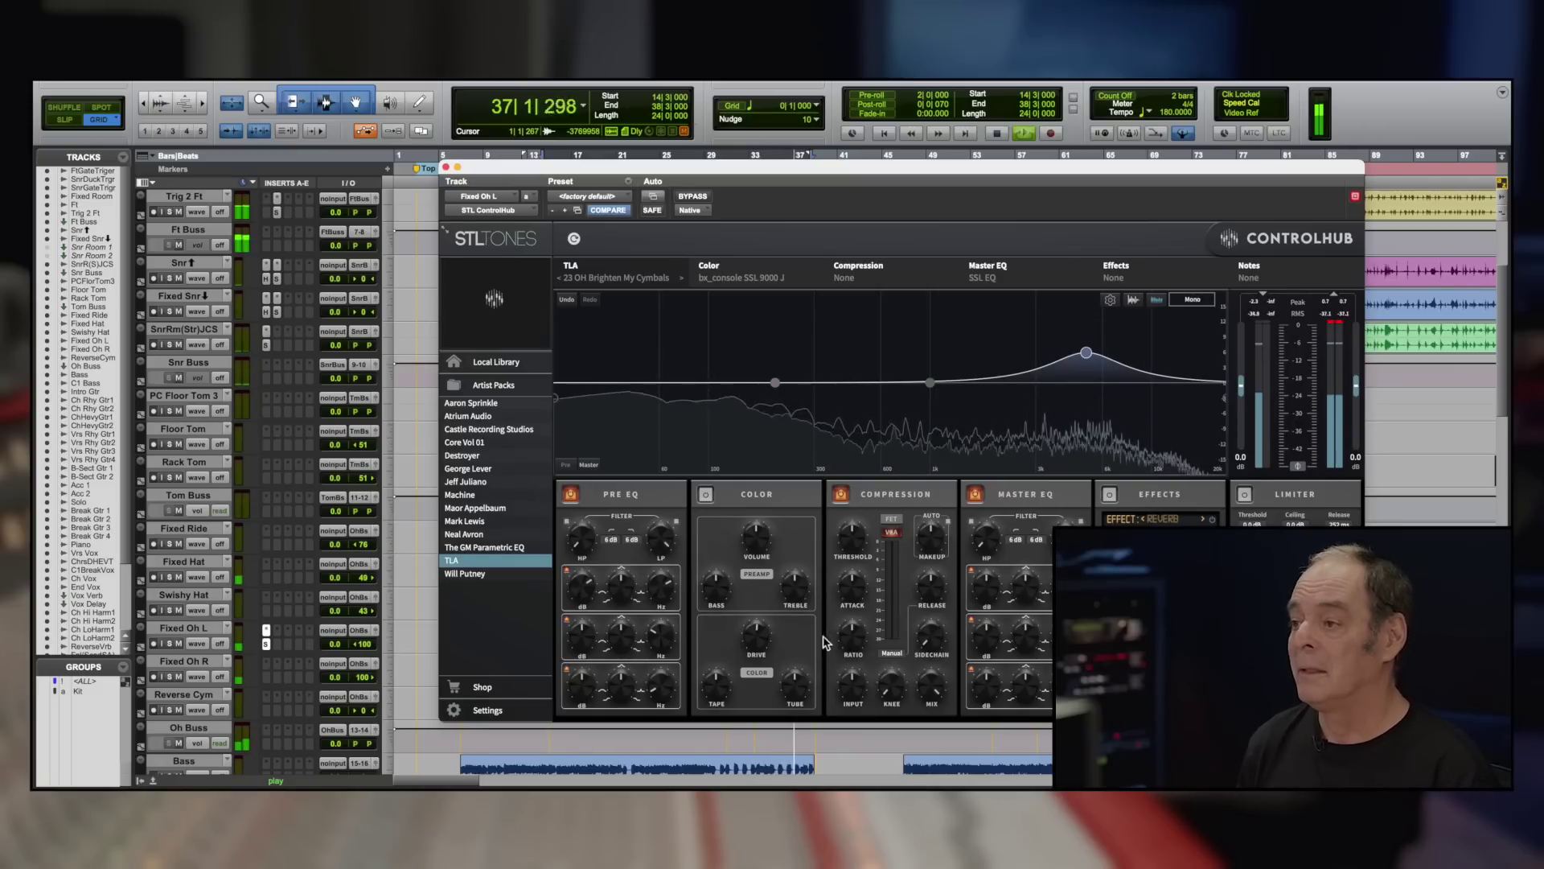
Step: Enable compression on the left overhead and adjust its threshold to about -18 dB during playback
{"action": "mouse_move", "coordinate": [852, 643]}
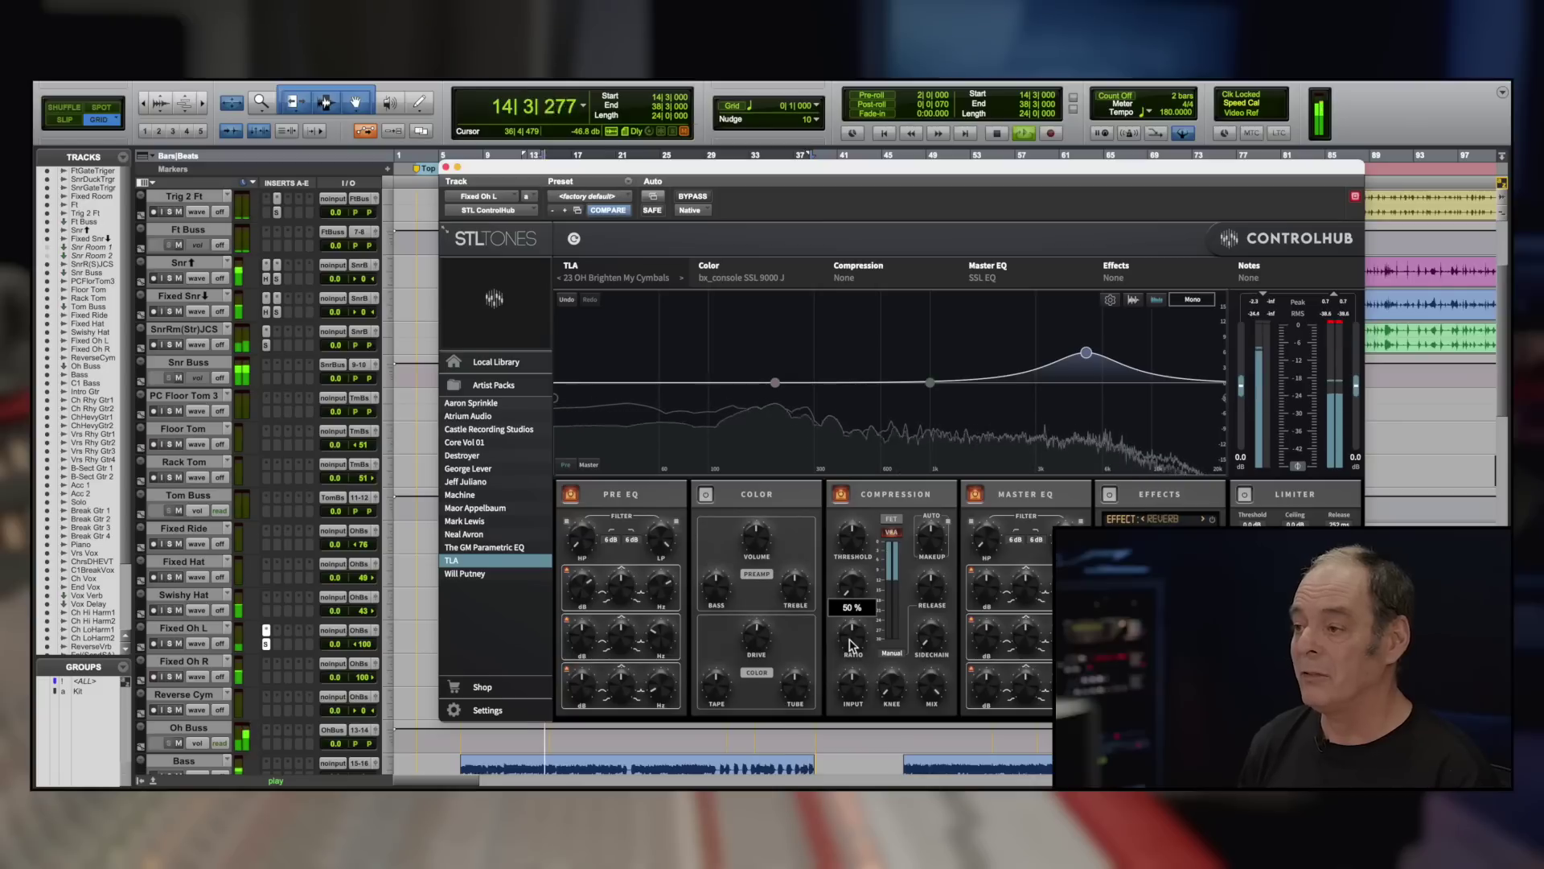
{"action": "left_click_drag", "start_coordinate": [853, 553], "coordinate": [846, 602]}
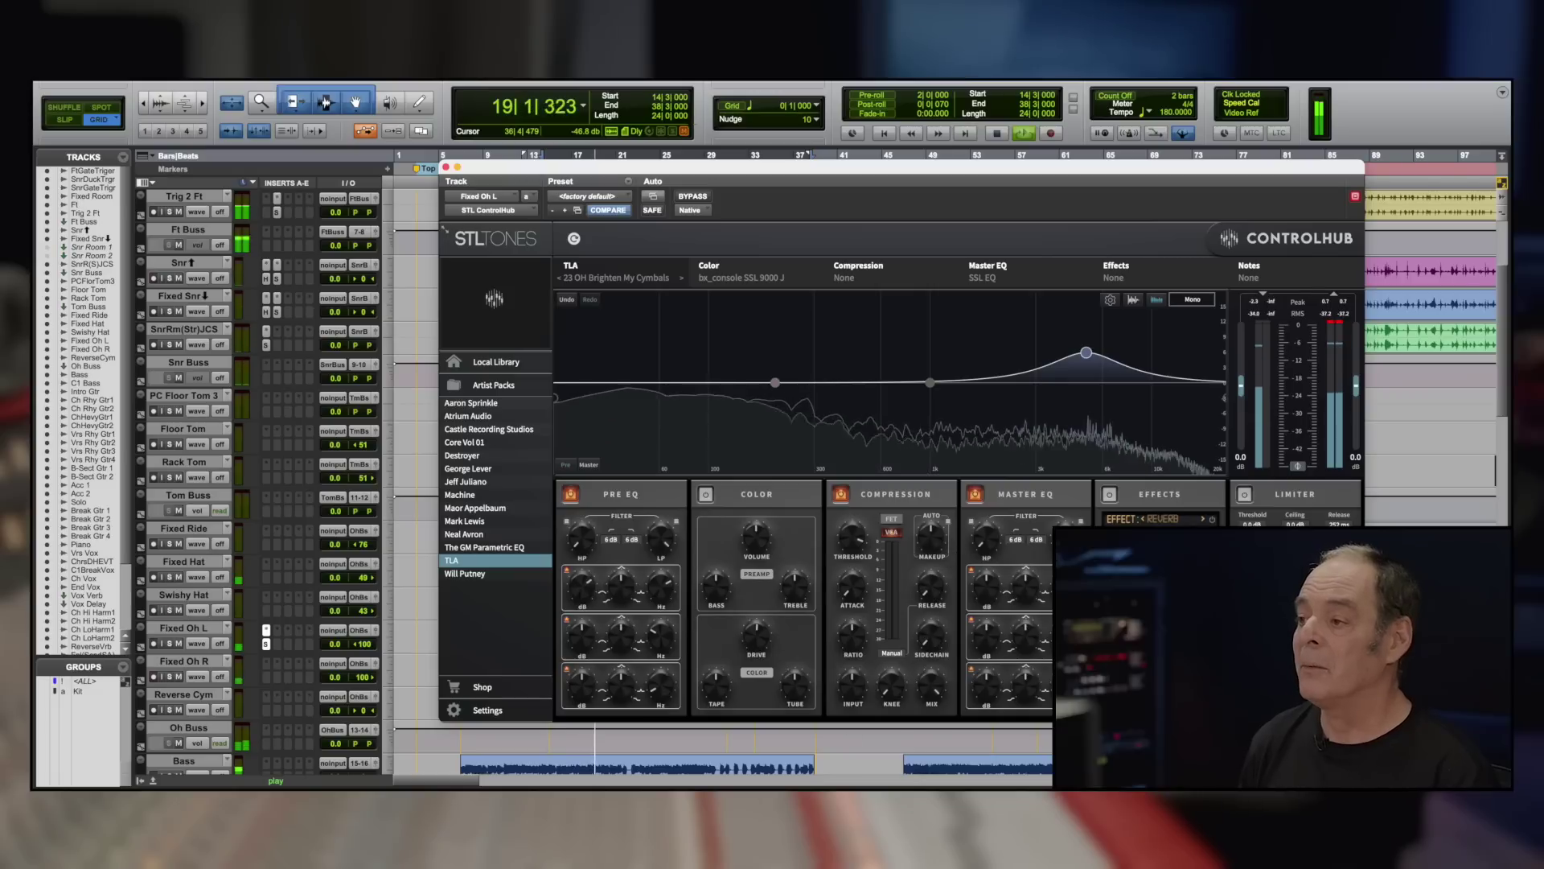
{"action": "mouse_move", "coordinate": [838, 549]}
{"action": "left_mouse_down"}
{"action": "mouse_move", "coordinate": [846, 566]}
{"action": "mouse_move", "coordinate": [850, 541]}
{"action": "left_mouse_up"}
{"action": "scroll", "coordinate": [850, 541], "scroll_direction": "down", "scroll_amount": 5}
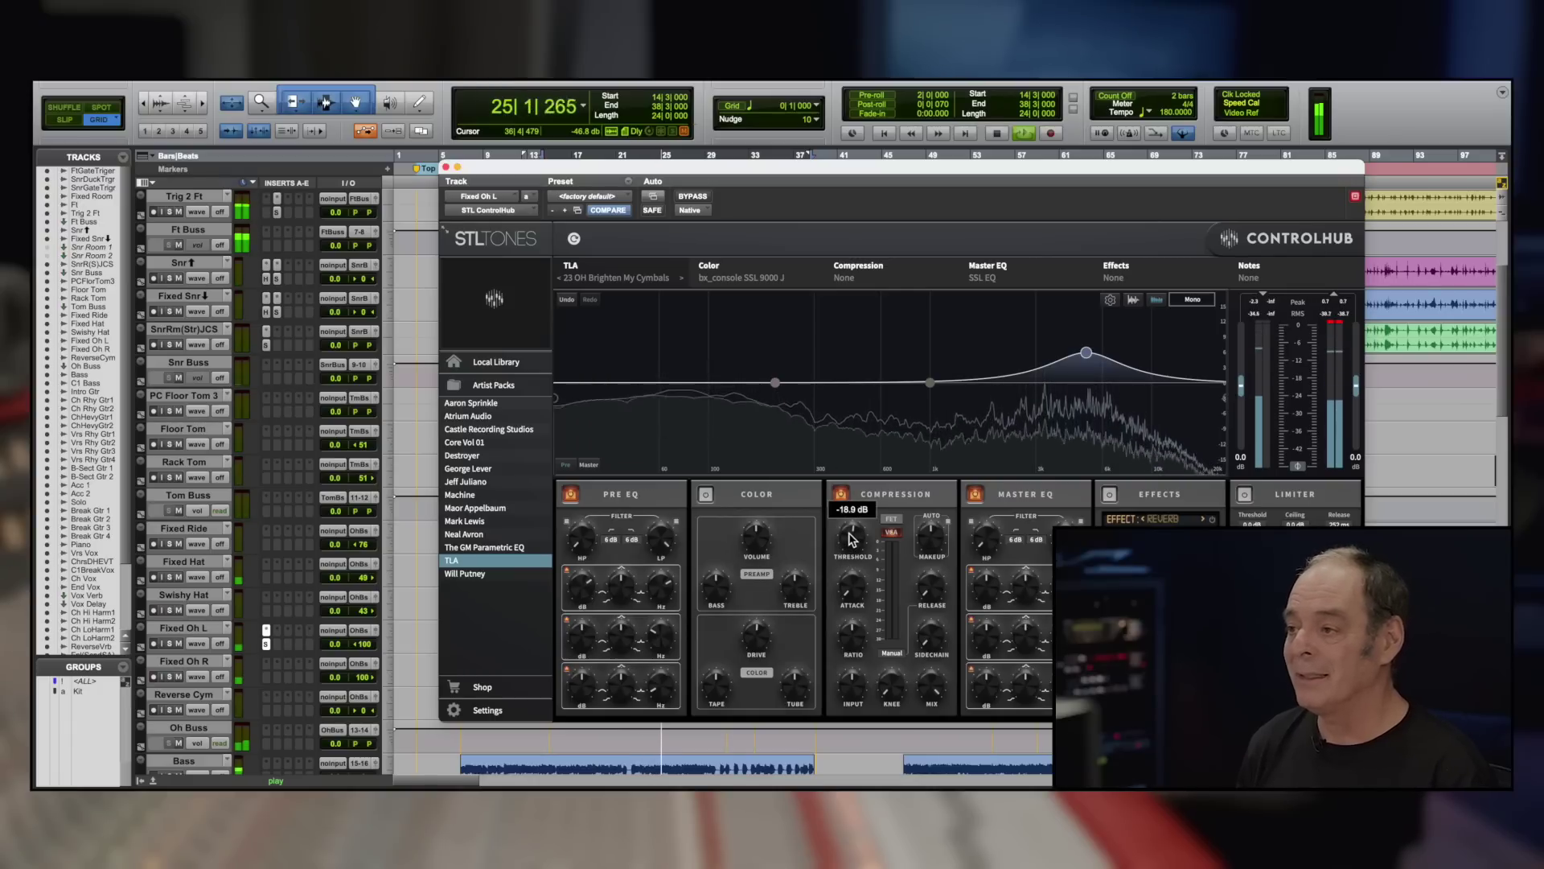
{"action": "scroll", "coordinate": [850, 541], "scroll_direction": "down", "scroll_amount": 2}
Step: Raise the left overhead's high-frequency boost further and compare ControlHub bypassed and active during playback
{"action": "mouse_move", "coordinate": [1083, 341]}
{"action": "mouse_move", "coordinate": [1087, 356]}
{"action": "left_mouse_down"}
{"action": "mouse_move", "coordinate": [1079, 326]}
{"action": "mouse_move", "coordinate": [1086, 340]}
{"action": "left_mouse_up"}
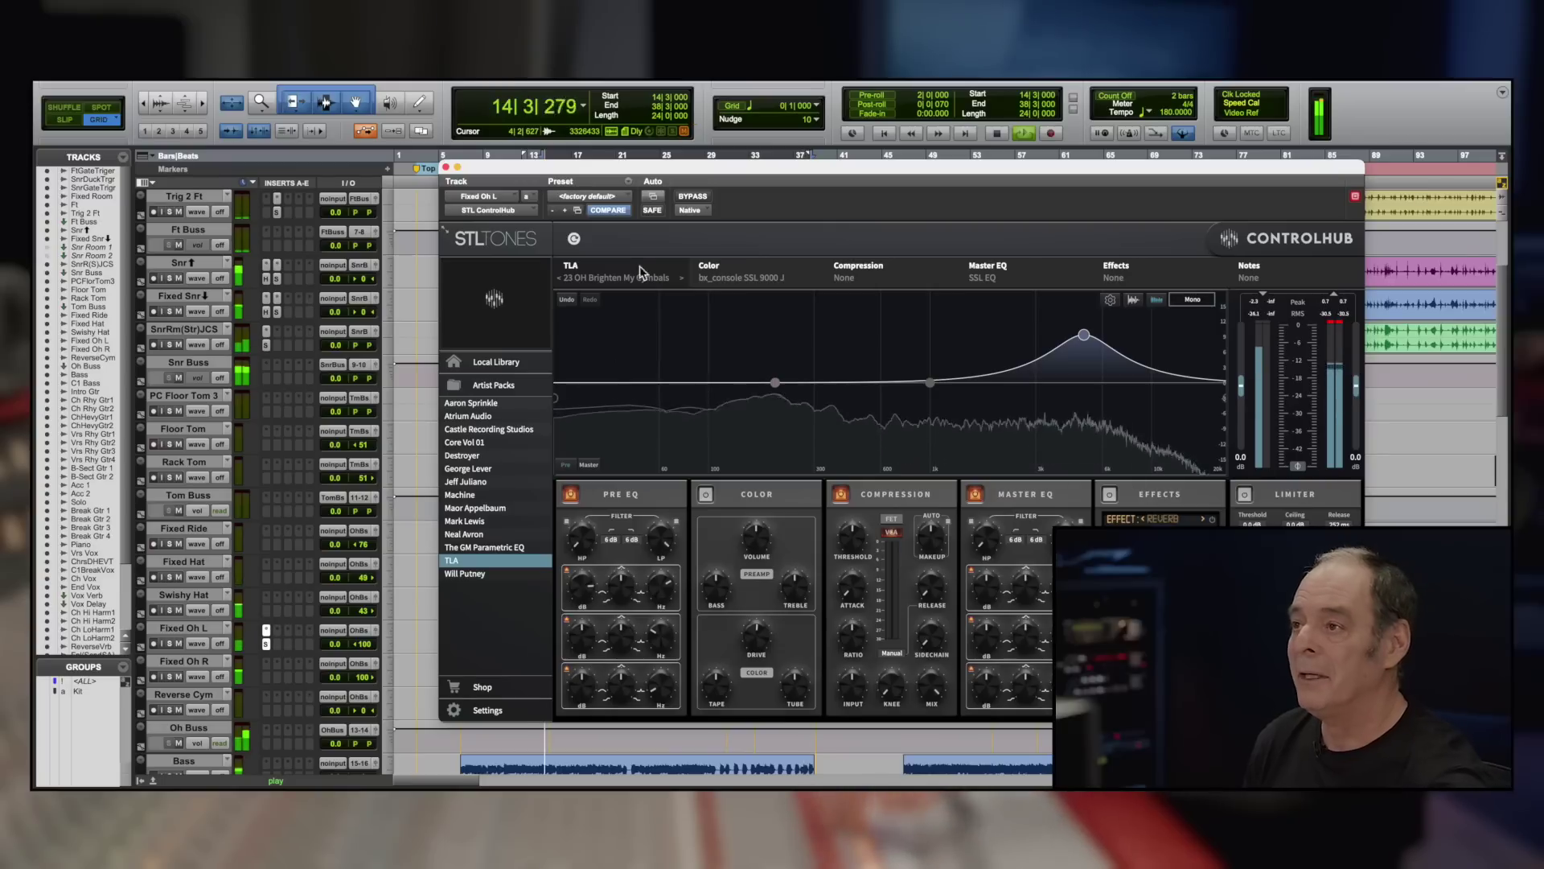
{"action": "left_click", "coordinate": [691, 196]}
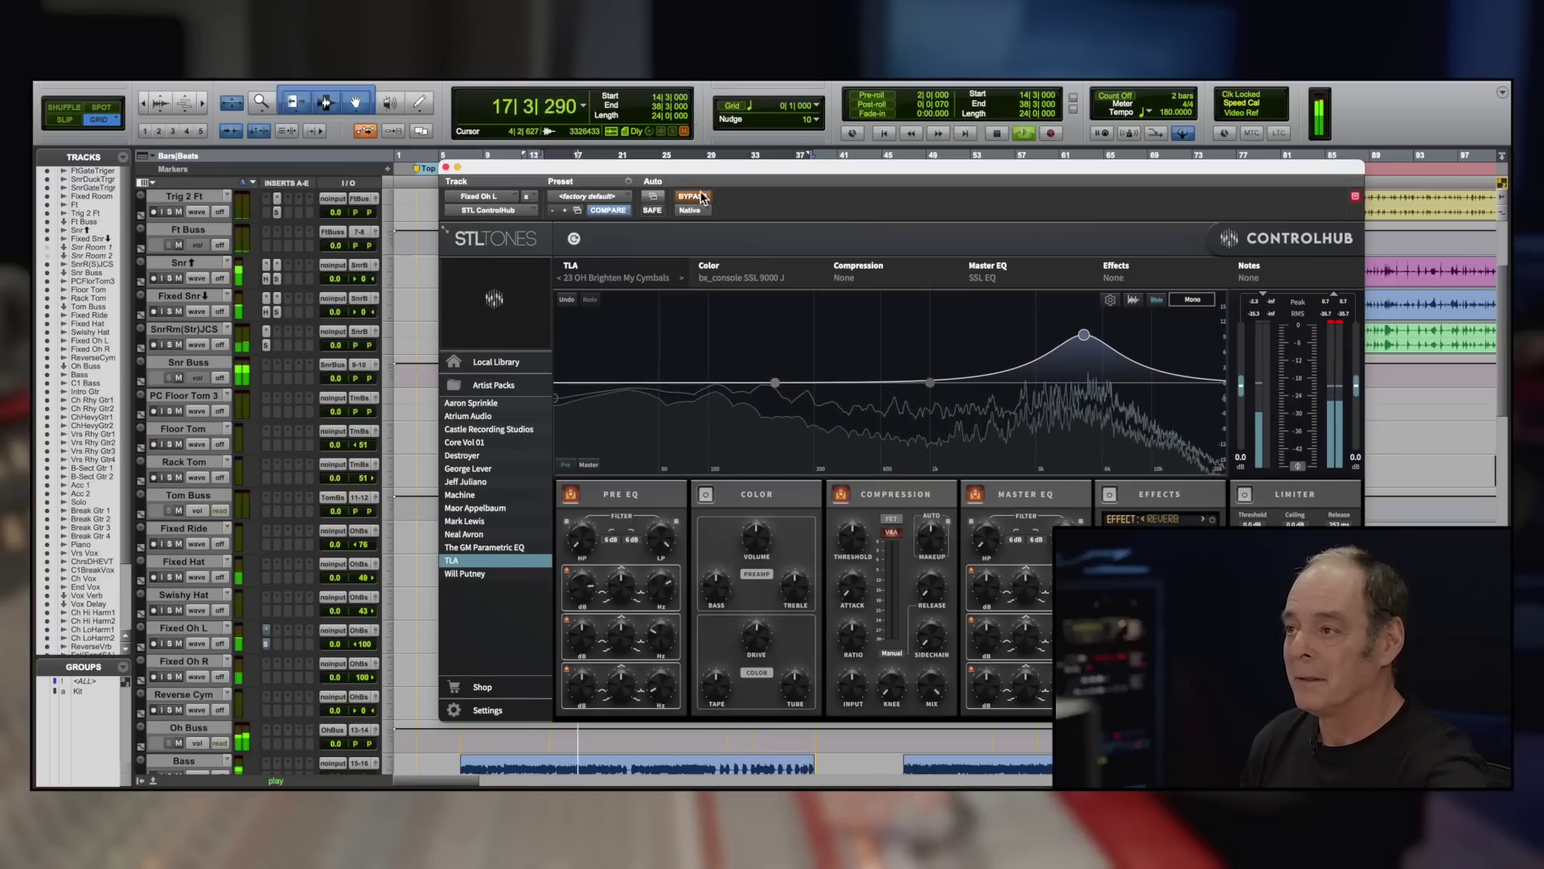
{"action": "left_click", "coordinate": [691, 196]}
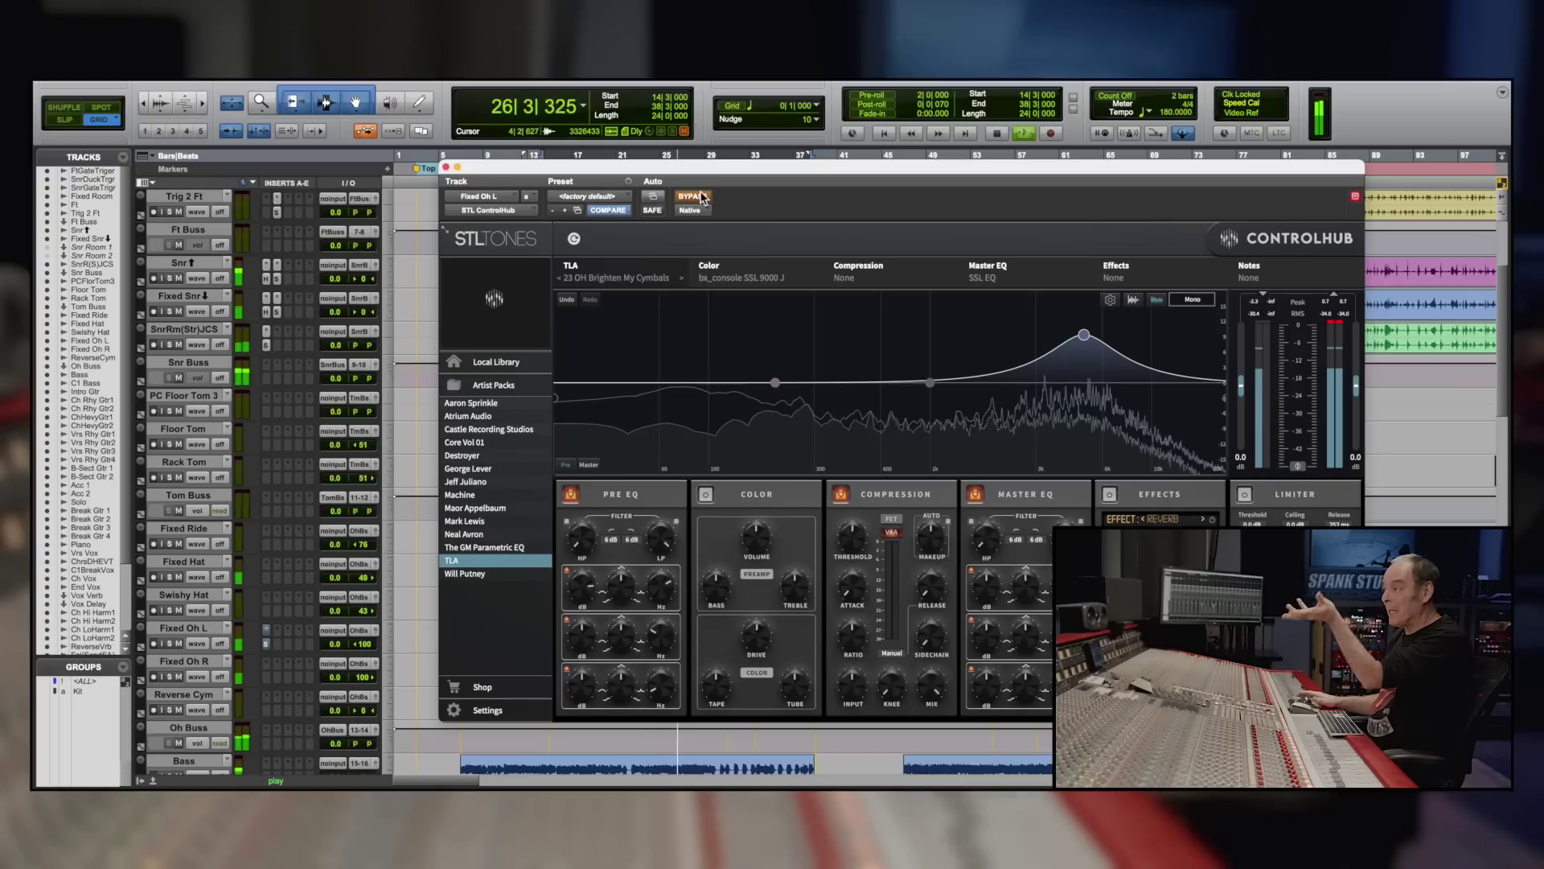
{"action": "left_click", "coordinate": [702, 197]}
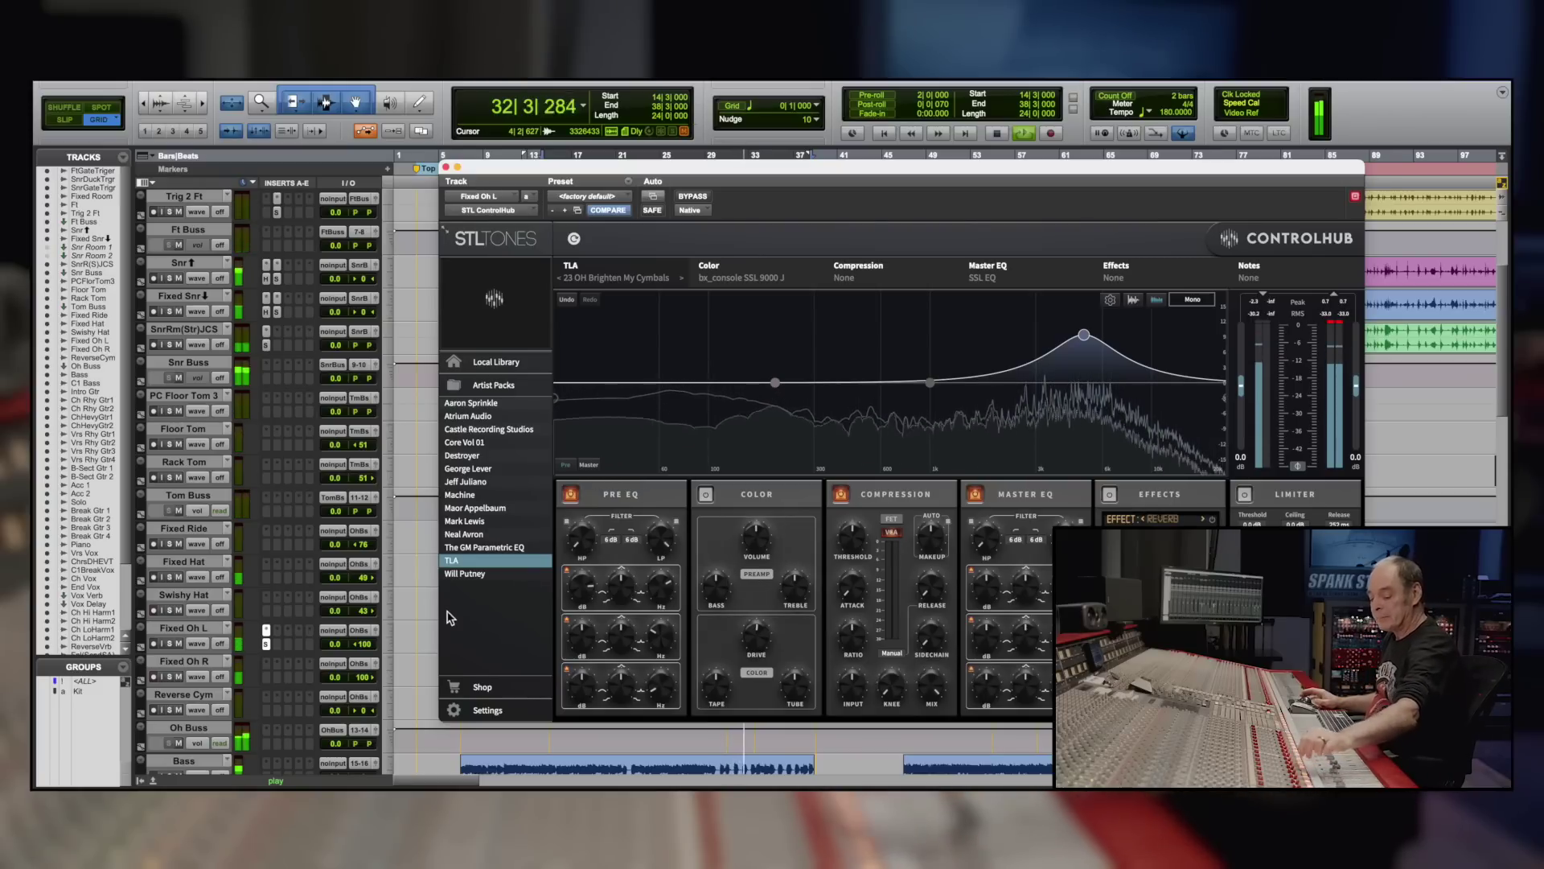
Step: Copy the ControlHub insert to the right overhead and mute the snare room track
{"action": "left_click", "coordinate": [268, 667]}
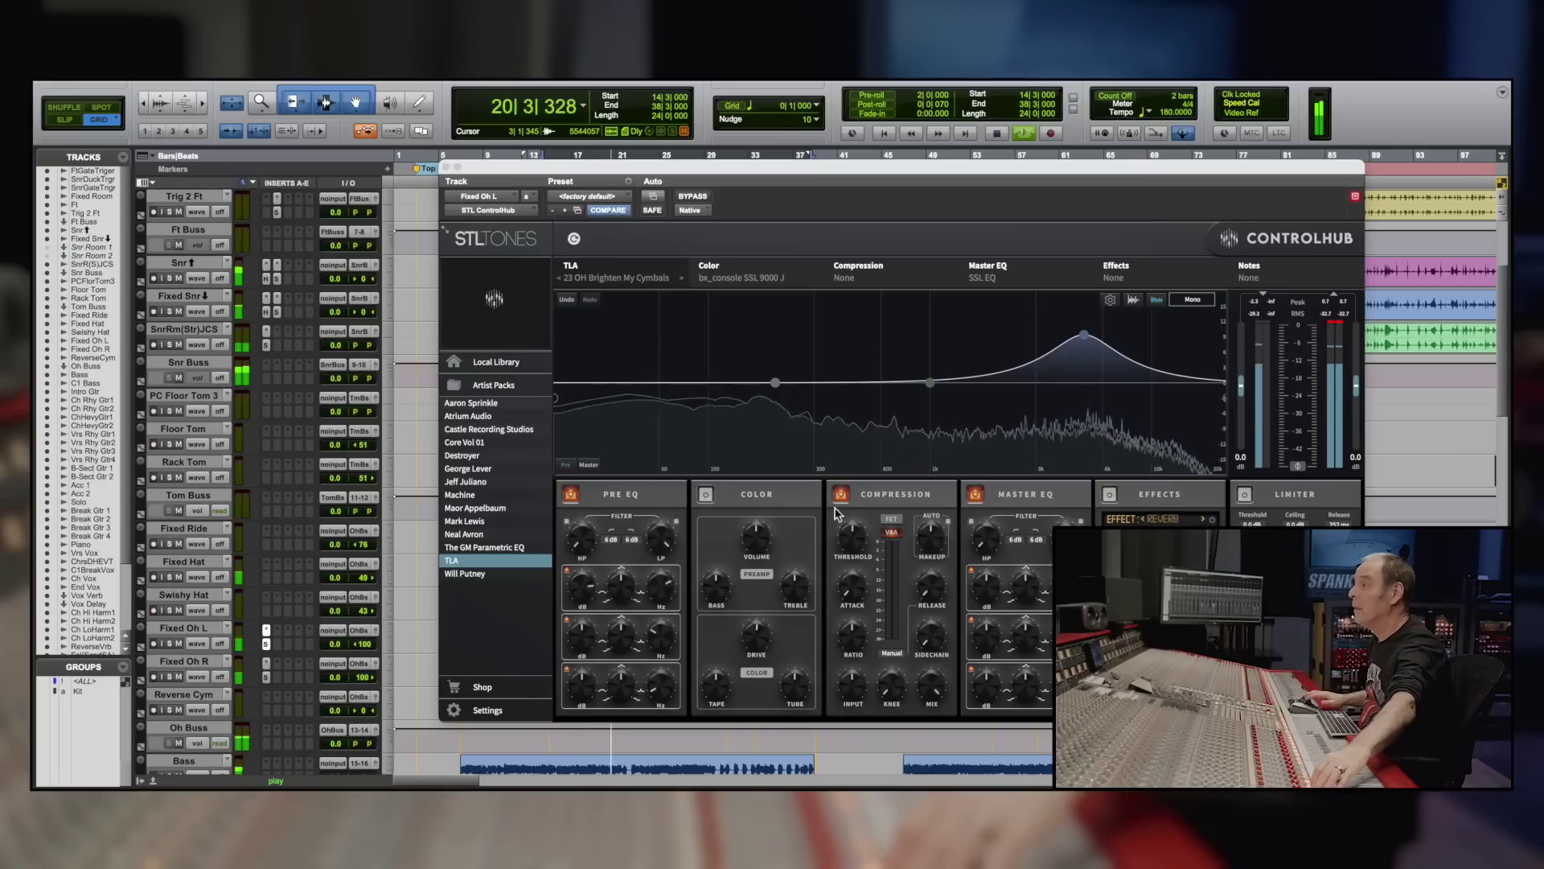
{"action": "left_click", "coordinate": [176, 344]}
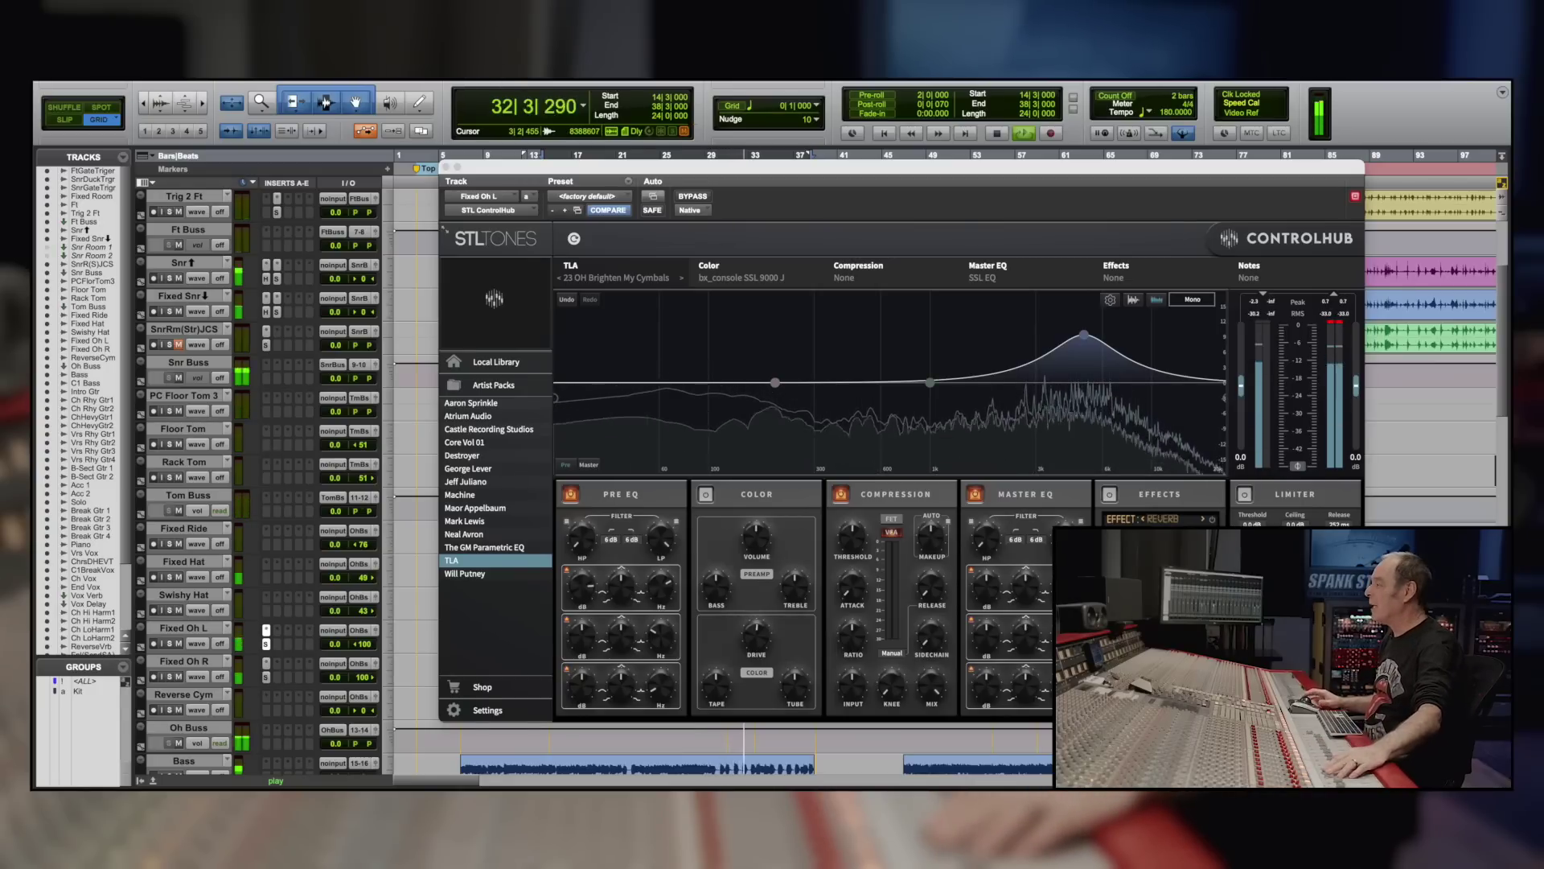
Step: Compare ControlHub bypassed and active on both overheads together while the mix plays
{"action": "left_click", "coordinate": [1301, 472]}
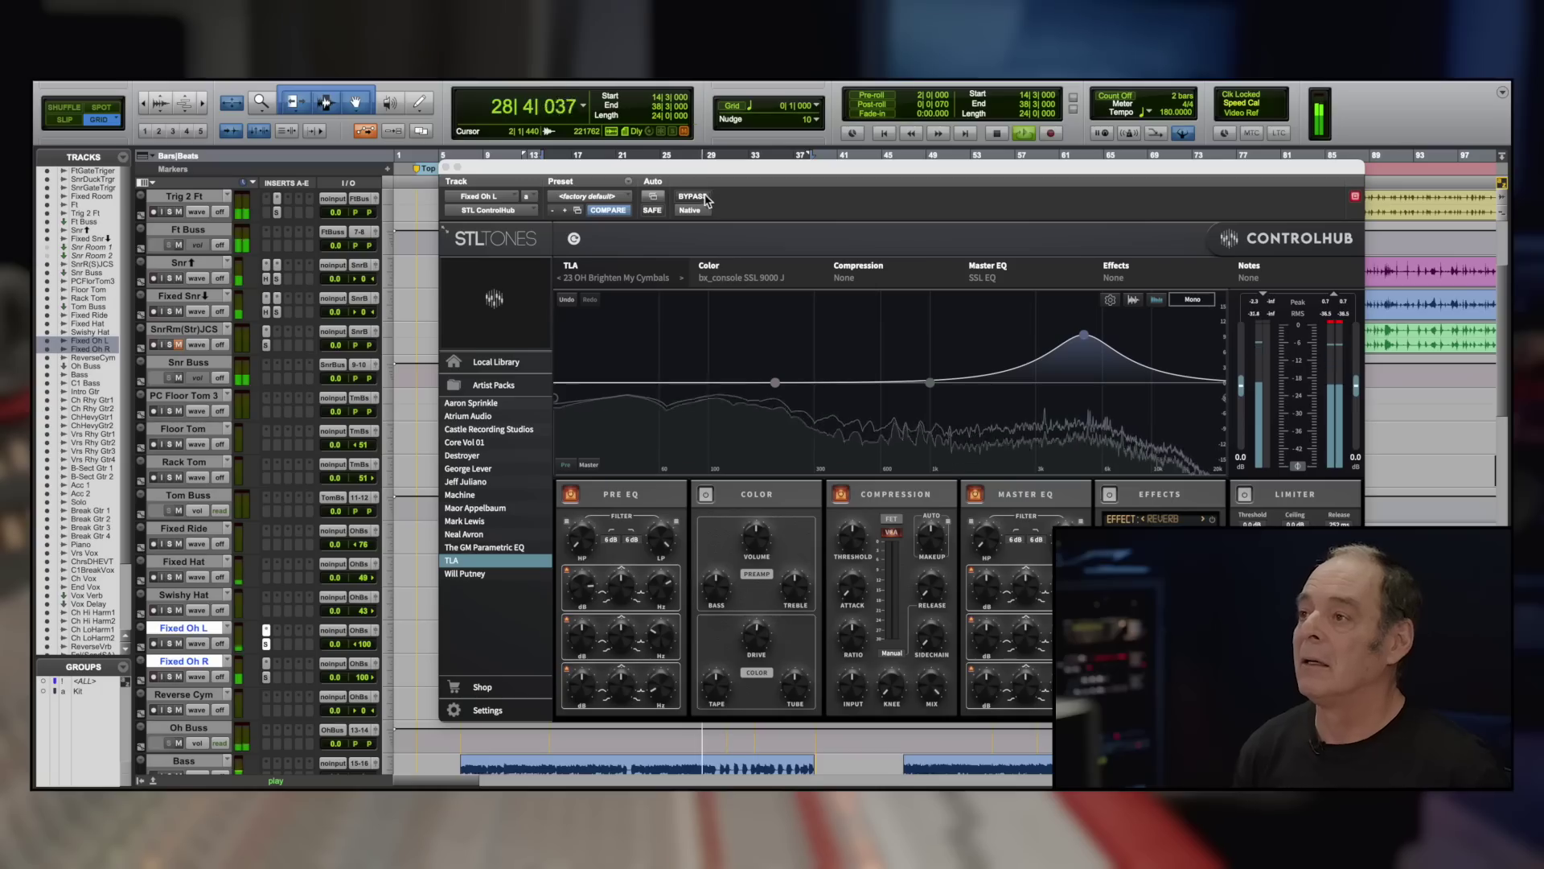
{"action": "left_click", "coordinate": [693, 197]}
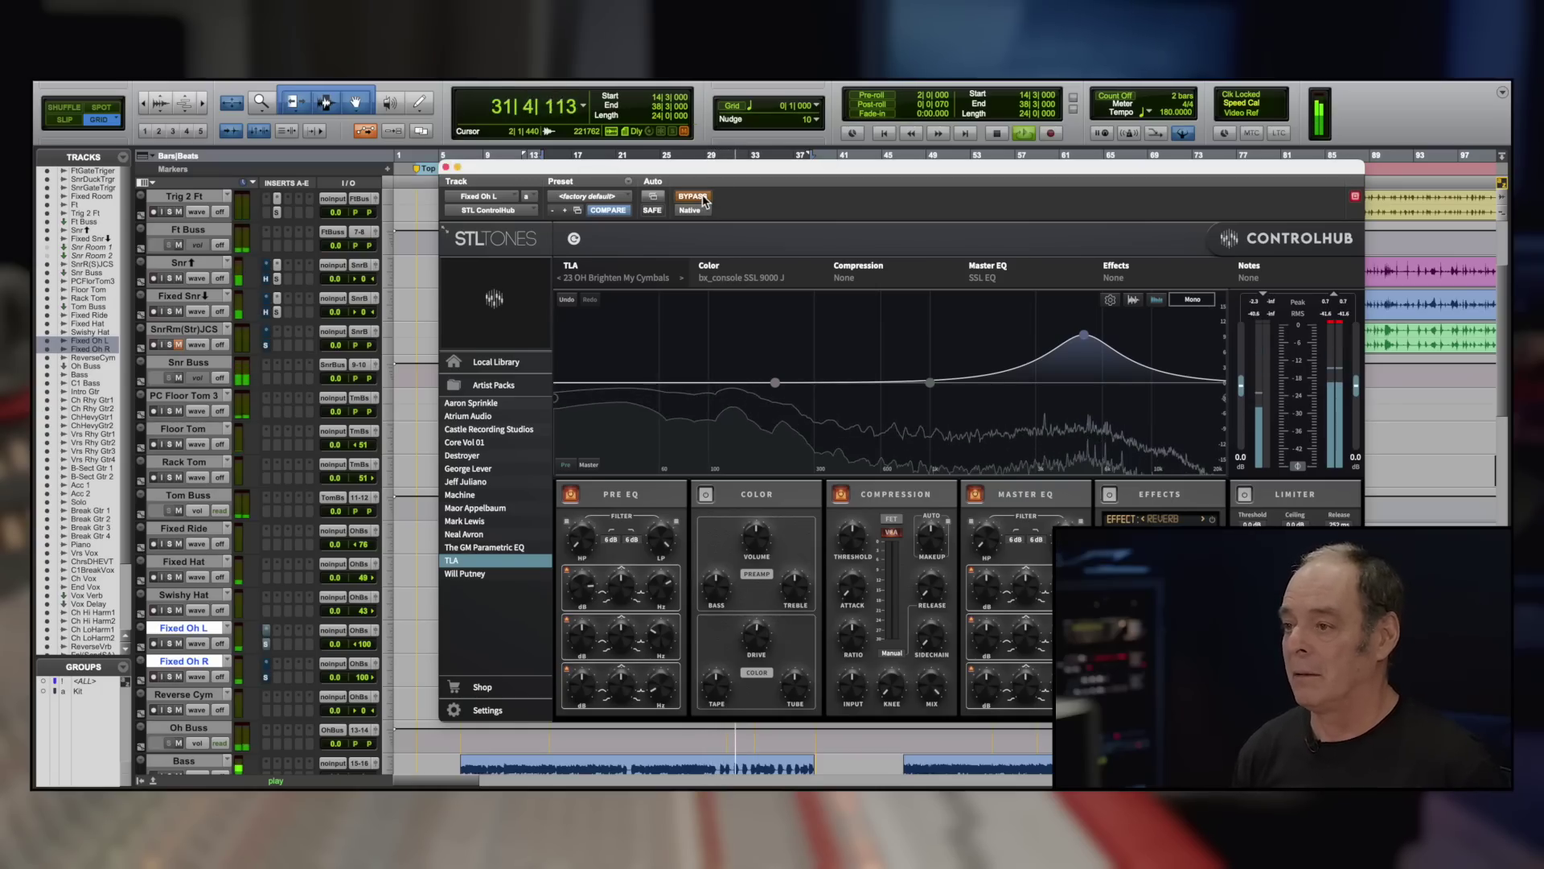
{"action": "left_click", "coordinate": [702, 198]}
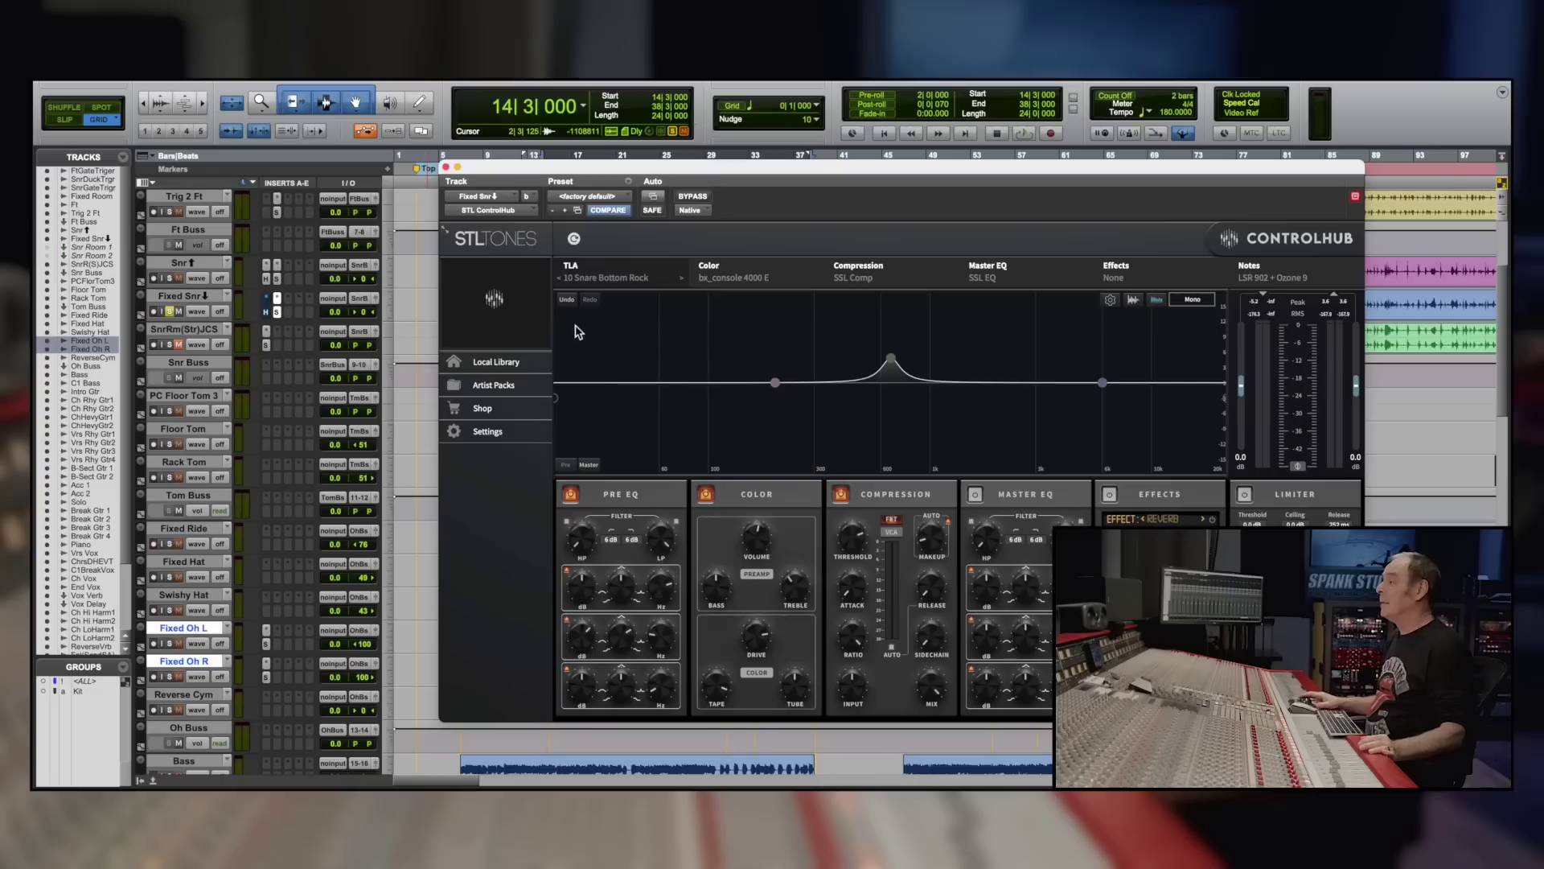
Step: Reload the TLA preset 10 Snare Bottom Rock on the bottom snare's ControlHub and play the soloed track
{"action": "left_click", "coordinate": [559, 279]}
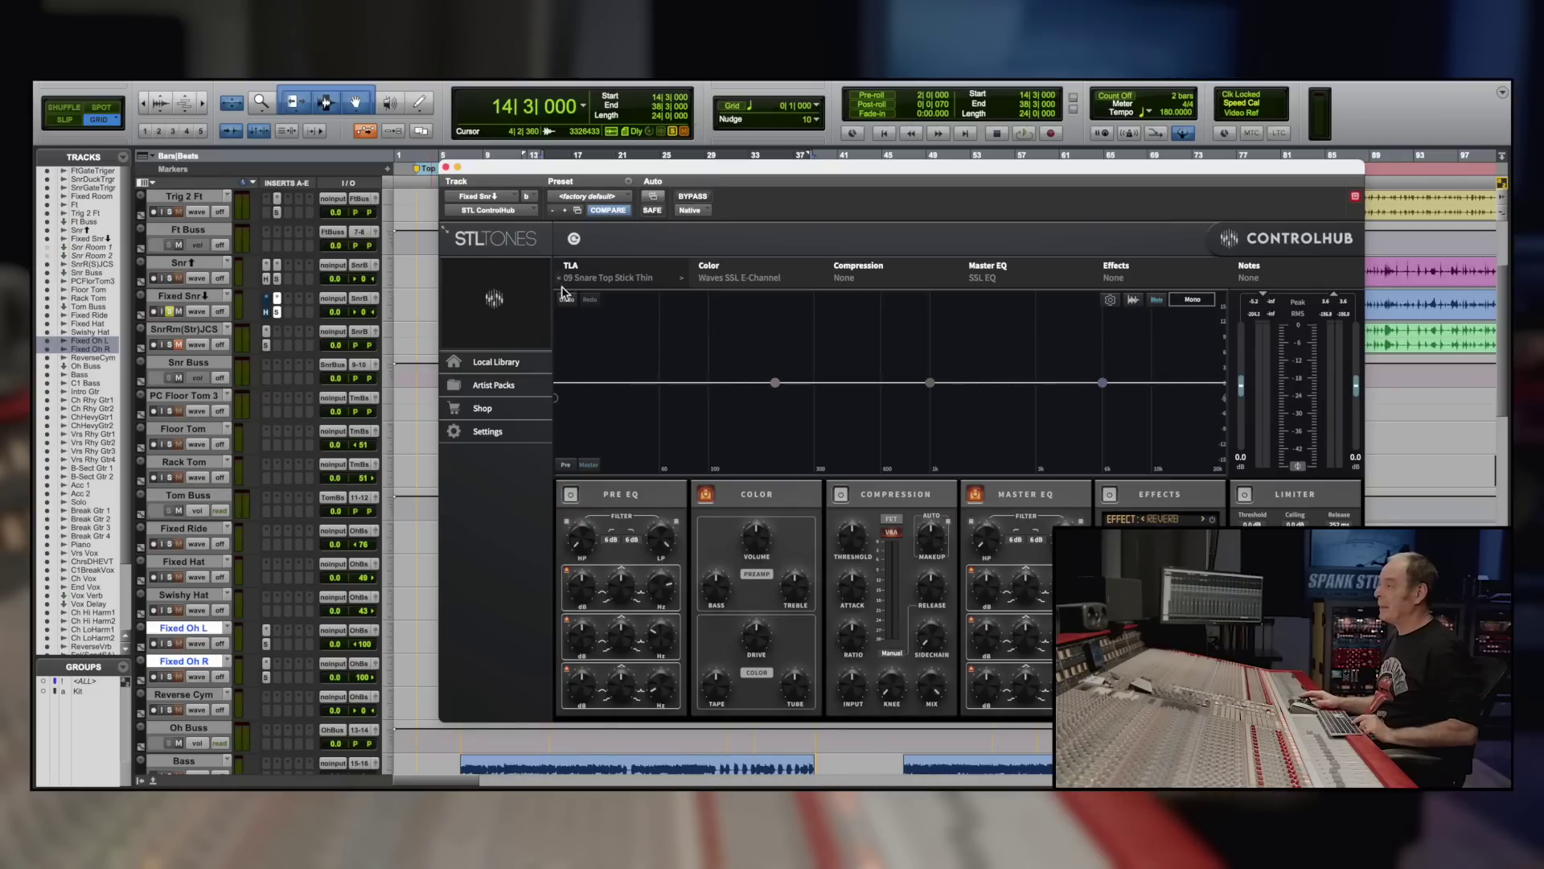
{"action": "key", "text": "space"}
{"action": "left_click", "coordinate": [680, 278]}
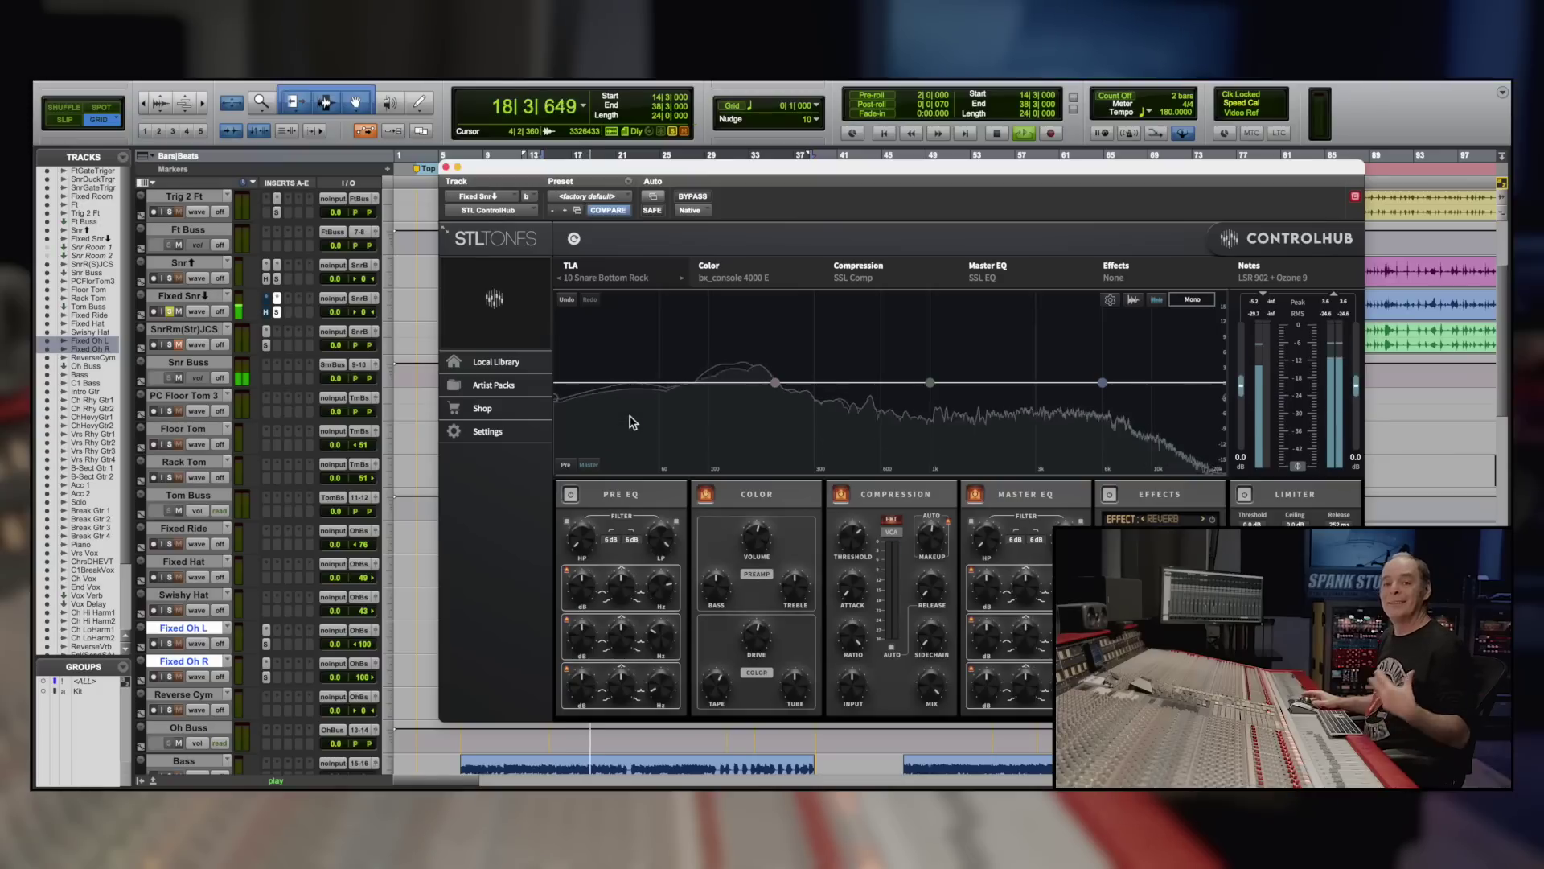
Step: Check the bottom snare's gate plugin and return to its ControlHub with both snare tracks soloed
{"action": "left_click", "coordinate": [265, 311]}
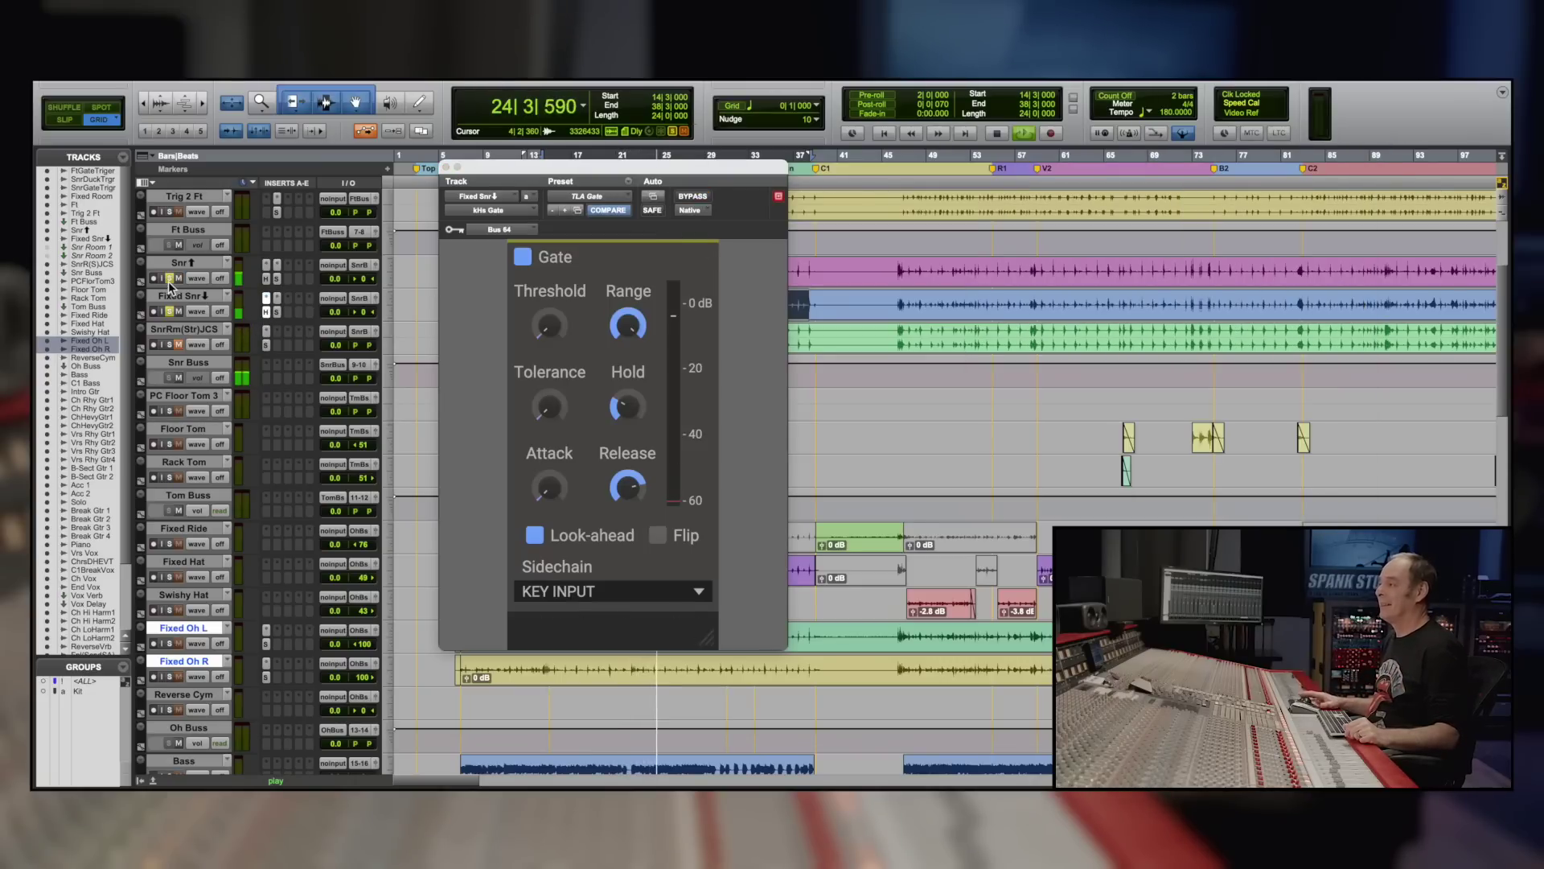
{"action": "left_click", "coordinate": [277, 312]}
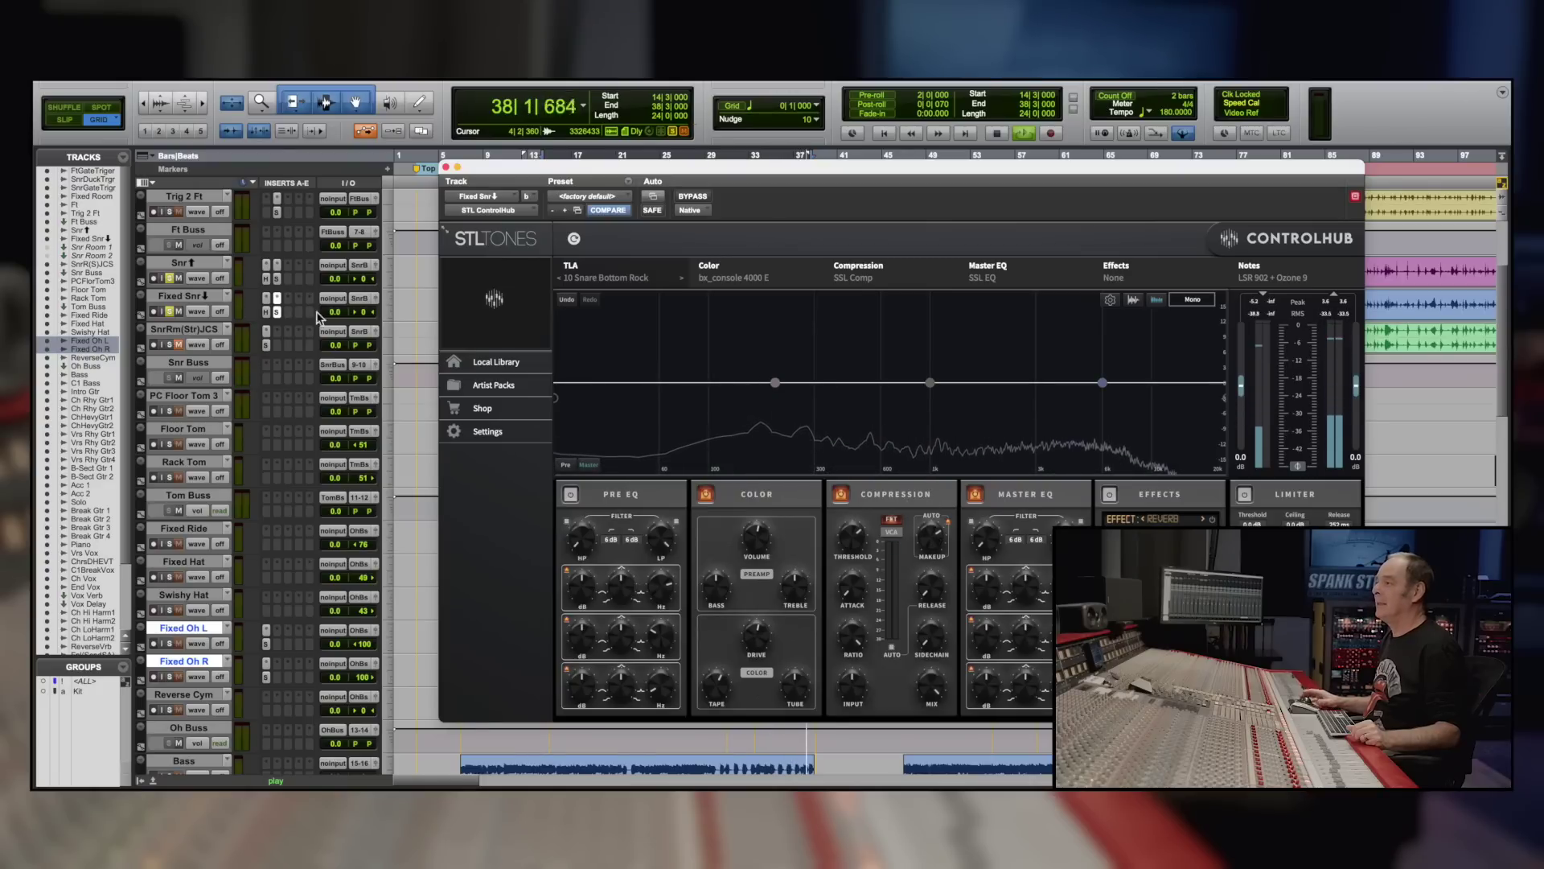
Step: Reduce the top snare's low-frequency EQ boost at about 160 Hz in ControlHub
{"action": "left_click", "coordinate": [278, 278]}
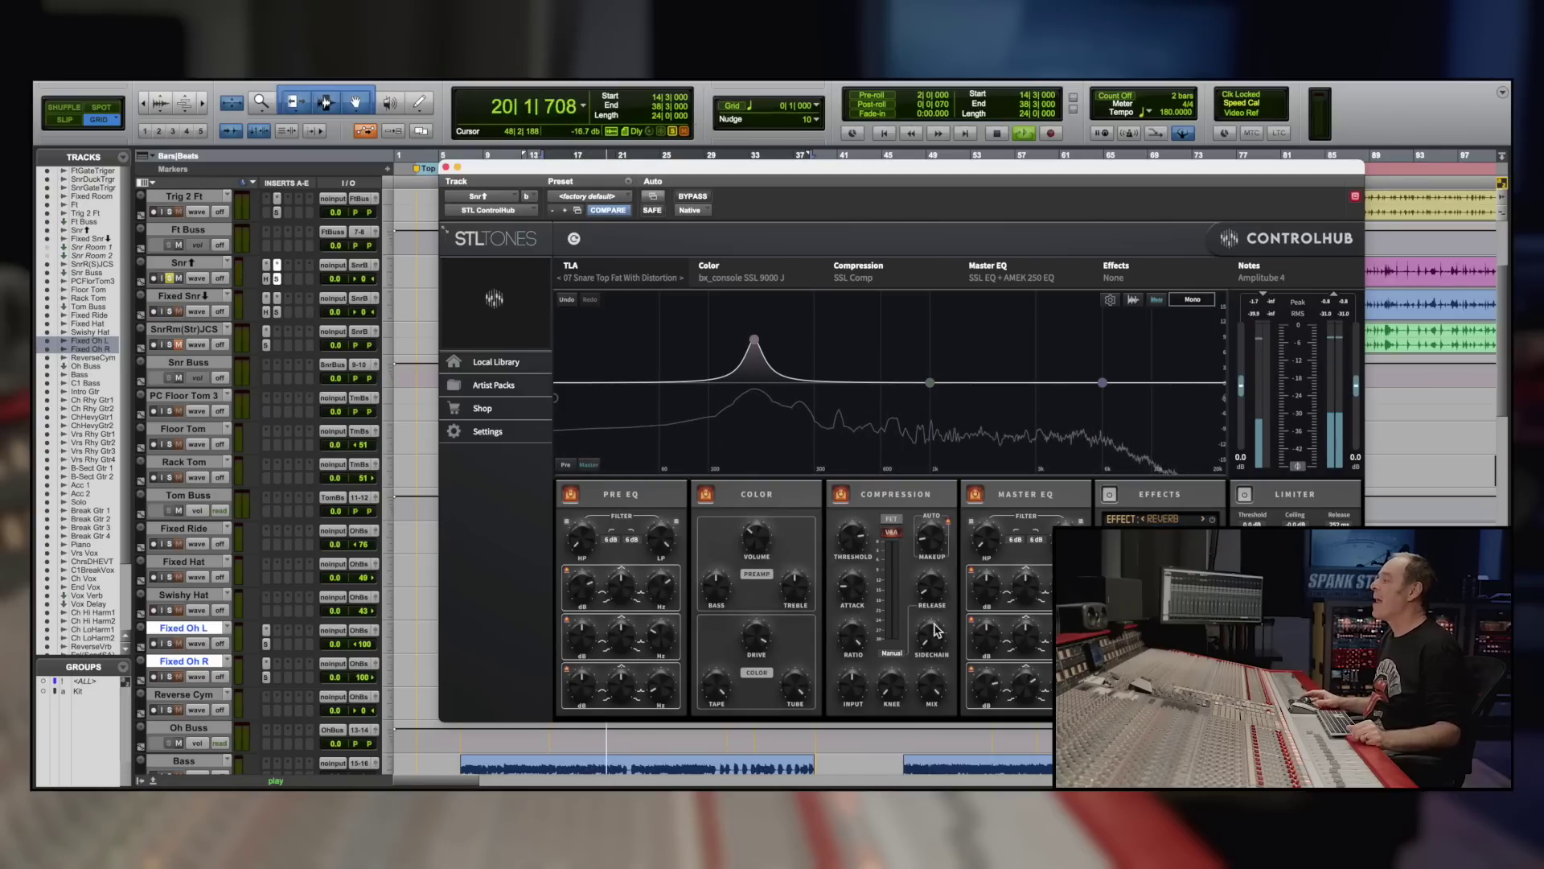
{"action": "mouse_move", "coordinate": [937, 597]}
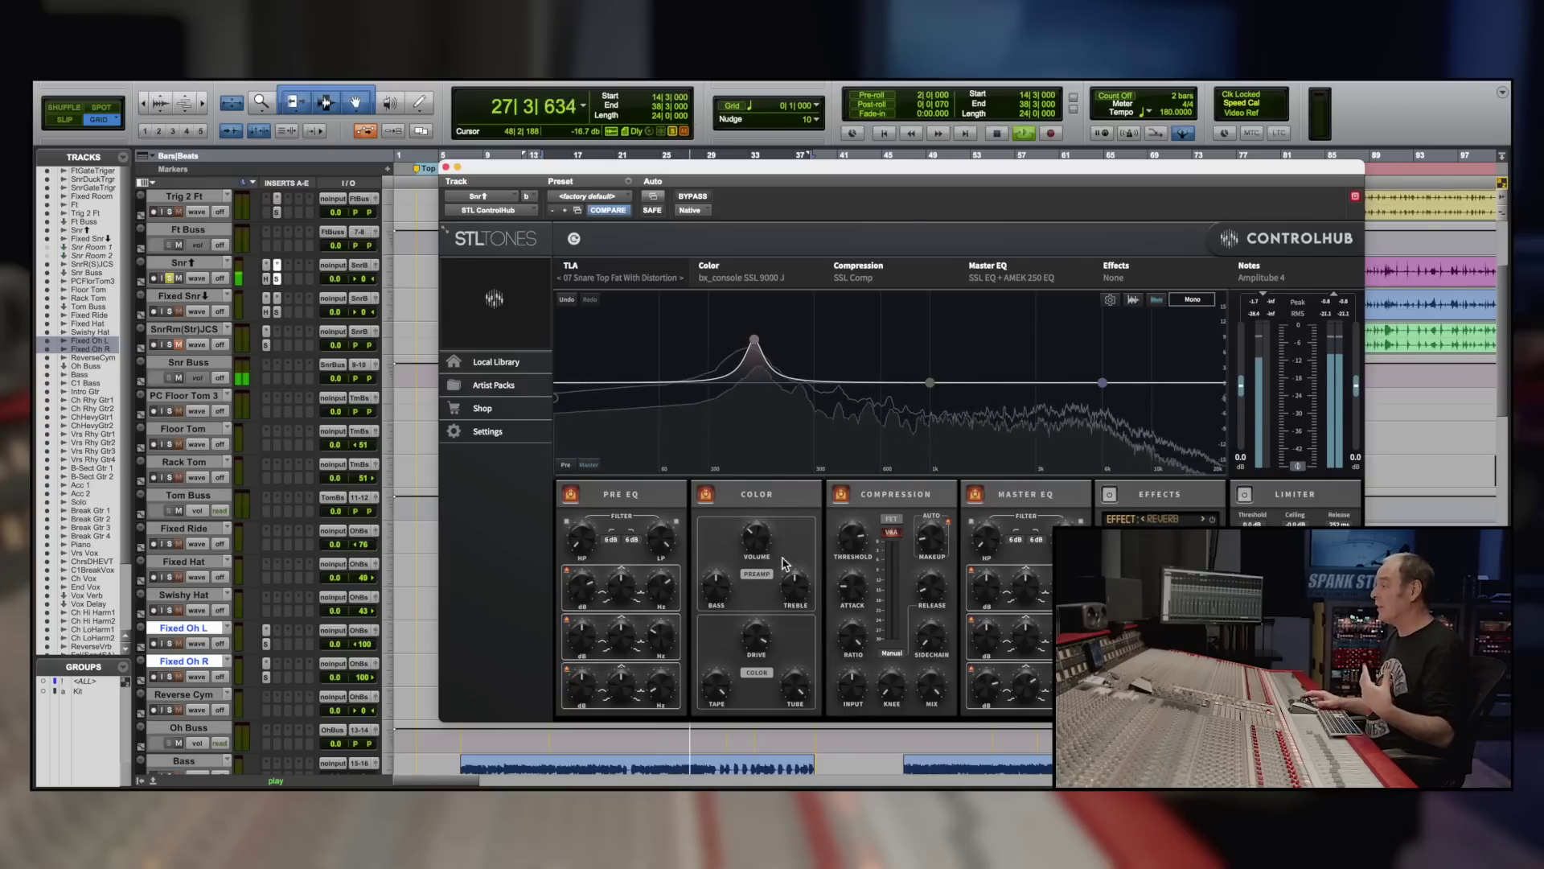
{"action": "mouse_move", "coordinate": [753, 344]}
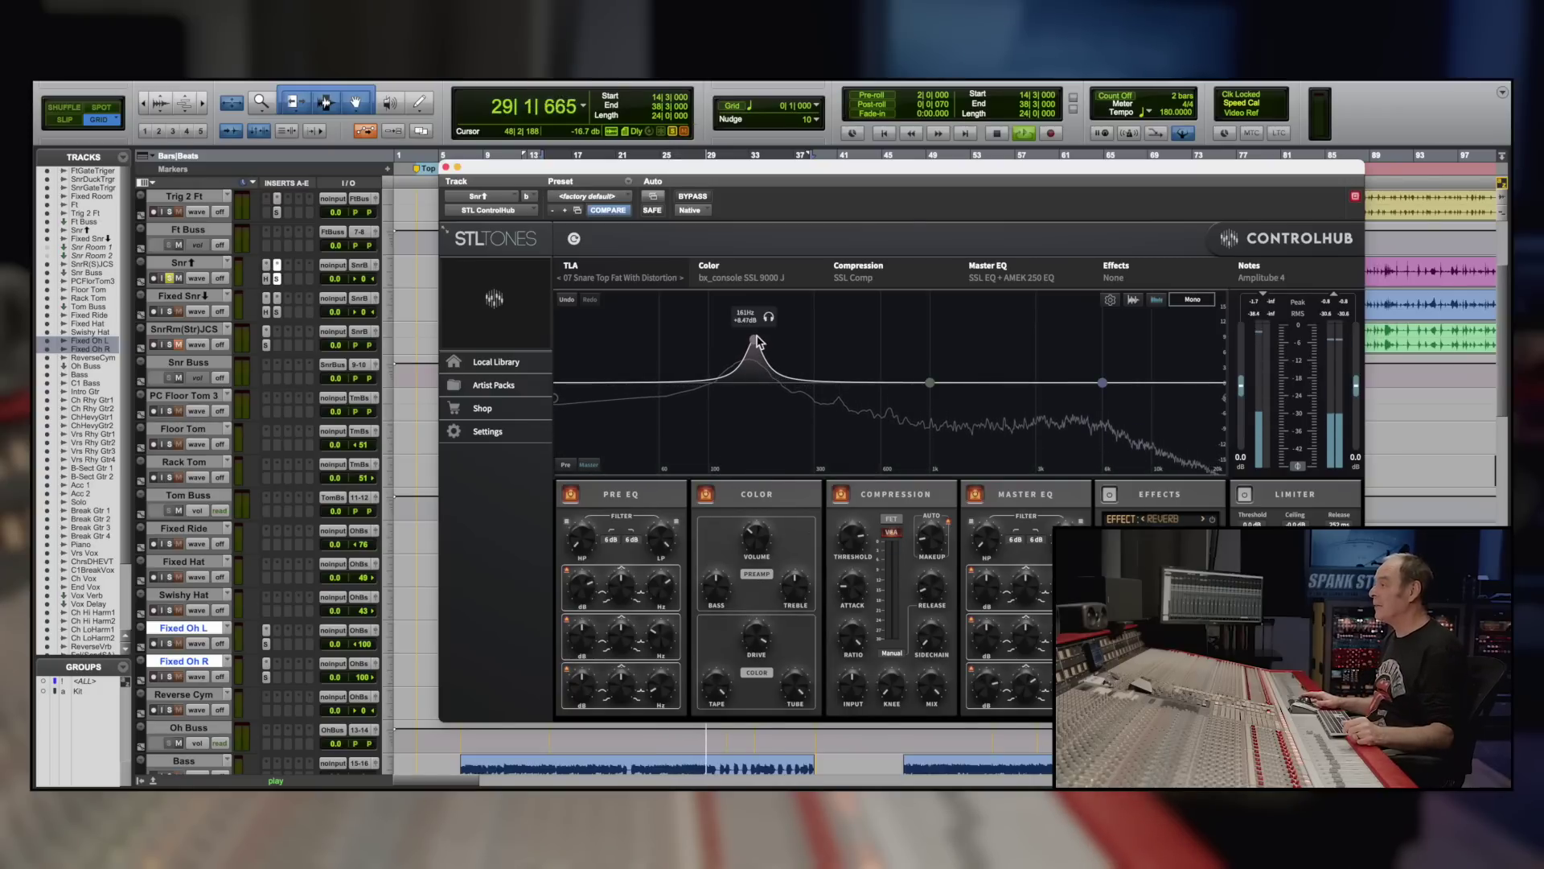
{"action": "left_click_drag", "start_coordinate": [753, 347], "coordinate": [754, 355]}
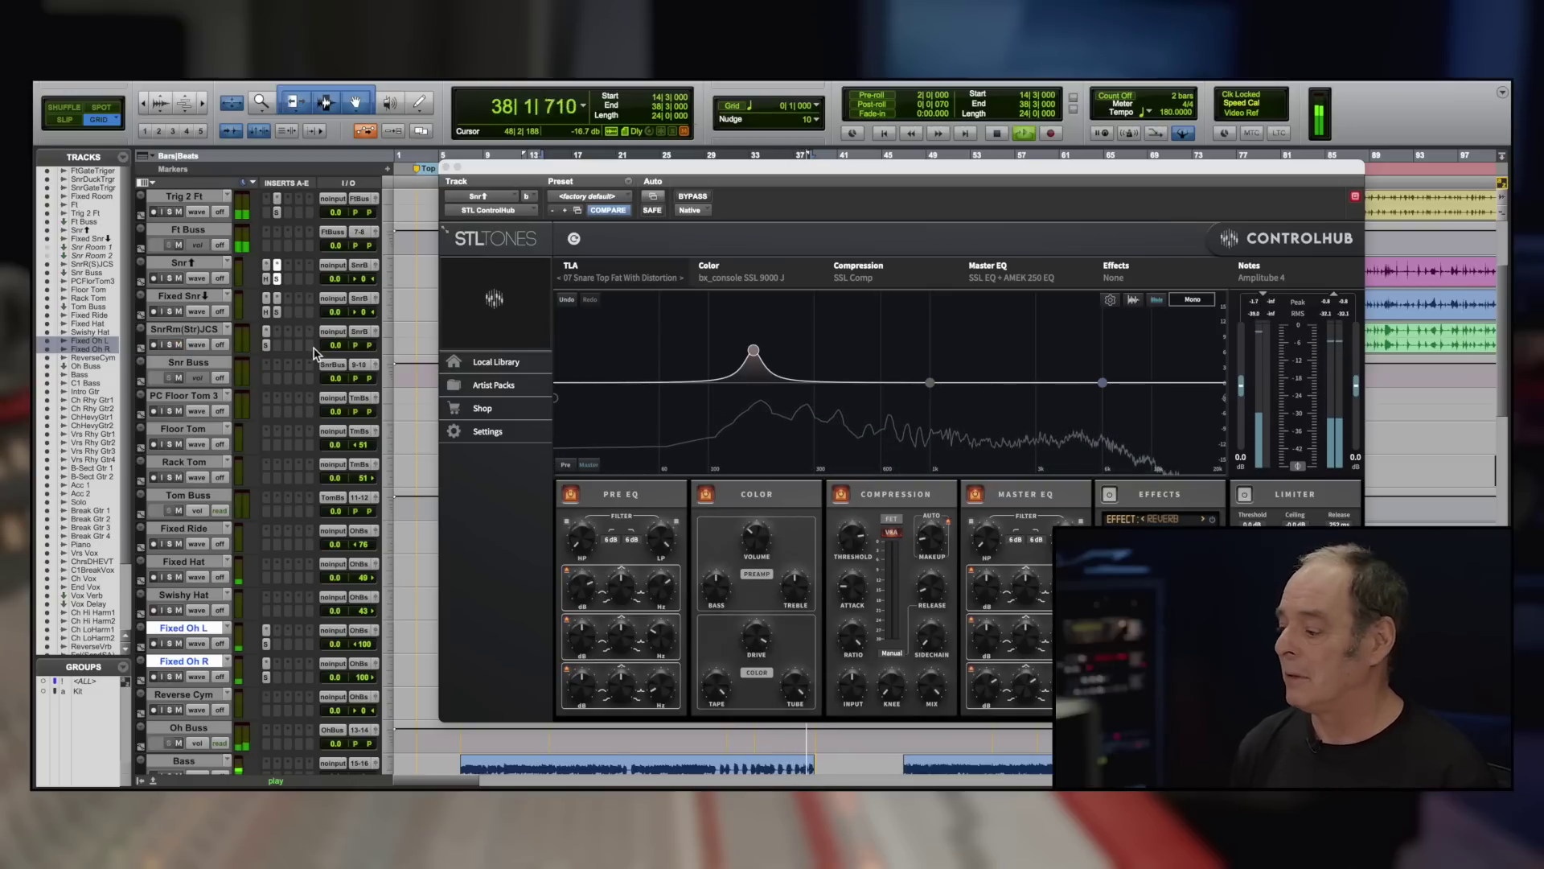
Step: Check the snare room's ControlHub settings in the playing mix, stop playback and close the plugin window
{"action": "left_click", "coordinate": [268, 346]}
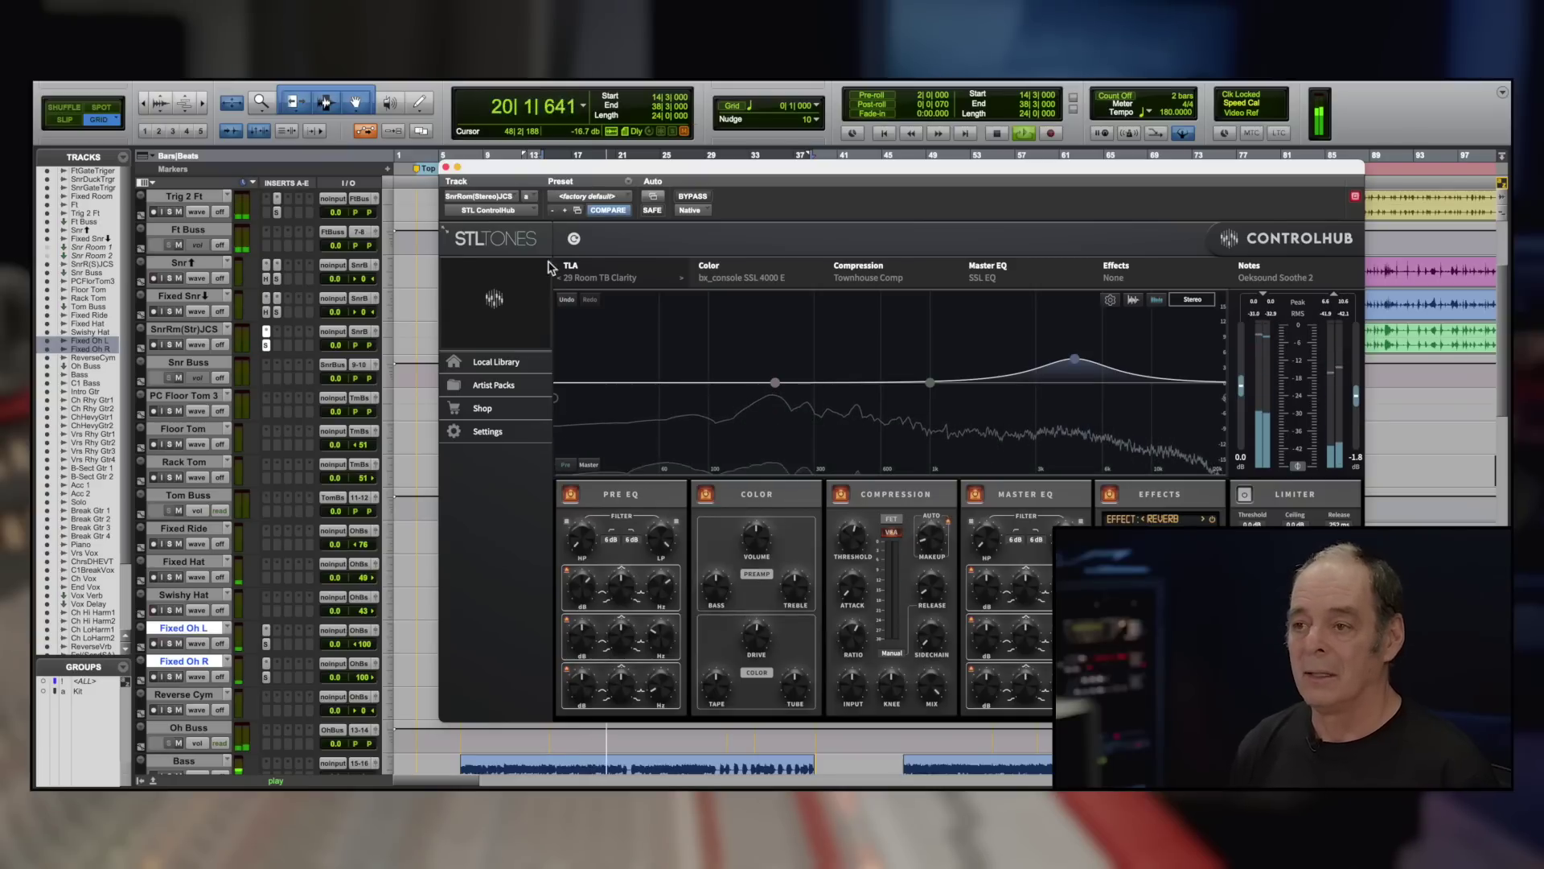
{"action": "key", "text": "space"}
{"action": "left_click", "coordinate": [446, 168]}
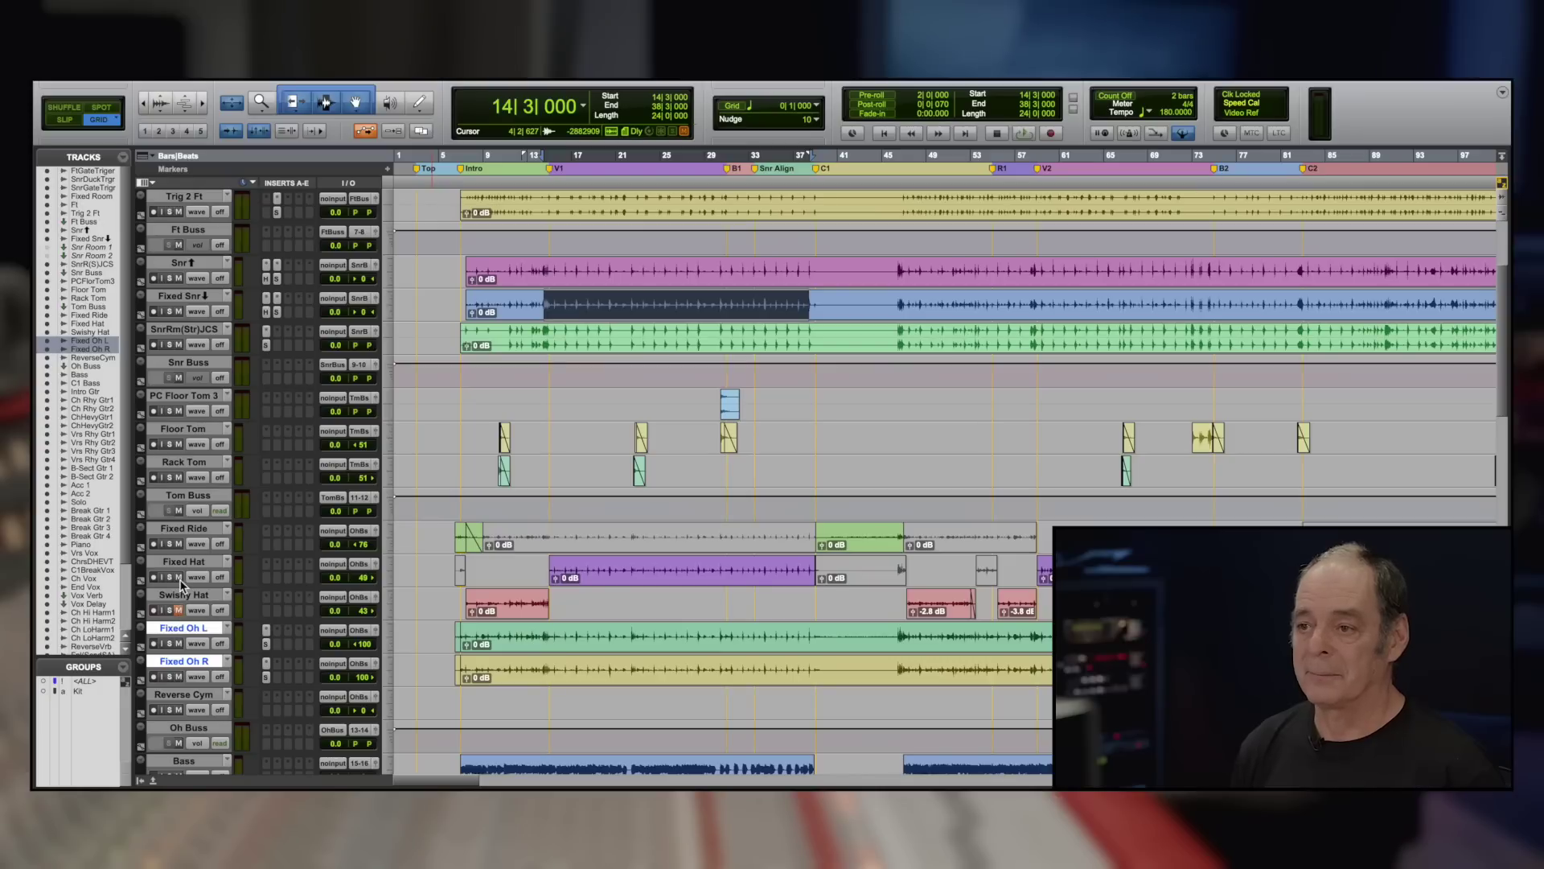
Step: Mute the ride and hat tracks and set the ControlHub output level to -1.5 dB on both snare tracks
{"action": "key", "text": "space"}
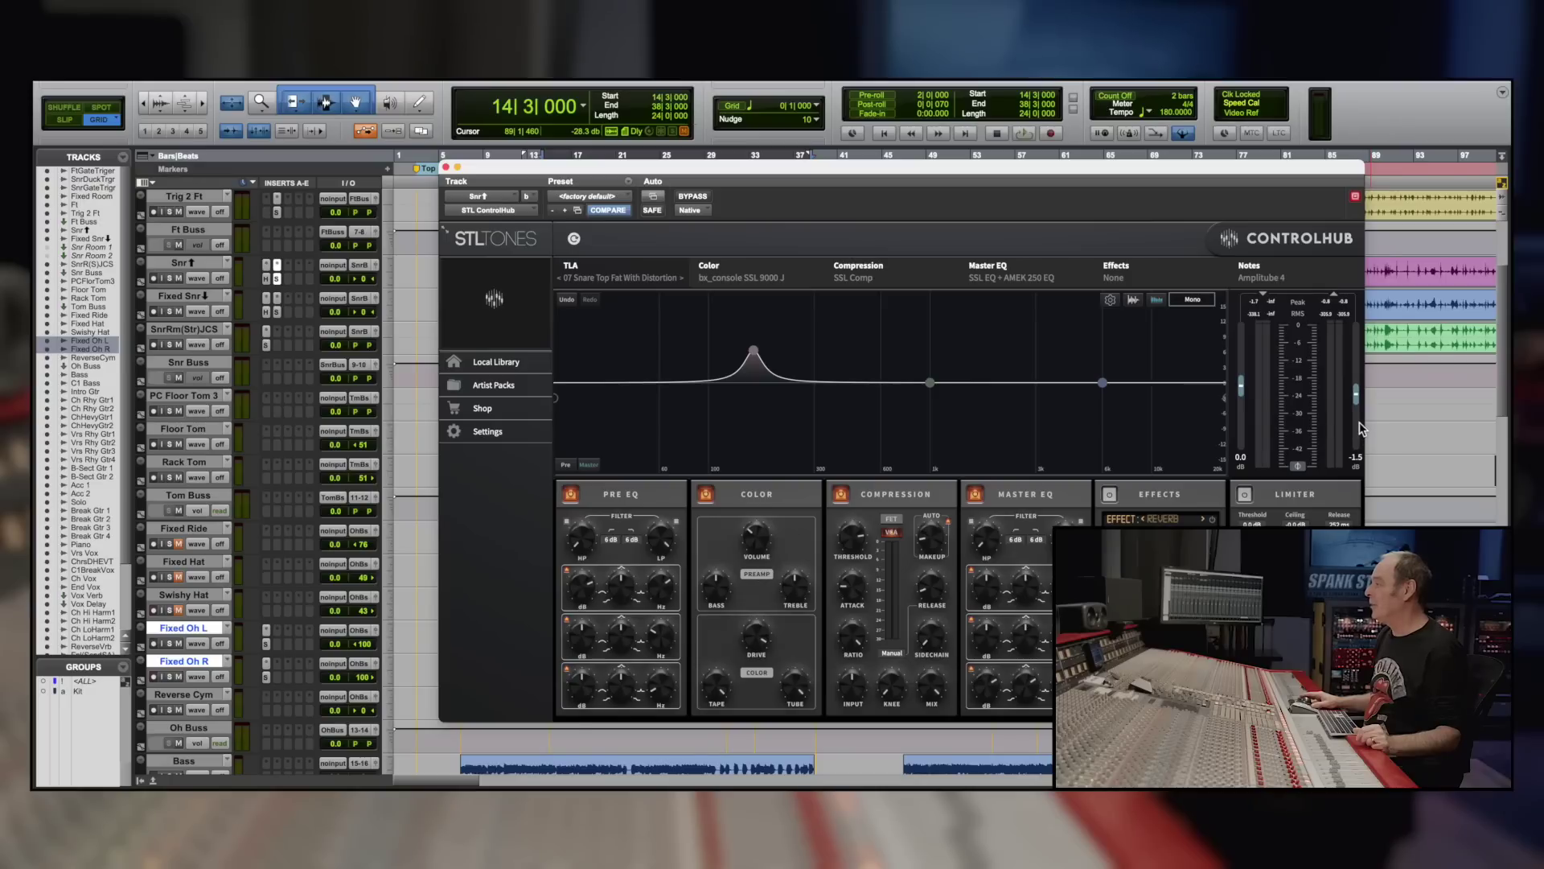
{"action": "left_click", "coordinate": [277, 304]}
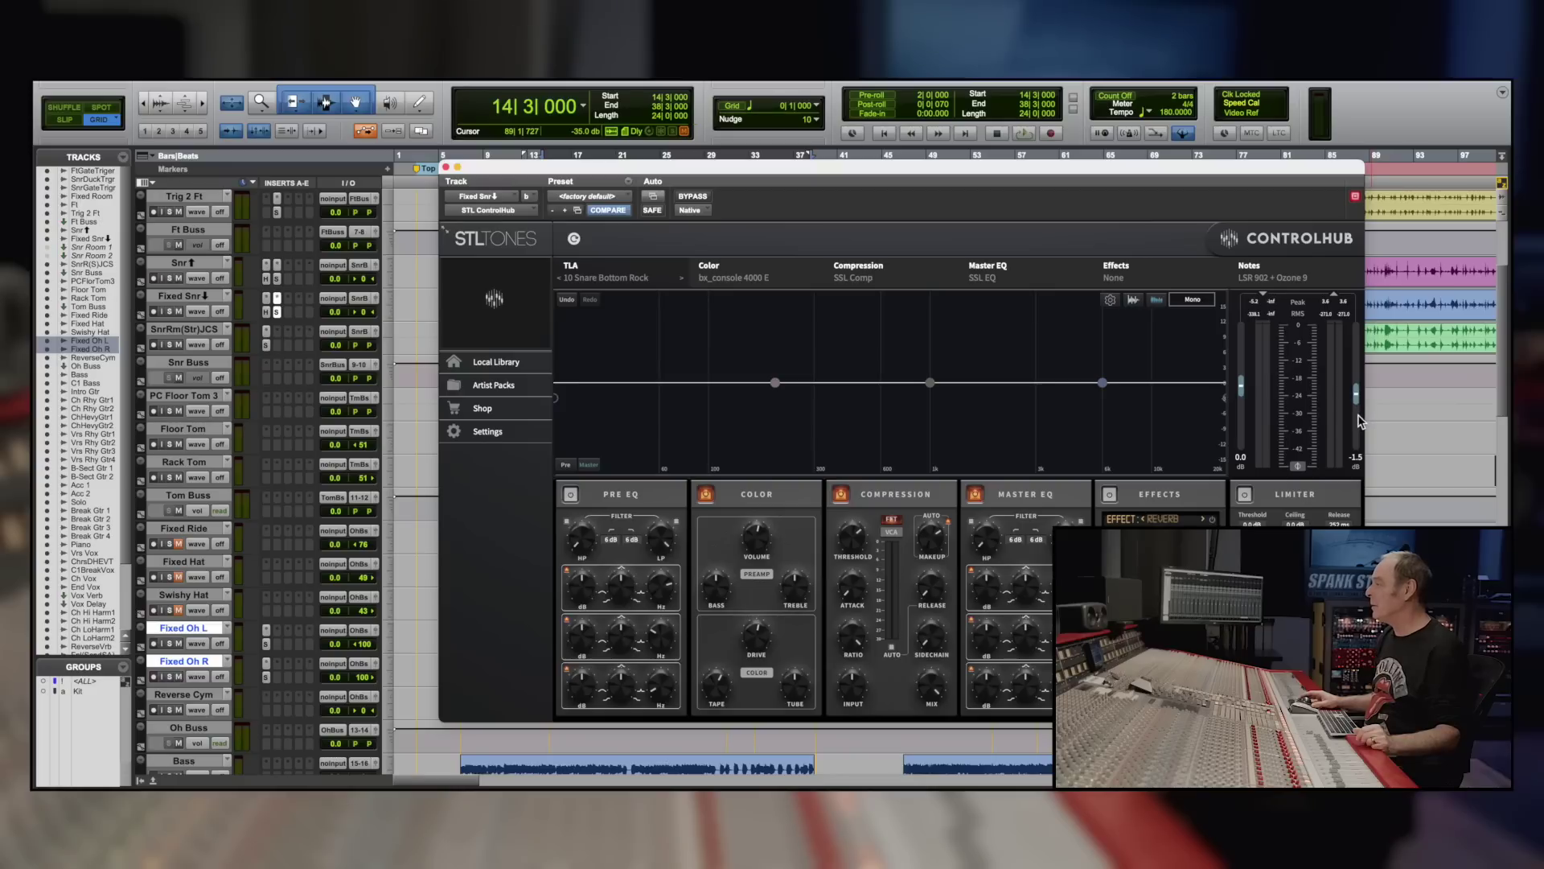
{"action": "key", "text": "space"}
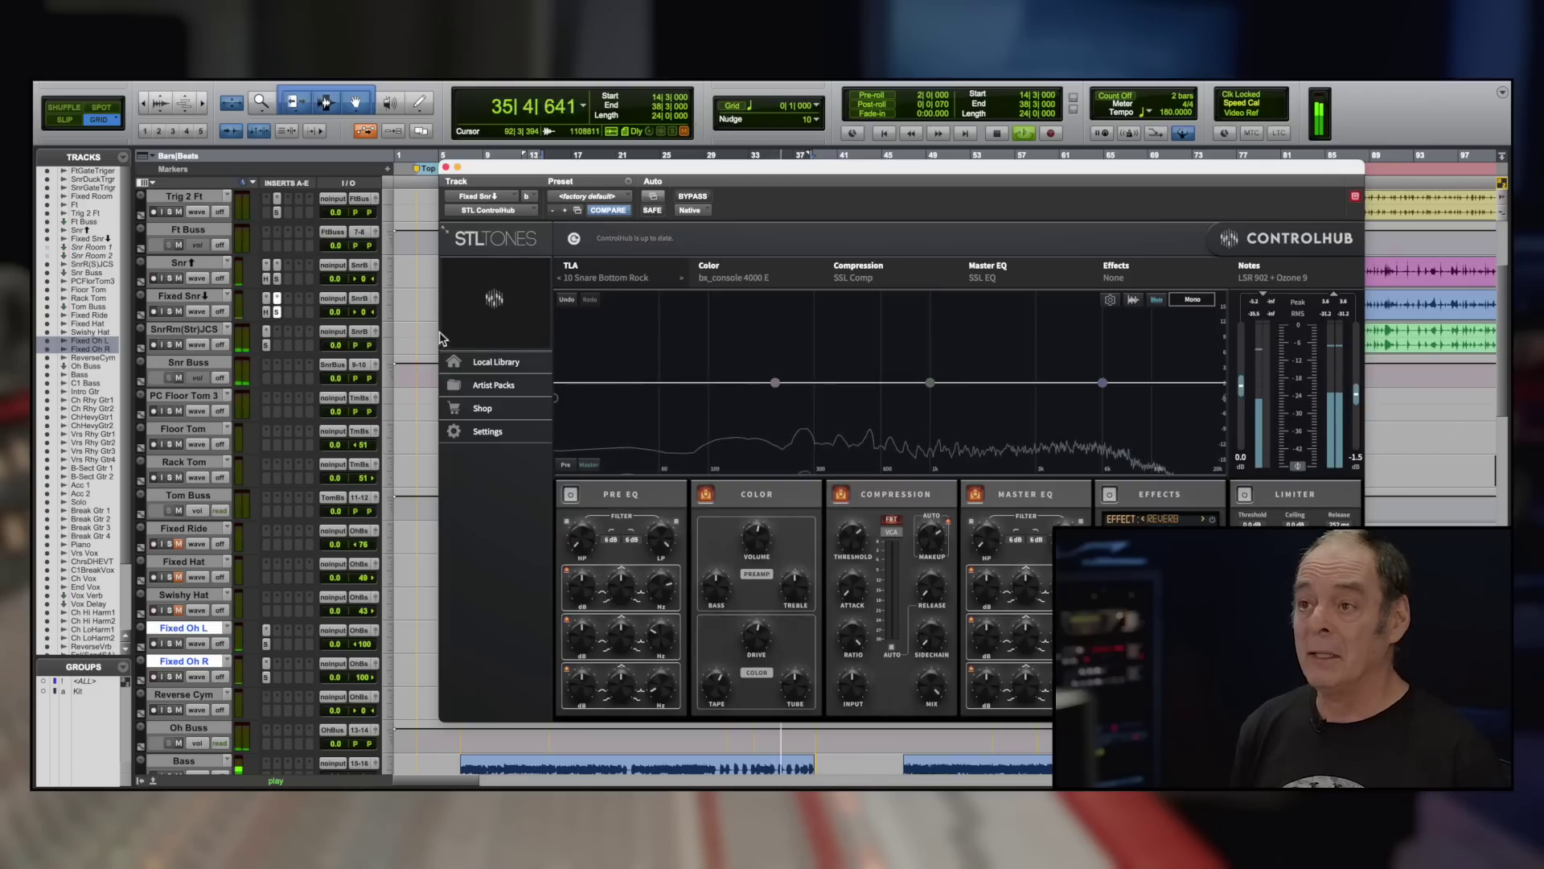
Step: Lower the top snare's ControlHub output level to -3.6 dB and close the plugin window
{"action": "left_click", "coordinate": [277, 280]}
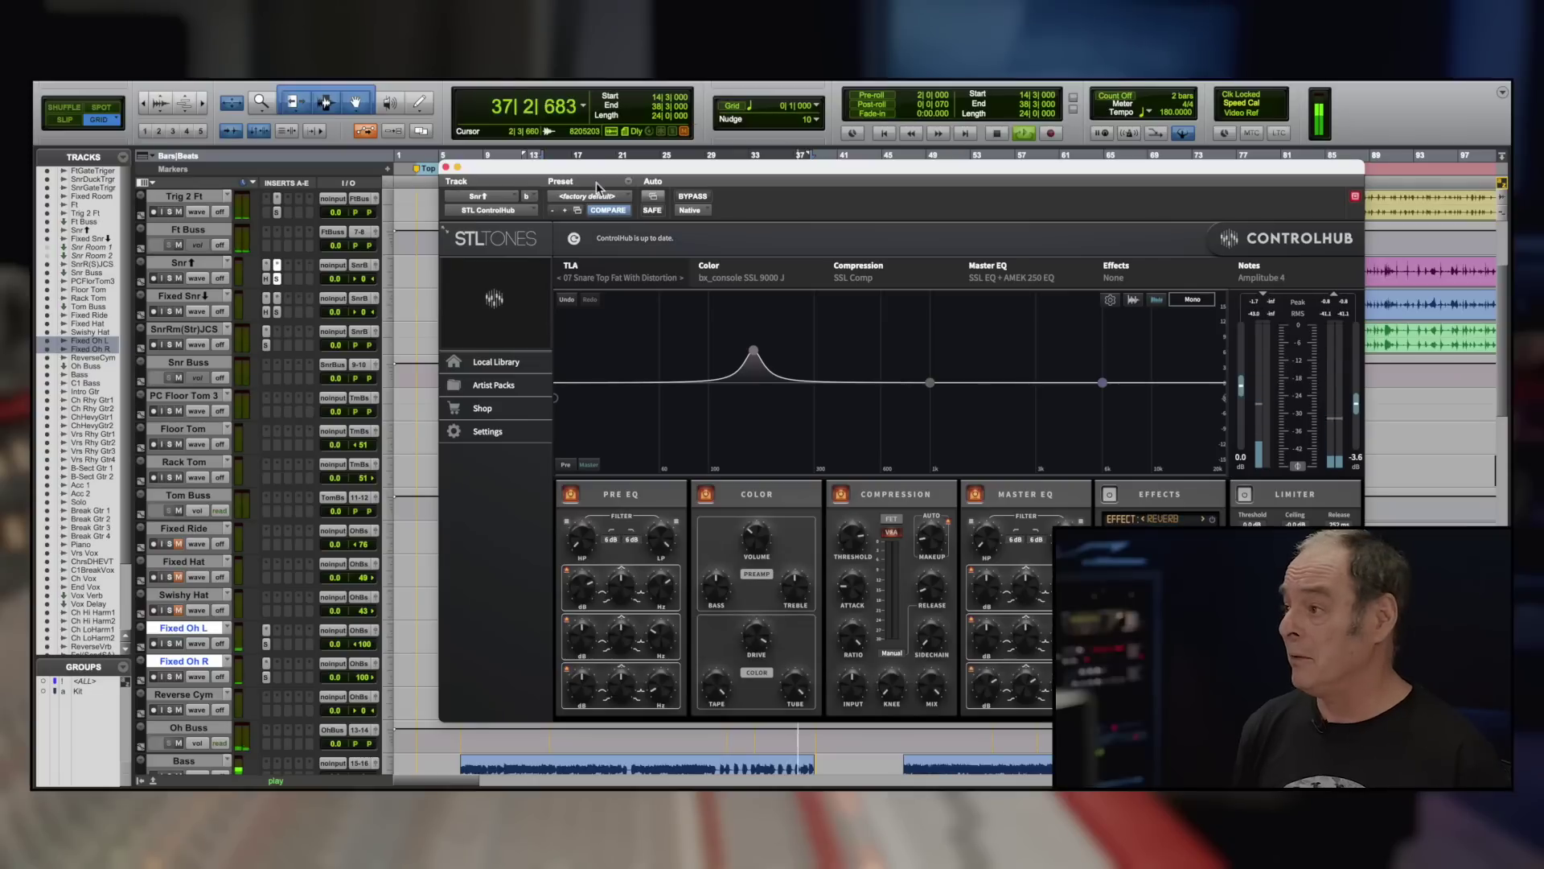
{"action": "left_click", "coordinate": [446, 169]}
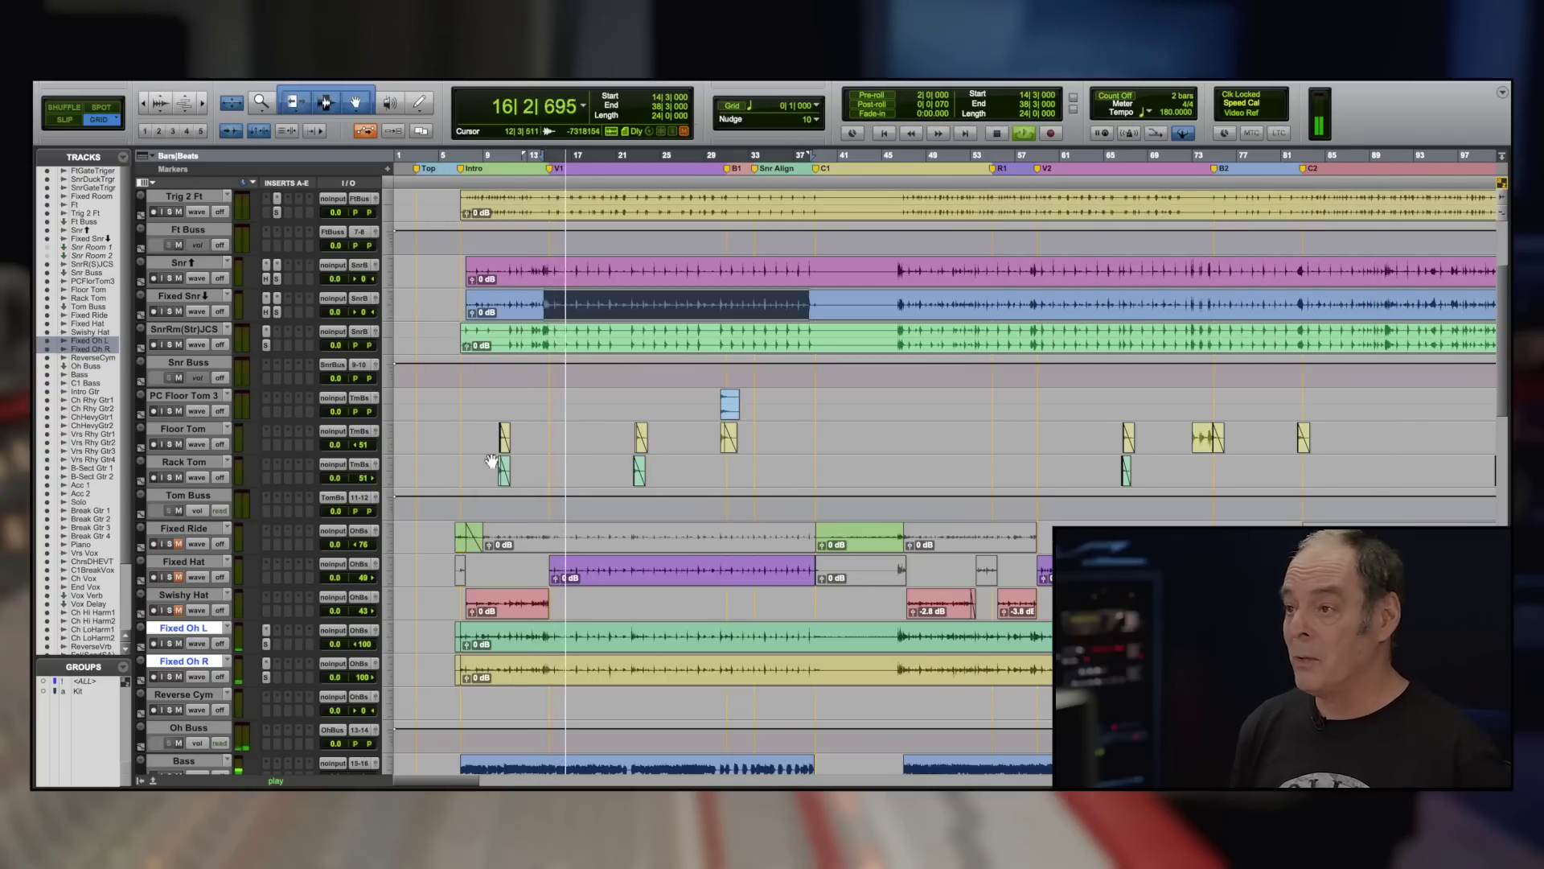
{"action": "key", "text": "space"}
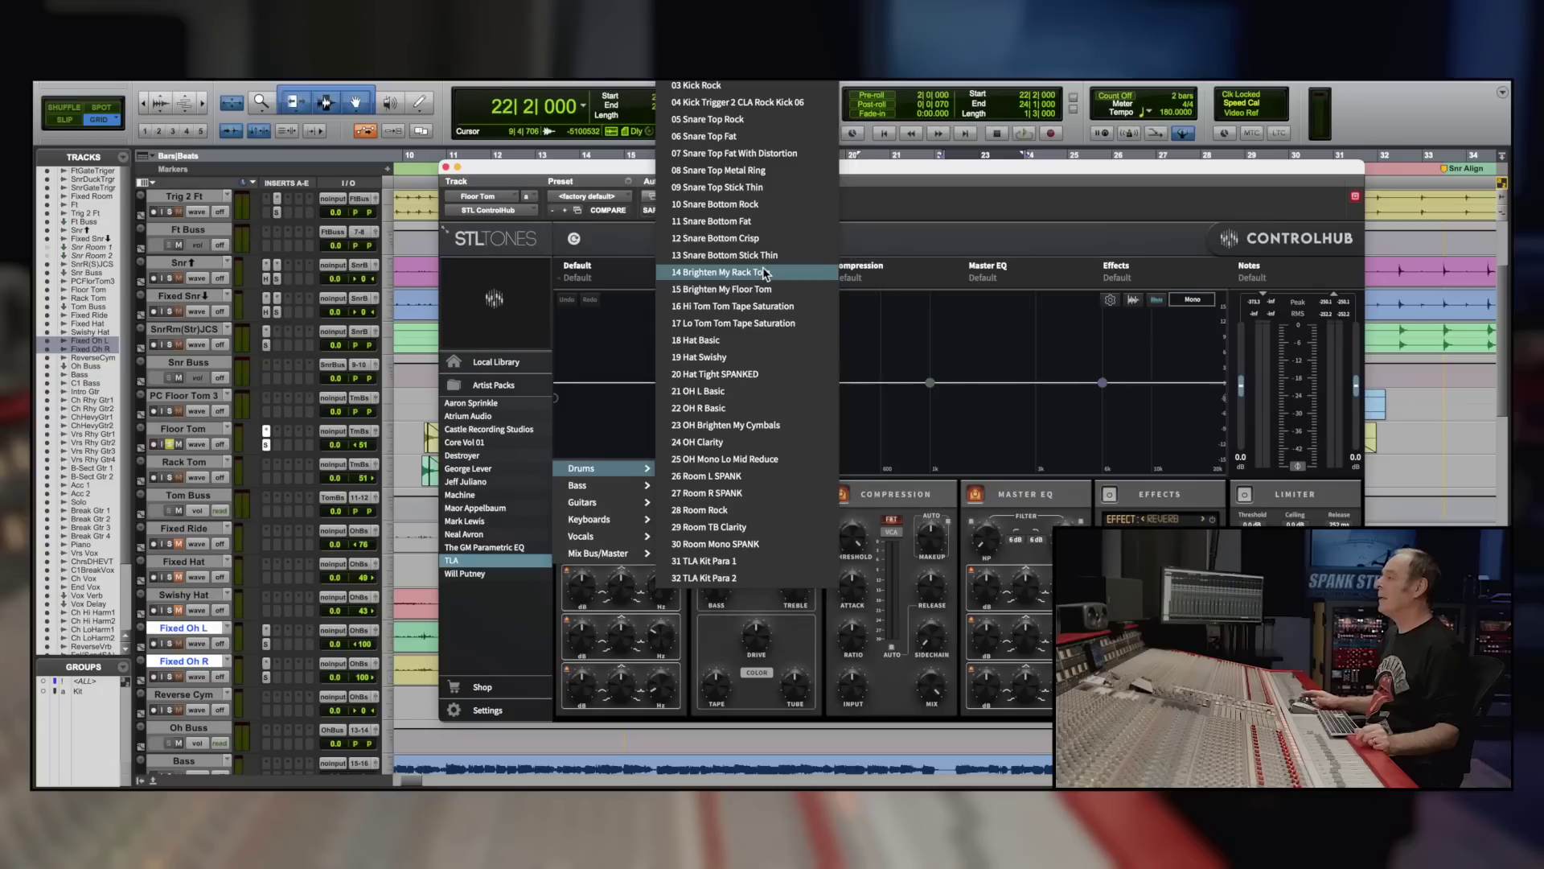
Step: Audition the TLA tom presets in ControlHub on the floor tom, settle on 15 Brighten My Floor Tom and compare it with compression on and off
{"action": "left_click", "coordinate": [744, 328]}
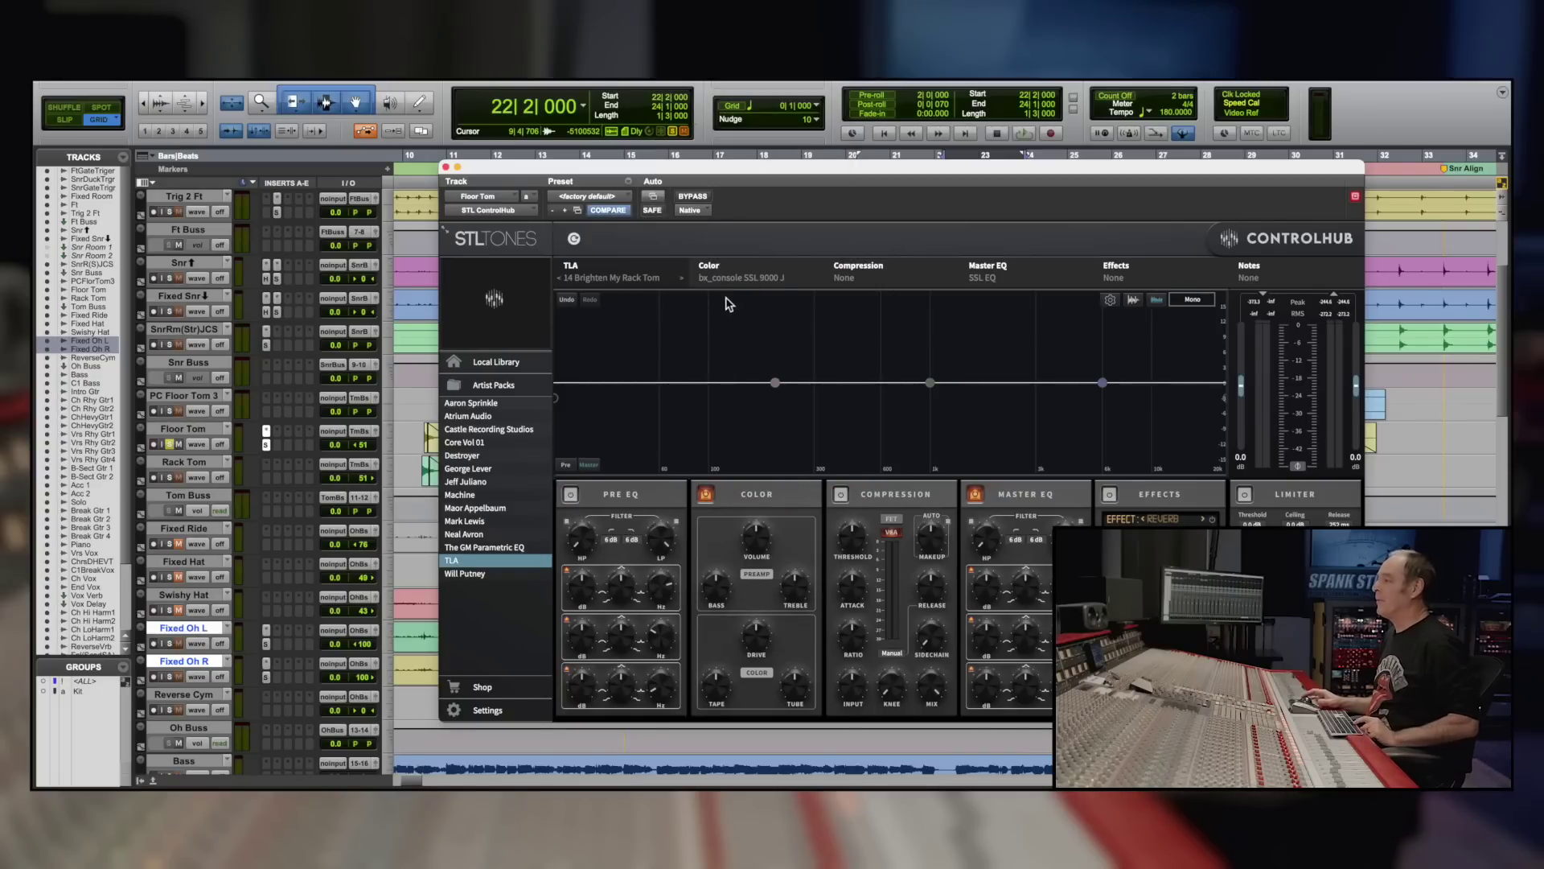
{"action": "left_click", "coordinate": [683, 281]}
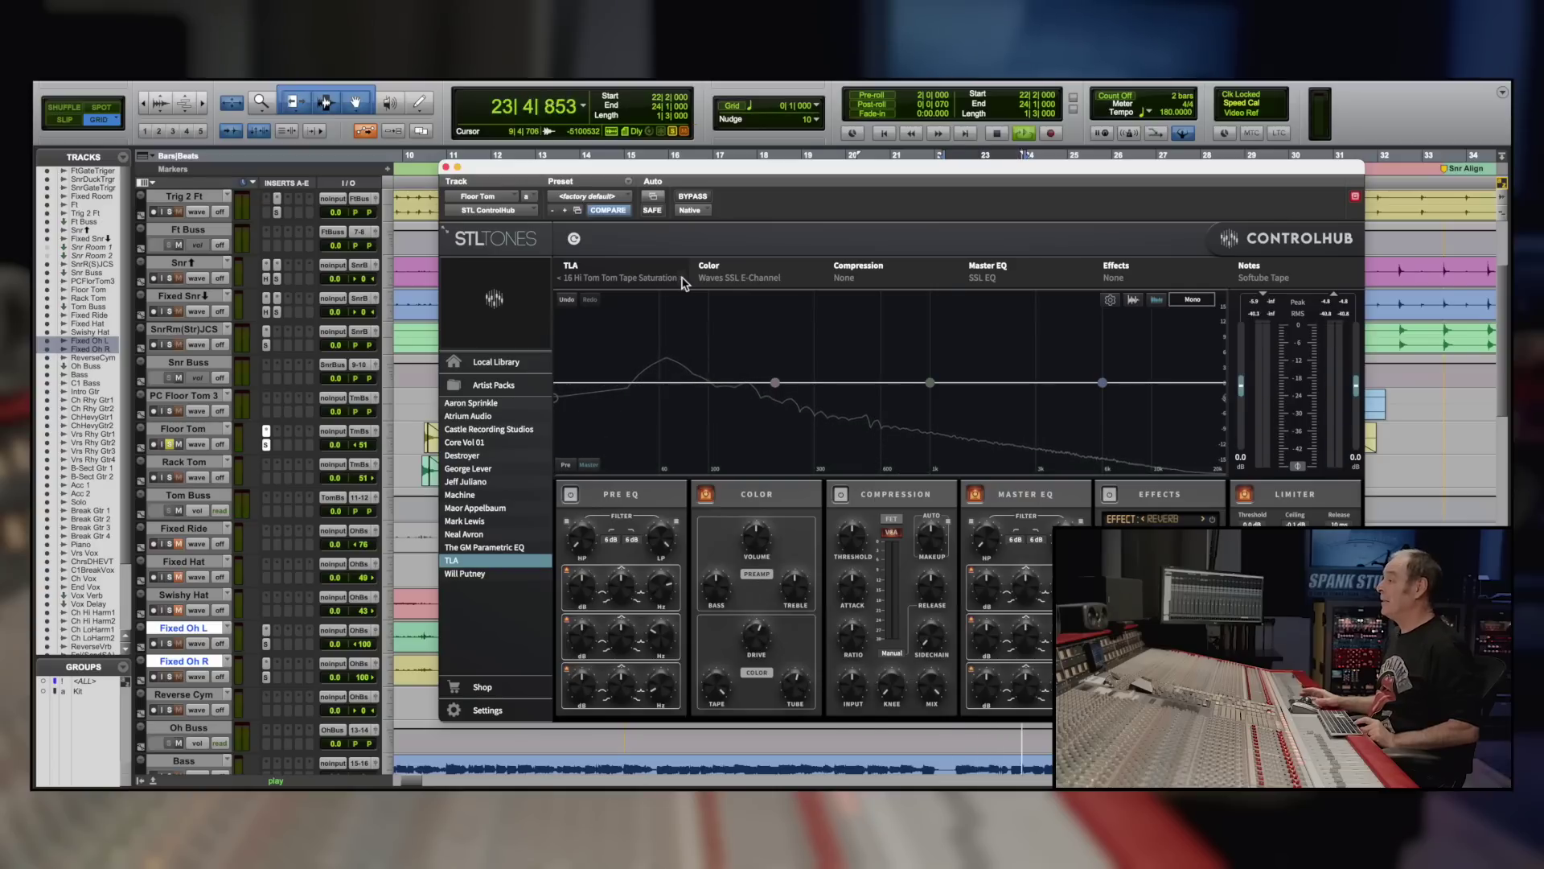
{"action": "left_click", "coordinate": [683, 281]}
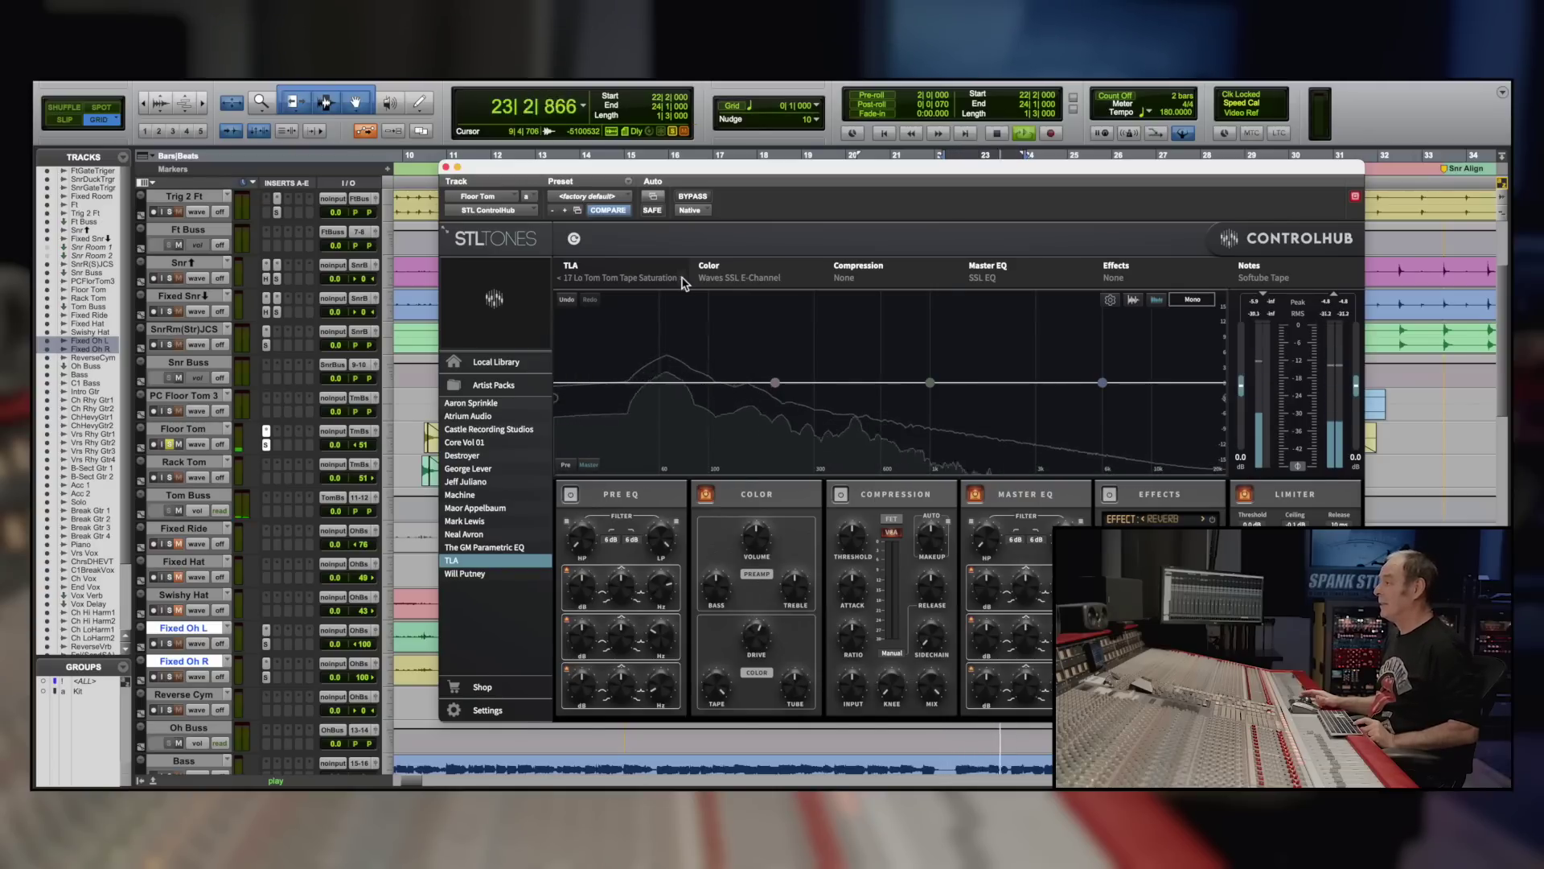
{"action": "left_click", "coordinate": [559, 277]}
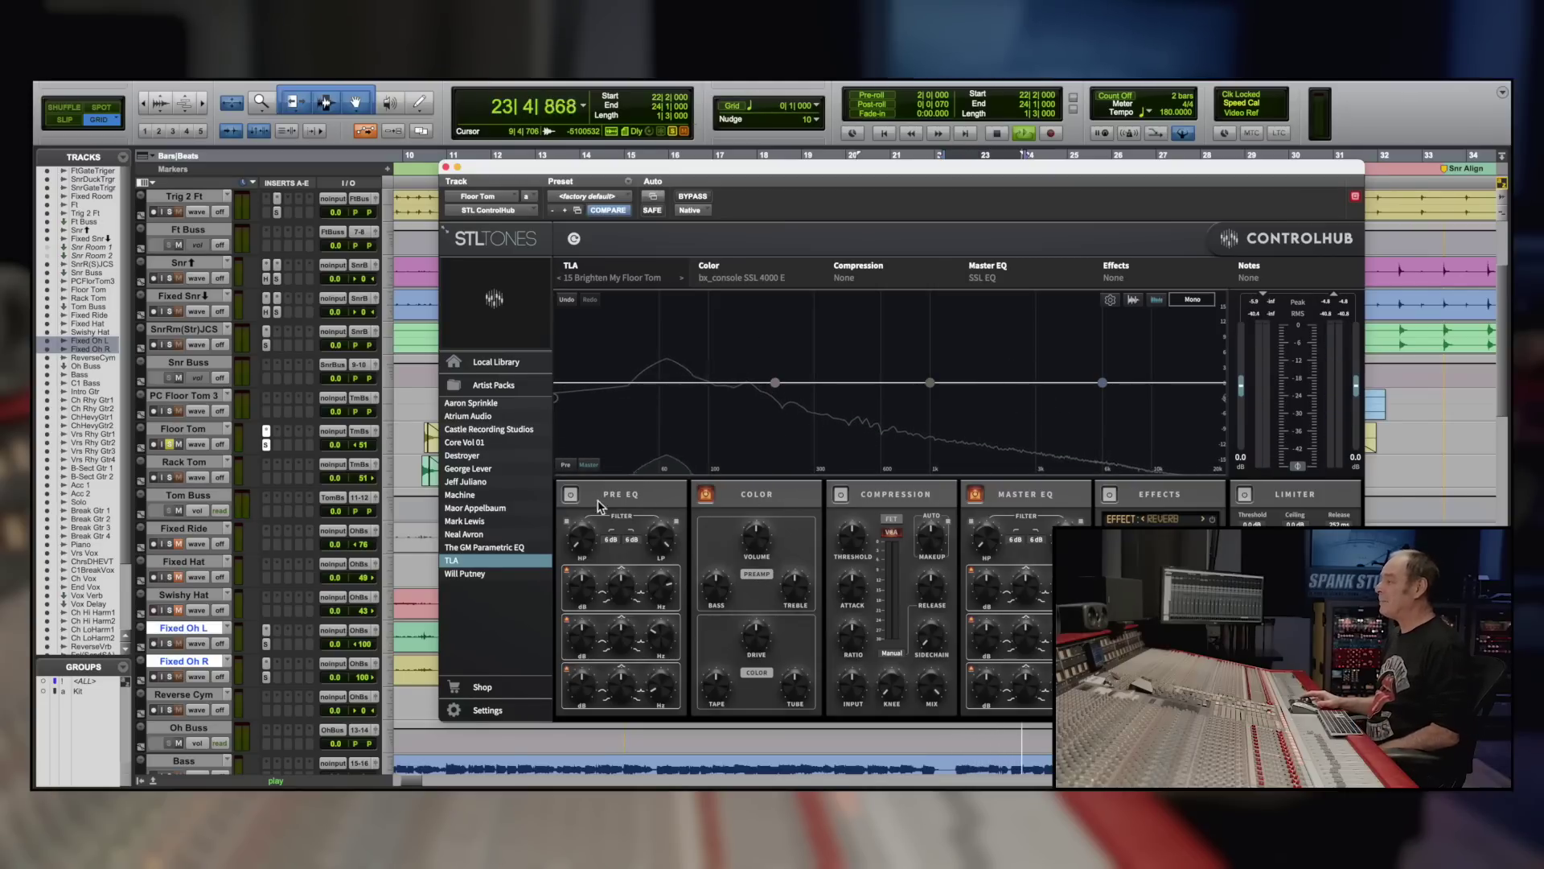
{"action": "left_click", "coordinate": [839, 495]}
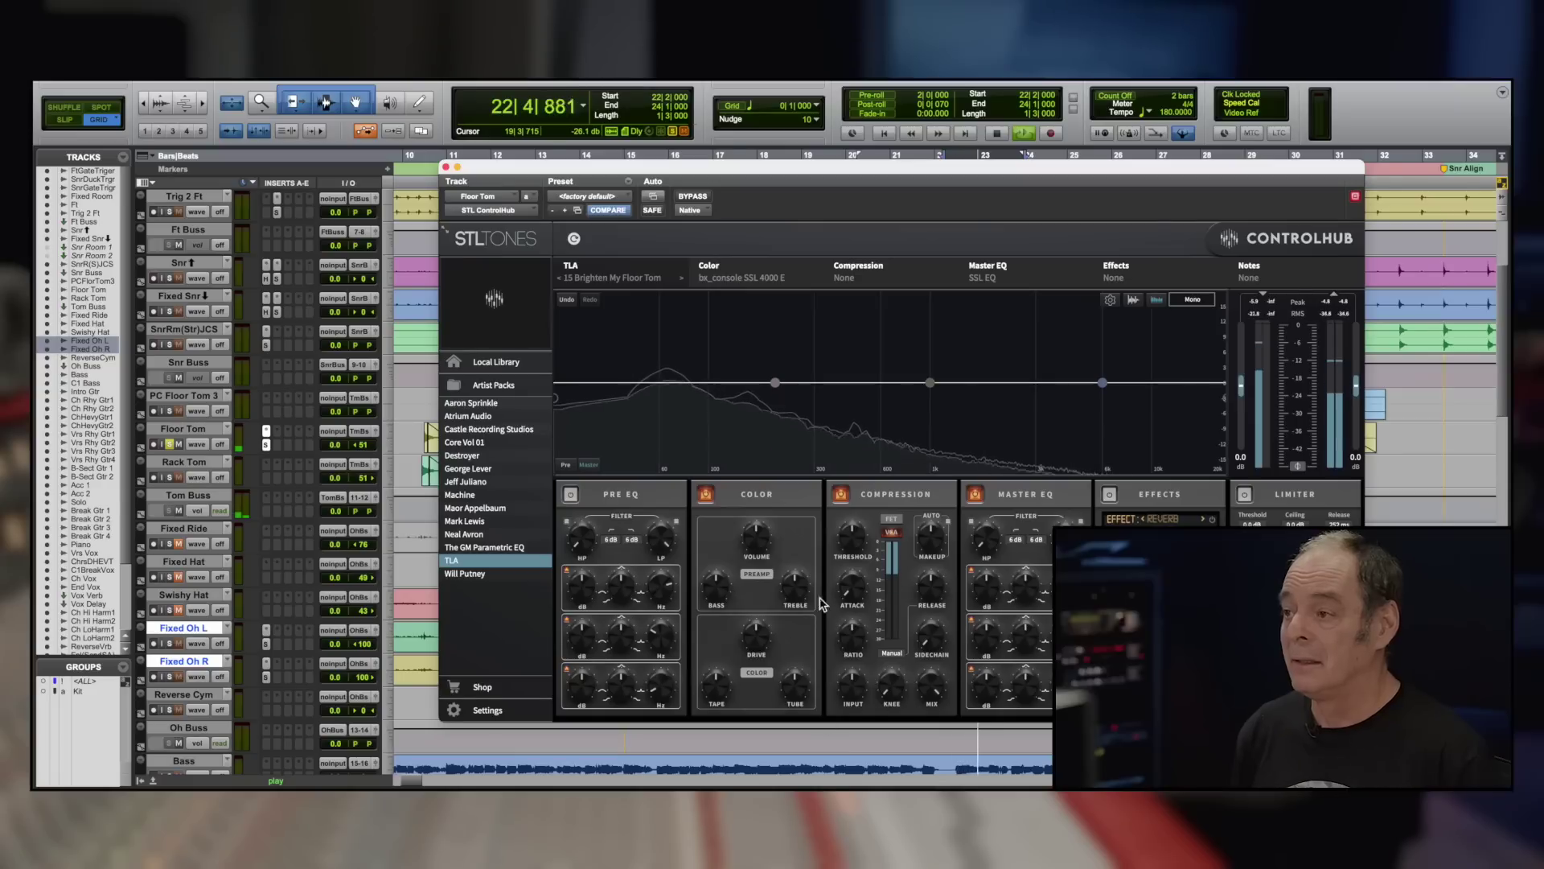
{"action": "left_click", "coordinate": [839, 495]}
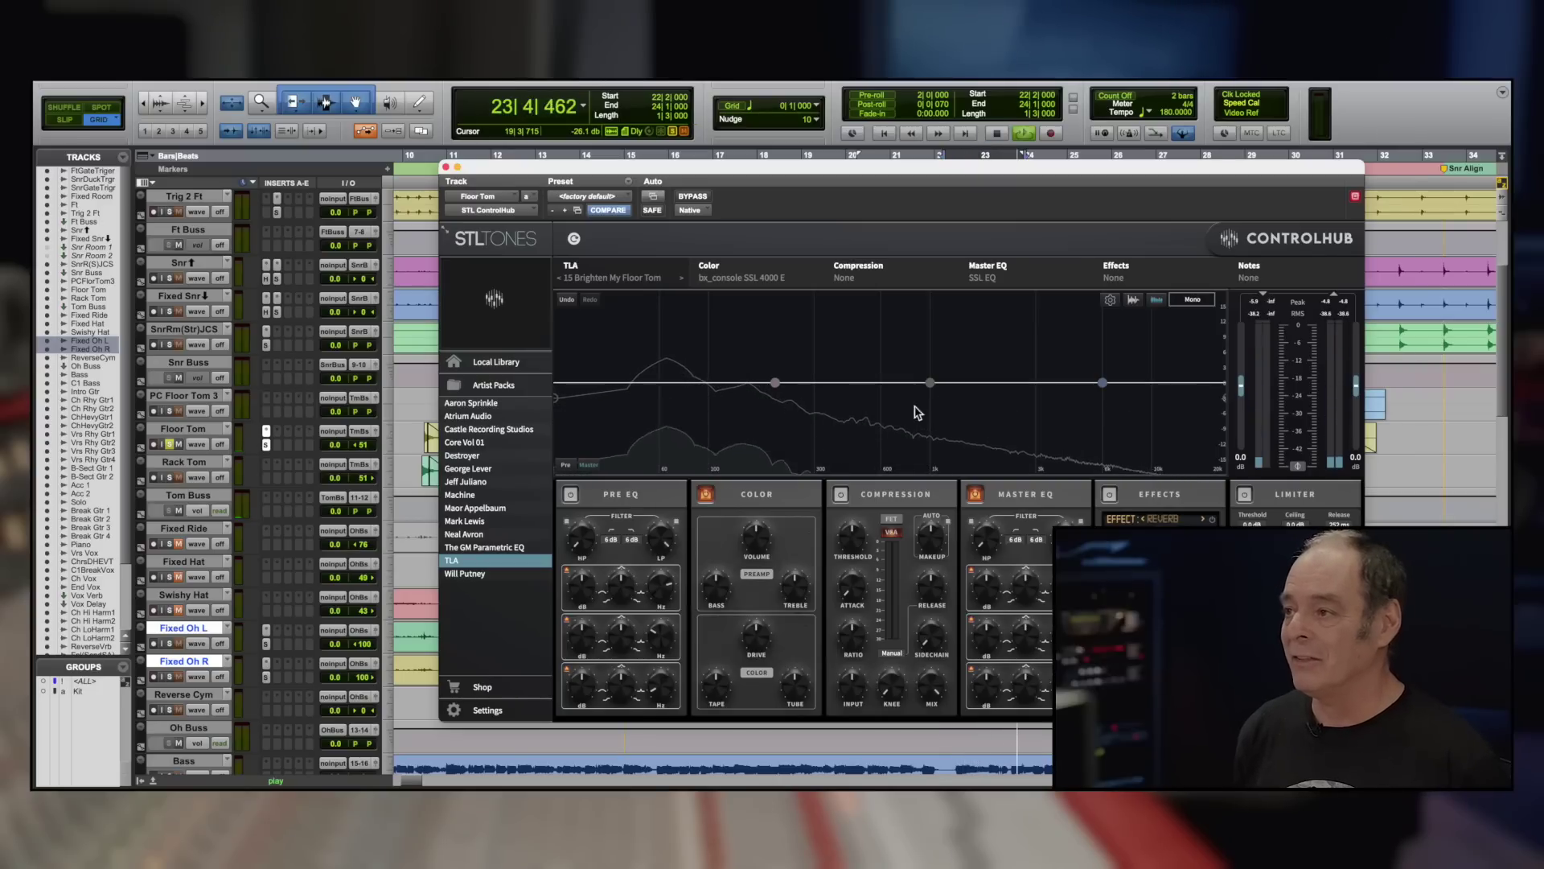
Step: Enable the Pre EQ on the floor tom, boost the middle band at about 4 kHz and compare with the plugin bypassed
{"action": "left_click", "coordinate": [570, 494]}
{"action": "left_click_drag", "start_coordinate": [931, 383], "coordinate": [1065, 354]}
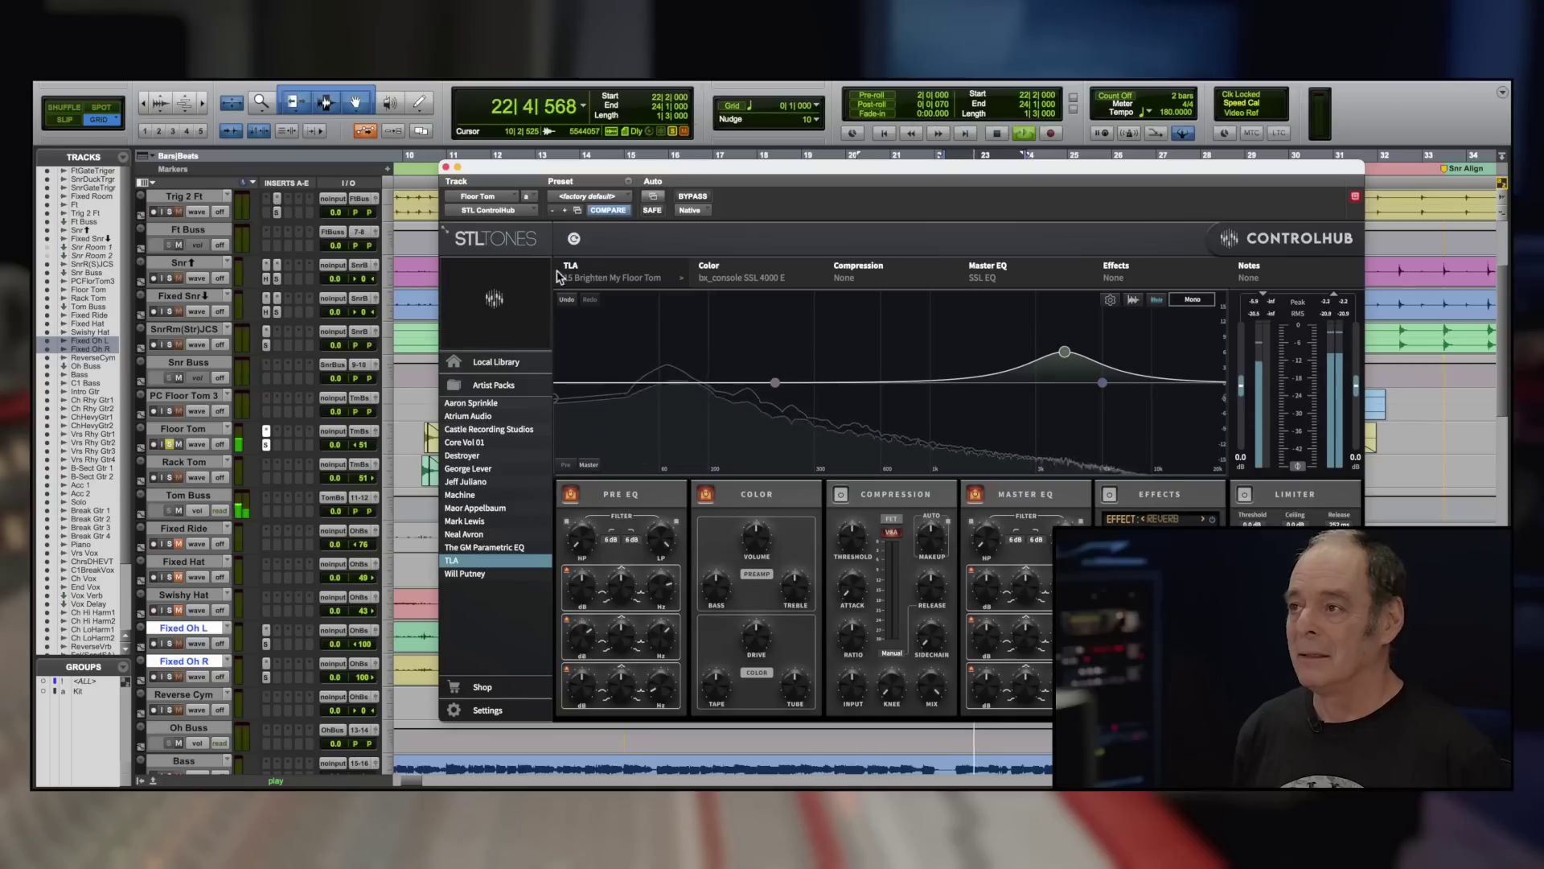
{"action": "left_click", "coordinate": [693, 197]}
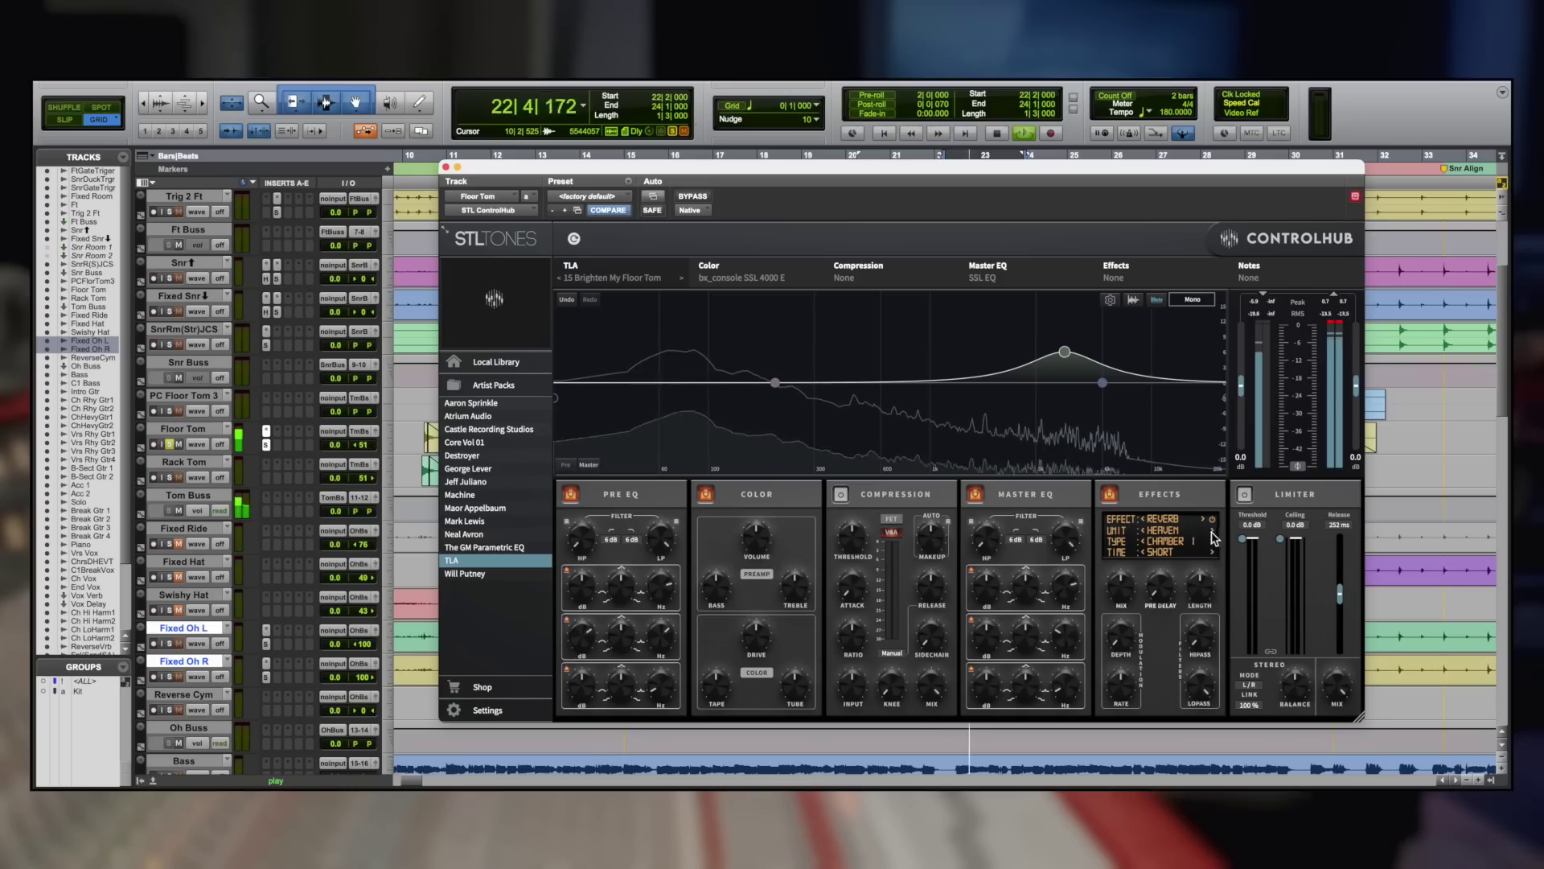
Step: Set the floor tom's Chamber 1 reverb time to Short and its reverb mix to about 21%
{"action": "left_click", "coordinate": [1212, 531]}
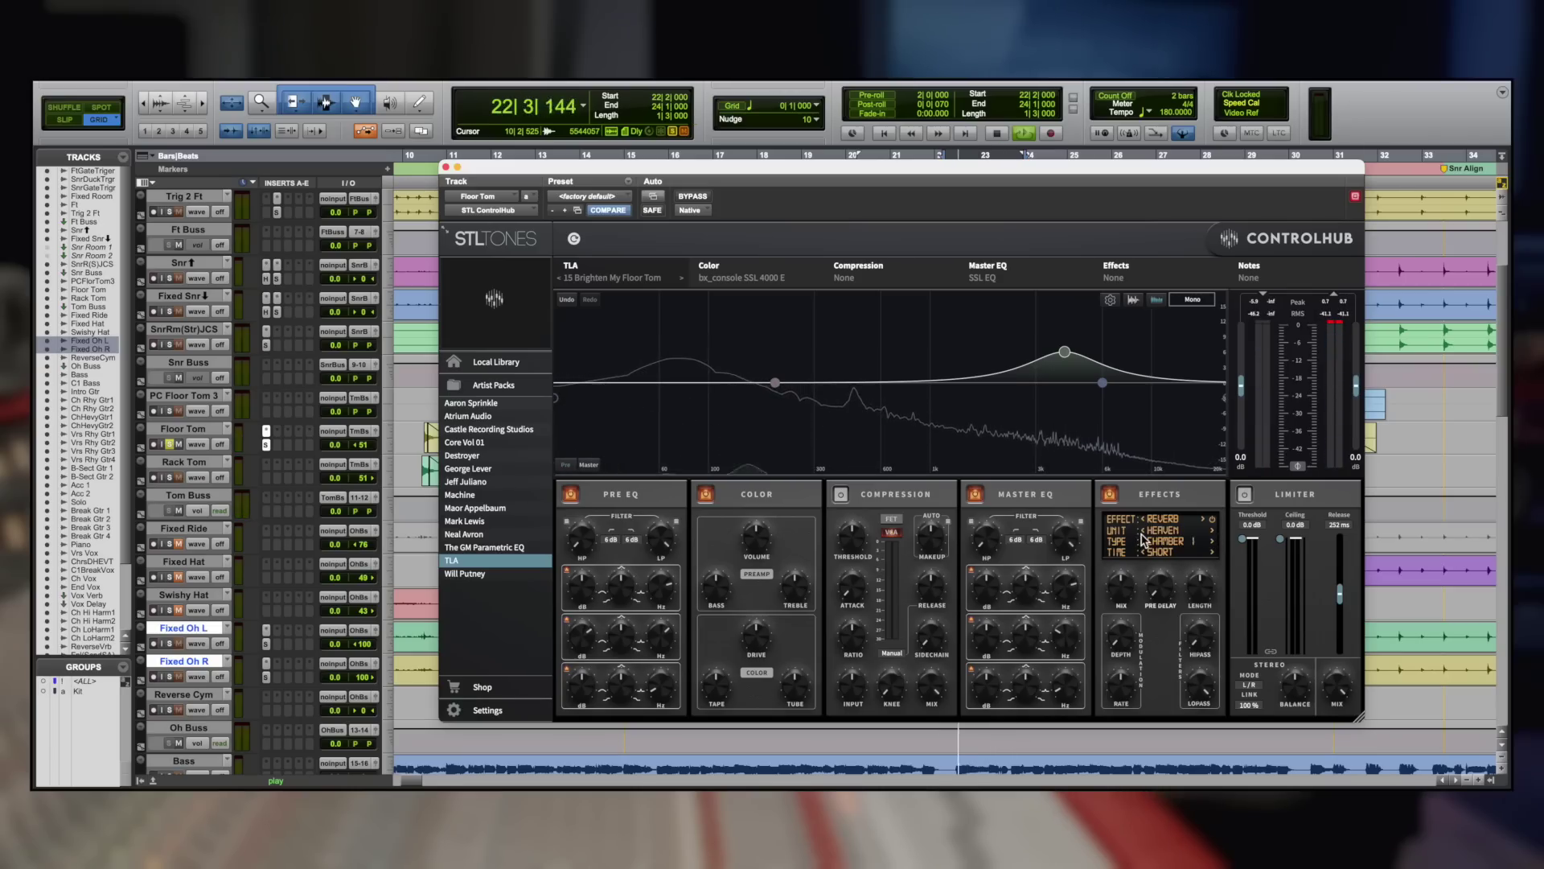
{"action": "left_click", "coordinate": [1142, 552]}
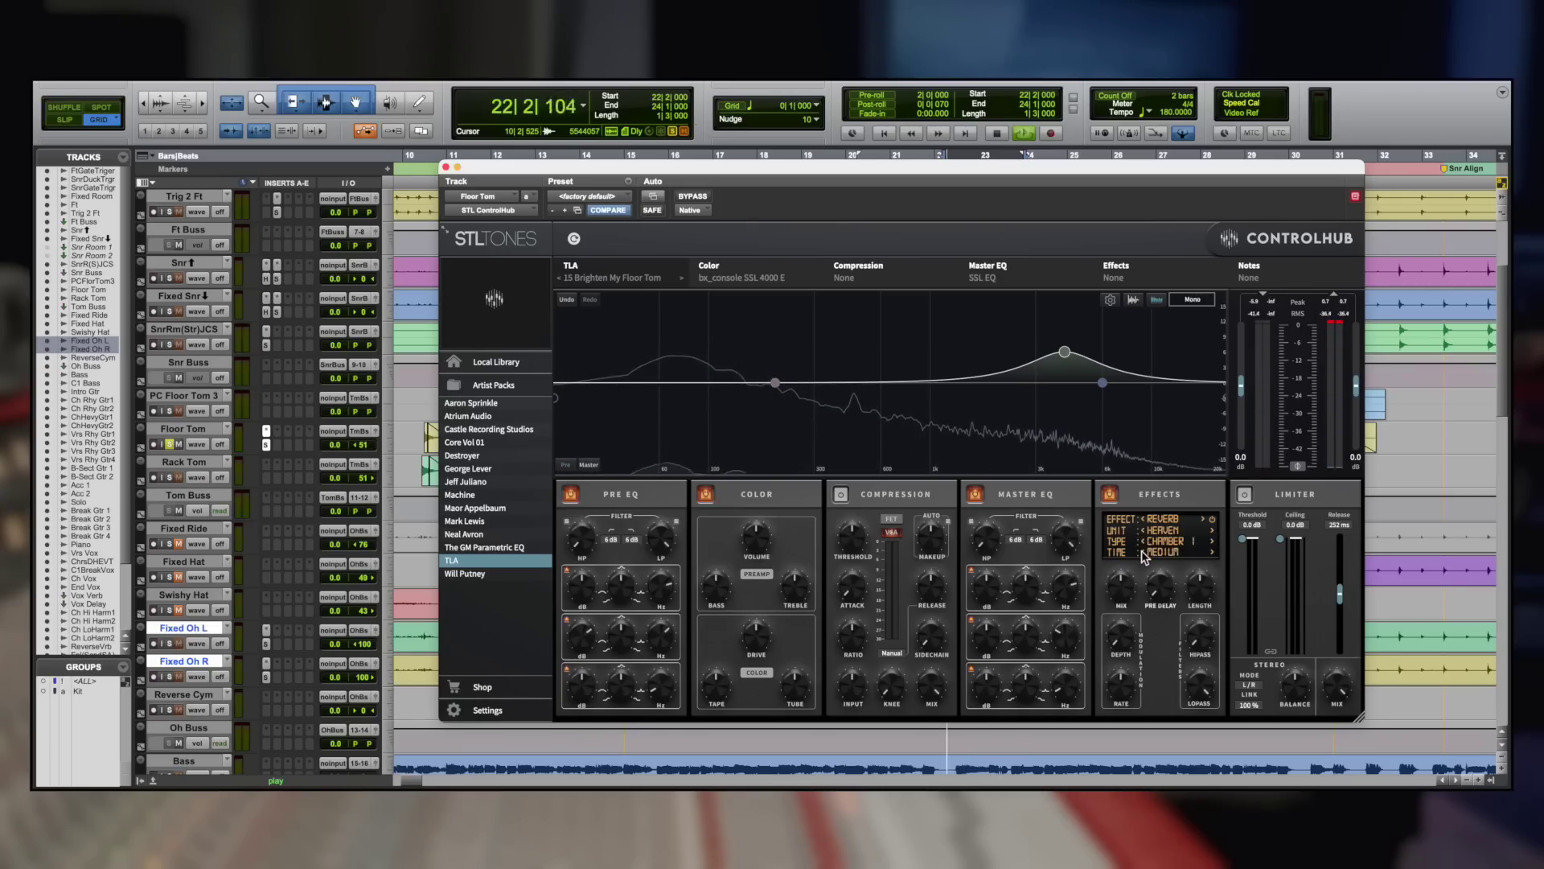
{"action": "left_click", "coordinate": [1142, 553]}
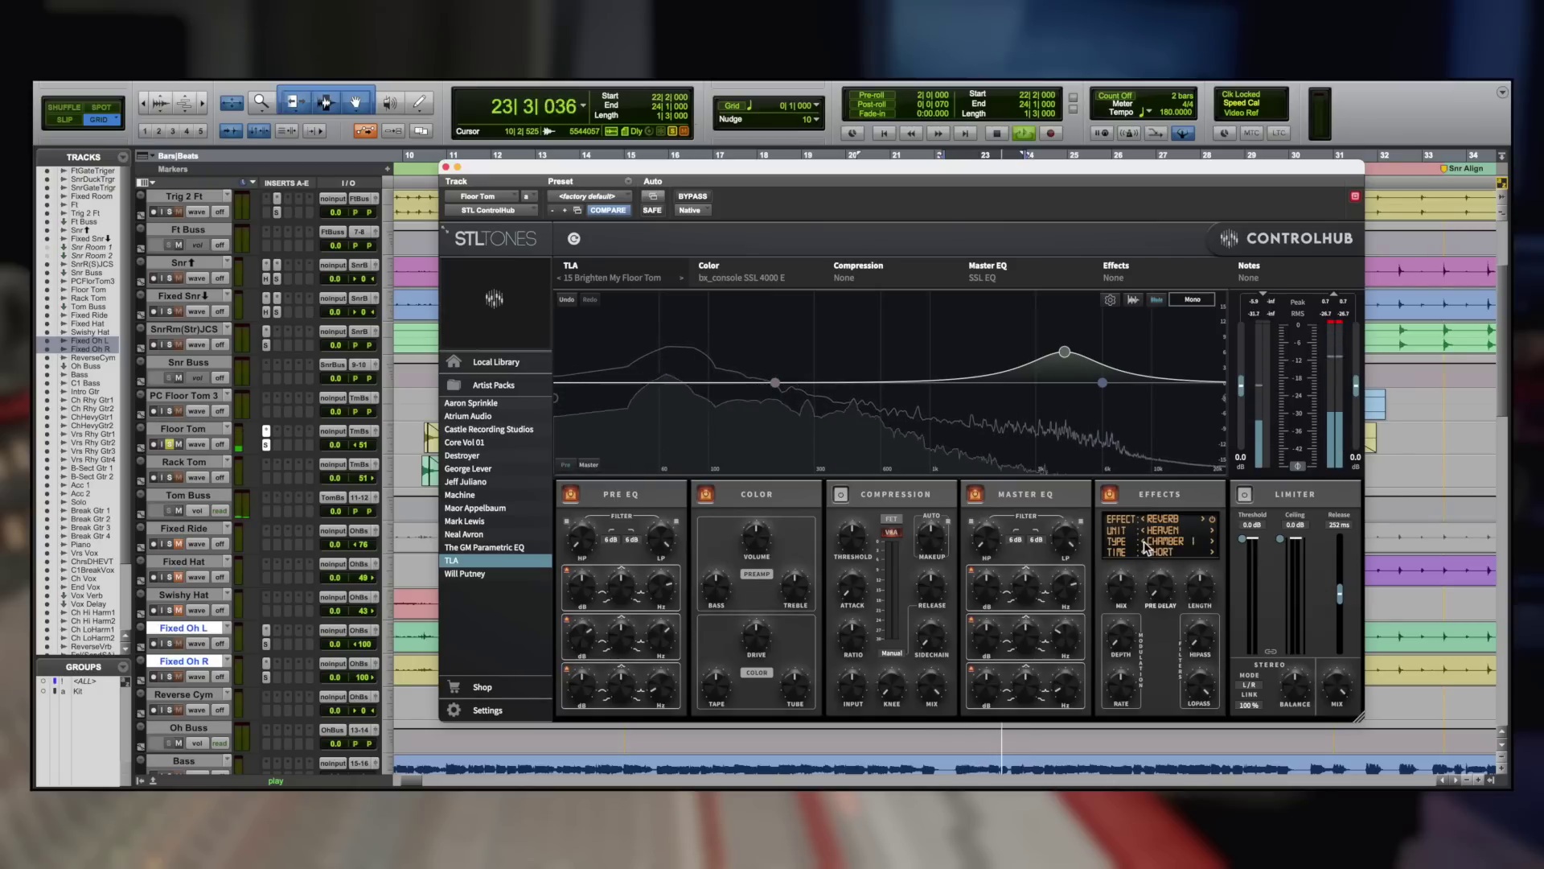
{"action": "left_click_drag", "start_coordinate": [1121, 585], "coordinate": [1099, 626]}
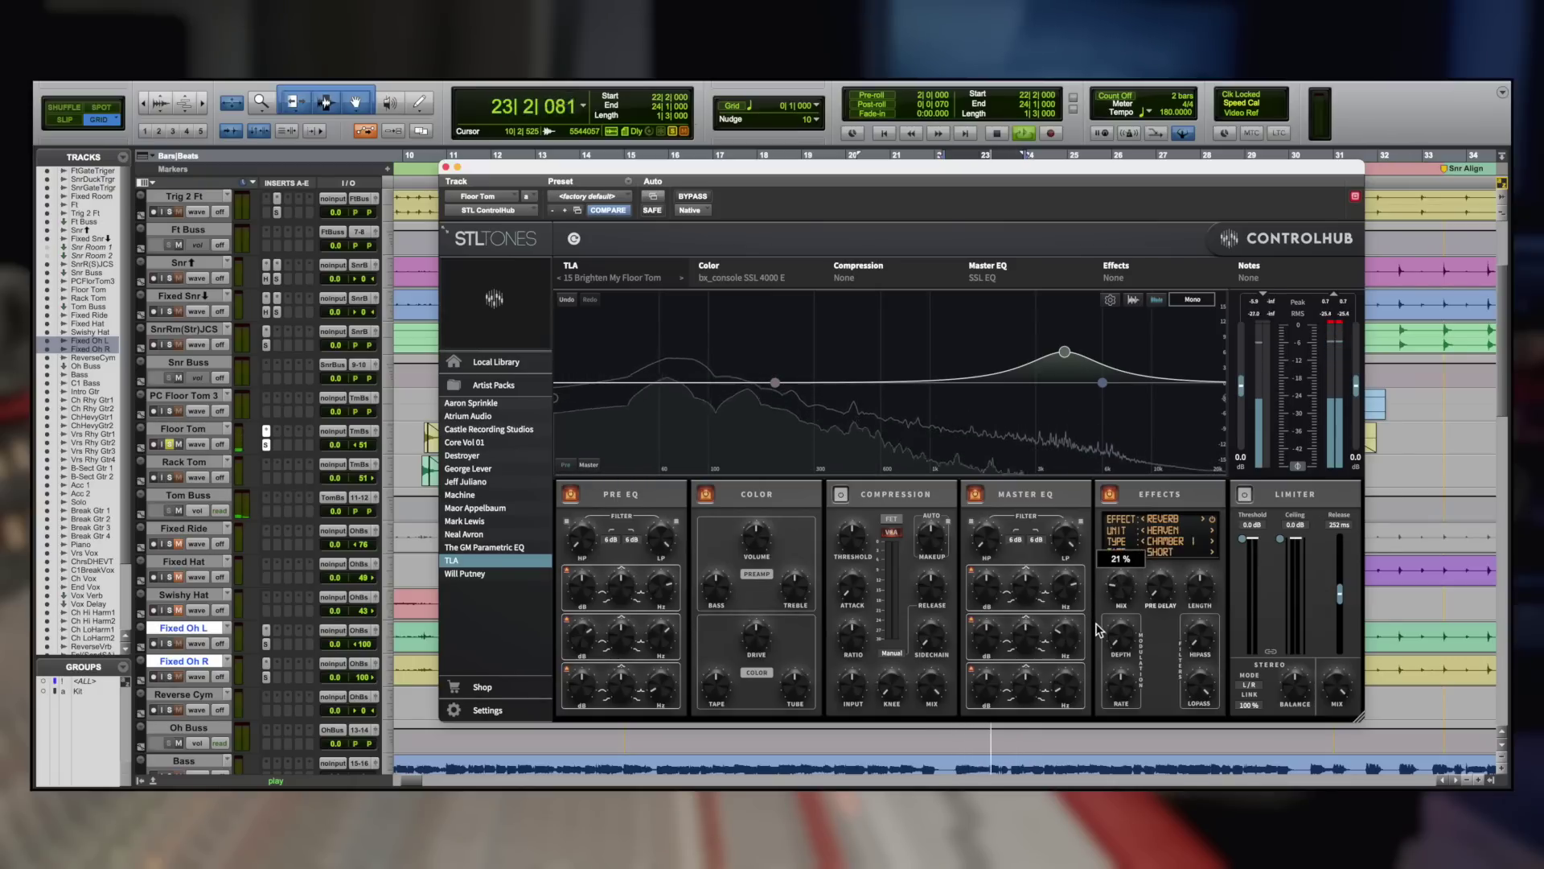
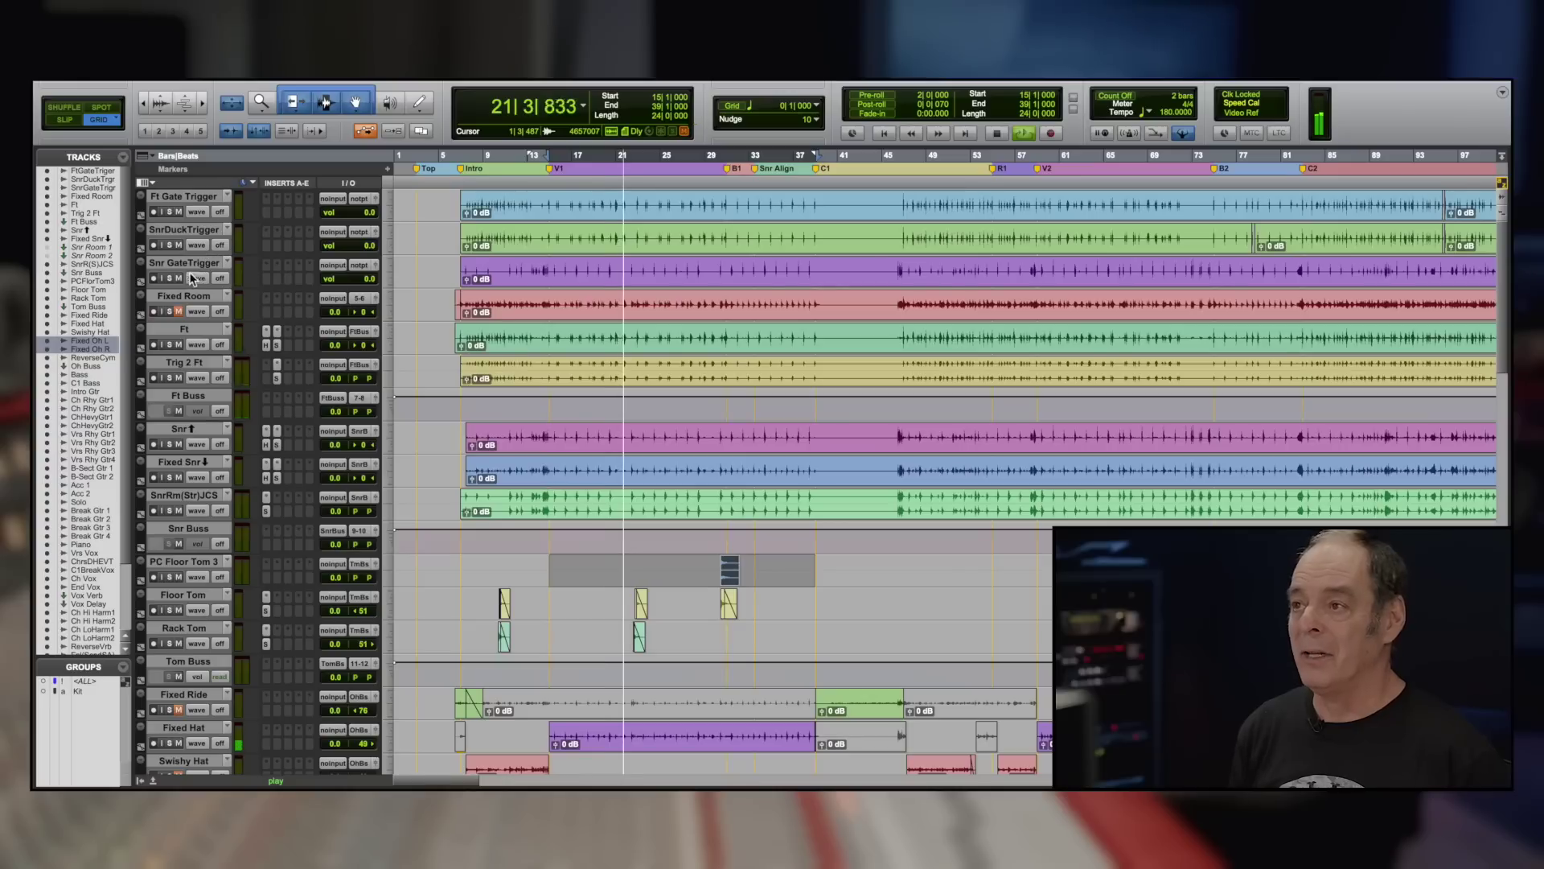
Step: Stop playback and load the TLA drum preset 26 Room L SPANK in ControlHub on the Fixed Room track
{"action": "key", "text": "space"}
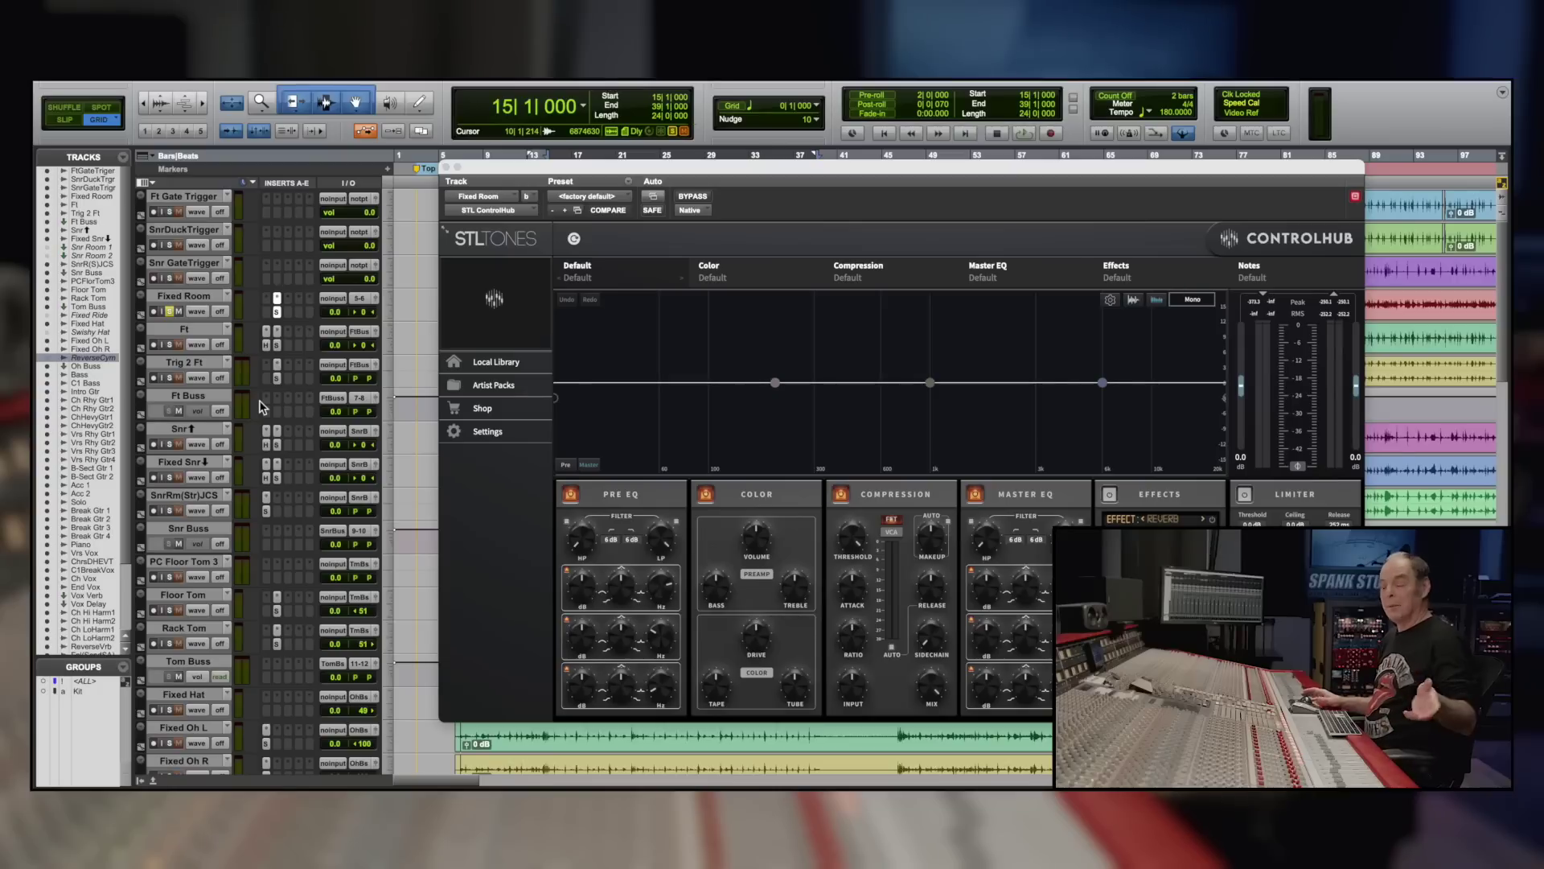
{"action": "left_click", "coordinate": [525, 389]}
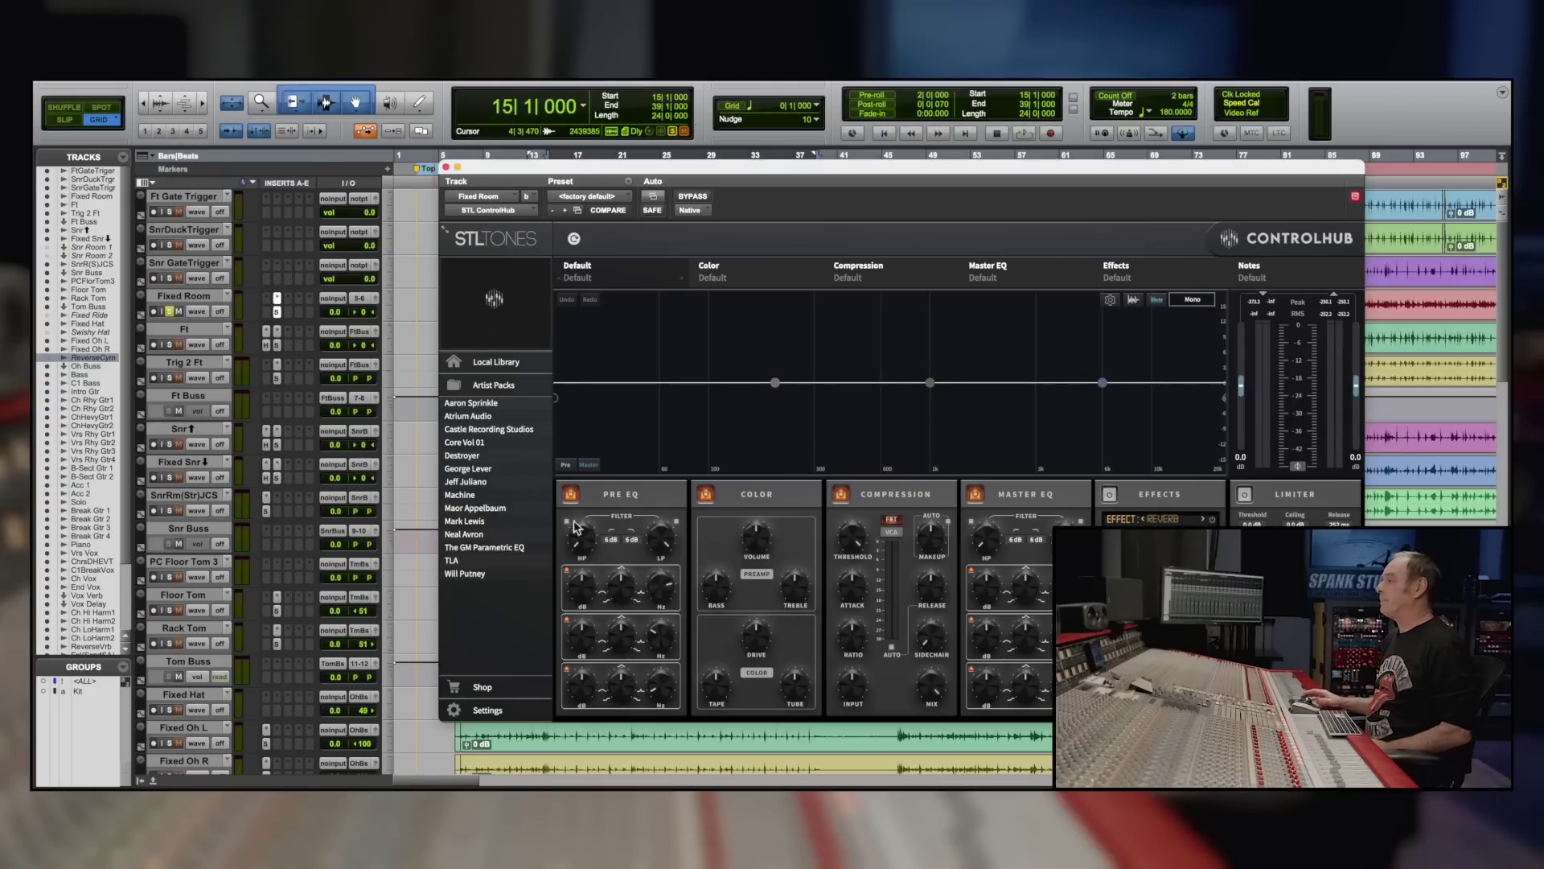
{"action": "left_click", "coordinate": [473, 563]}
{"action": "mouse_move", "coordinate": [635, 468]}
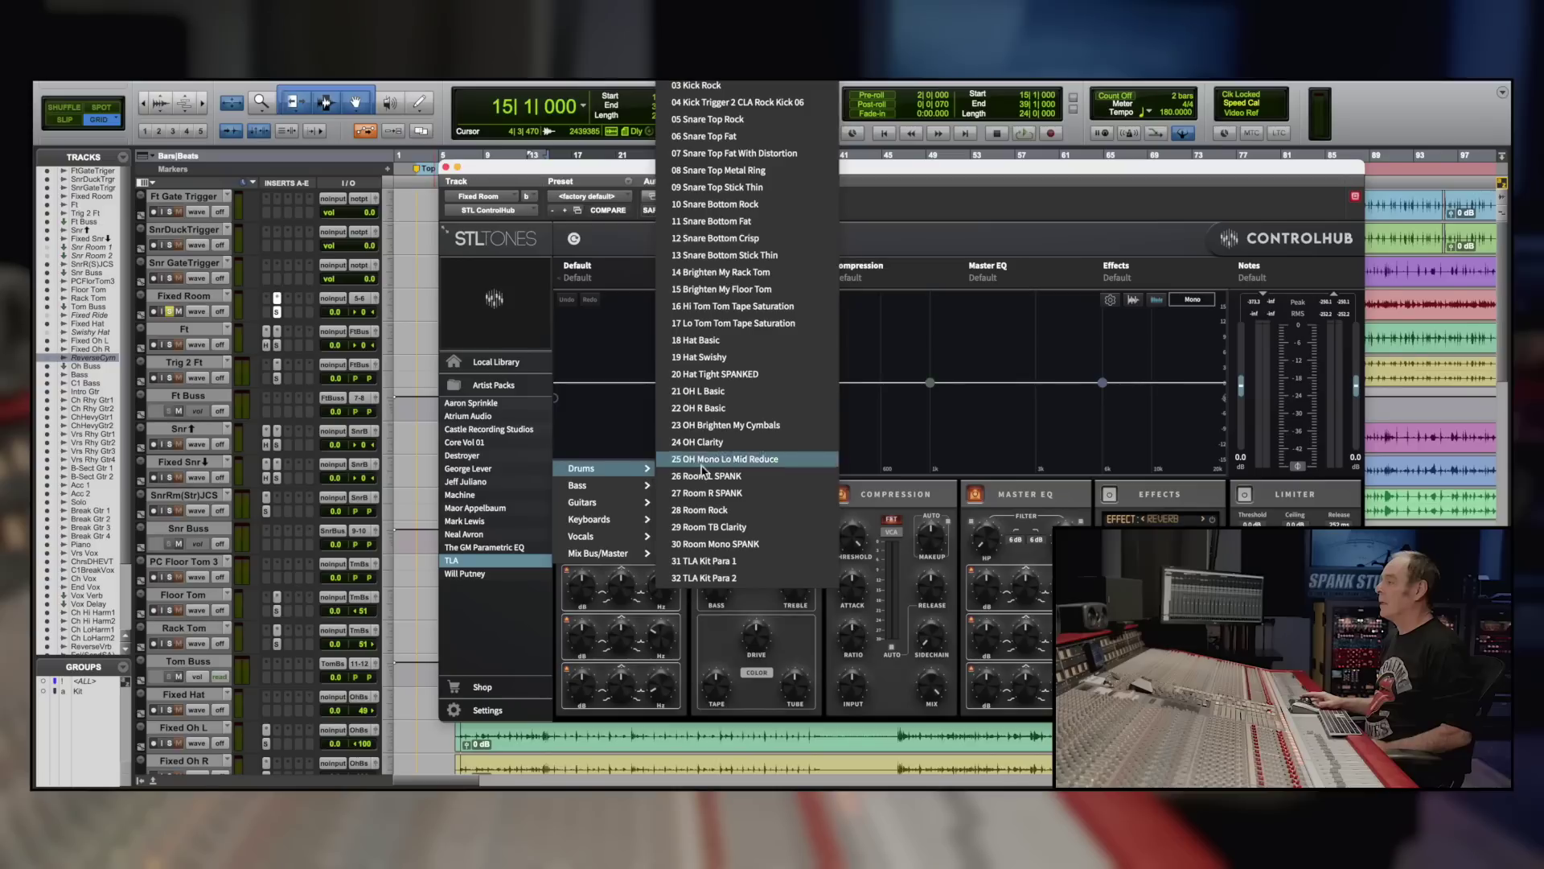
{"action": "left_click", "coordinate": [754, 476]}
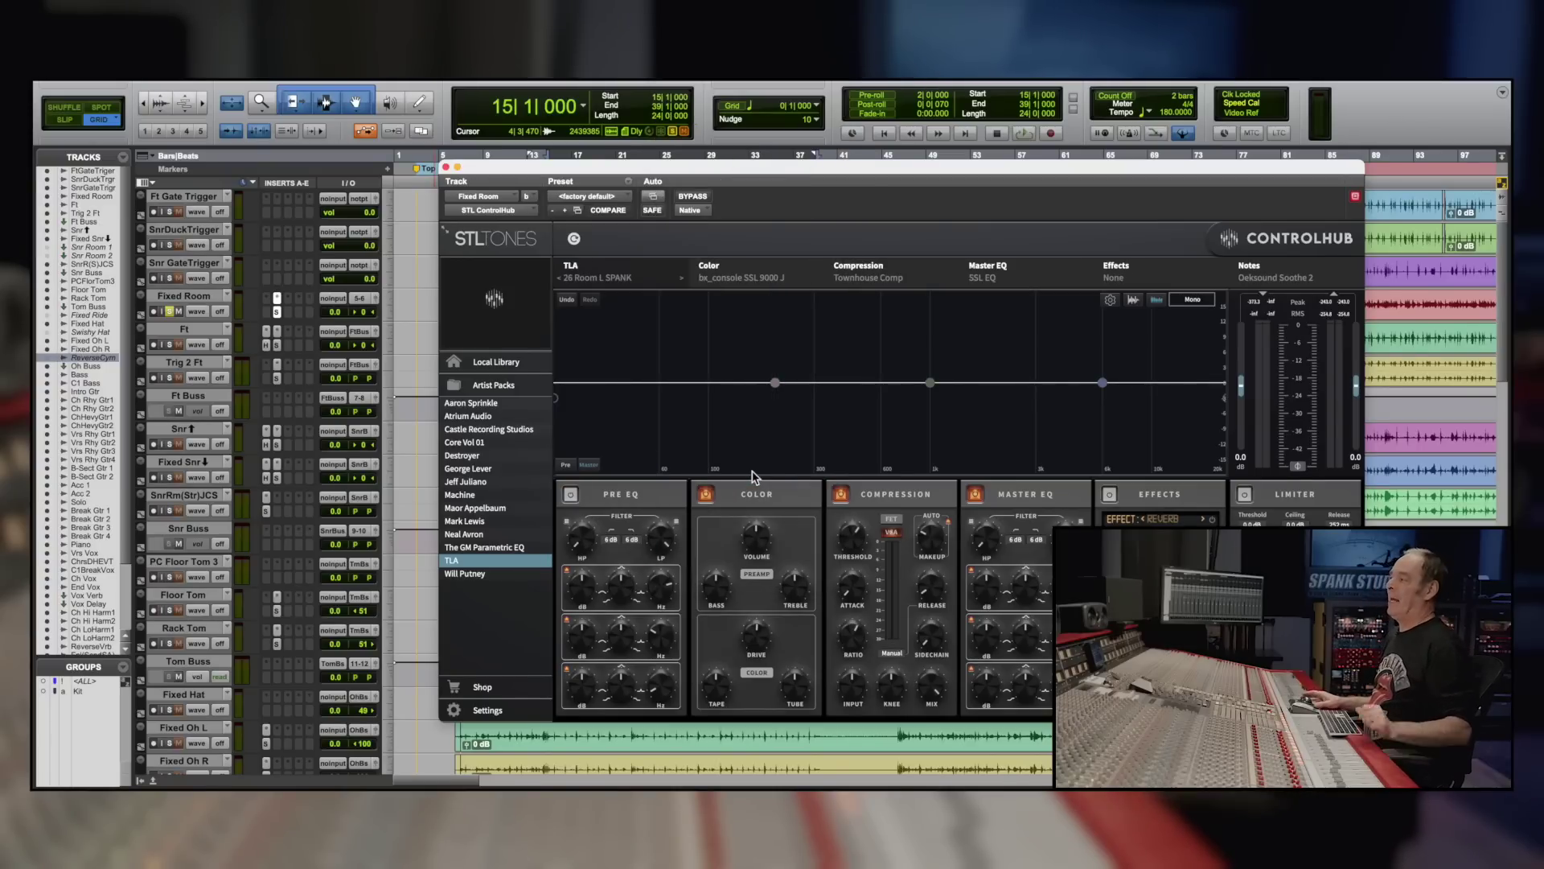
Step: Play the room track and compare its sound with ControlHub bypassed and active
{"action": "key", "text": "space"}
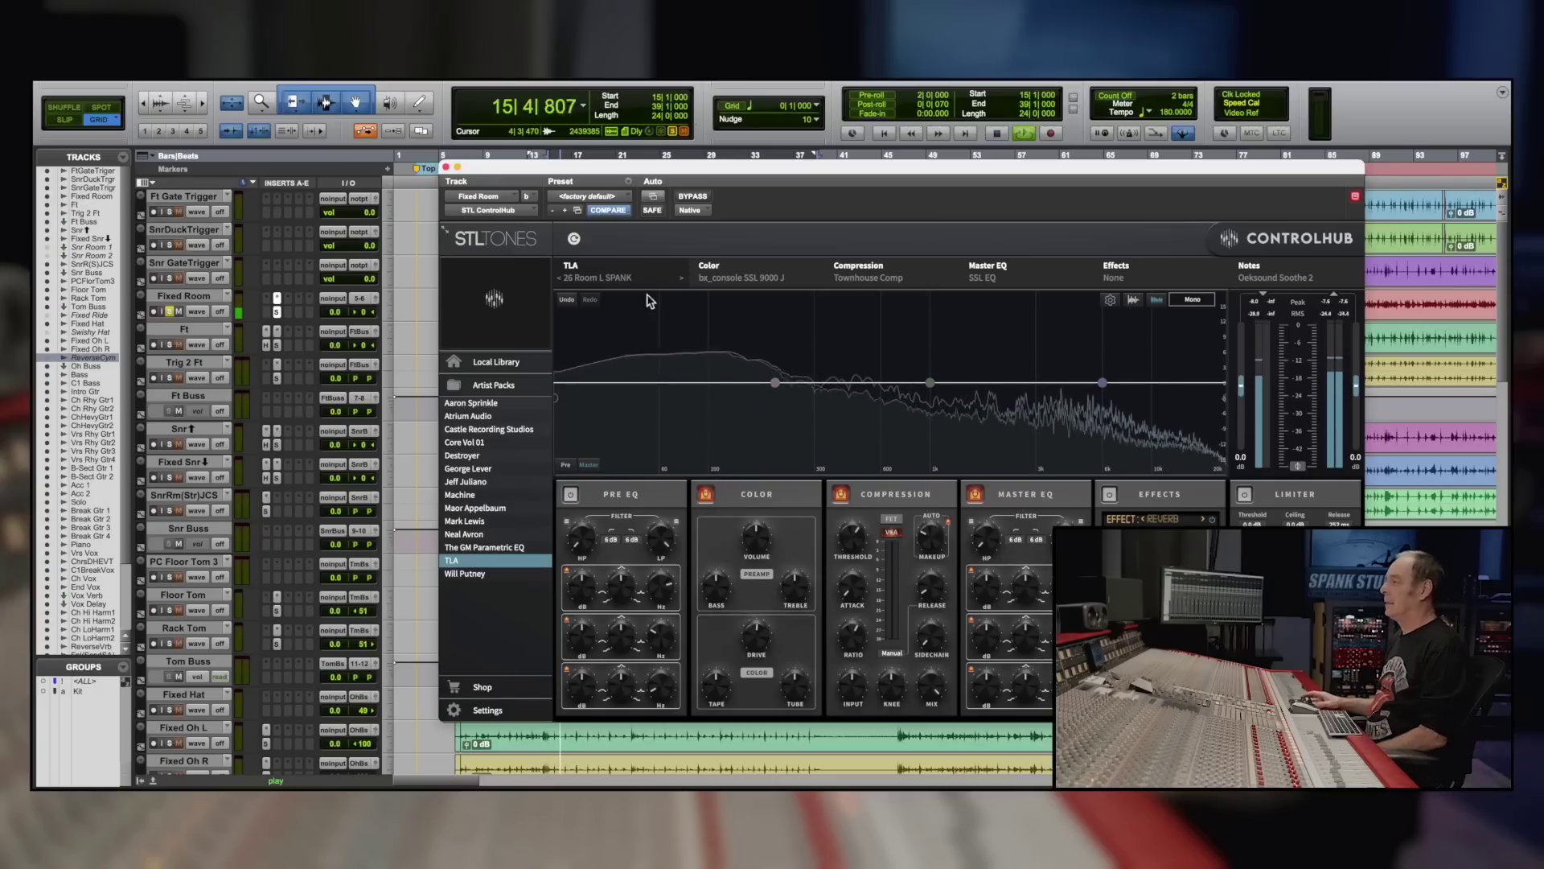
{"action": "left_click", "coordinate": [701, 197]}
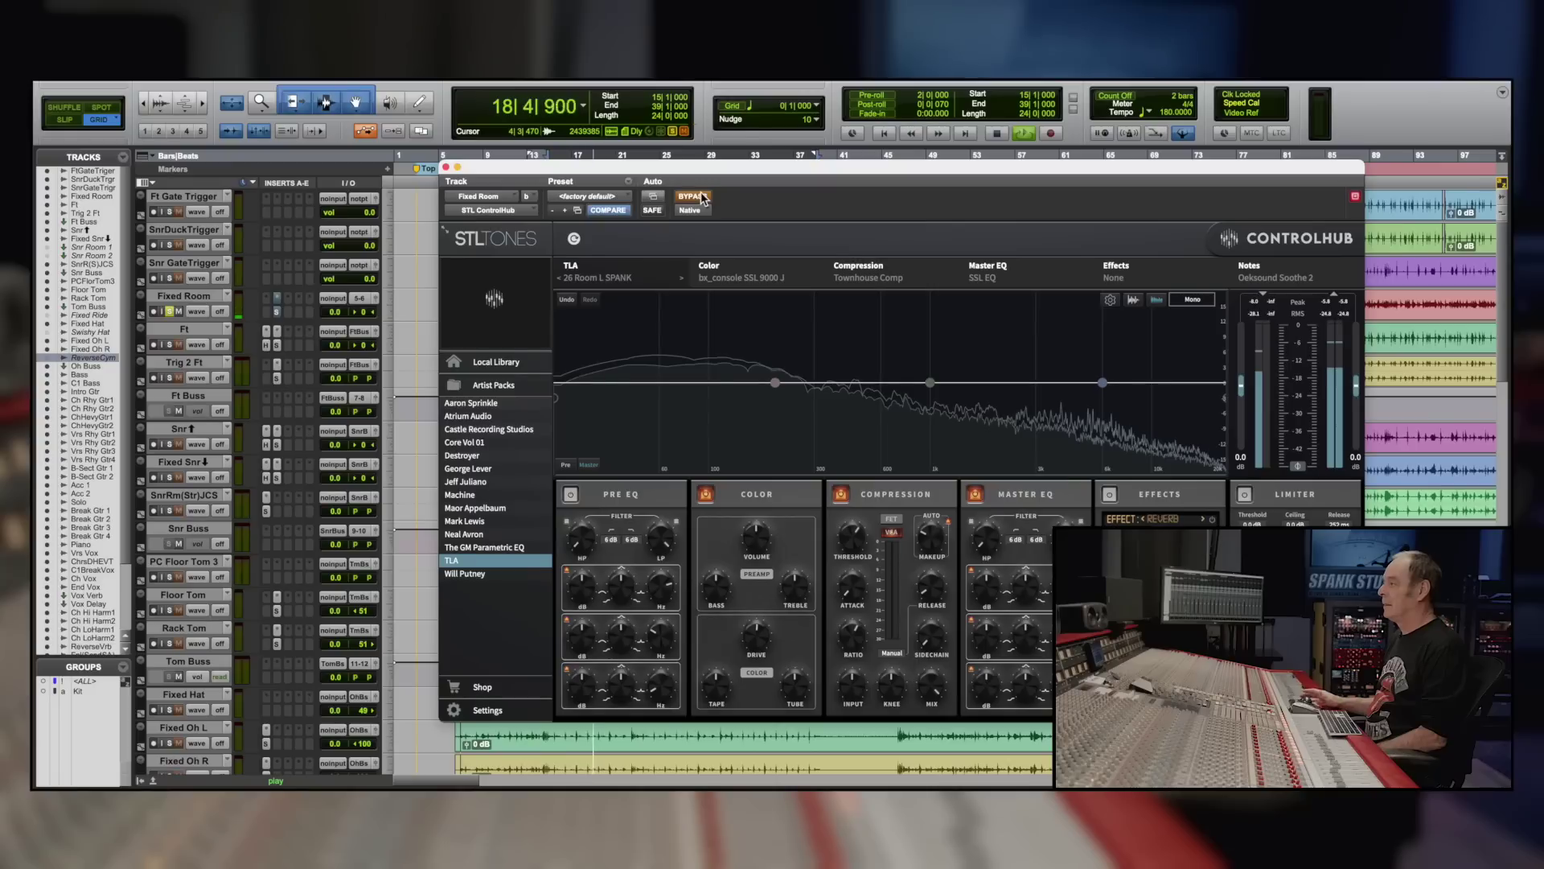
{"action": "left_click", "coordinate": [700, 197]}
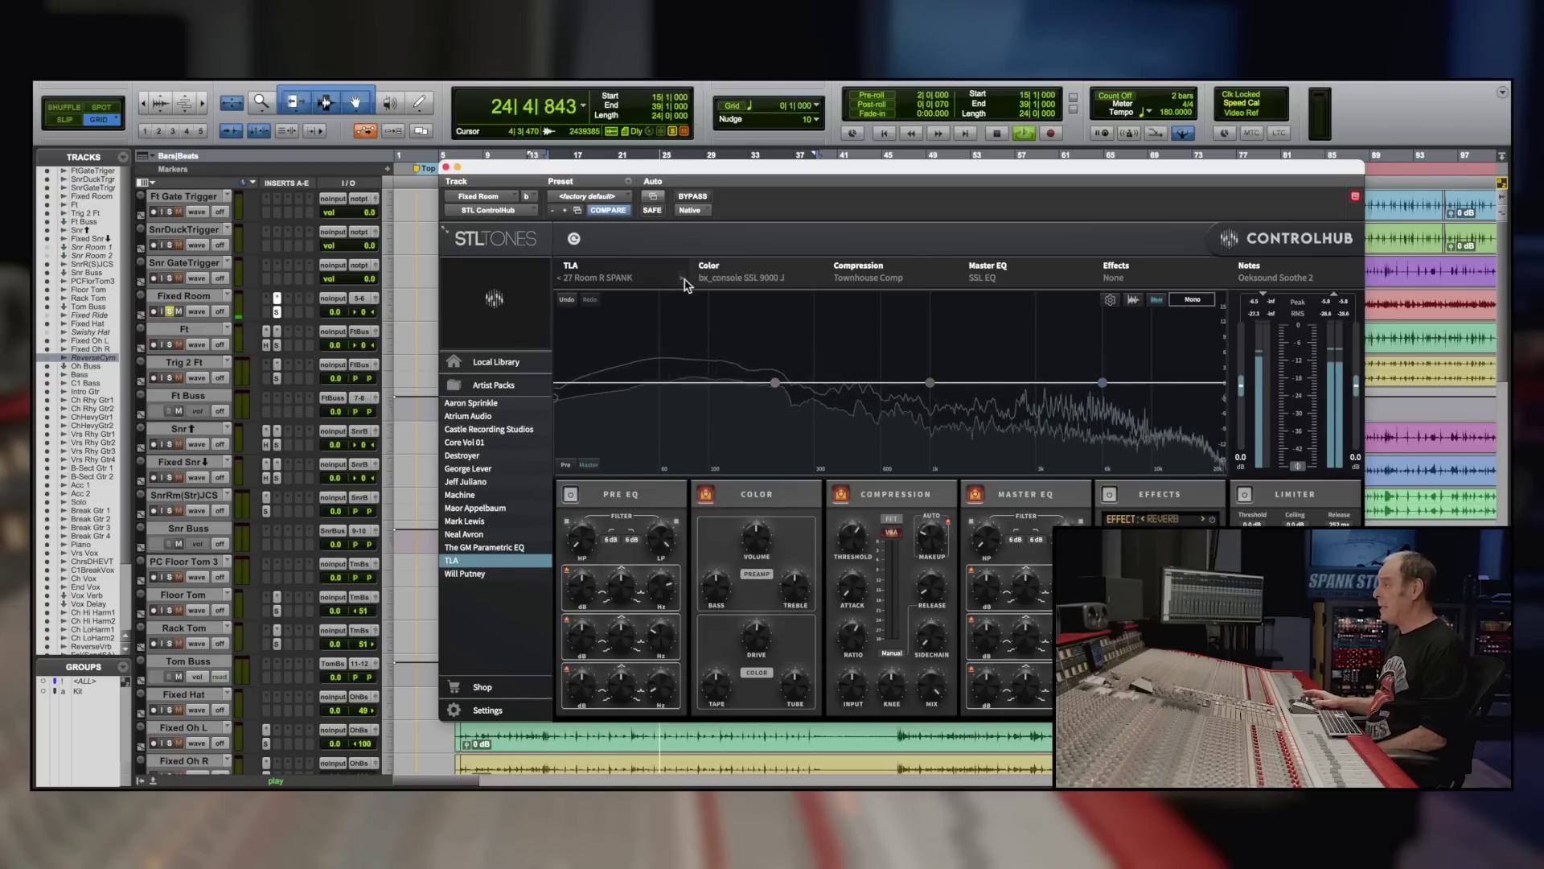
Step: Audition the remaining TLA room and kit presets on the Fixed Room track and settle on 32 TLA Kit Para 2
{"action": "left_click", "coordinate": [685, 279]}
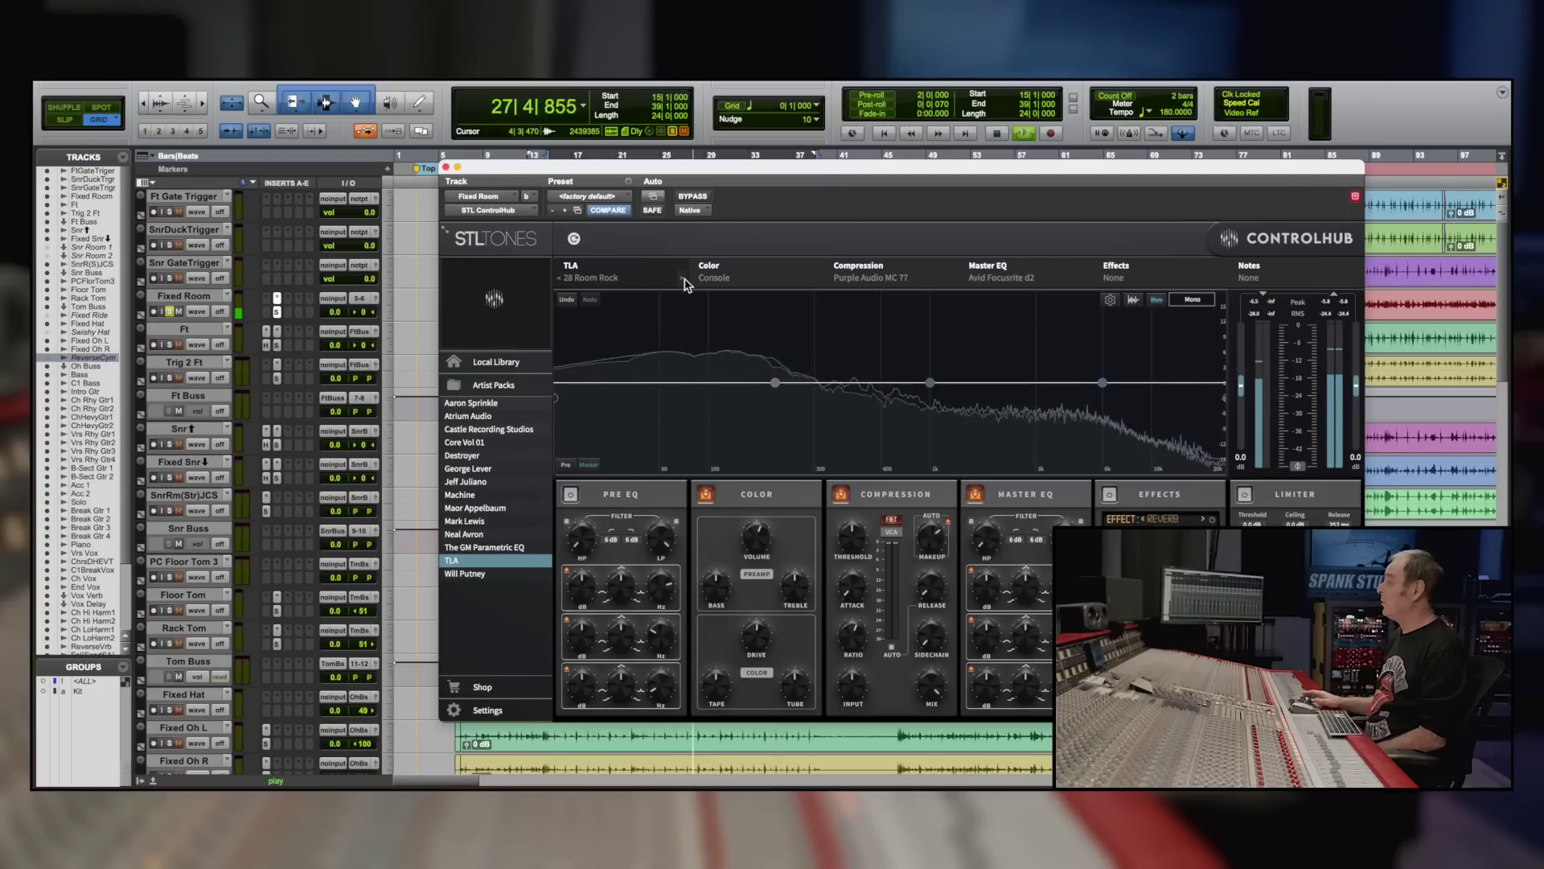
{"action": "left_click", "coordinate": [683, 280]}
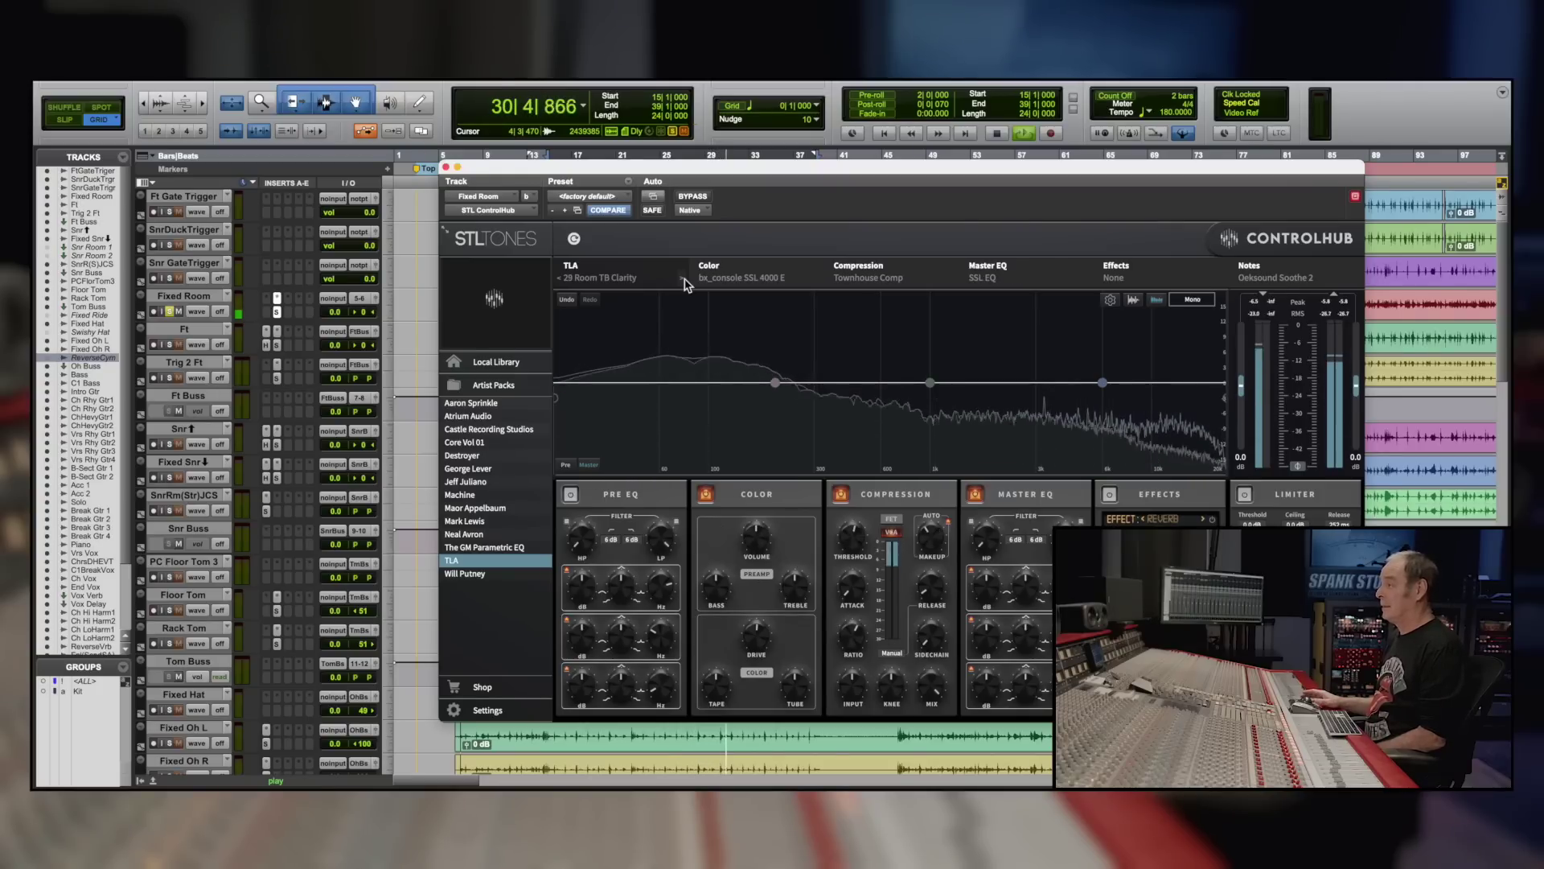
{"action": "left_click", "coordinate": [684, 280]}
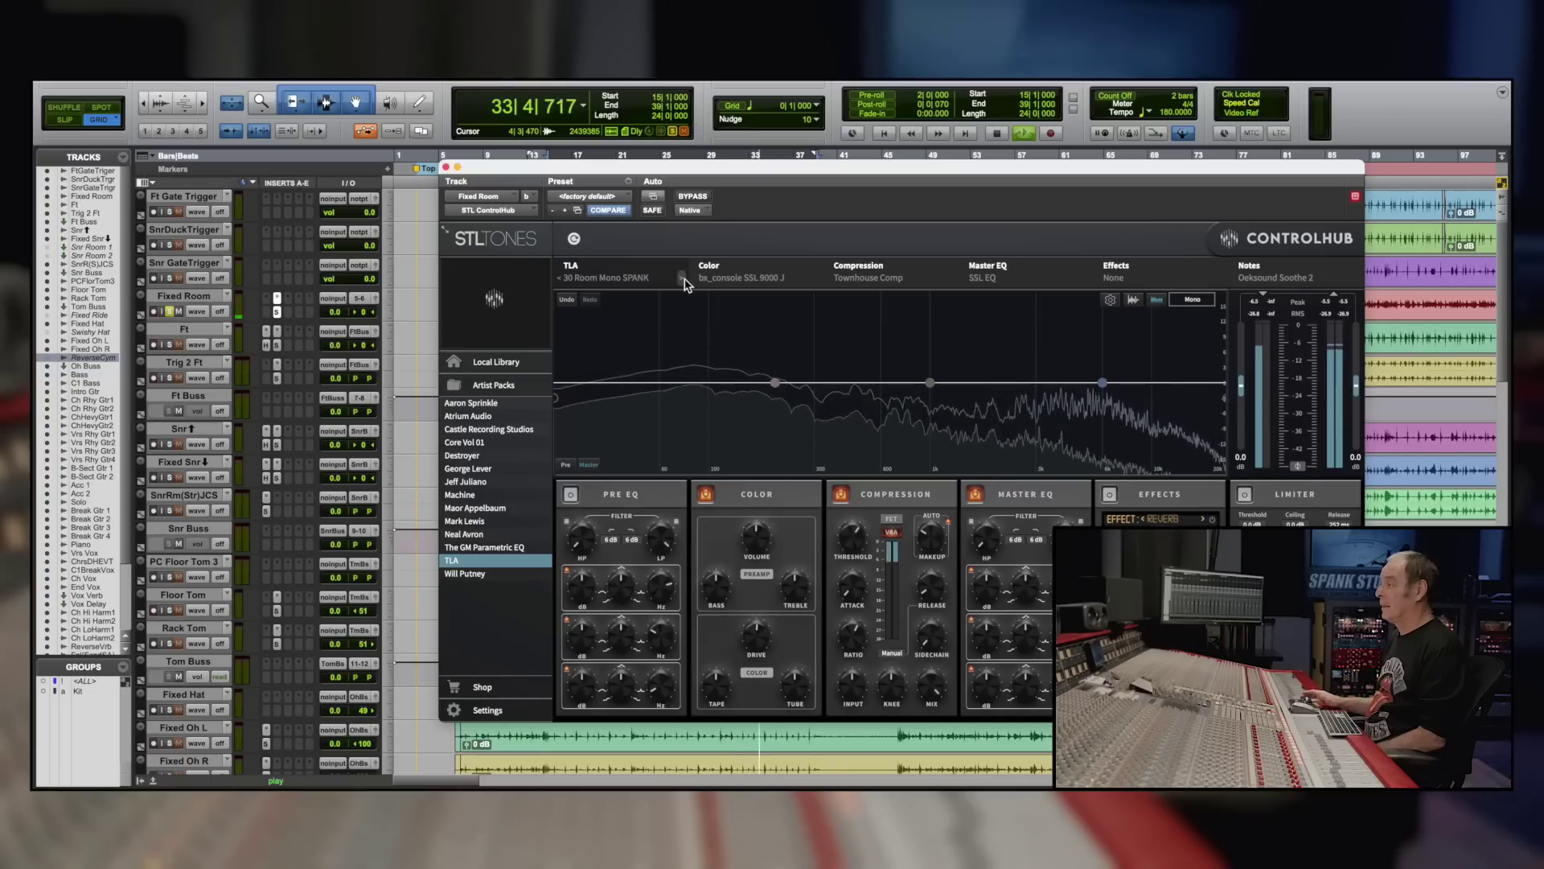
{"action": "left_click", "coordinate": [684, 280]}
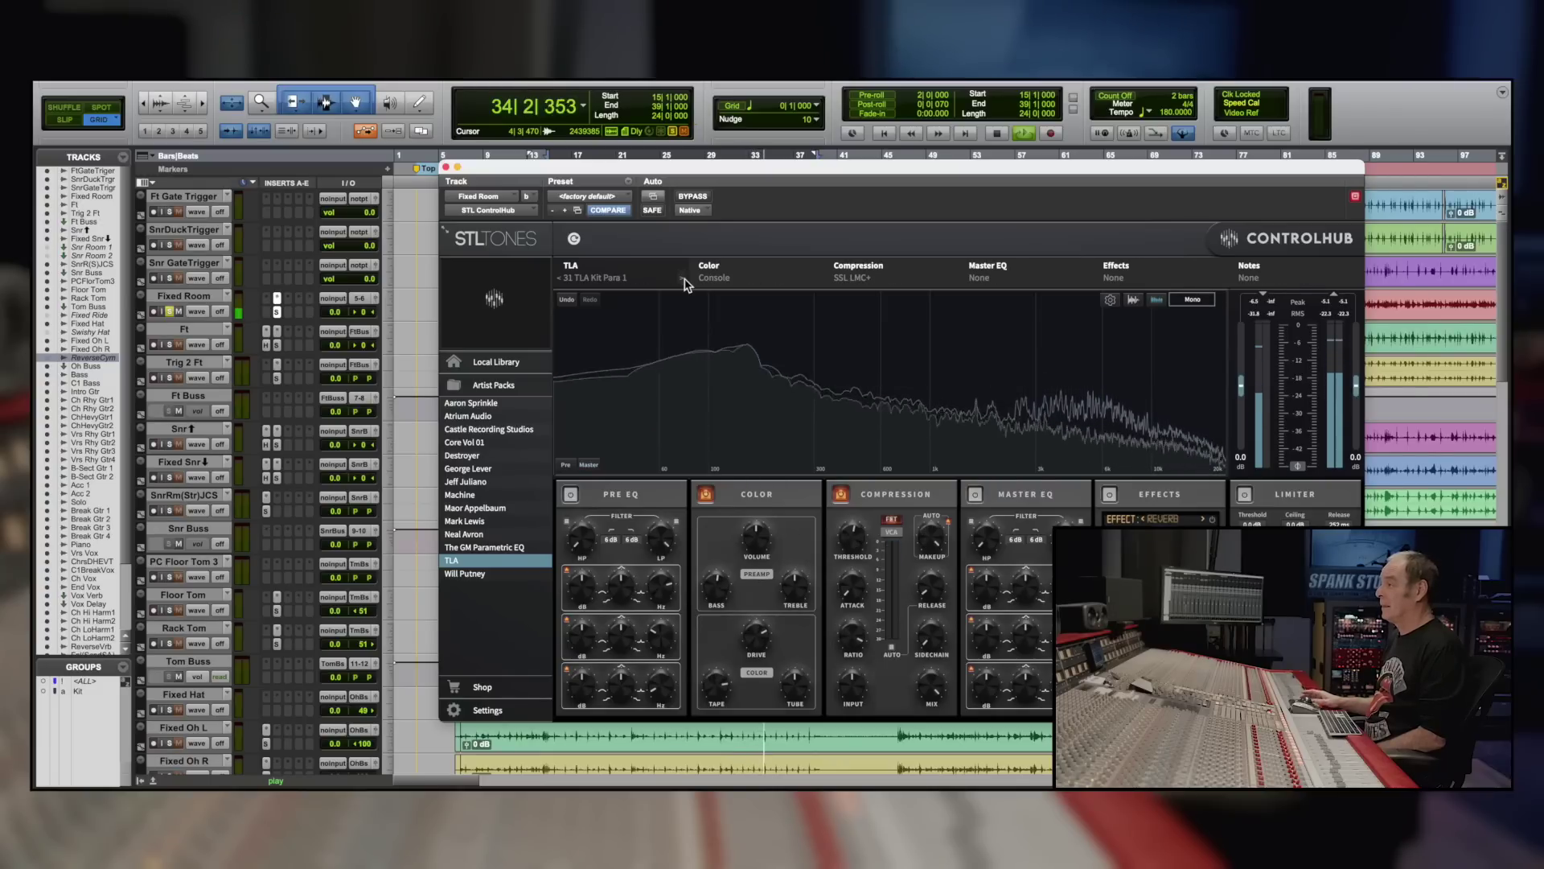
{"action": "left_click", "coordinate": [560, 280]}
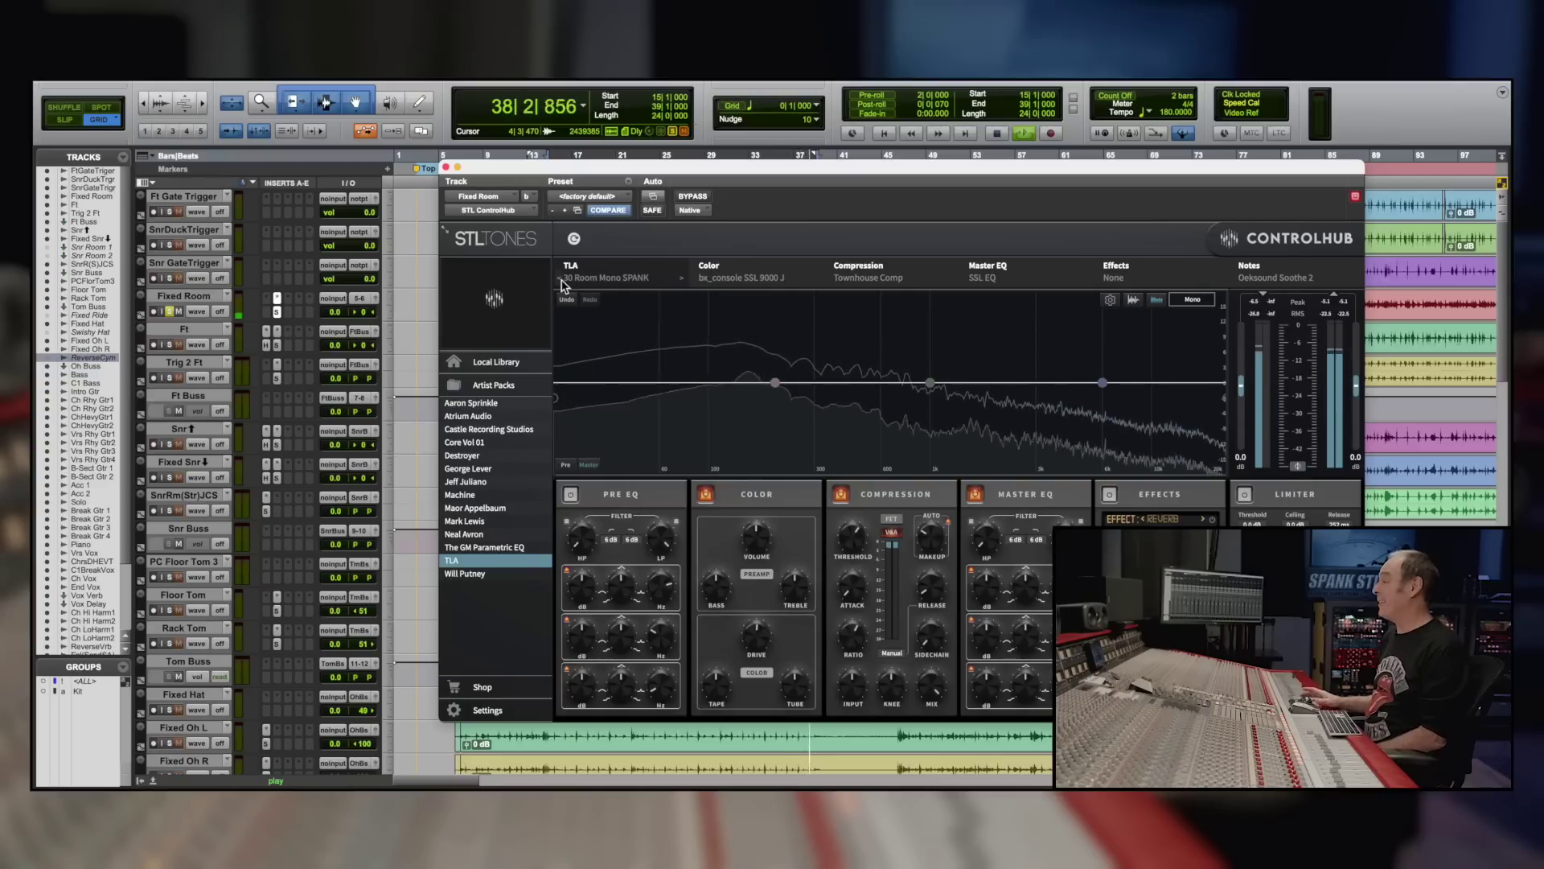
{"action": "left_click", "coordinate": [682, 277]}
{"action": "left_click", "coordinate": [682, 278]}
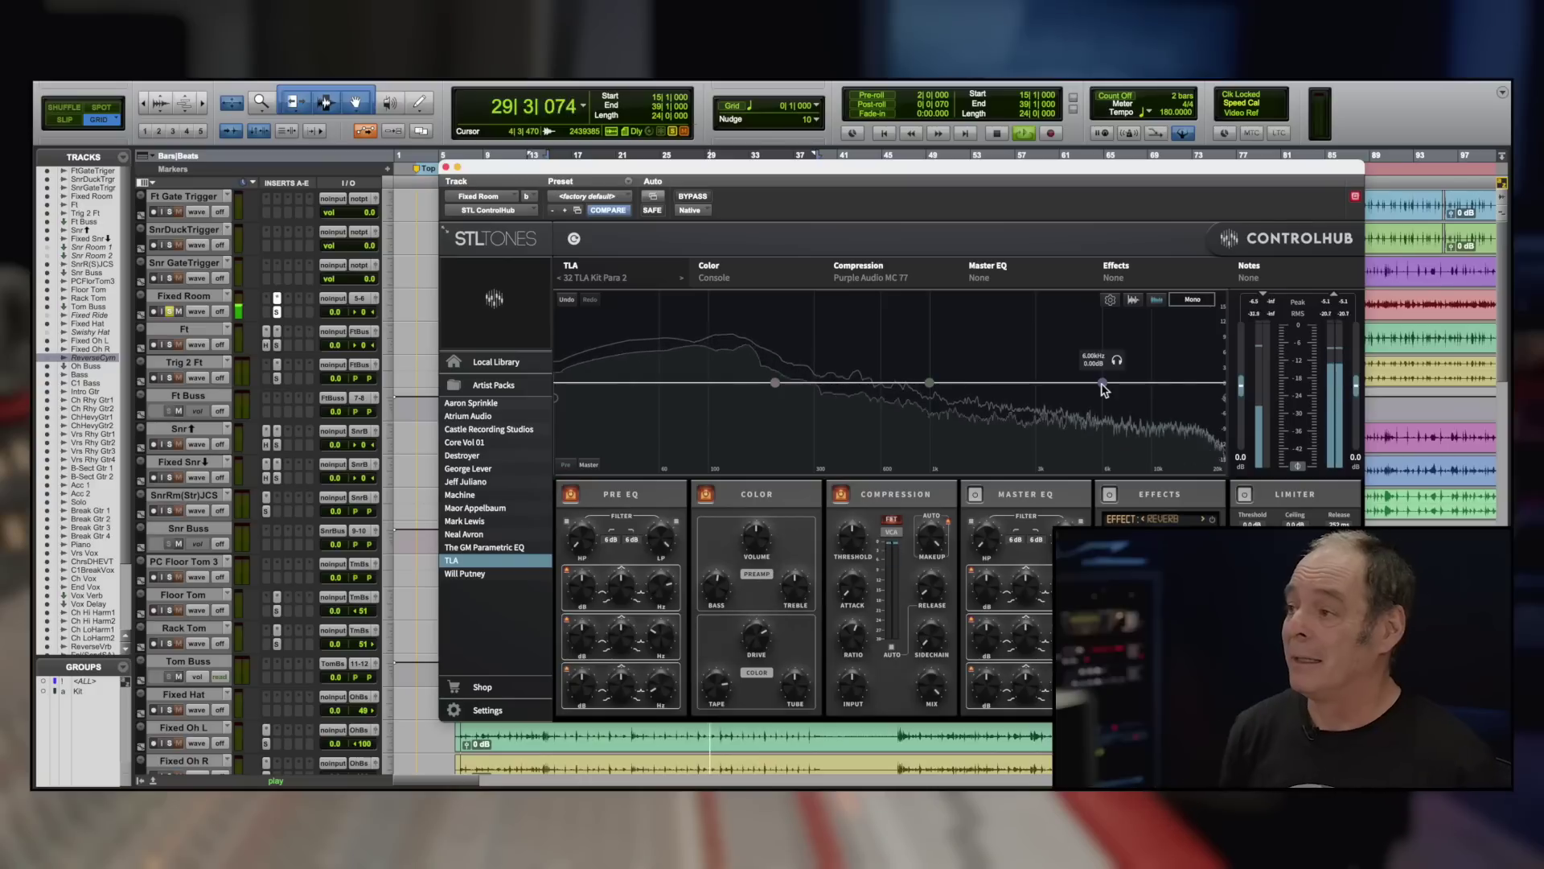
Step: Boost the room track's high EQ band at about 3.5 kHz in ControlHub and unsolo the track
{"action": "left_click_drag", "start_coordinate": [1103, 386], "coordinate": [1074, 336]}
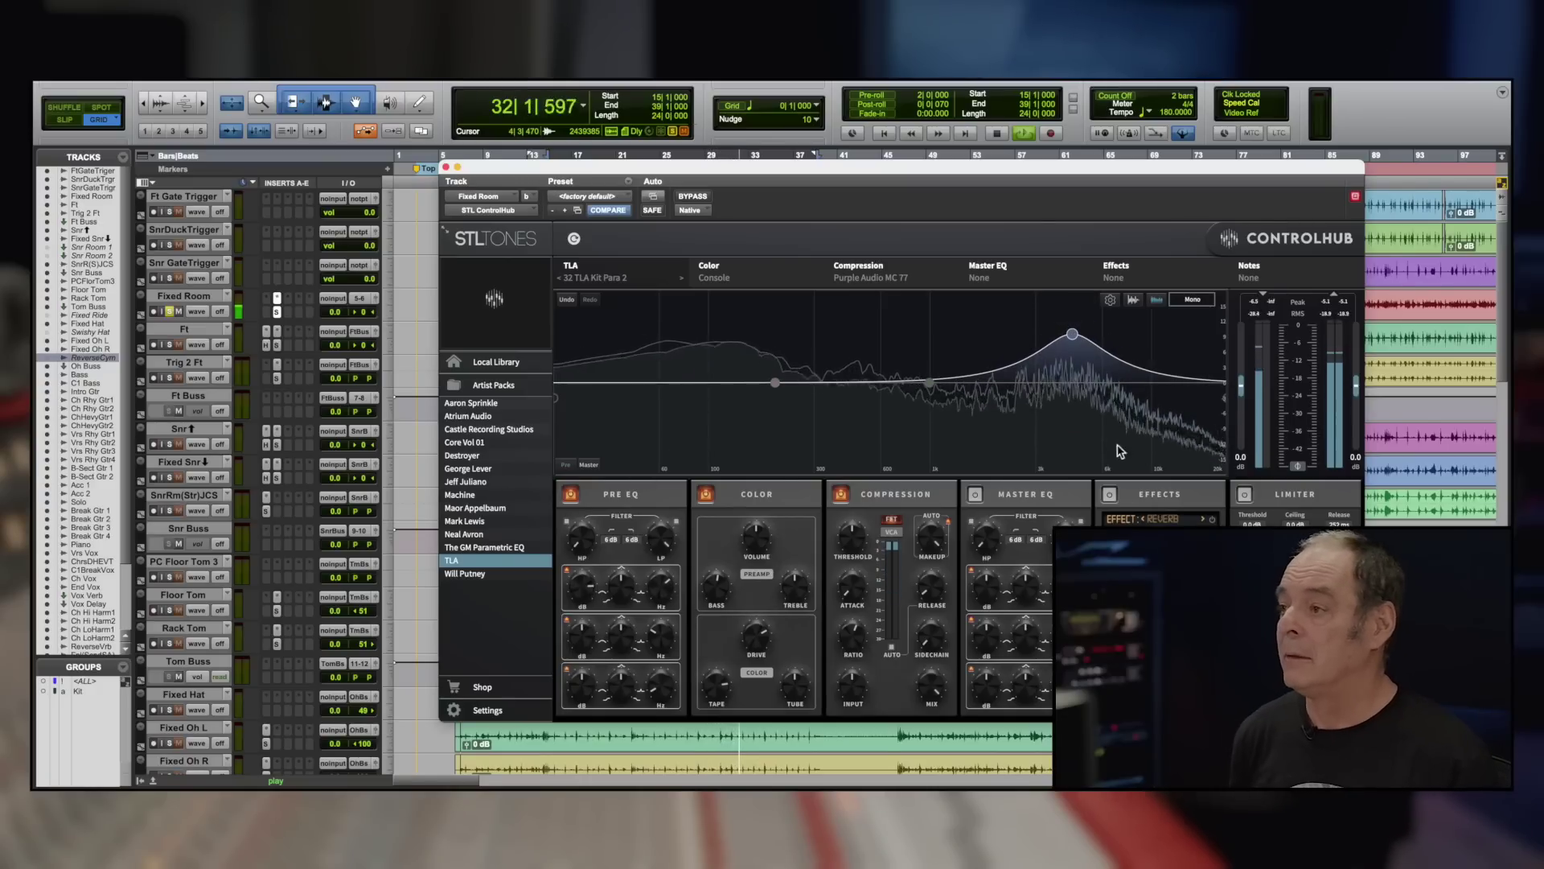
{"action": "mouse_move", "coordinate": [1073, 338]}
{"action": "left_mouse_down"}
{"action": "mouse_move", "coordinate": [1024, 340]}
{"action": "mouse_move", "coordinate": [1053, 338]}
{"action": "left_mouse_up"}
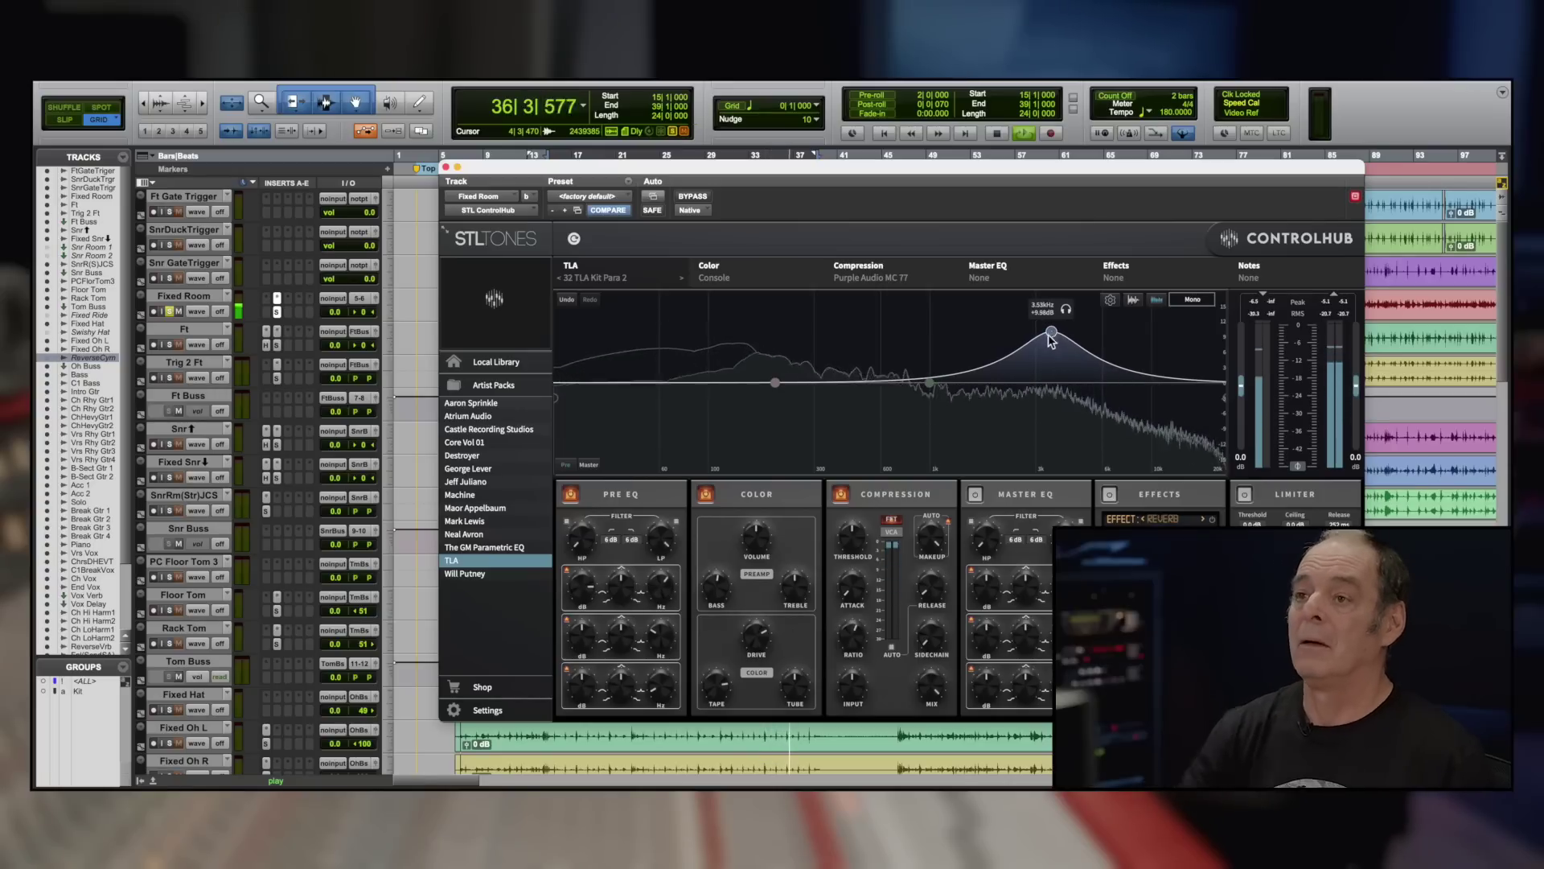
{"action": "left_click", "coordinate": [172, 311]}
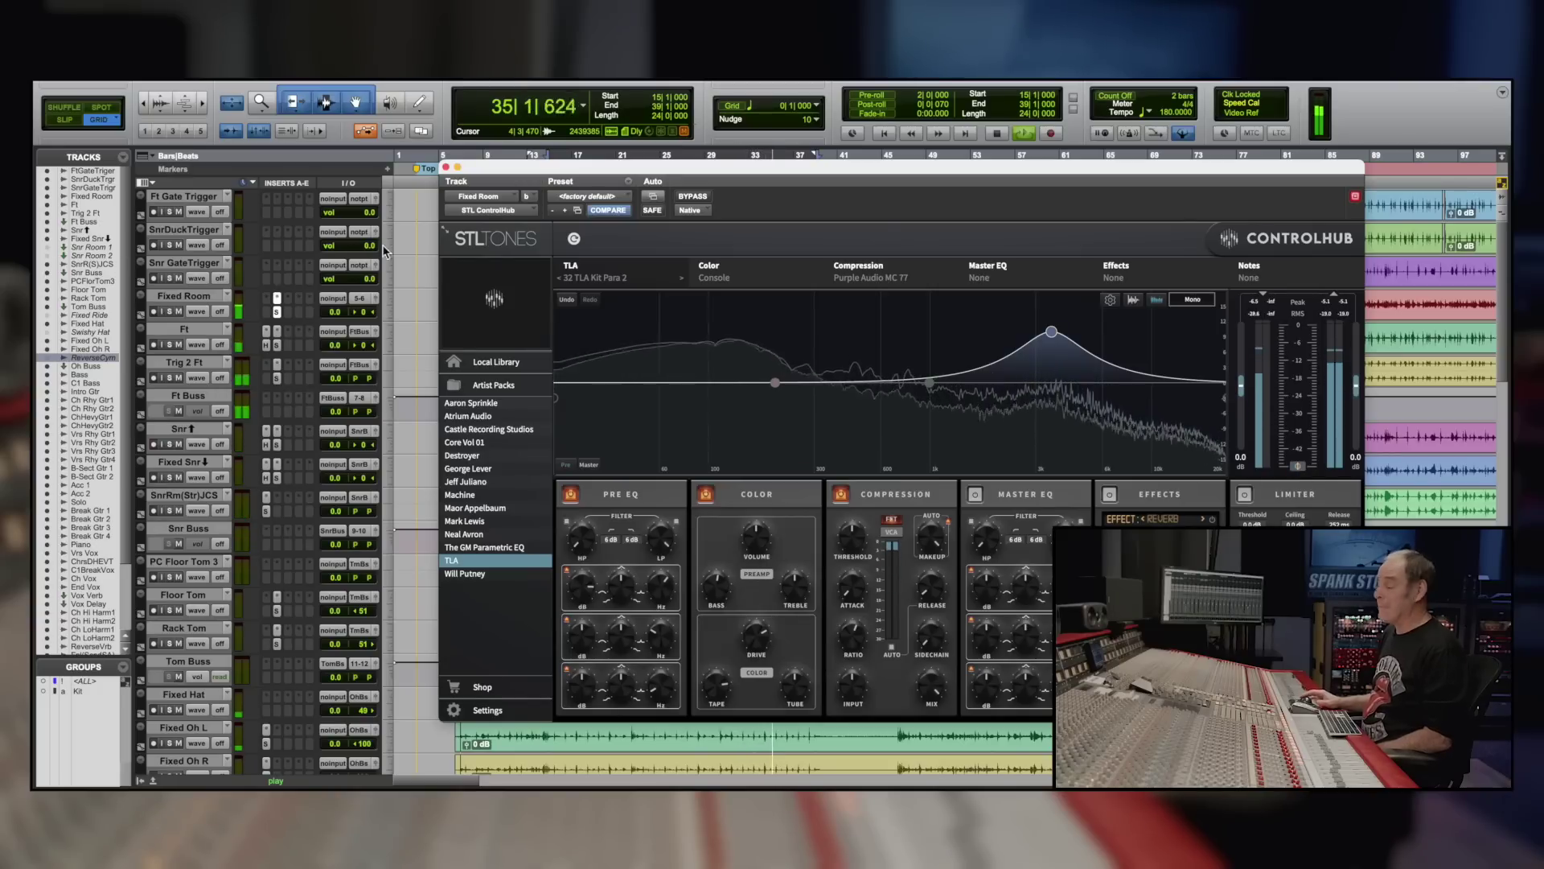
Step: Stop playback and check the ControlHub settings on the Ft and Trig 2 Ft kick tracks
{"action": "key", "text": "space"}
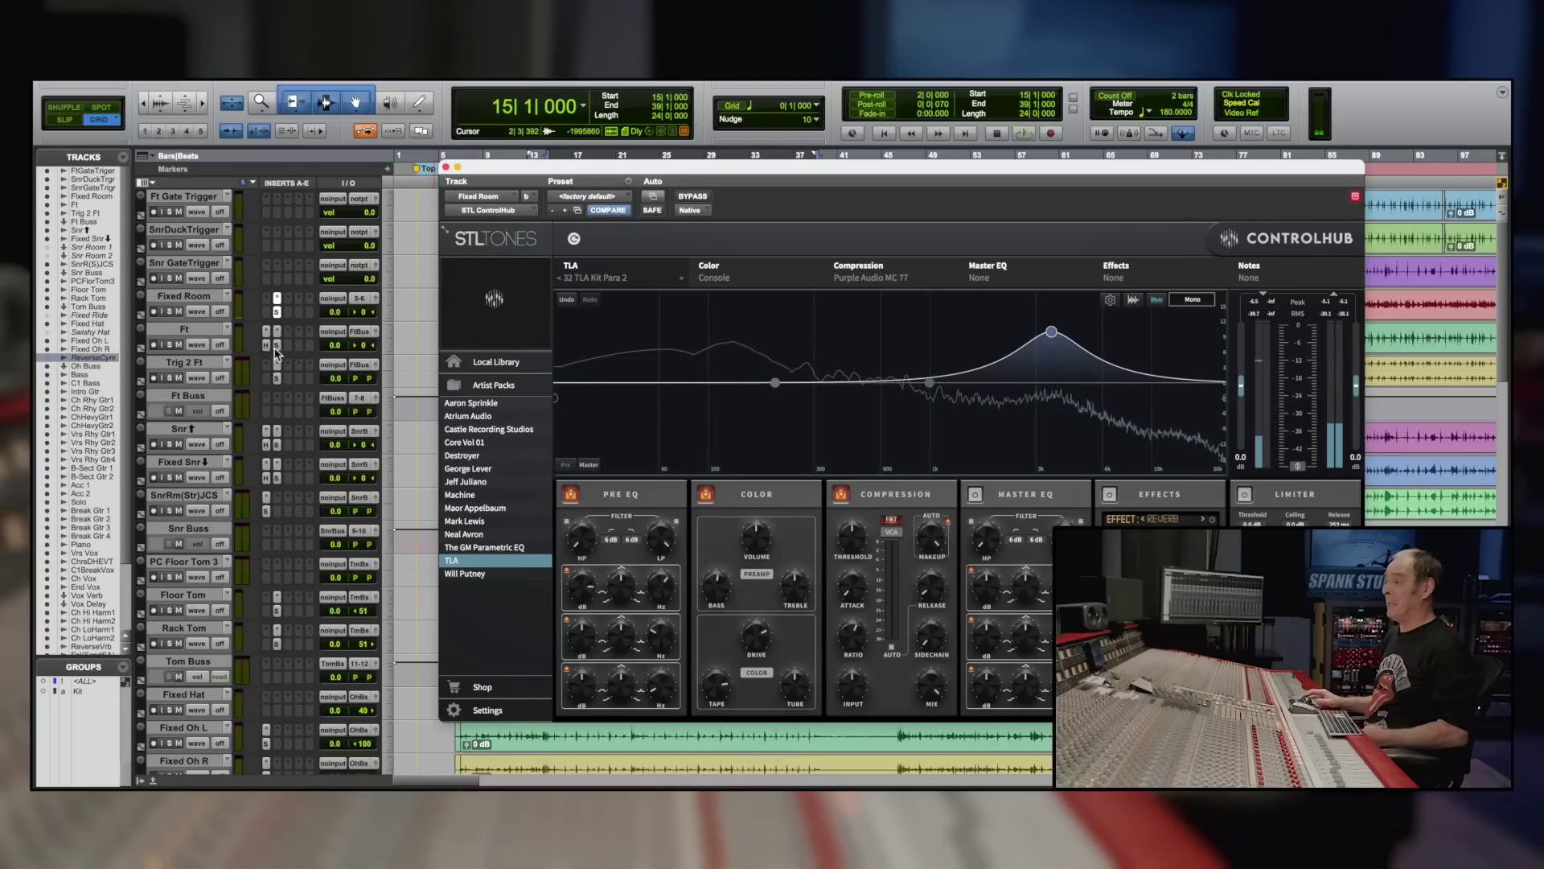
{"action": "left_click", "coordinate": [278, 332]}
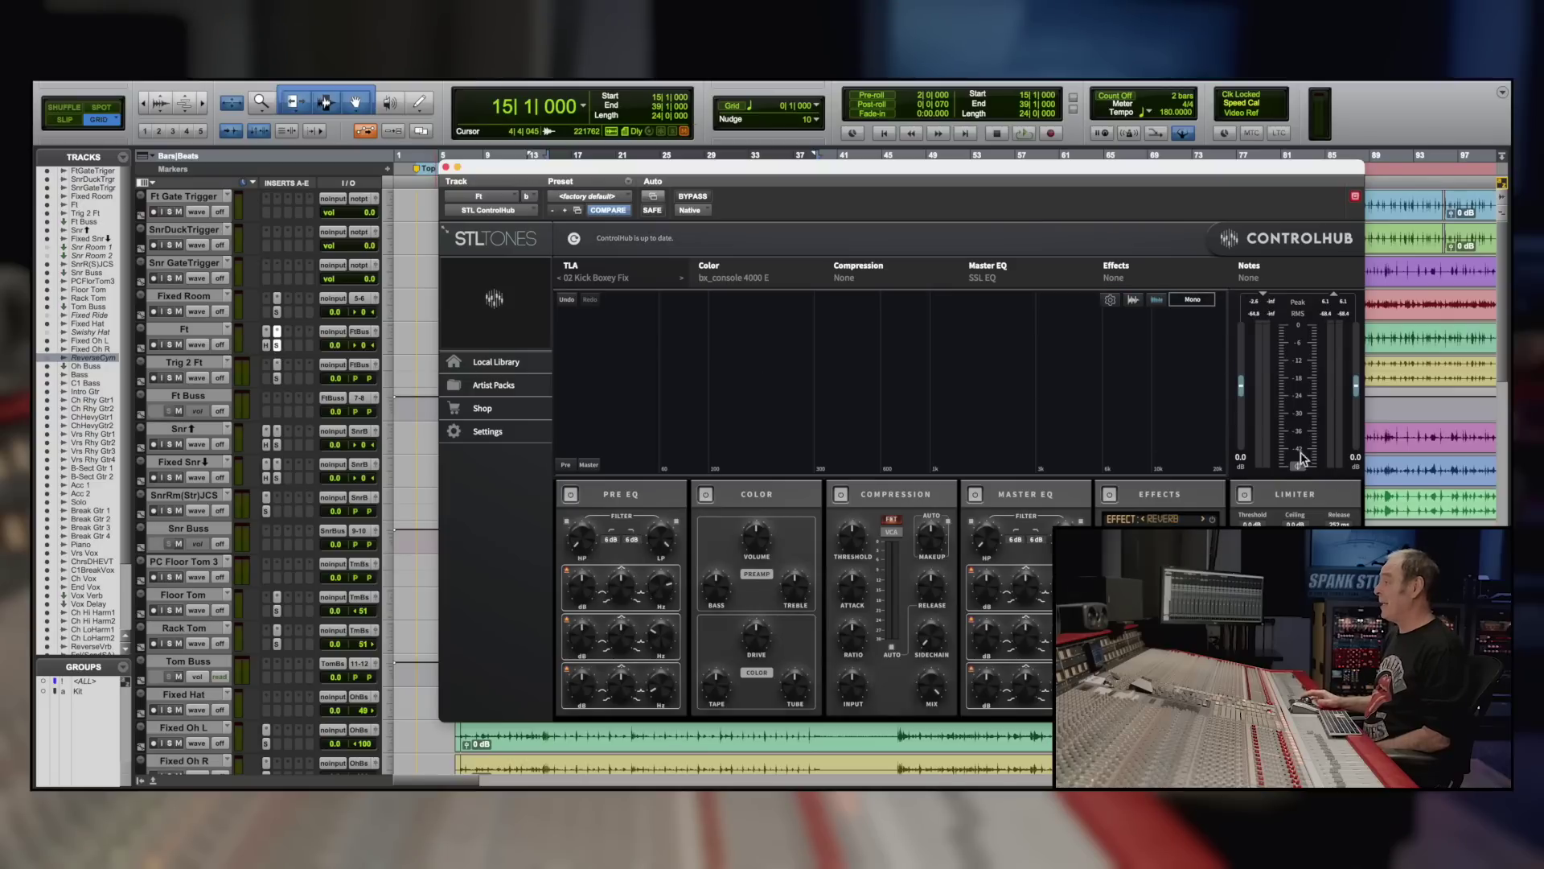
{"action": "left_click", "coordinate": [277, 380]}
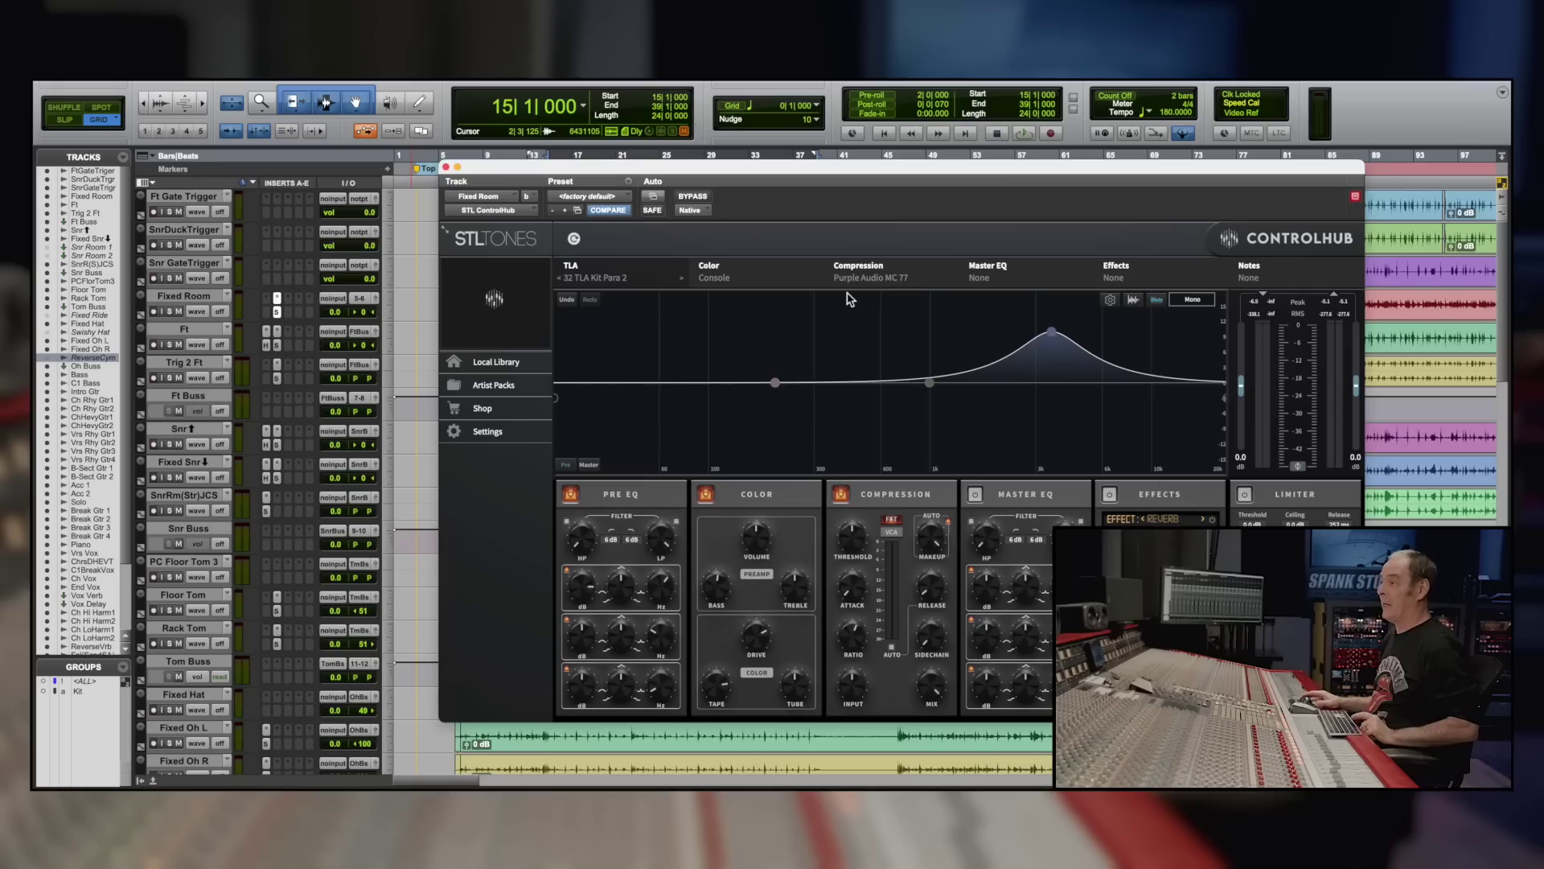
Step: Adjust the Fixed Room compressor's makeup gain and its release to about 164 ms in the playing mix, and stop playback
{"action": "key", "text": "space"}
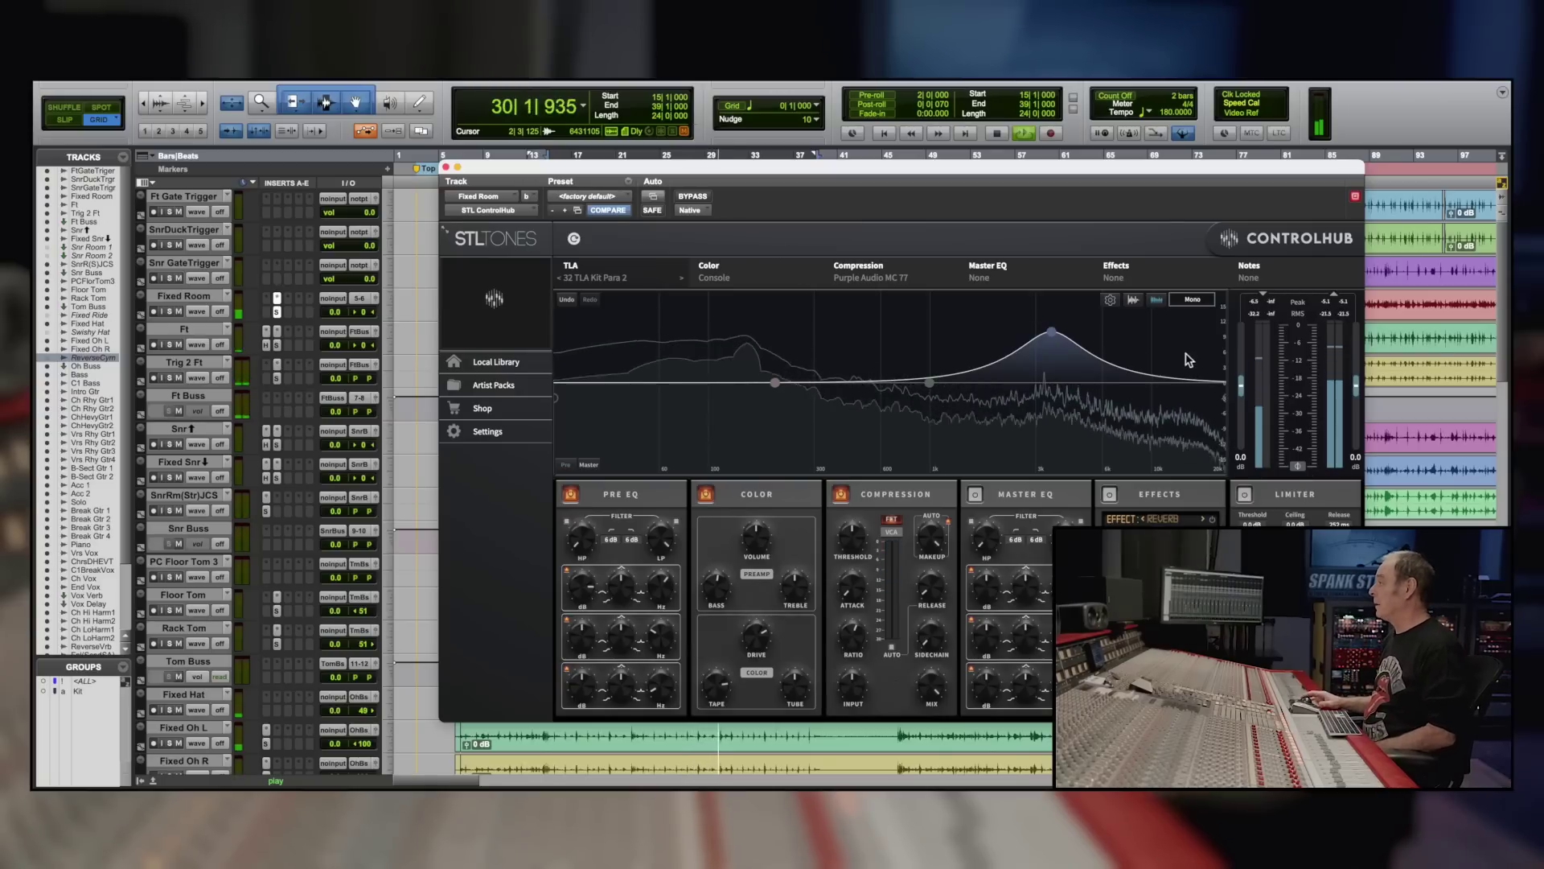
{"action": "left_click_drag", "start_coordinate": [930, 539], "coordinate": [926, 556]}
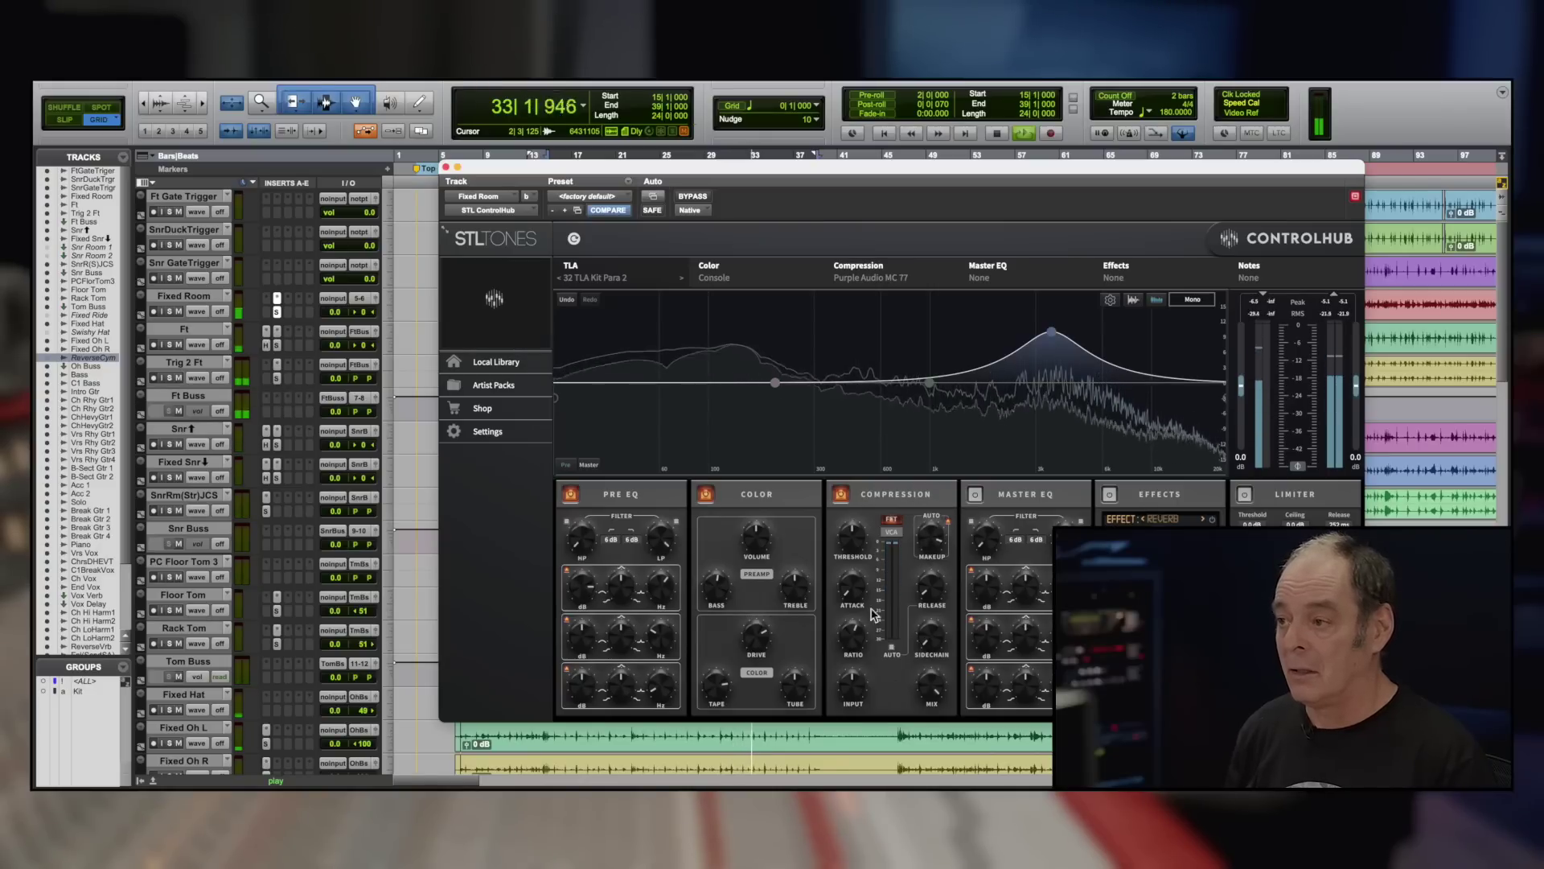
{"action": "left_click", "coordinate": [930, 595]}
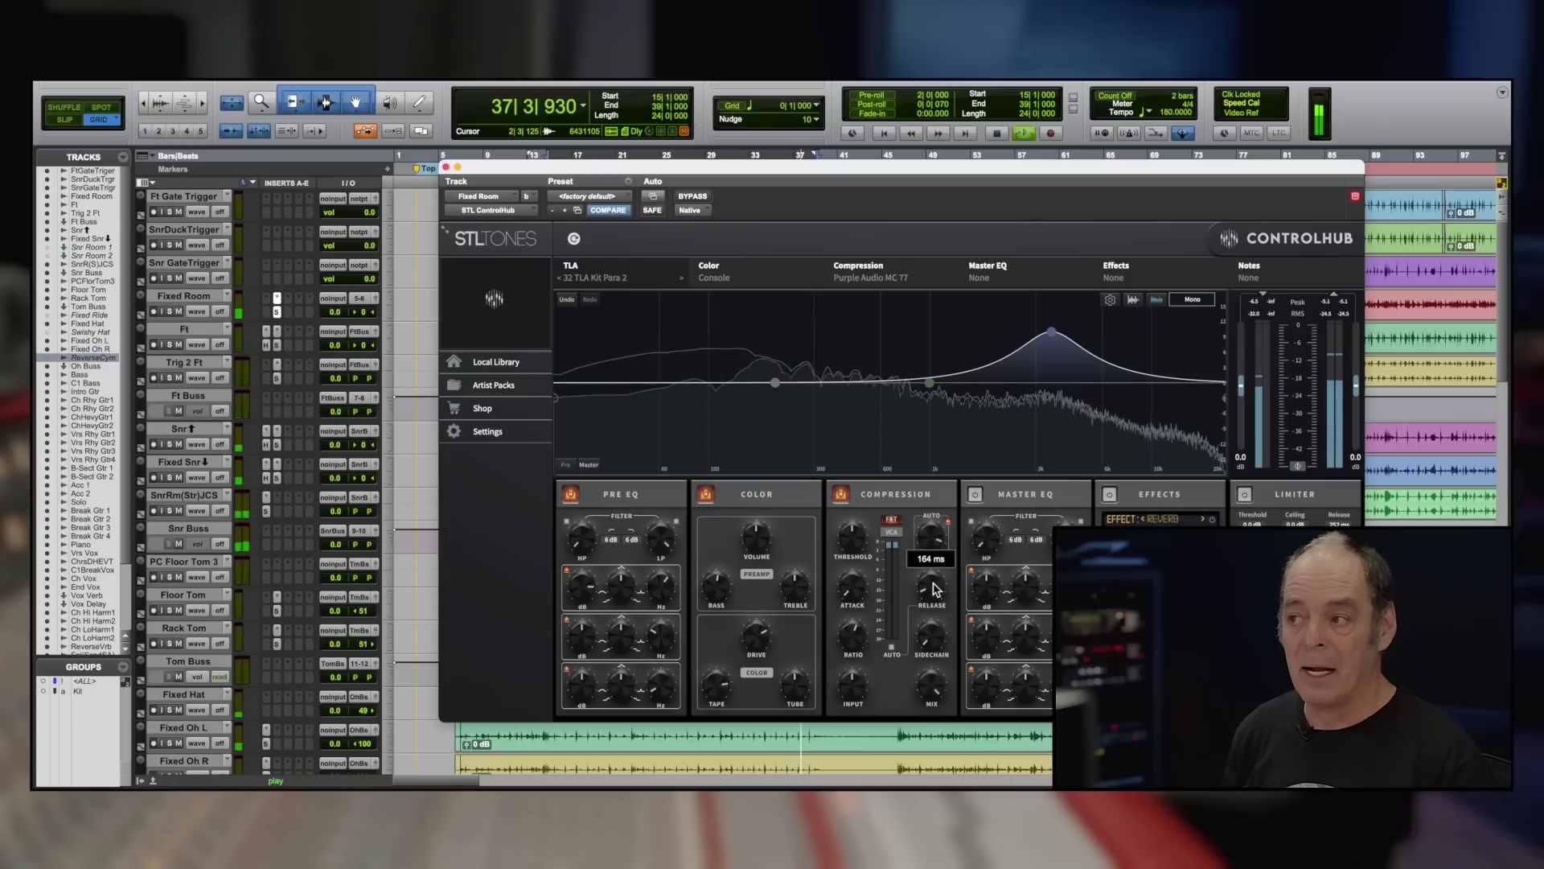
{"action": "left_click_drag", "start_coordinate": [935, 589], "coordinate": [935, 590]}
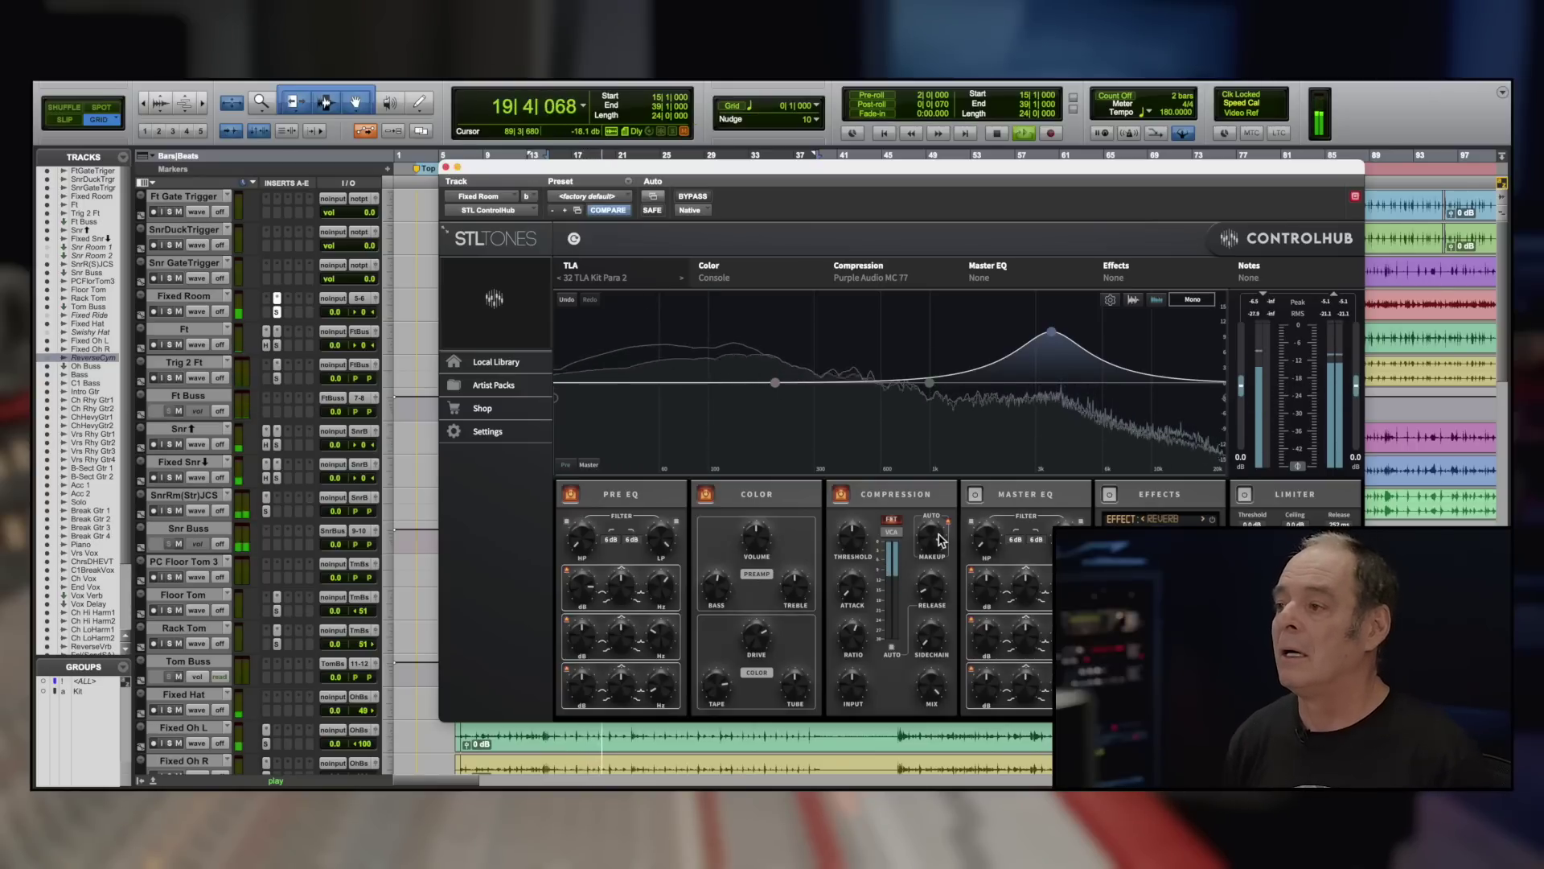
{"action": "left_click_drag", "start_coordinate": [933, 547], "coordinate": [937, 553]}
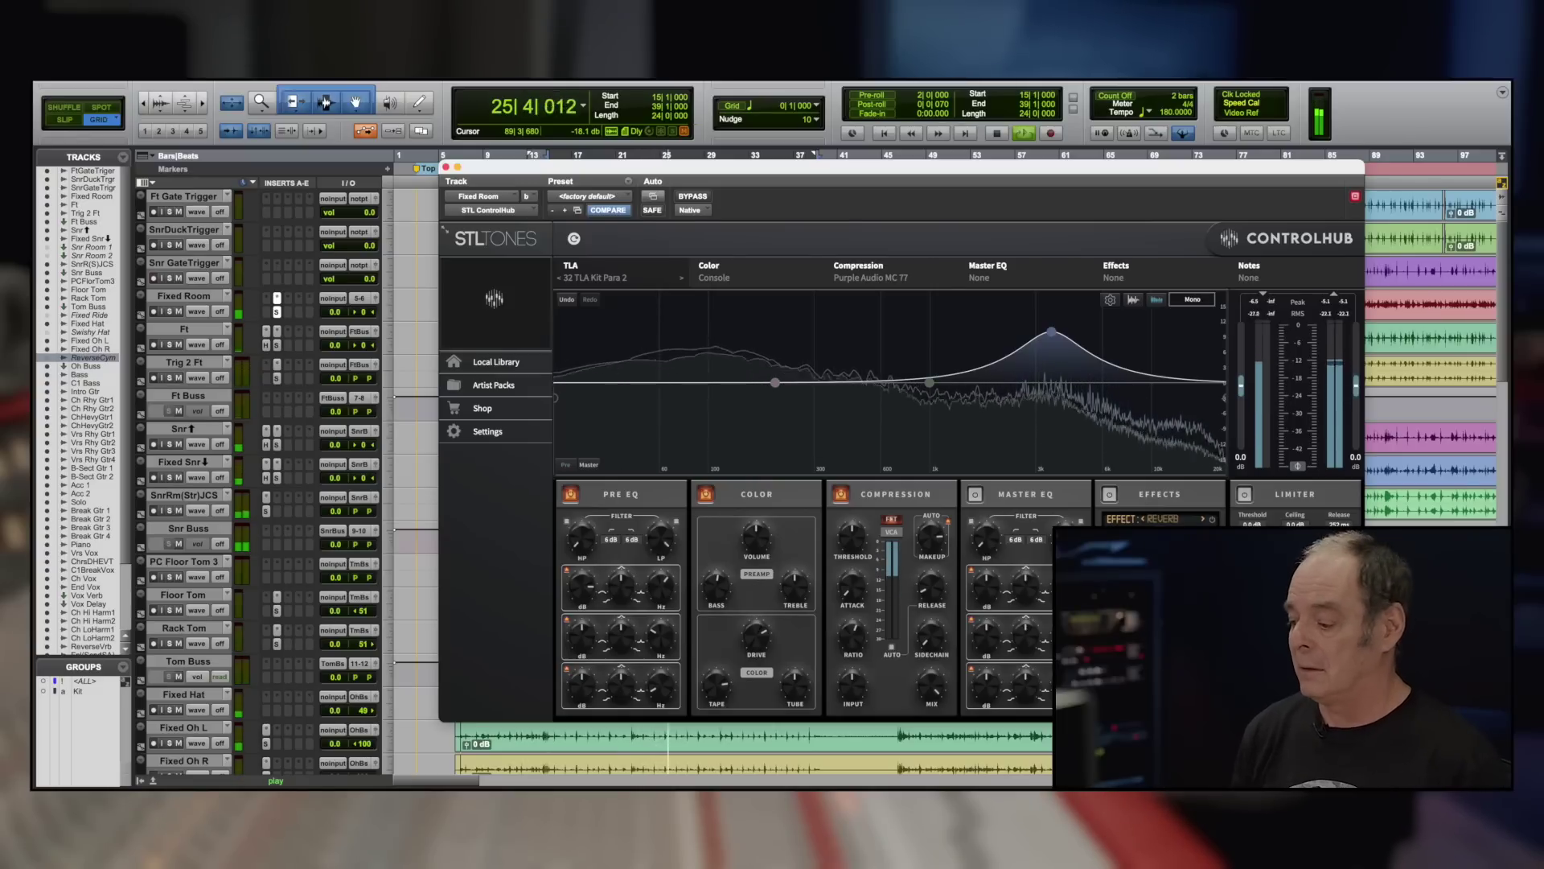
{"action": "key", "text": "space"}
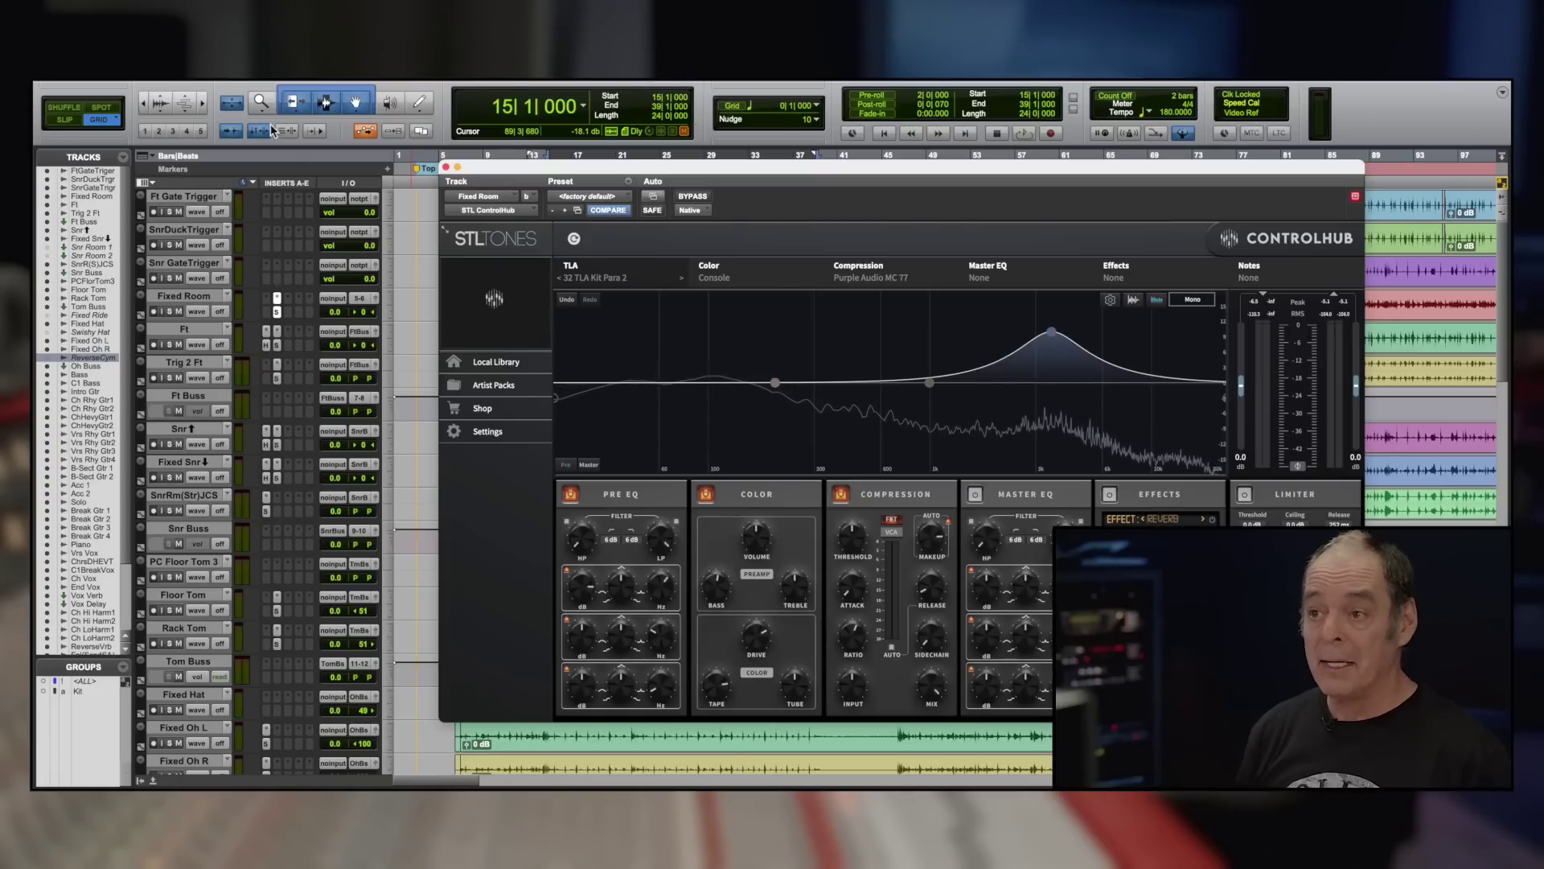
Step: Select all tracks of the Kit group and bypass their ControlHub plugins together to compare the playing drum mix
{"action": "left_click", "coordinate": [46, 694]}
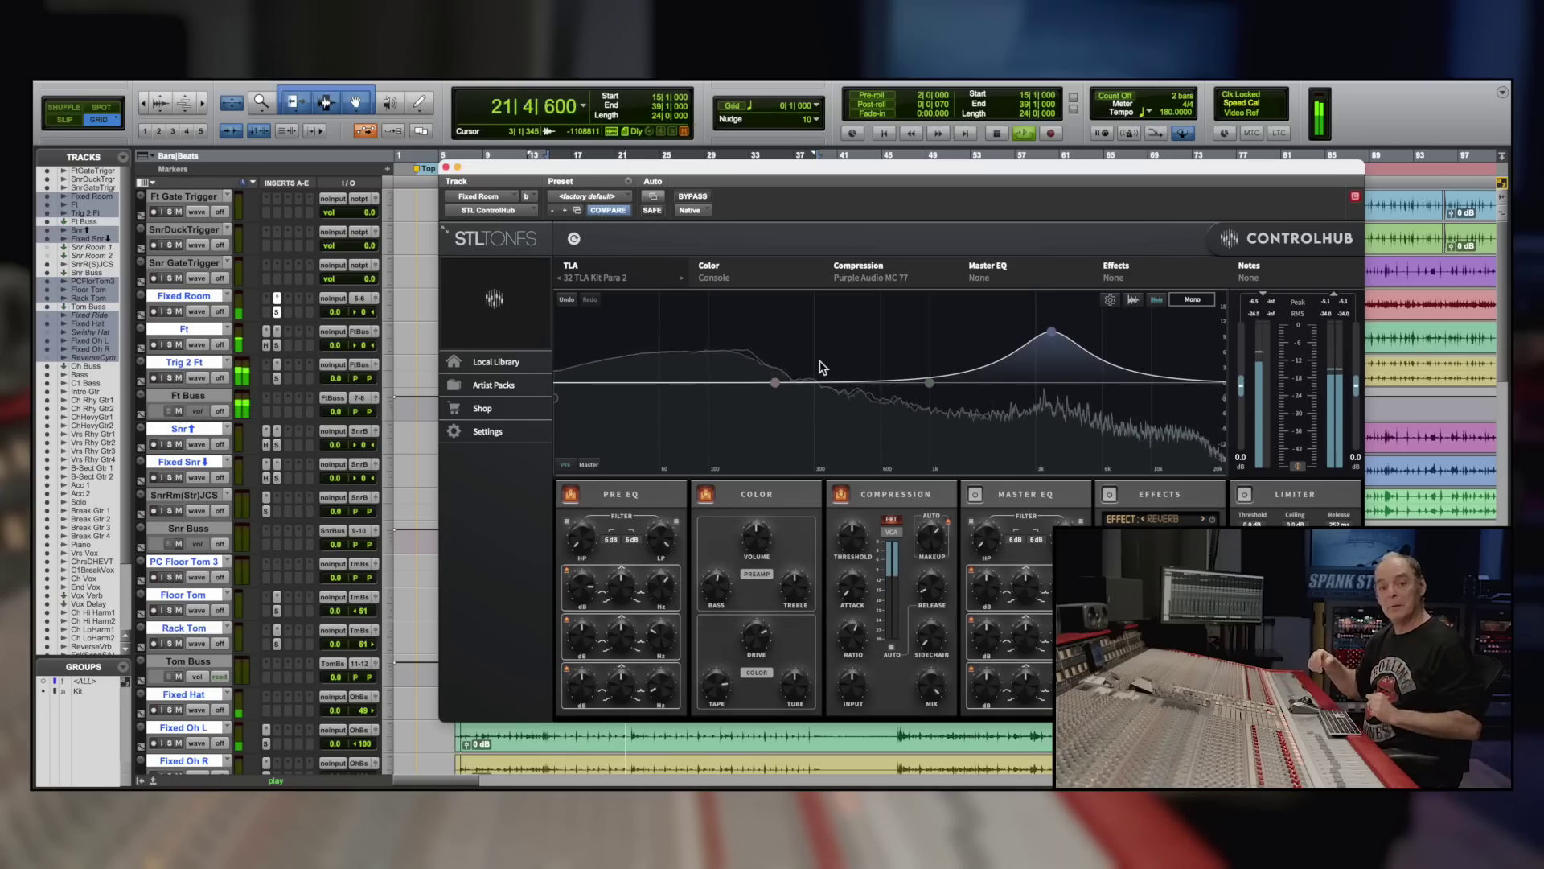
{"action": "left_click", "coordinate": [692, 197]}
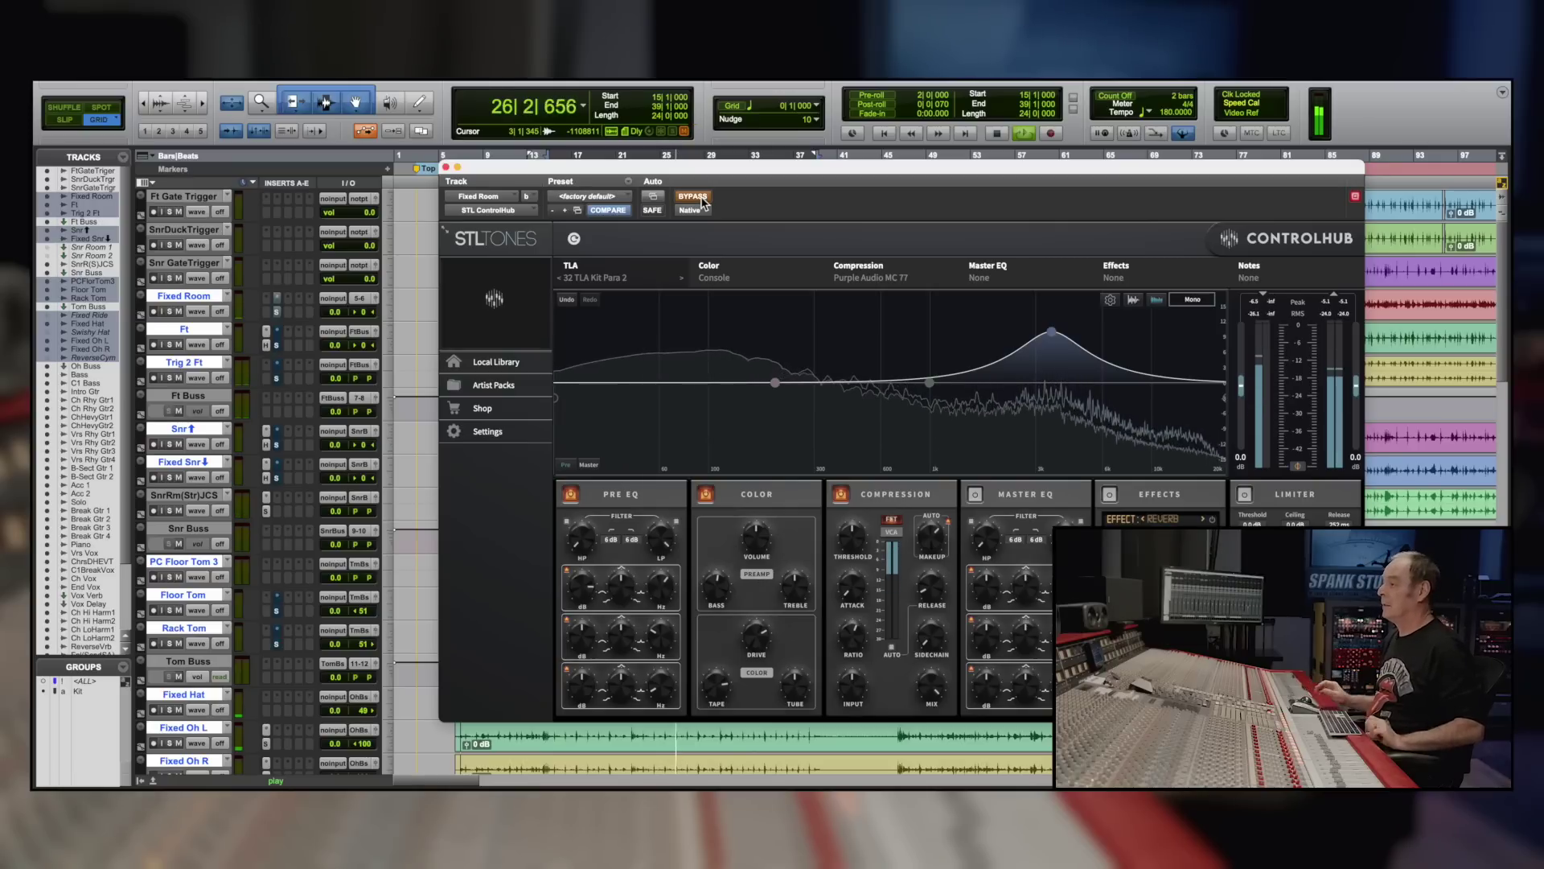